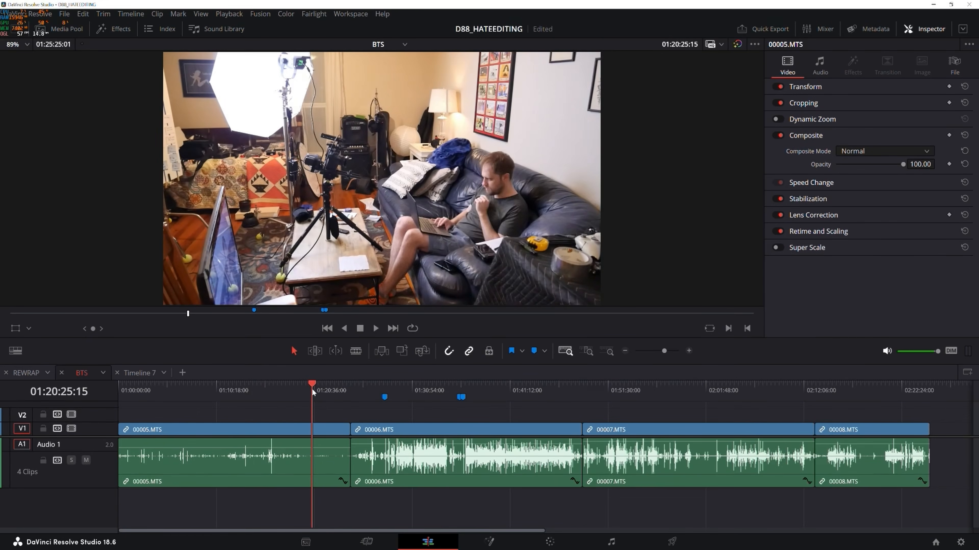
Scrub through the BTS timeline from clip 00005.MTS into clip 00006.MTS.
drag(312, 389, 319, 388)
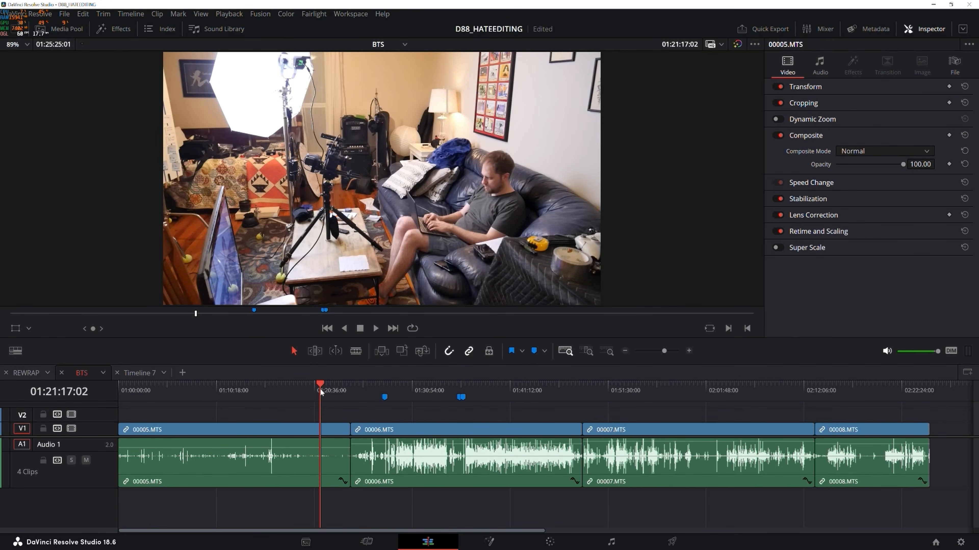
drag(308, 388, 418, 388)
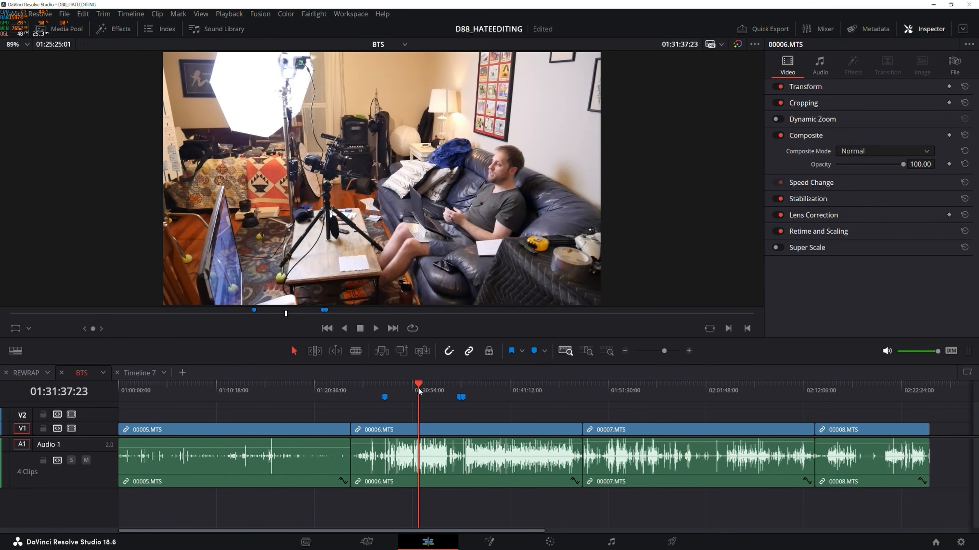
mouse_move(418, 390)
mouse_down()
mouse_move(437, 387)
mouse_move(417, 390)
mouse_up()
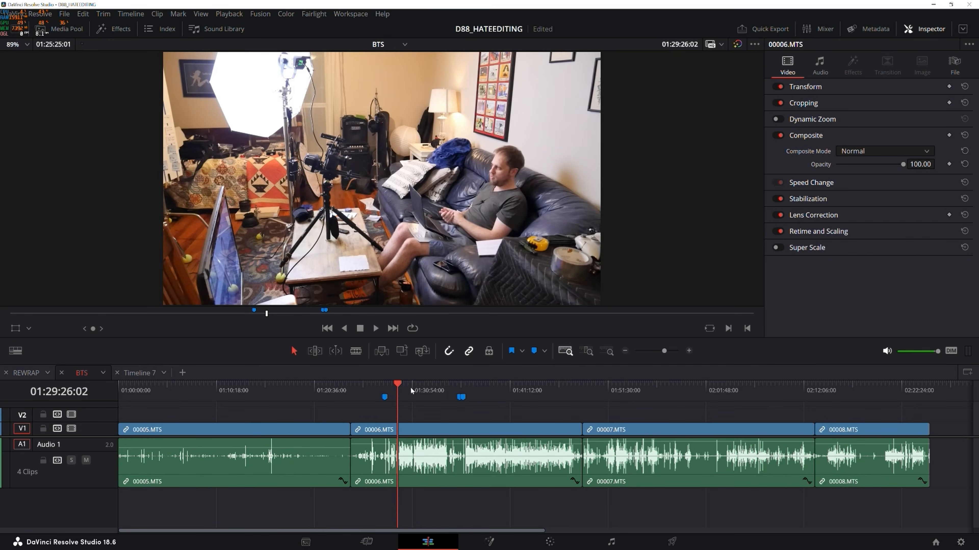
Go to the first blue marker in clip 00006.MTS and examine the clap spikes around 01:28:00:02 up close.
click(384, 385)
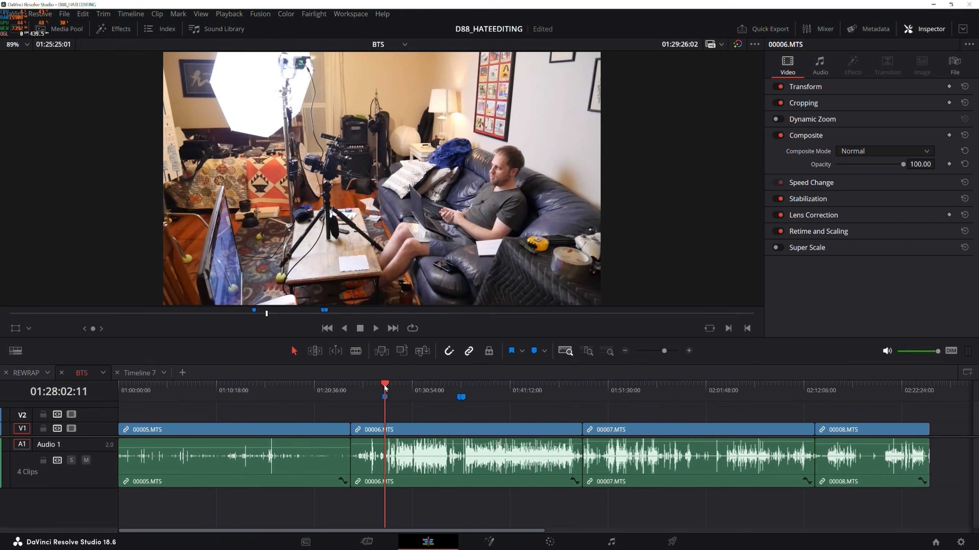
click(609, 350)
click(491, 390)
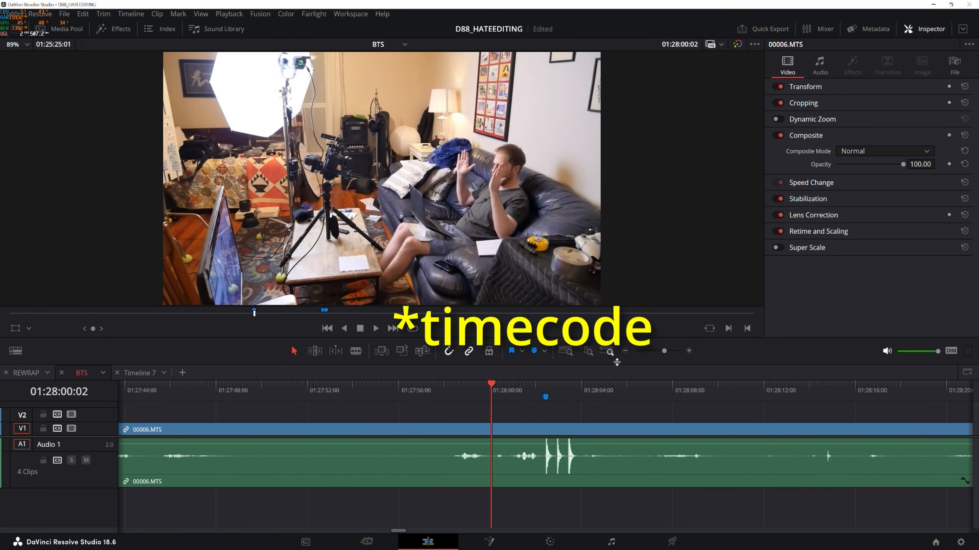
Scrub the footage leading up to the claps in clip 00006.MTS, ending at 01:27:29:02, and jump forward to Marker 1.
click(626, 351)
click(626, 351)
click(626, 352)
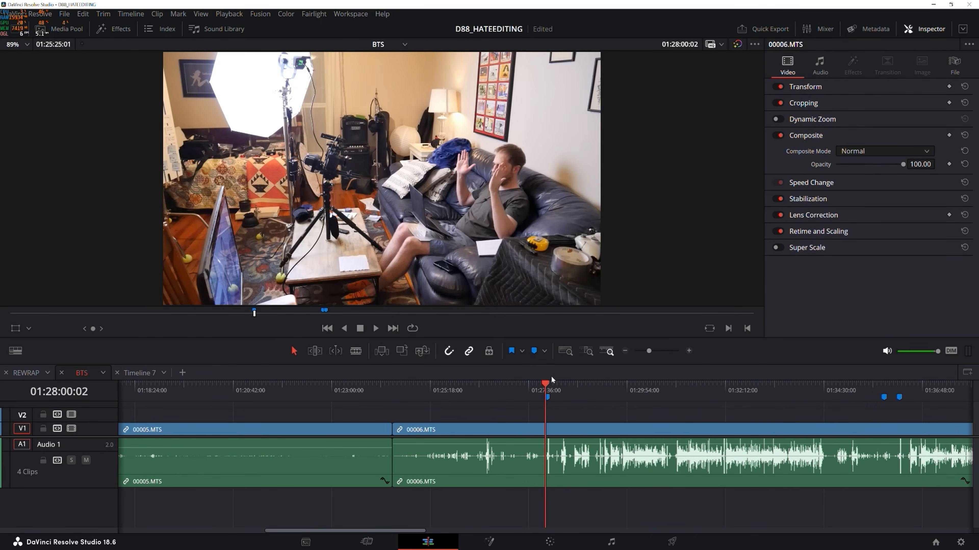
mouse_move(441, 388)
mouse_down()
mouse_move(590, 388)
mouse_move(523, 389)
mouse_up()
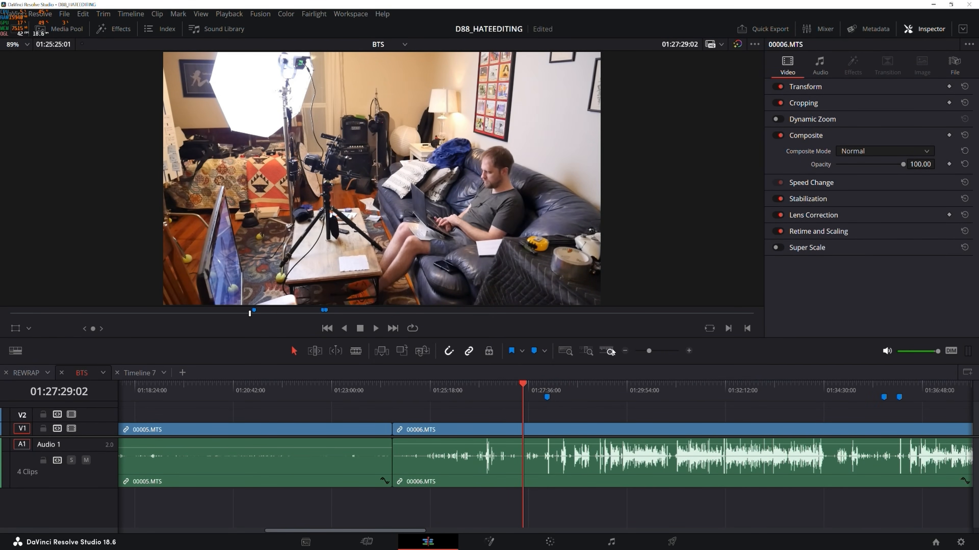
click(693, 352)
click(693, 352)
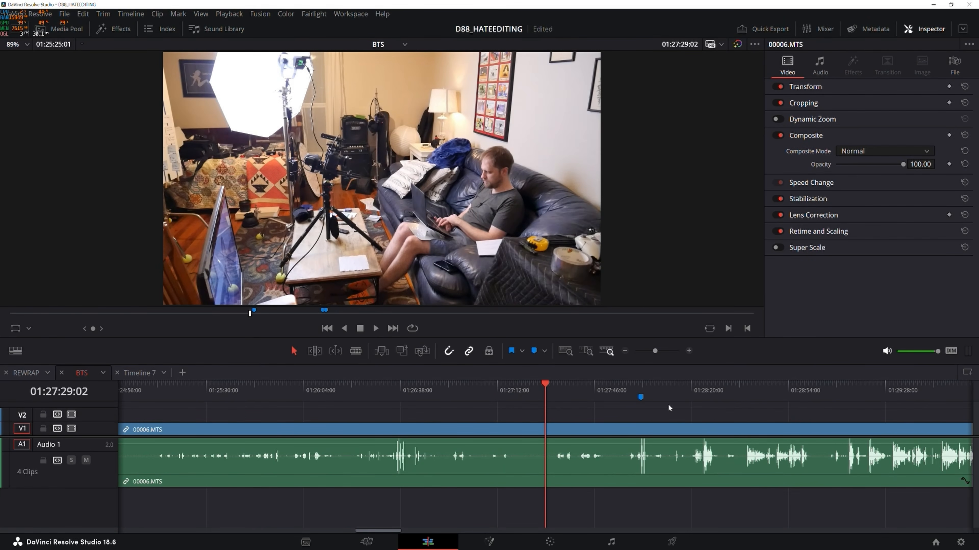
click(689, 350)
key(shift+Down)
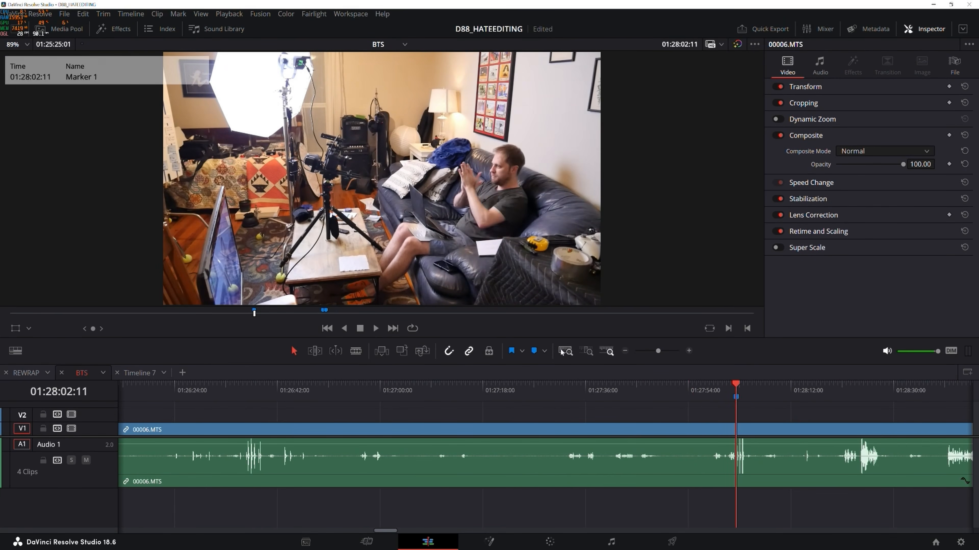
Examine the two later markers in clip 00006.MTS by scrubbing between Marker 3 and the following claps, and play from the earlier one.
key(shift+z)
click(462, 388)
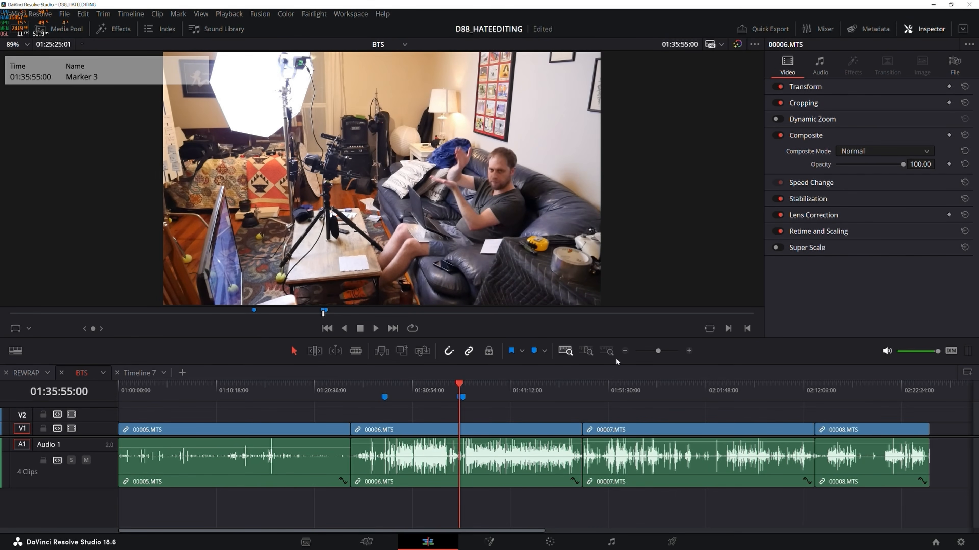
click(608, 350)
mouse_move(555, 392)
mouse_down()
mouse_move(699, 405)
mouse_move(656, 404)
mouse_up()
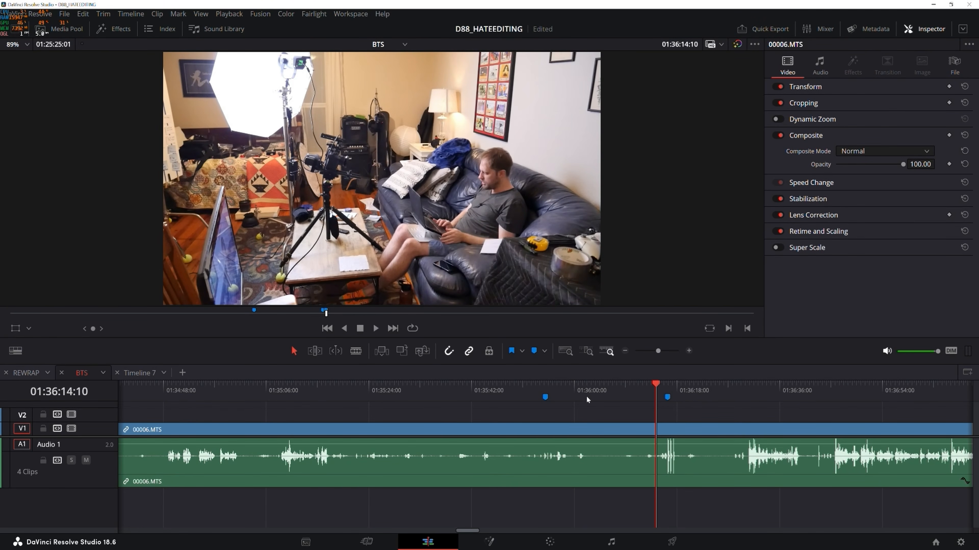
key(shift+Up)
key(space)
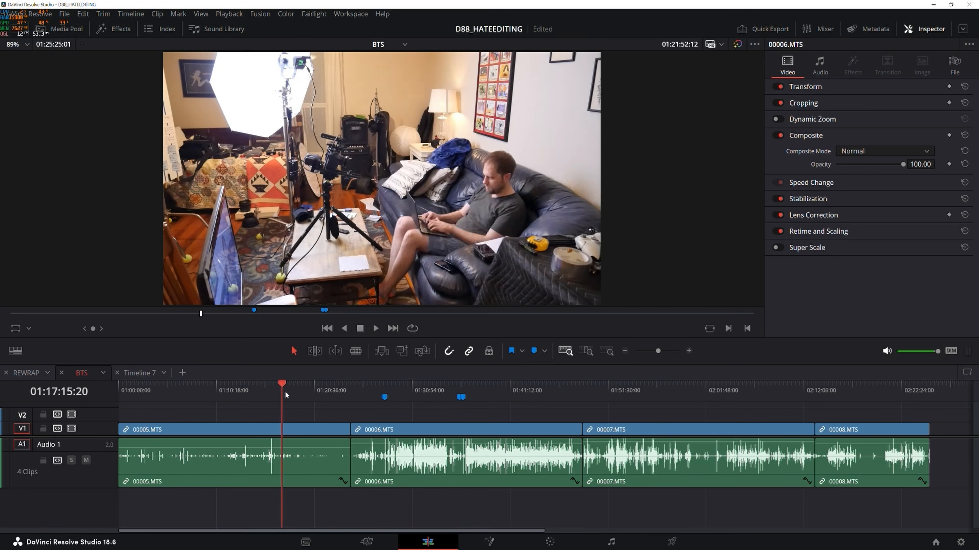
Scrub back through the camera setup footage in clip 00005.MTS.
drag(286, 395, 252, 415)
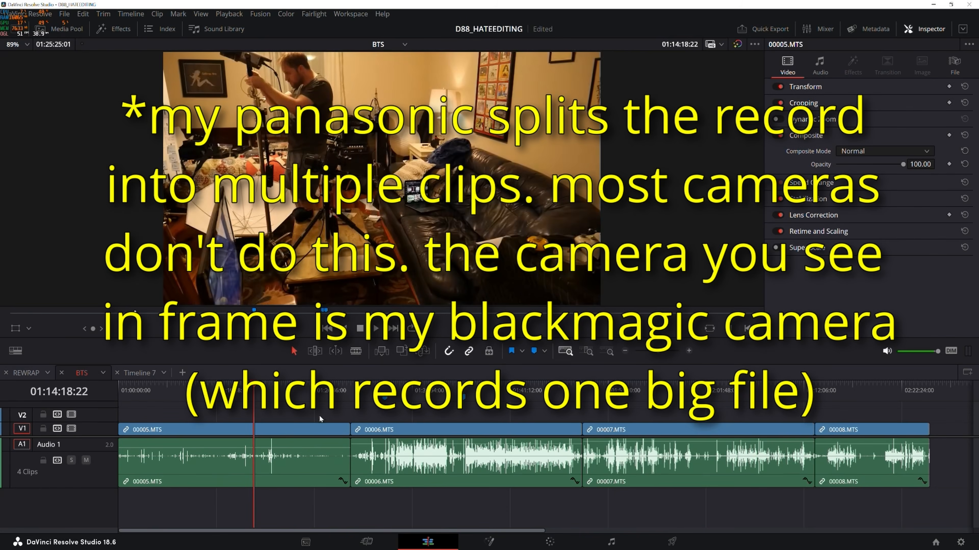
drag(331, 392, 279, 397)
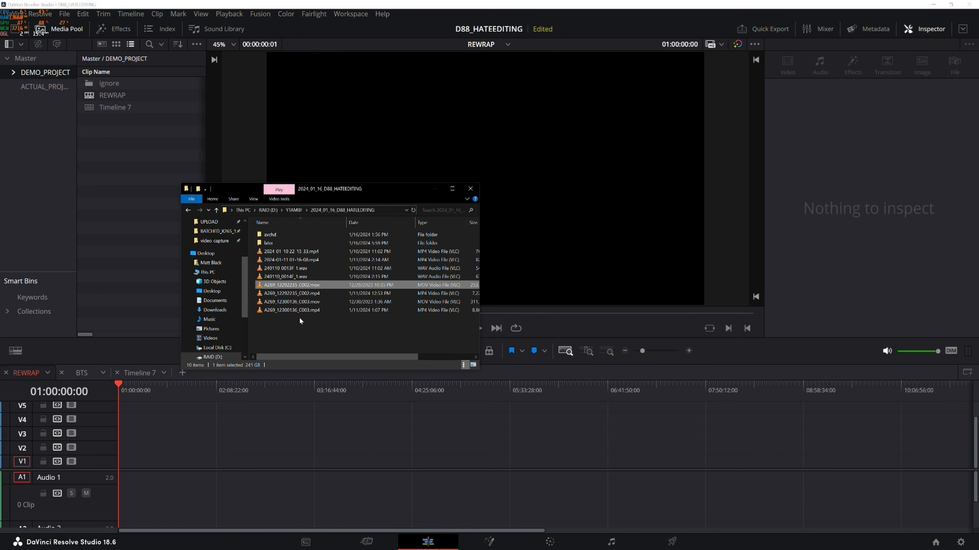
click(300, 260)
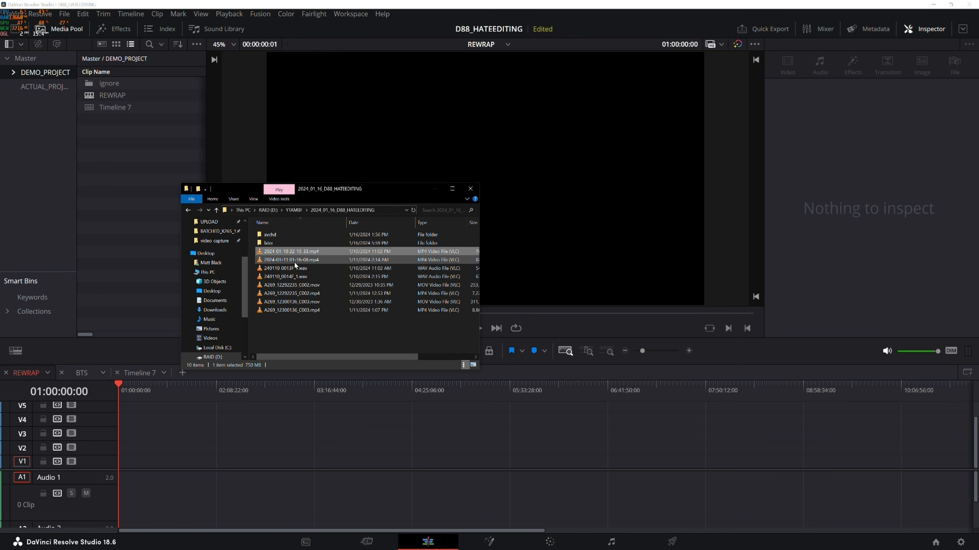
click(299, 254)
double_click(305, 251)
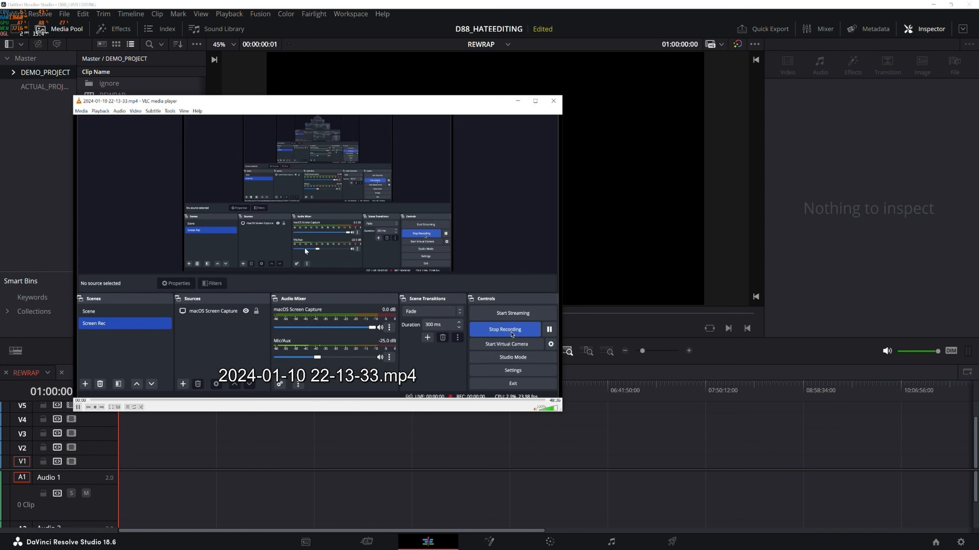
click(553, 101)
Examine the second screen recording, the WAV audio files and the A269 camera .mov and .mp4 files in the project folder.
click(293, 259)
click(294, 276)
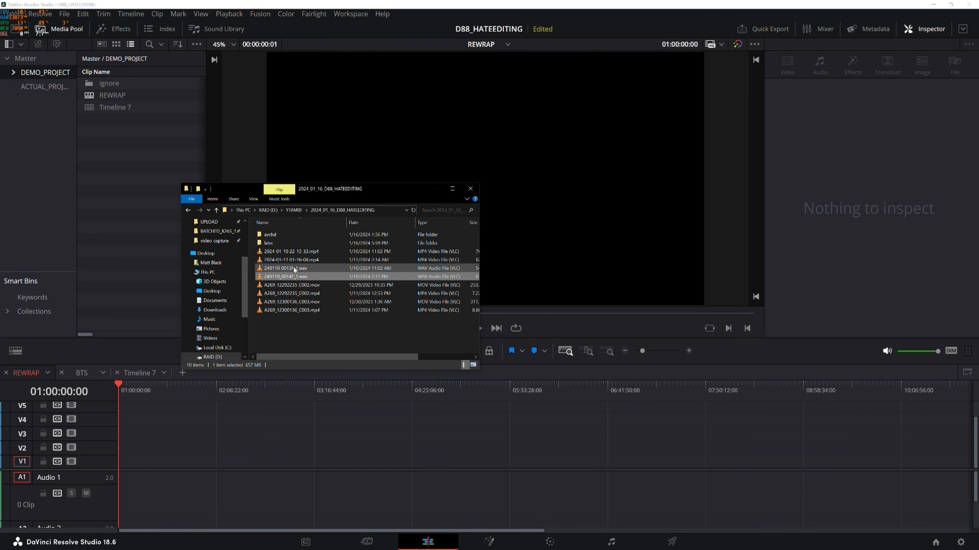
click(293, 285)
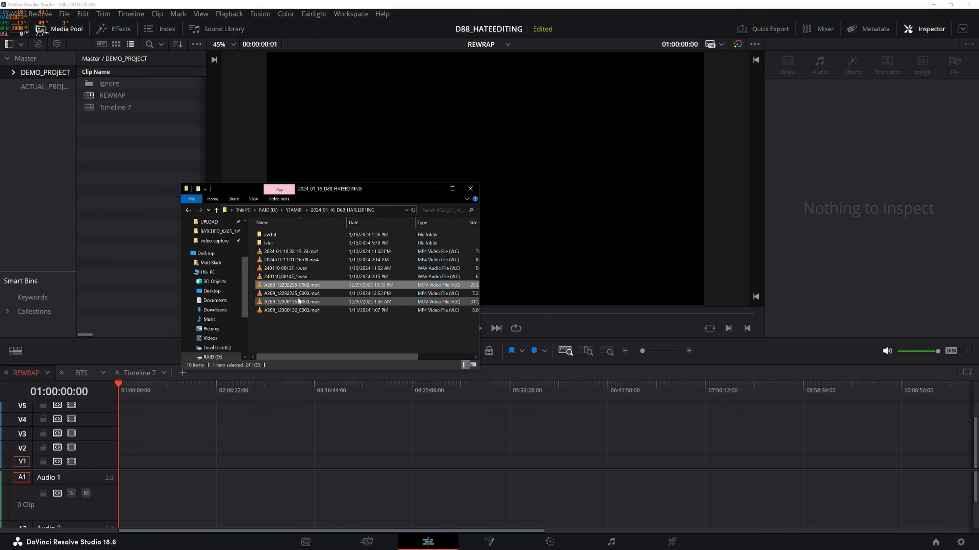
click(299, 301)
ctrl+click(298, 302)
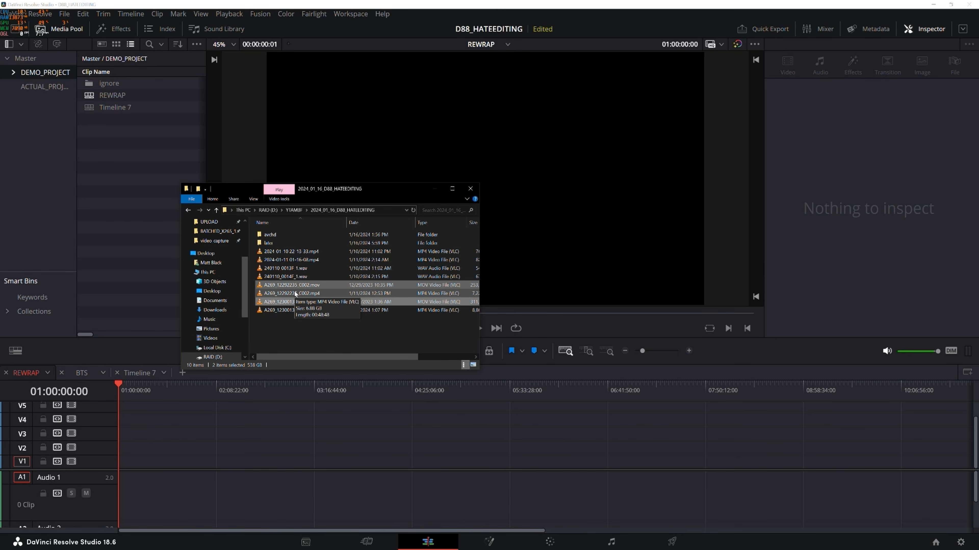
click(289, 316)
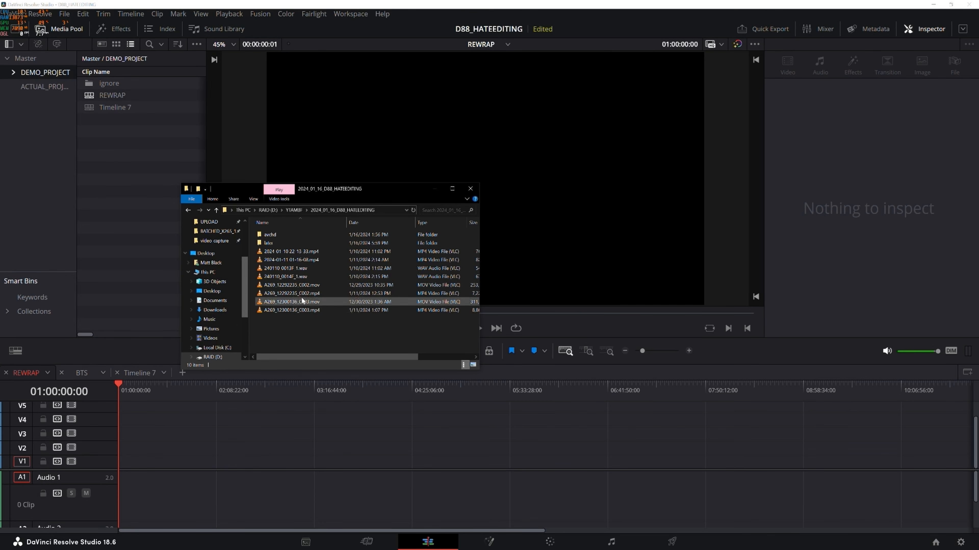
click(293, 311)
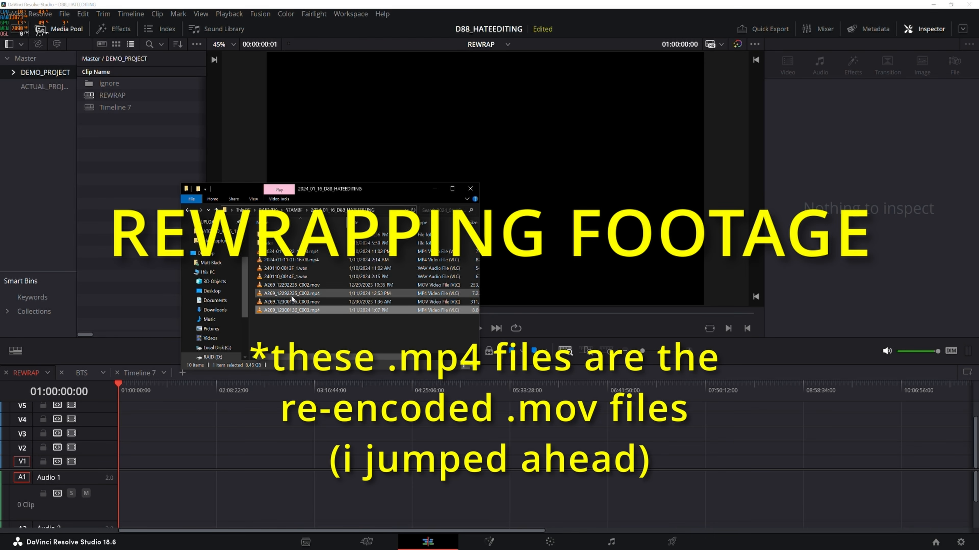
click(297, 286)
click(293, 303)
click(308, 286)
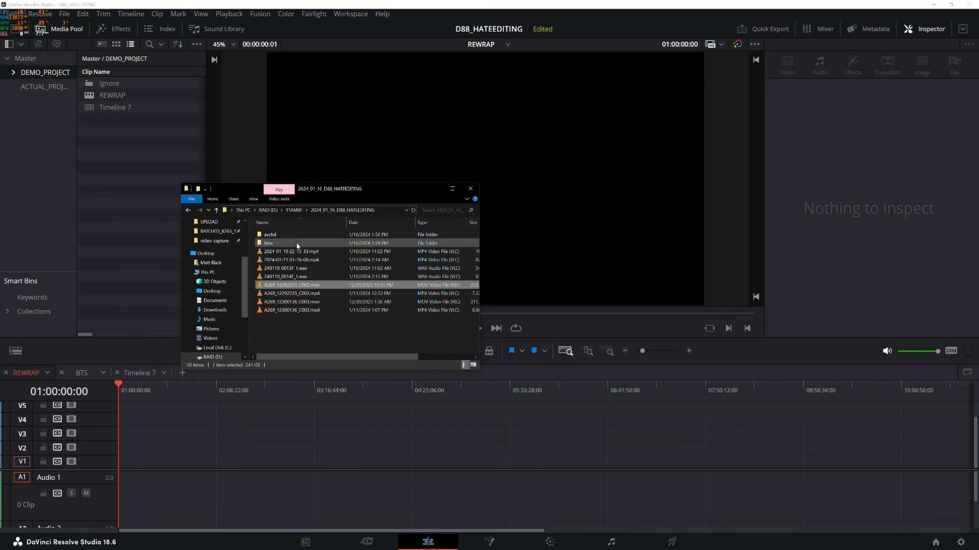
Import the two screen recordings, two WAV files and two A269 .mov clips into the DEMO_PROJECT bin, leaving out the A269 .mp4 files.
drag(297, 249, 372, 300)
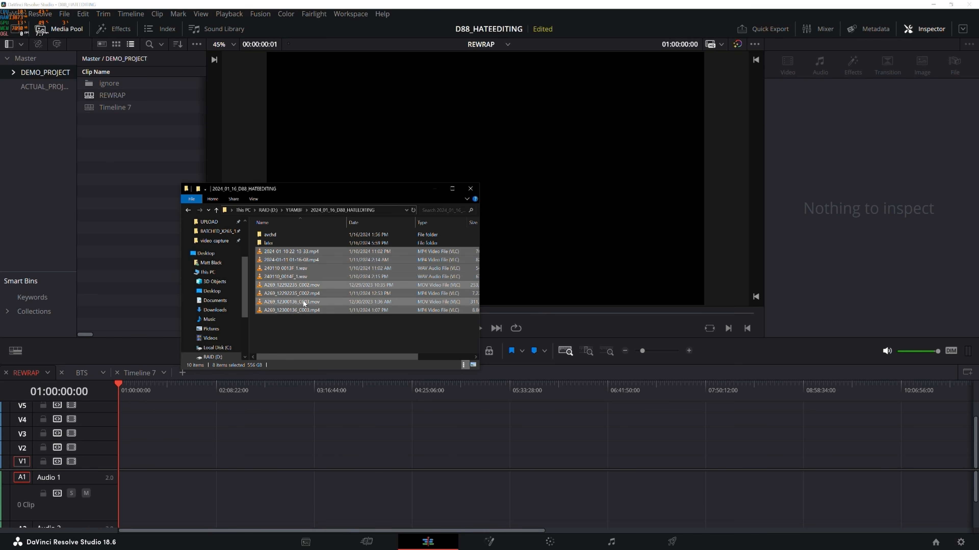
ctrl+click(301, 293)
ctrl+click(298, 311)
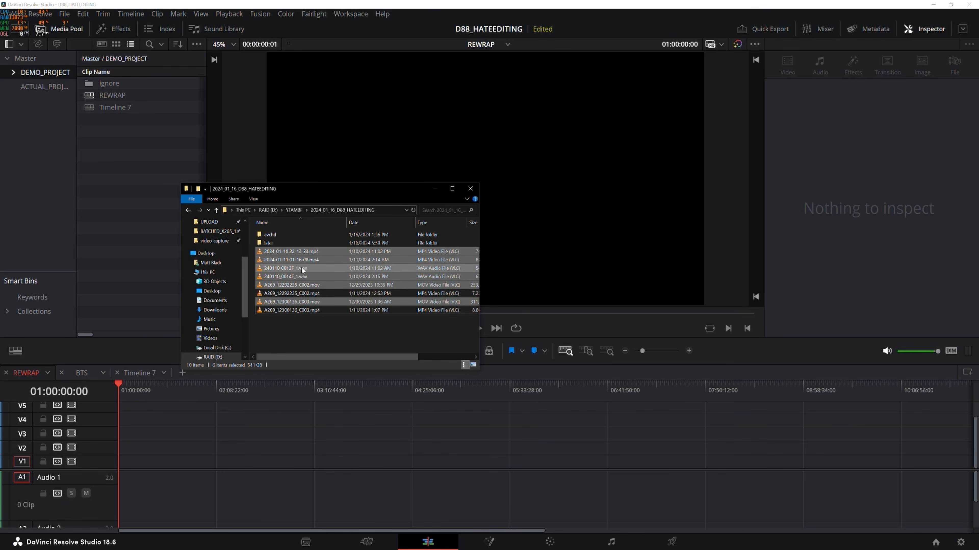
drag(304, 275, 126, 201)
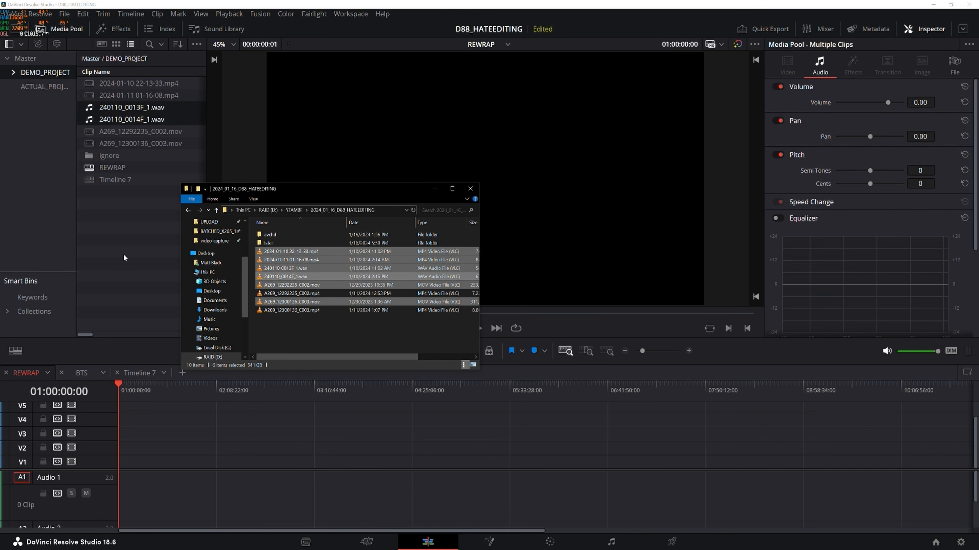
click(126, 258)
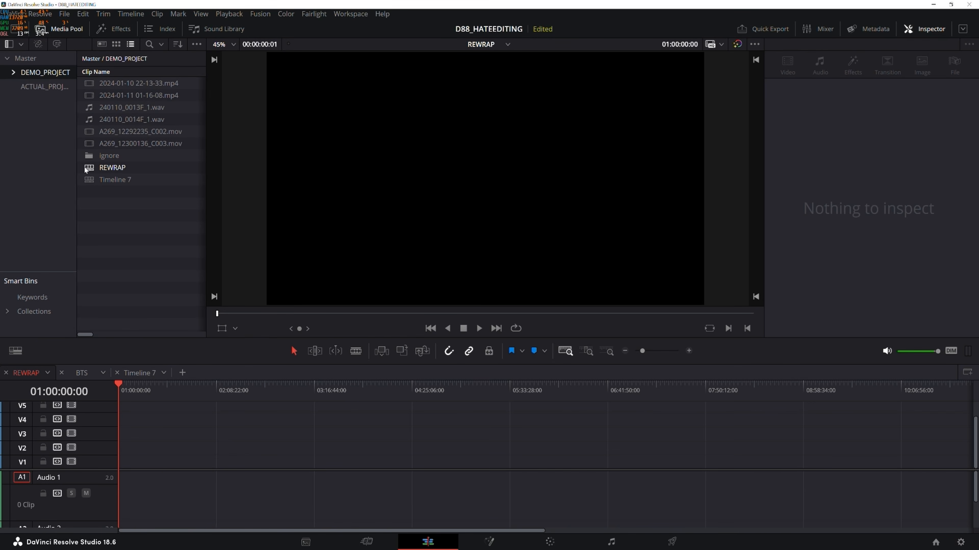
Review the resolution and frame rate in the REWRAP timeline's settings and close them.
right_click(103, 171)
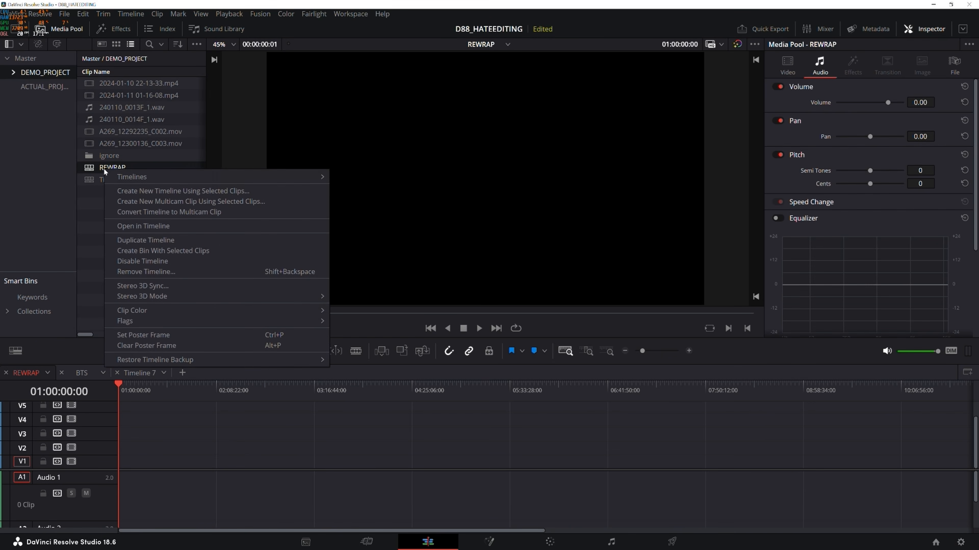
mouse_move(193, 178)
click(367, 178)
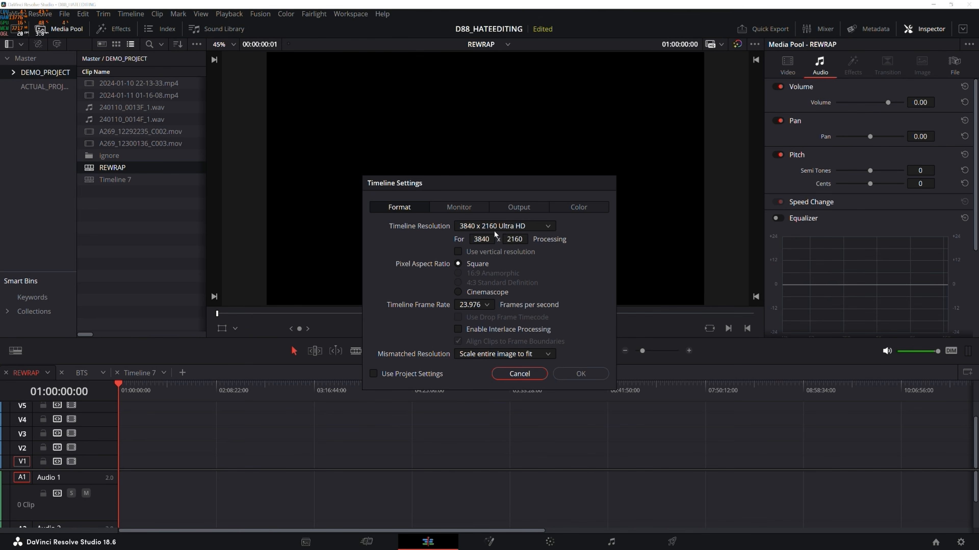
click(582, 374)
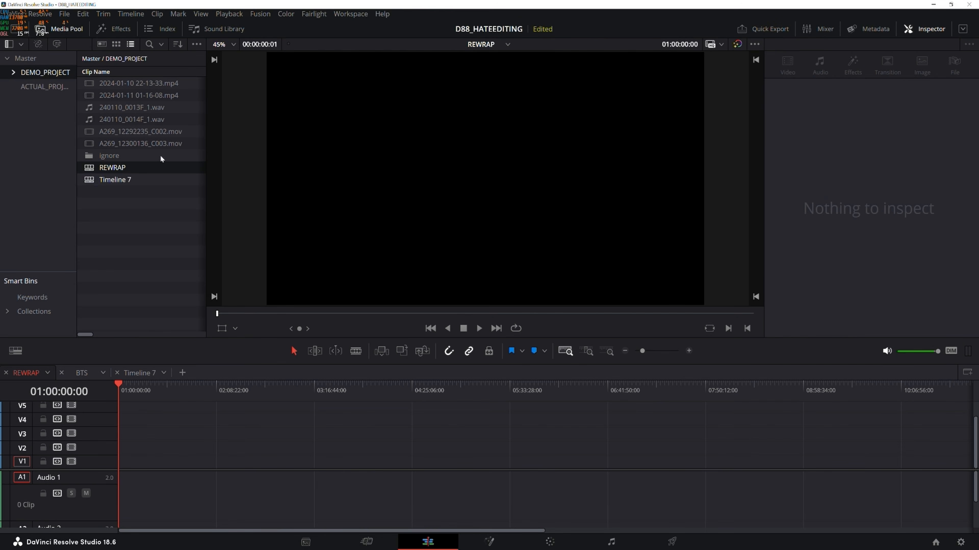
Insert A269_12292235_C002.mov and A269_12300136_C003.mov into the REWRAP timeline.
click(160, 131)
shift+click(179, 144)
right_click(158, 144)
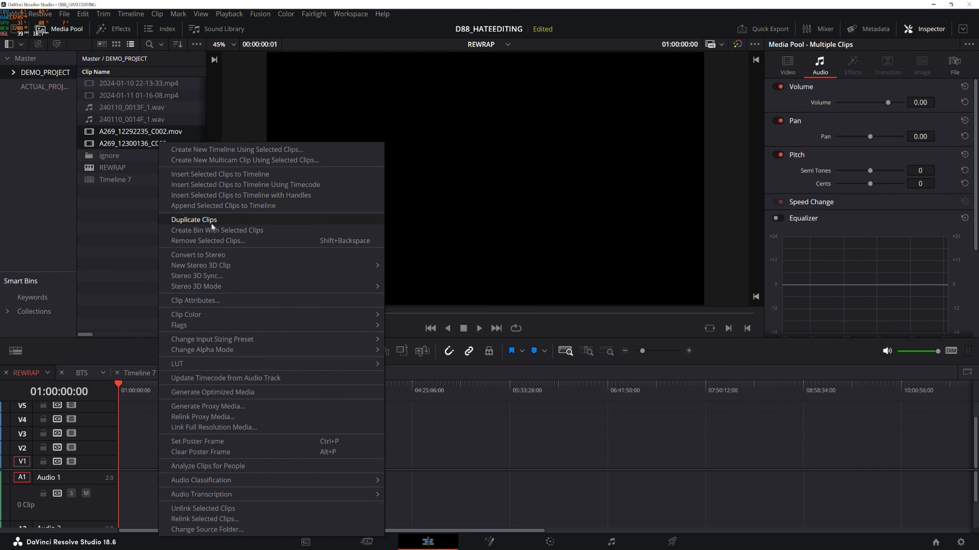
click(220, 175)
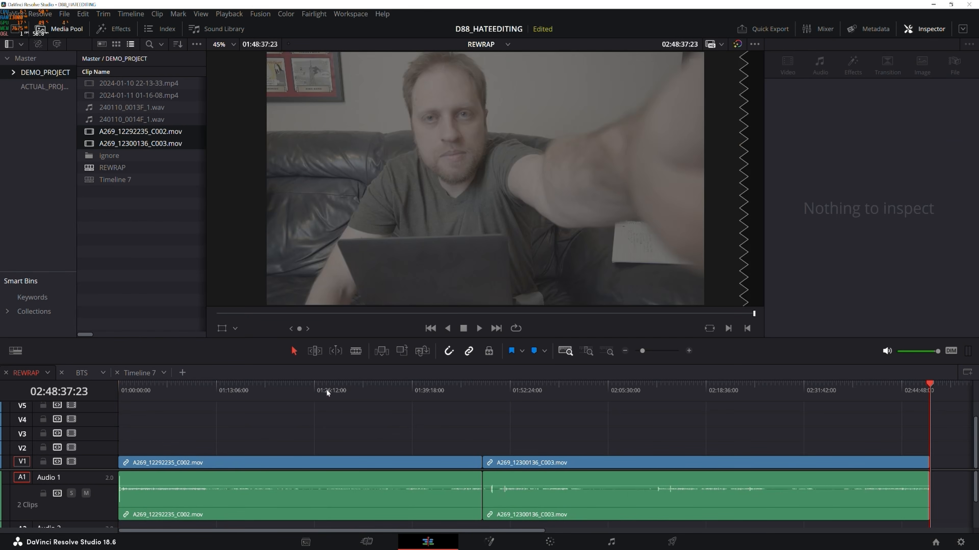
Scrub through both A269 .mov clips on the REWRAP timeline to review the footage.
click(403, 393)
drag(404, 395, 231, 395)
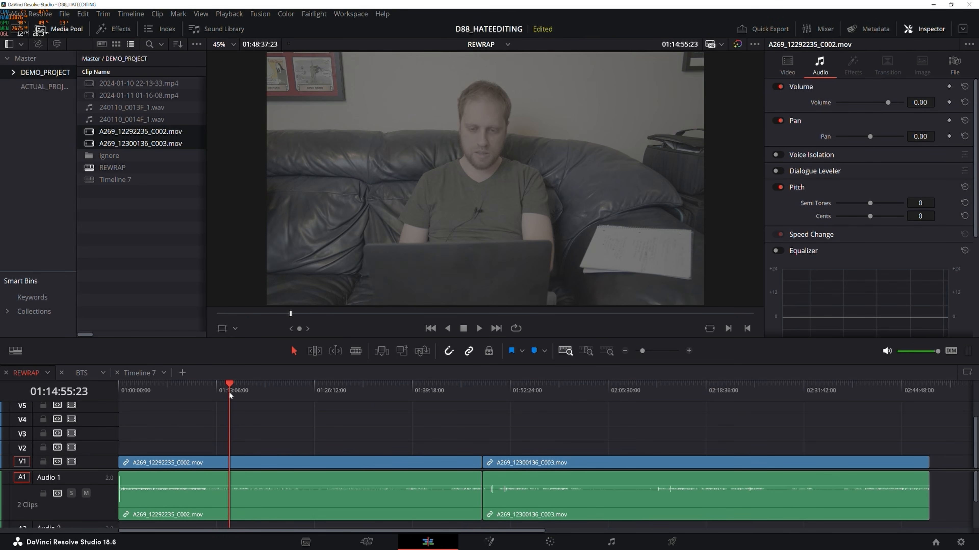
drag(347, 381, 712, 392)
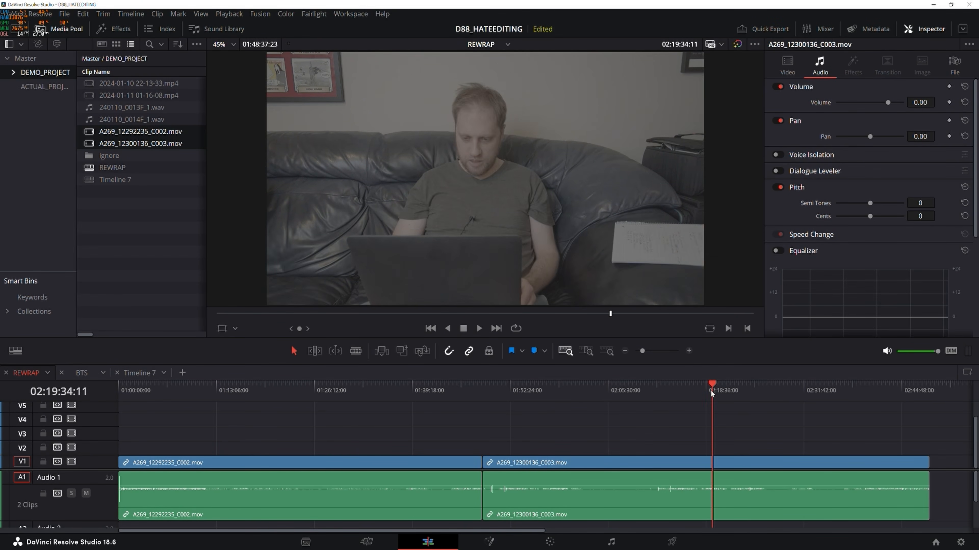
Set the REWRAP render to output individual clips into the "later" folder, with filenames using the source name.
click(678, 540)
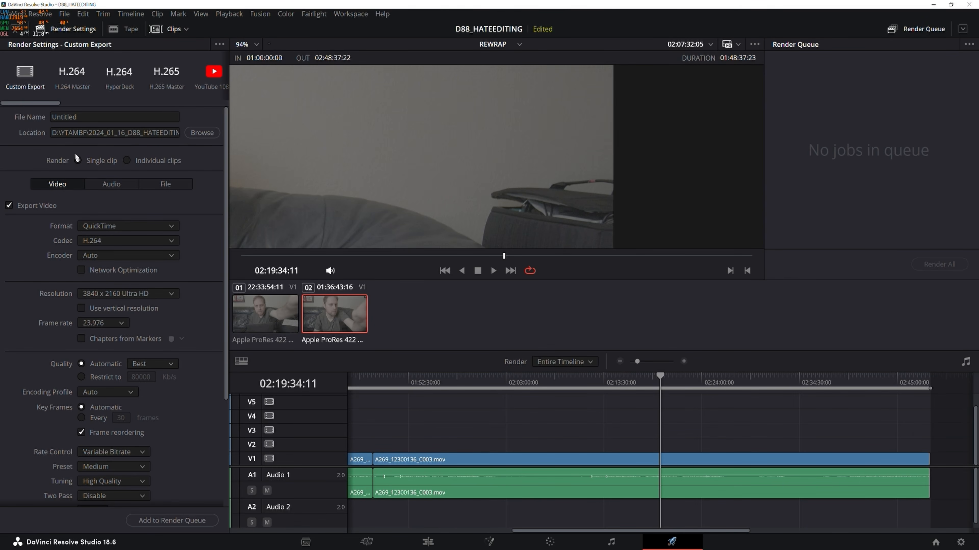
click(202, 132)
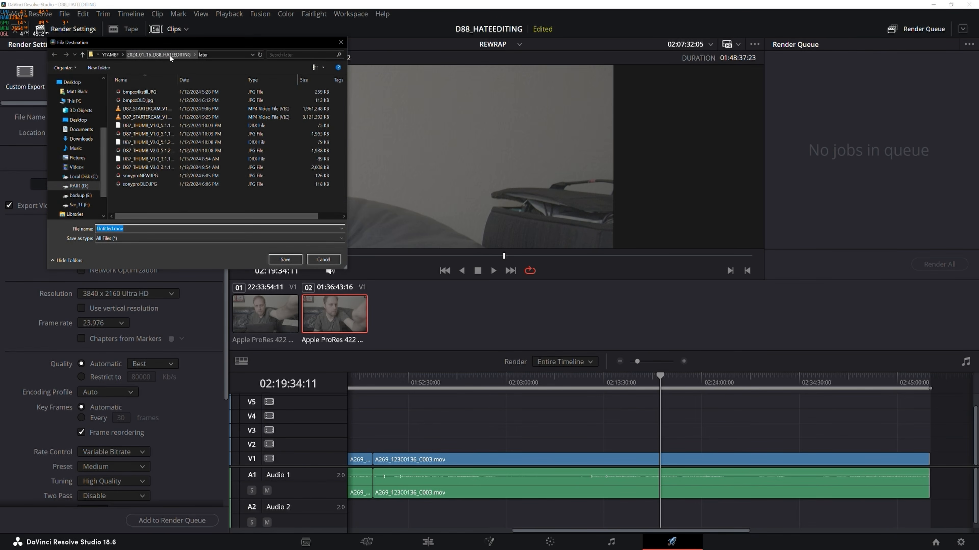
click(285, 258)
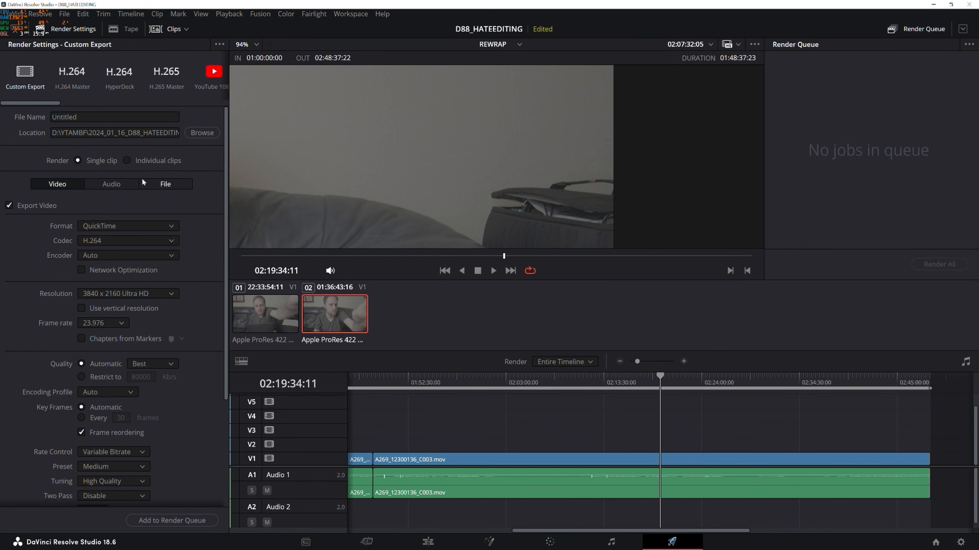
click(128, 160)
click(158, 182)
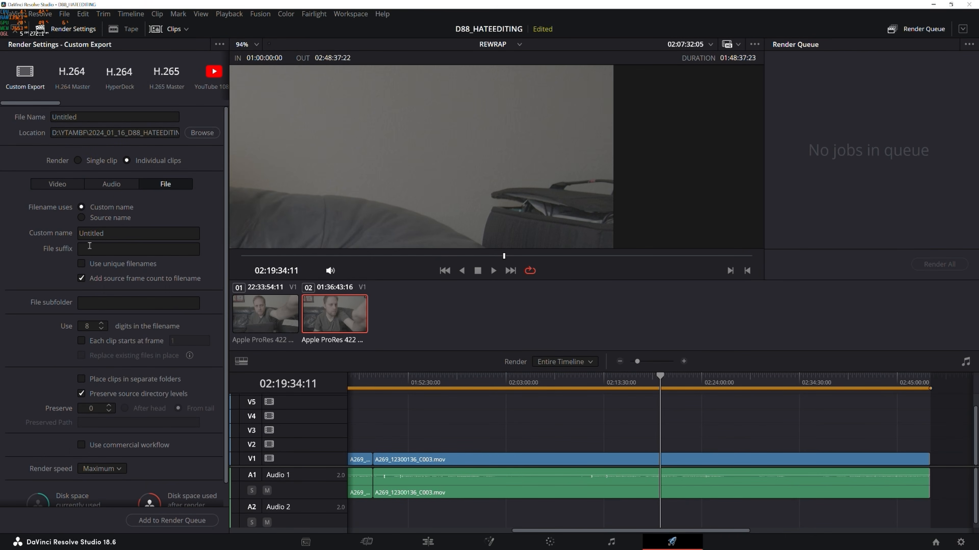
click(100, 218)
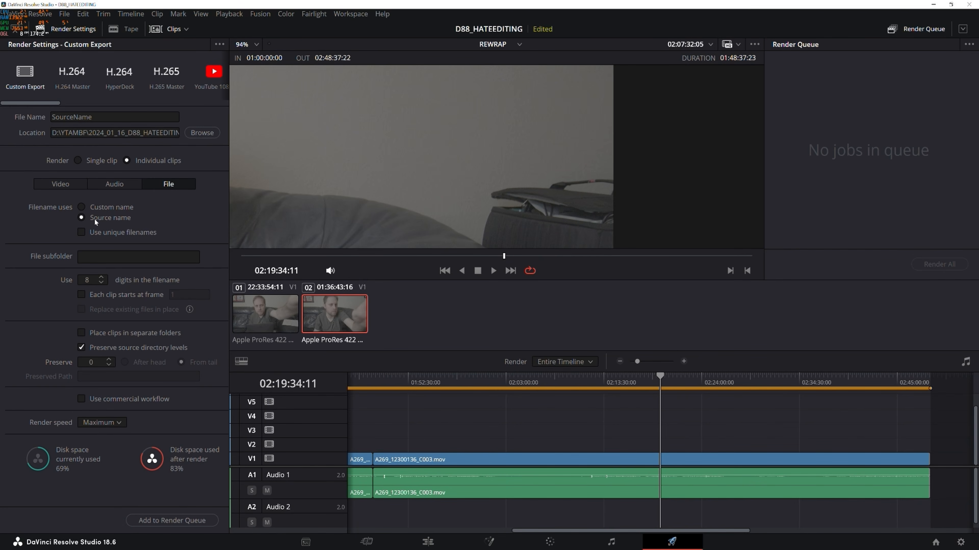
Set the render's video format to MP4, the codec to H.265 and the encoder to NVIDIA.
click(63, 183)
click(159, 227)
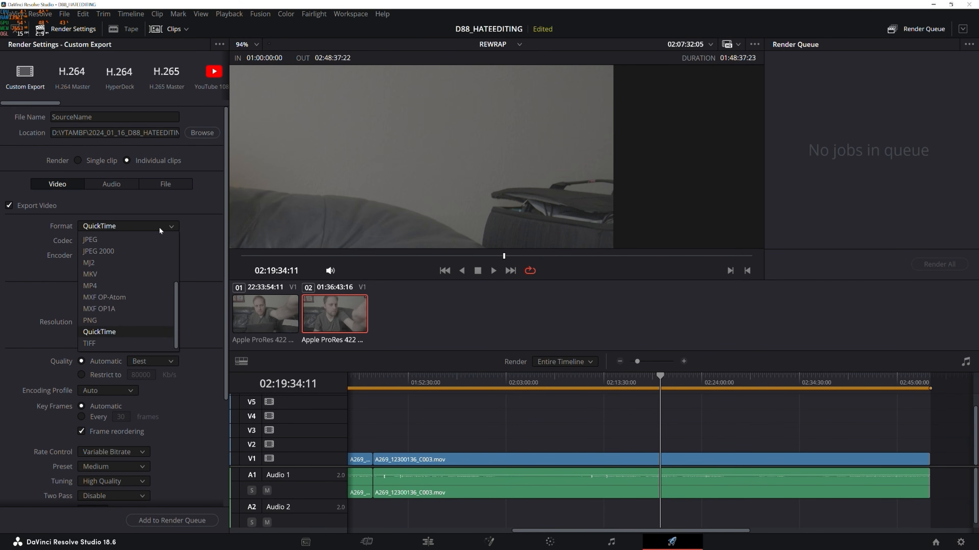
click(115, 285)
click(123, 241)
click(112, 277)
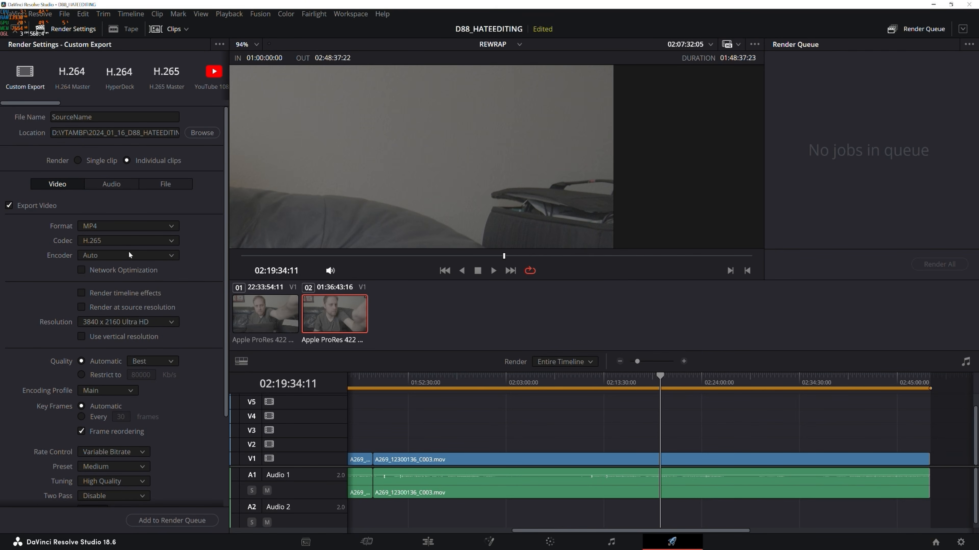
click(127, 255)
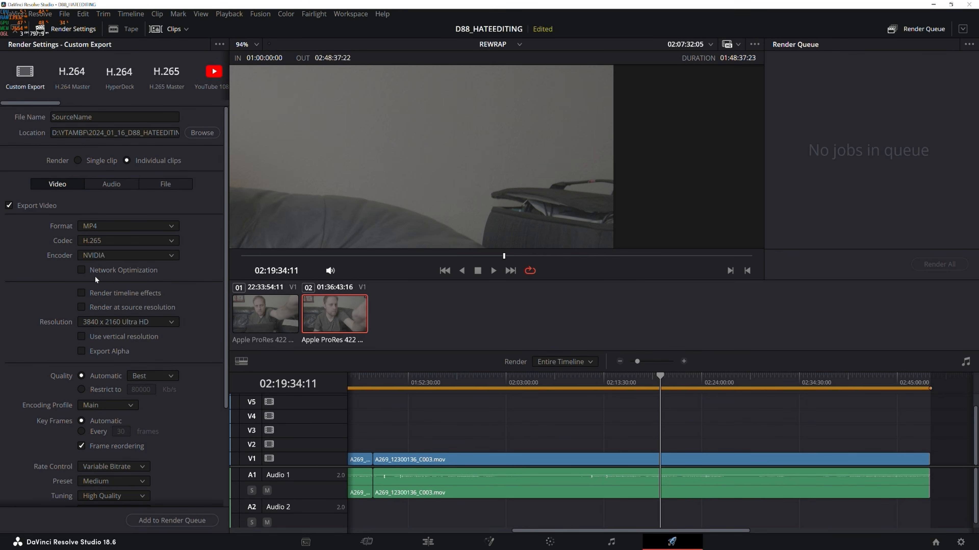
click(134, 256)
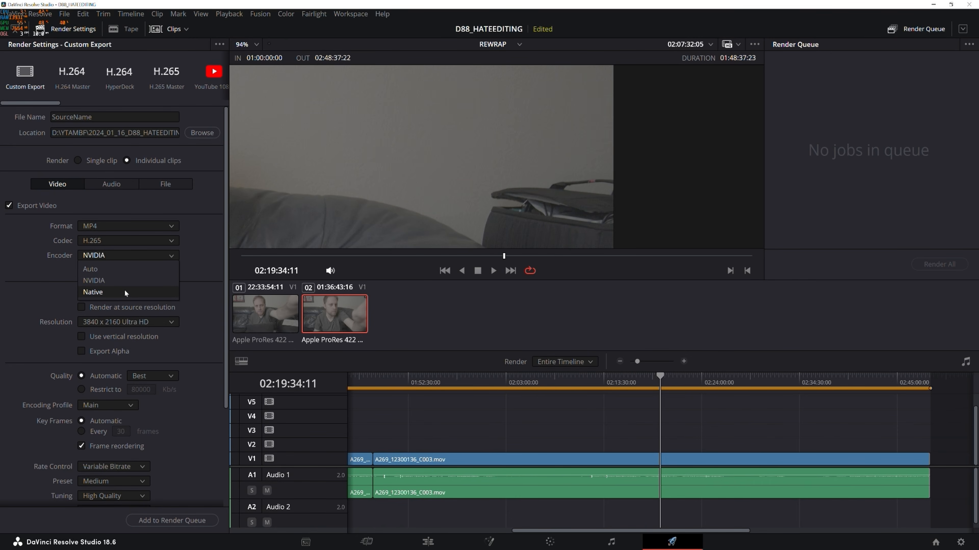
click(125, 281)
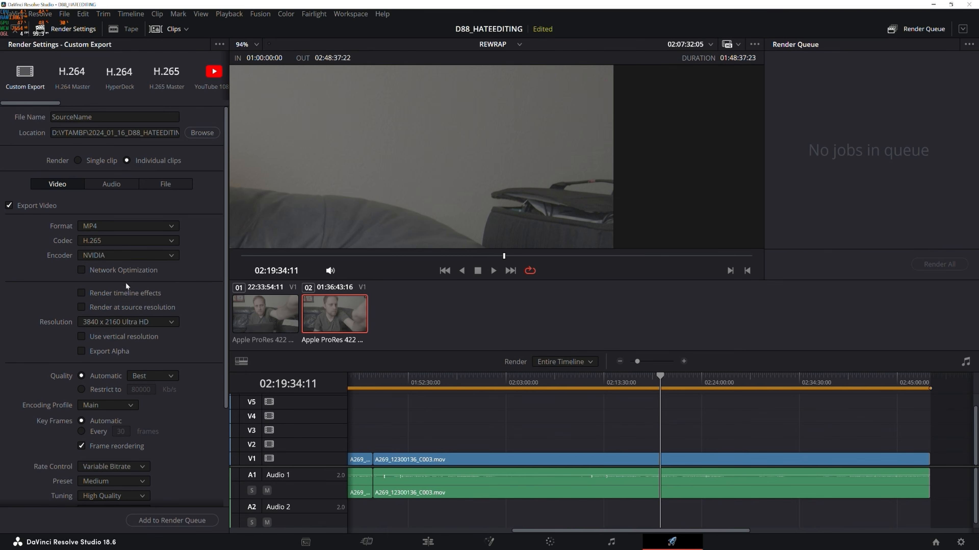
Keep the automatic render quality at Best and set the encoding profile to Main10.
scroll(42, 336, down, 2)
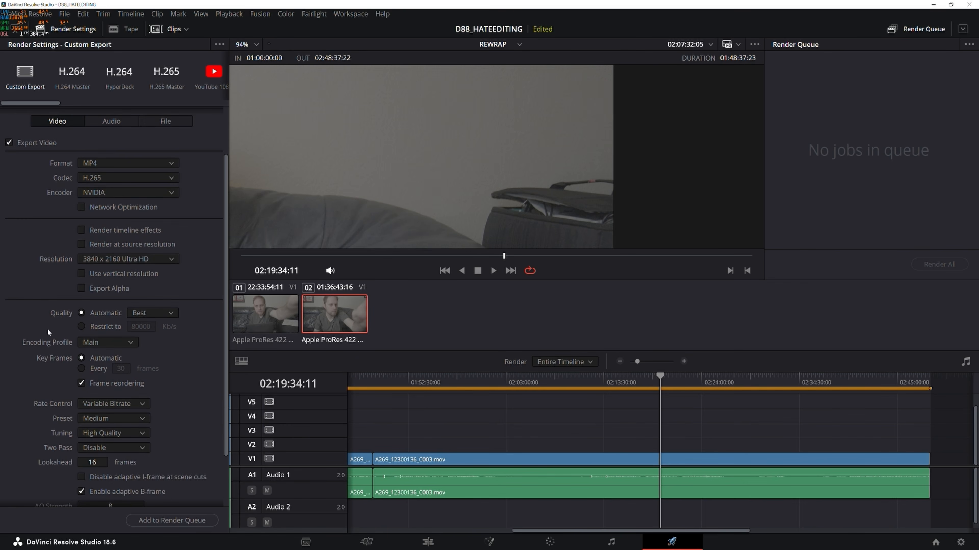
scroll(97, 281, down, 2)
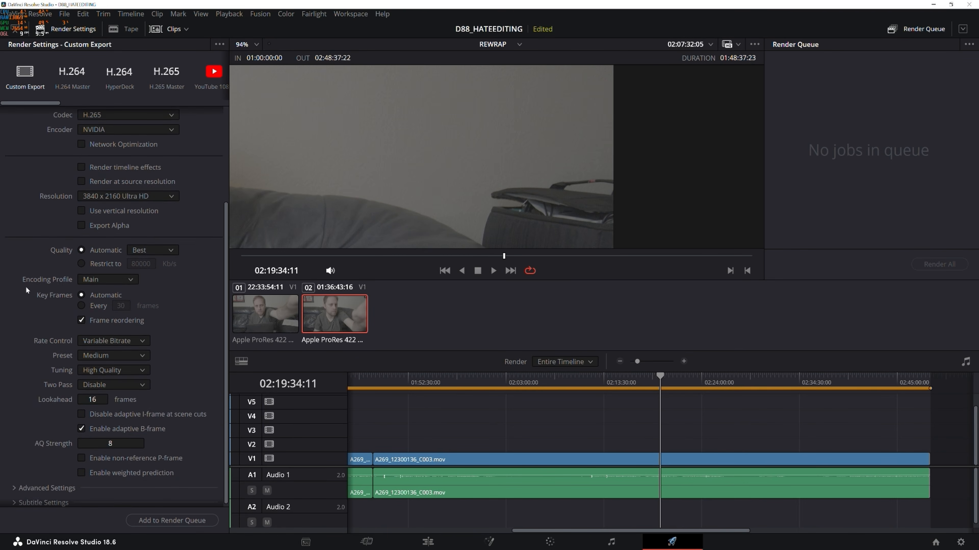
click(165, 248)
click(150, 310)
click(115, 277)
click(106, 303)
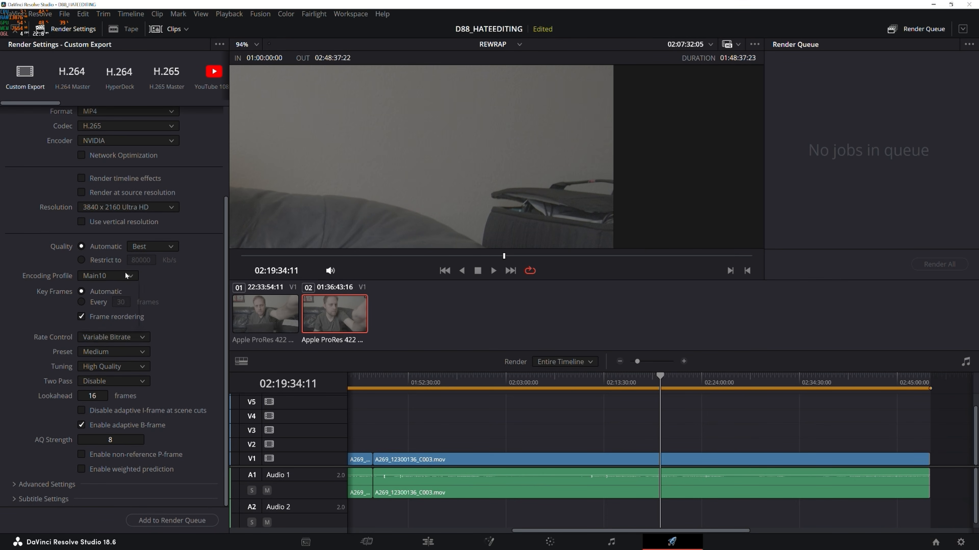
click(124, 273)
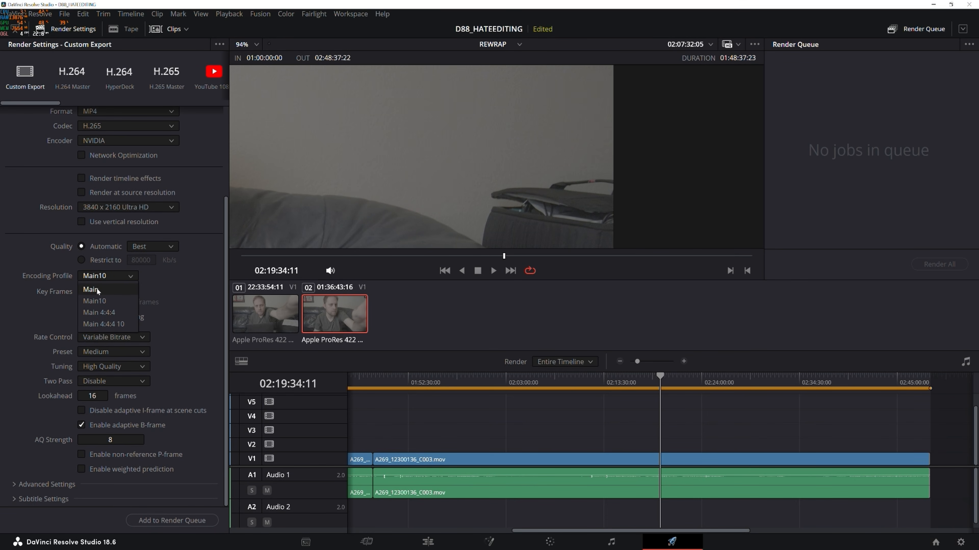
click(97, 300)
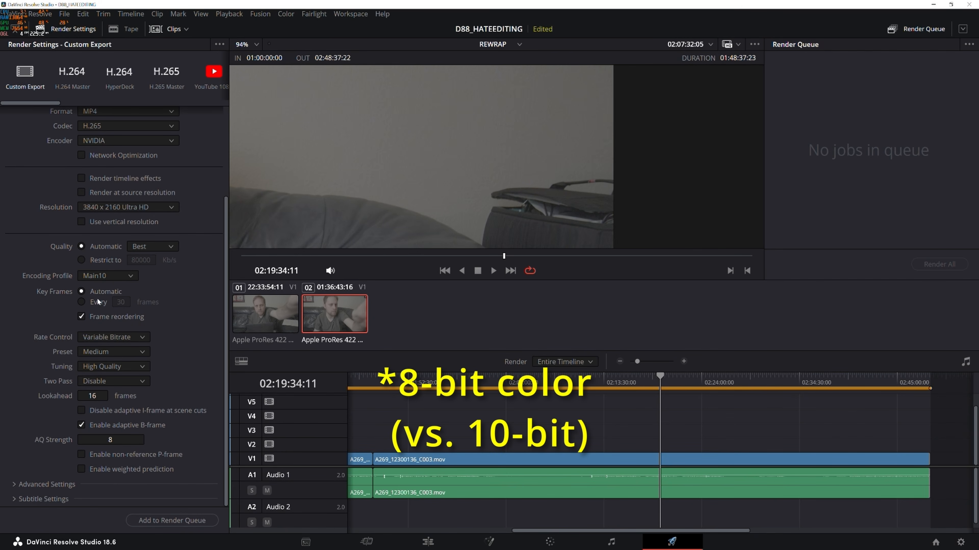
click(103, 274)
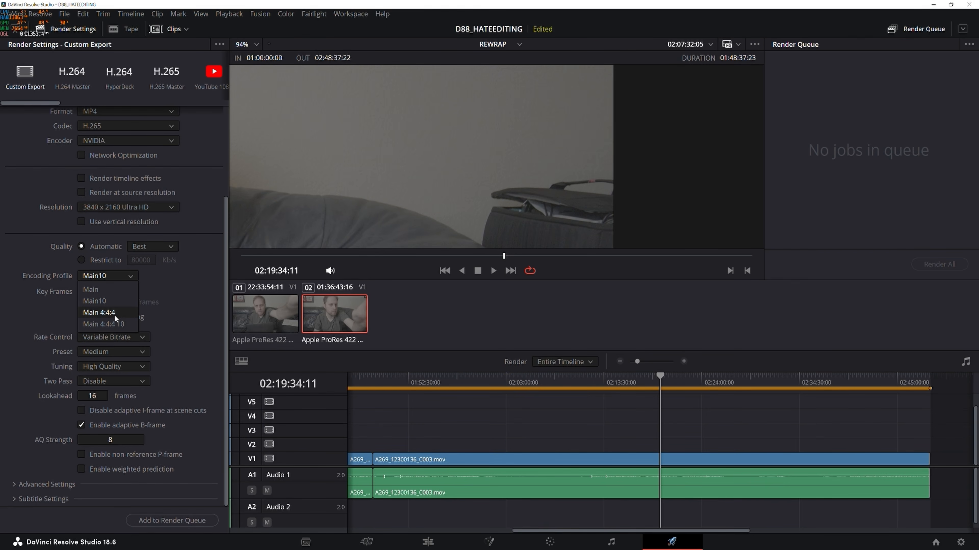
click(125, 301)
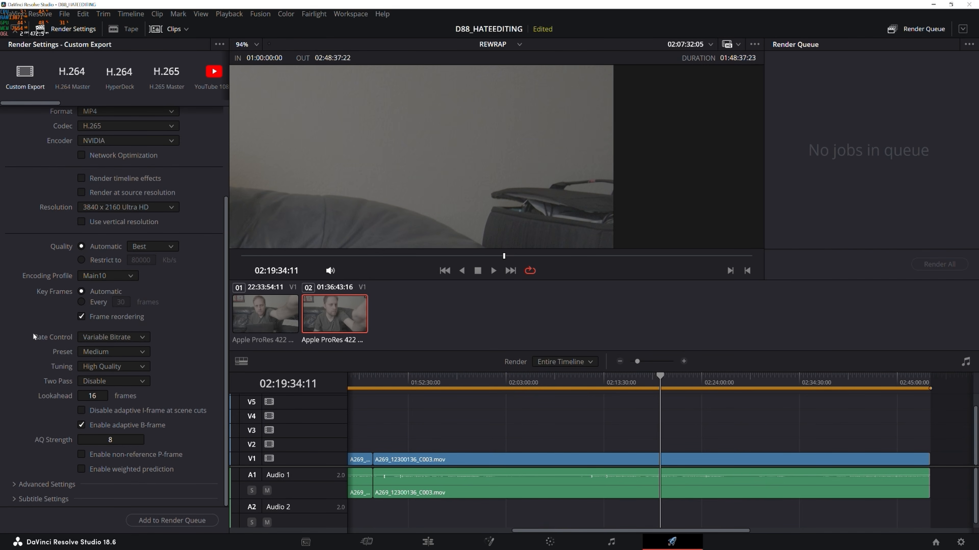
Add the REWRAP render job to the render queue and remove it again.
click(189, 521)
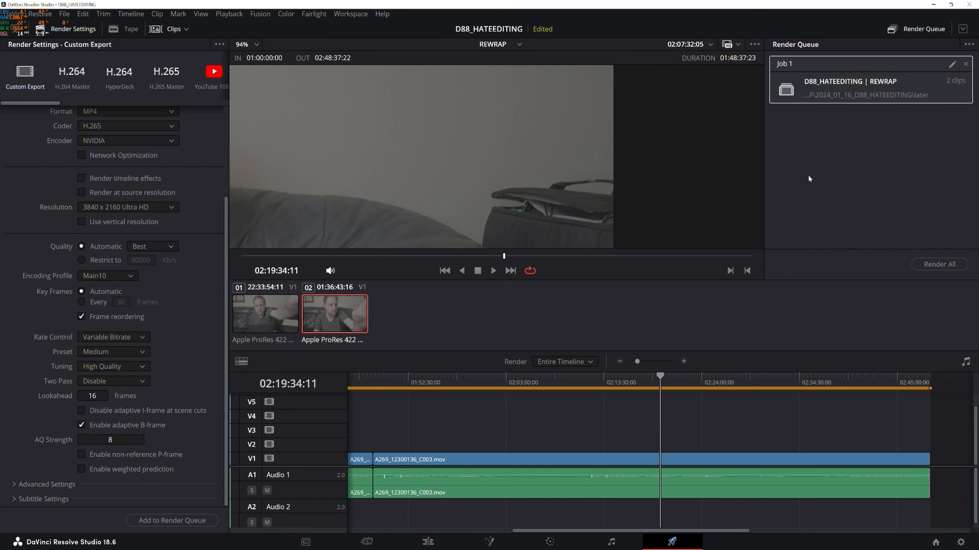
click(965, 64)
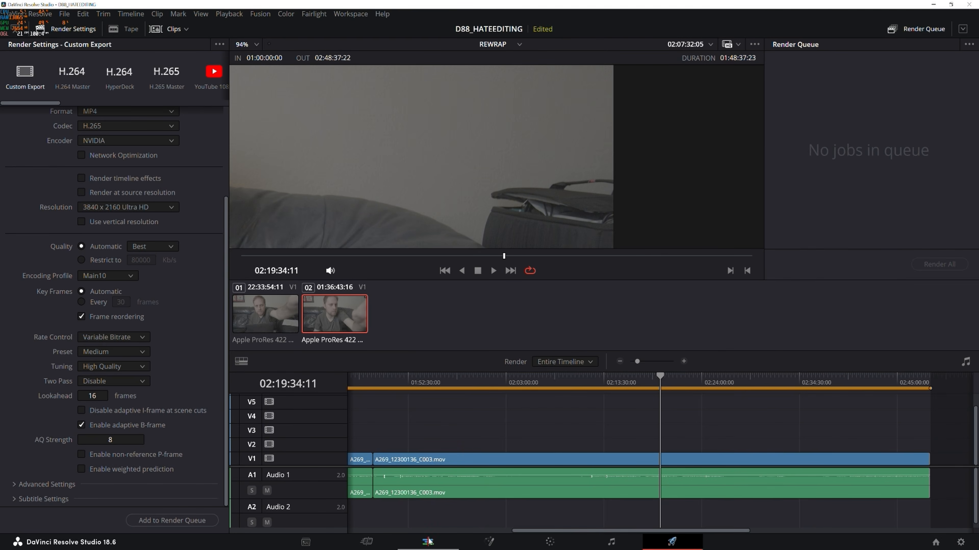
Return to the edit page and compare the file sizes of the A269 .mov and .mp4 files in the project folder.
click(402, 543)
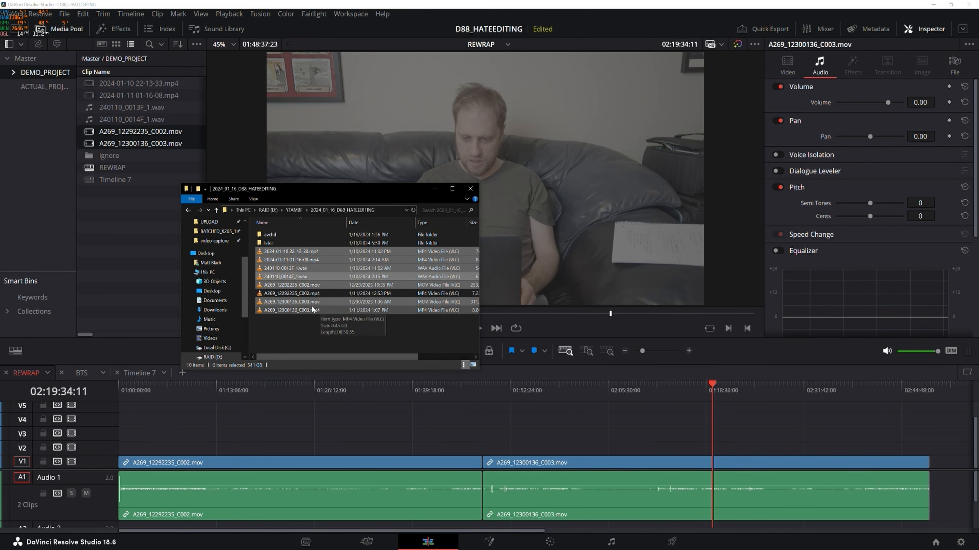
click(305, 294)
click(308, 285)
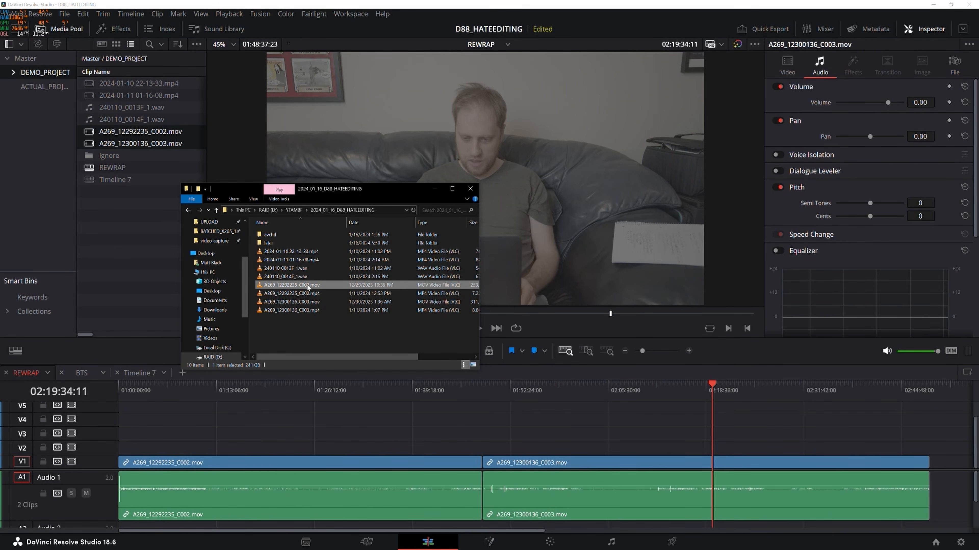
click(293, 294)
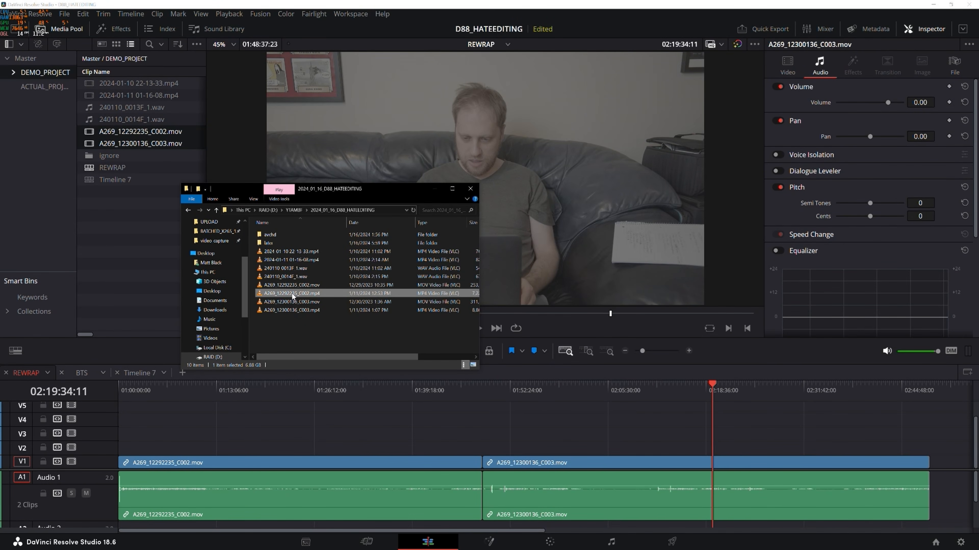
click(290, 302)
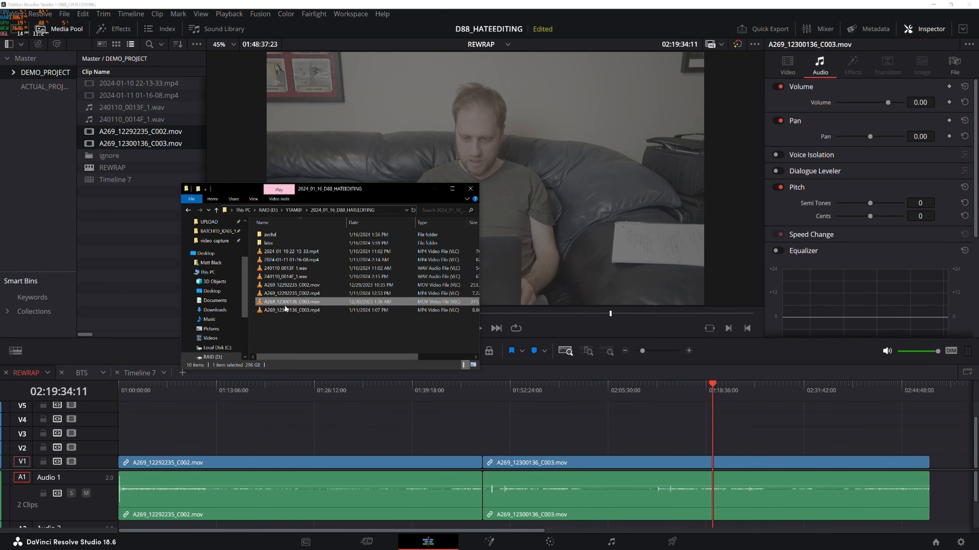
click(296, 312)
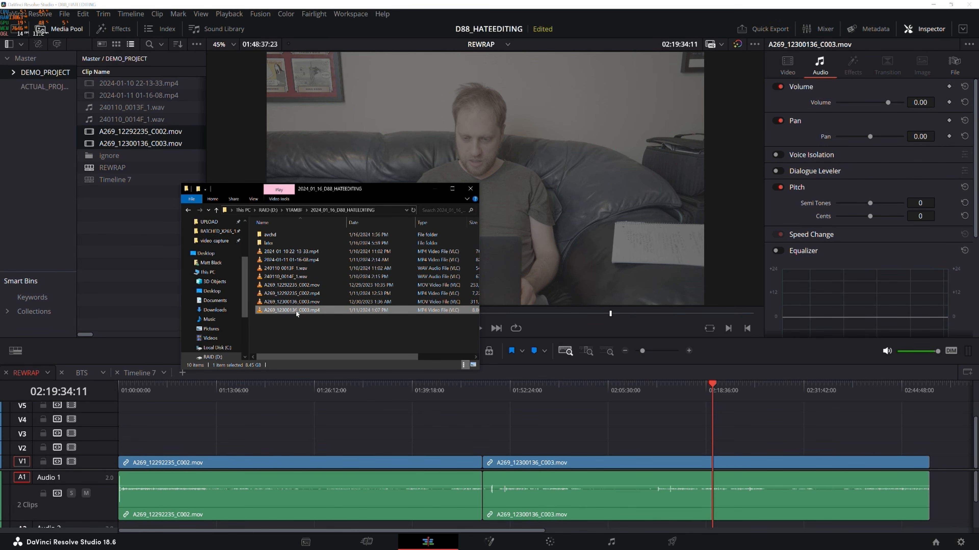
Remove both A269 .mov clips from the DEMO_PROJECT bin and clear them from the REWRAP timeline.
click(106, 210)
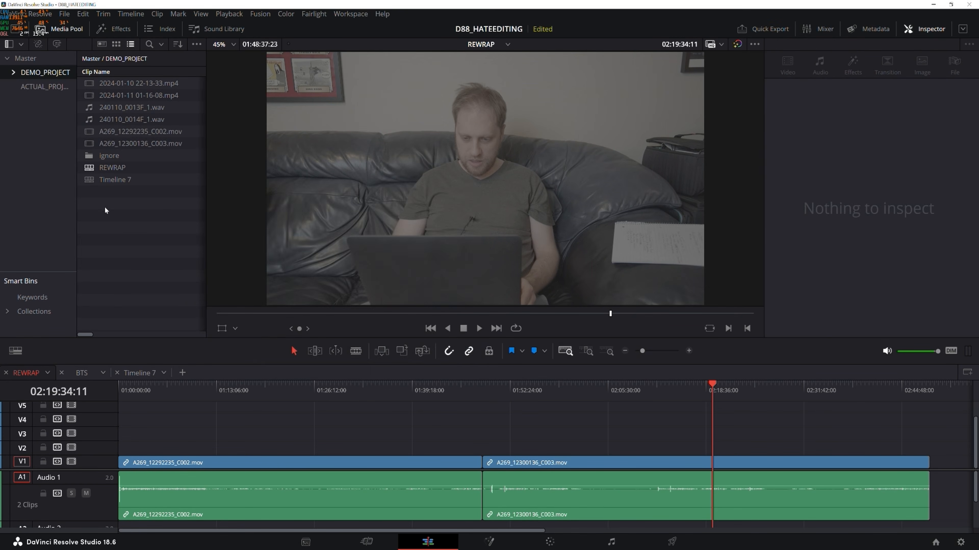
click(160, 143)
shift+click(158, 133)
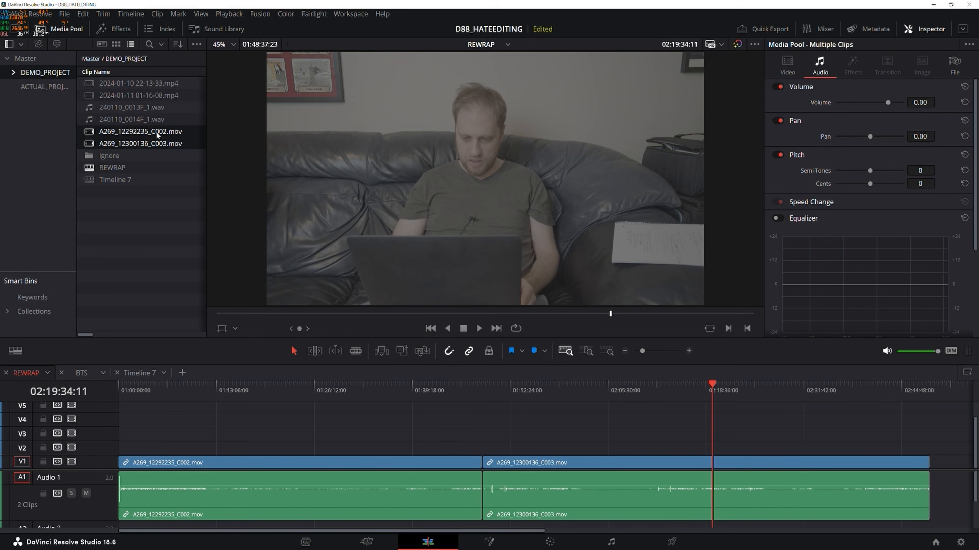
right_click(157, 133)
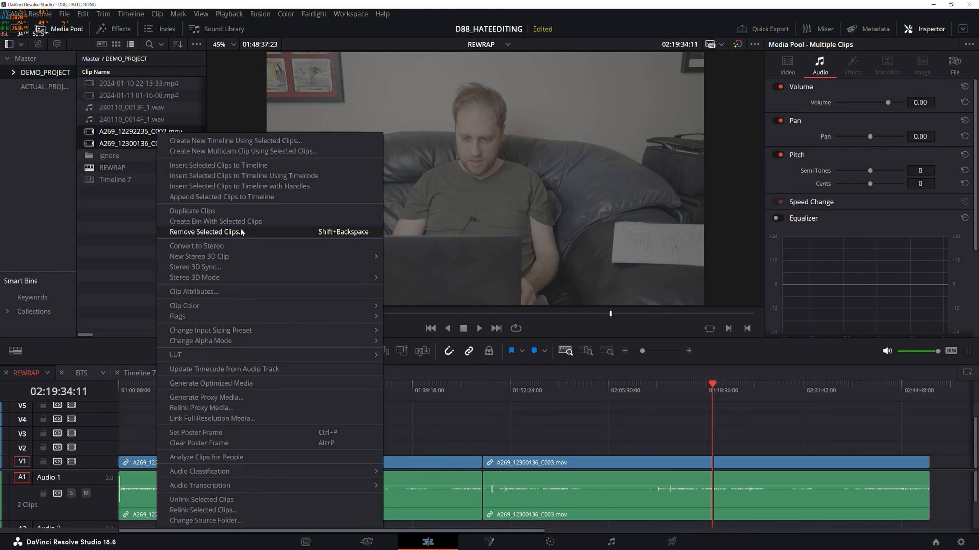
click(227, 233)
drag(311, 423, 507, 475)
key(Delete)
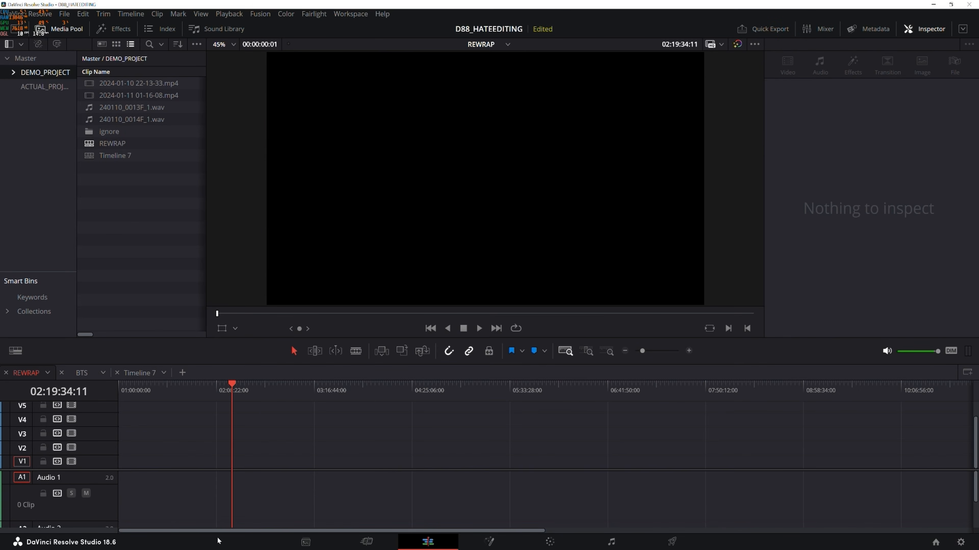
Delete A269_12292235_C002.mov and A269_12300136_C003.mov from the 2024_01_16_D88_HATEEDITING folder in File Explorer.
key(alt+Tab)
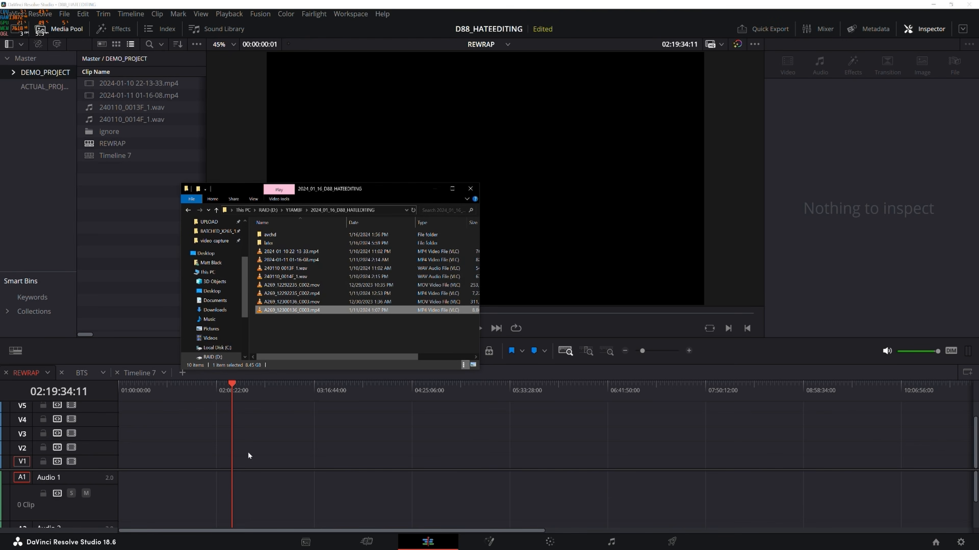
click(305, 286)
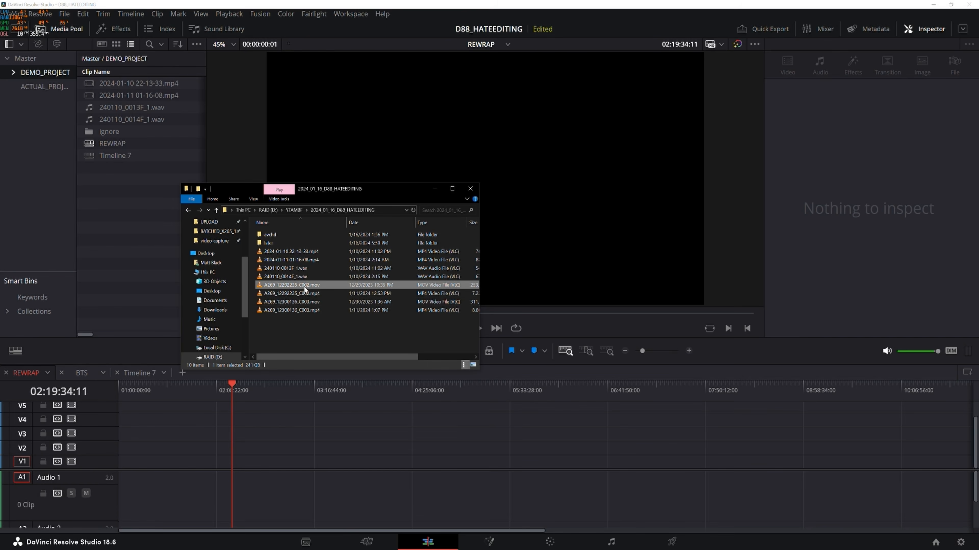
ctrl+click(297, 303)
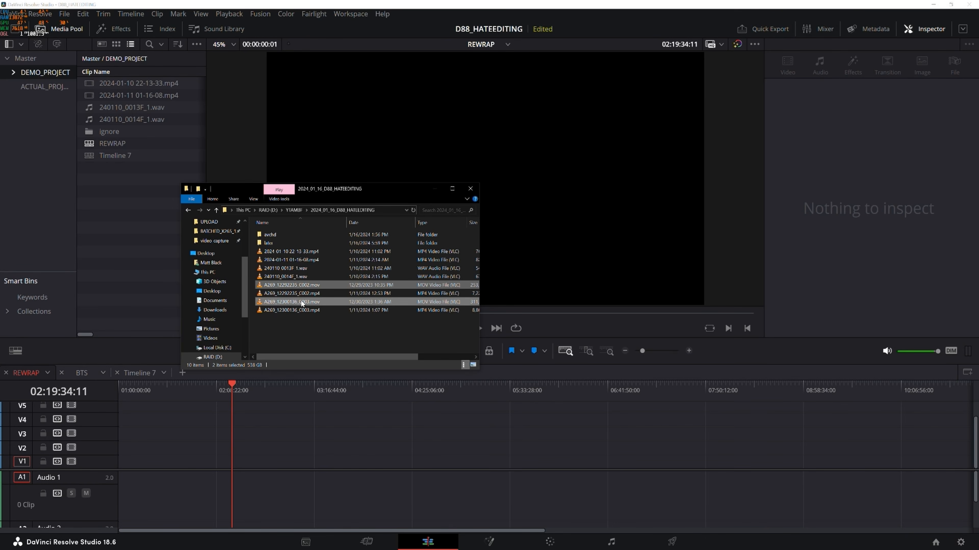
right_click(302, 304)
click(338, 410)
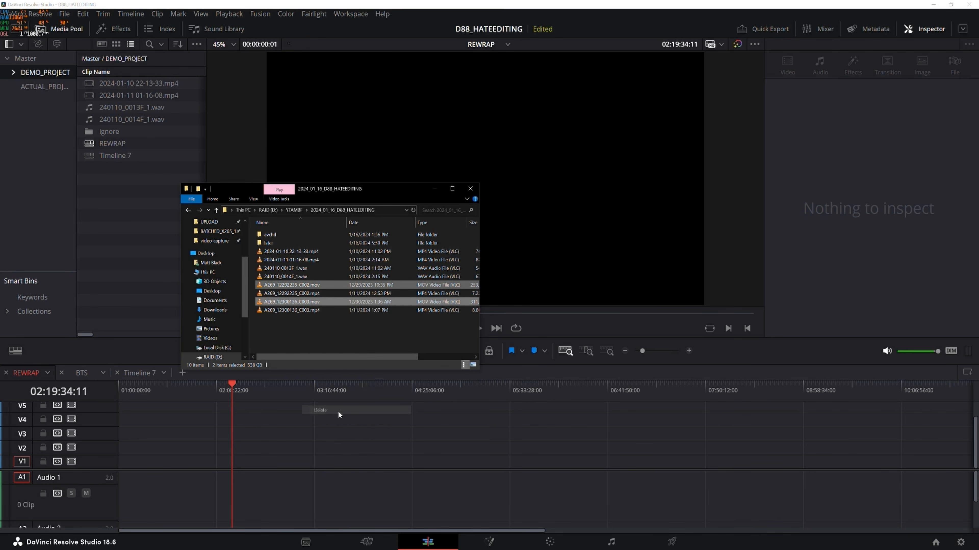
Import A269_12292235_C002.mp4 and A269_12300136_C003.mp4 from the project folder into the DEMO_PROJECT bin.
drag(303, 307, 135, 232)
click(141, 304)
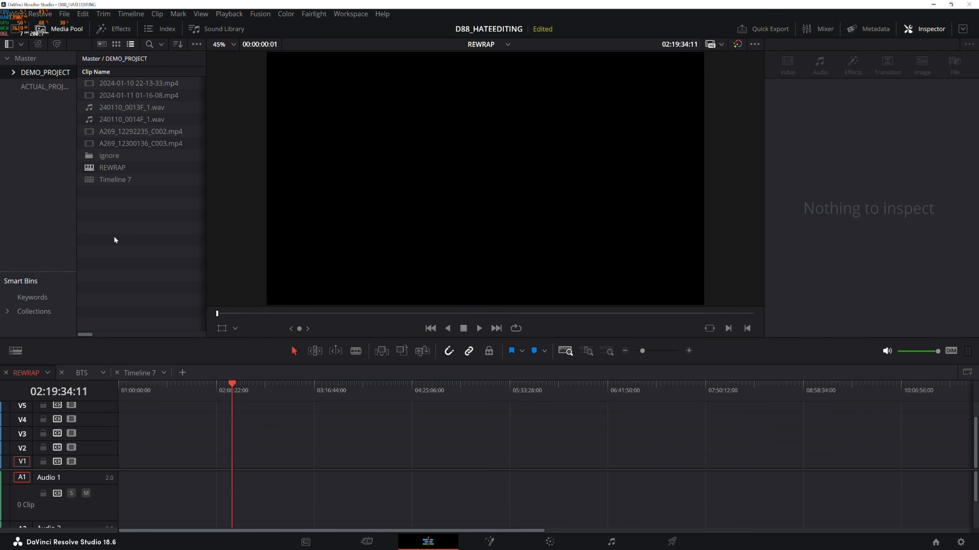
Switch from the REWRAP timeline to Timeline 7 and clear the media pool selection.
click(114, 180)
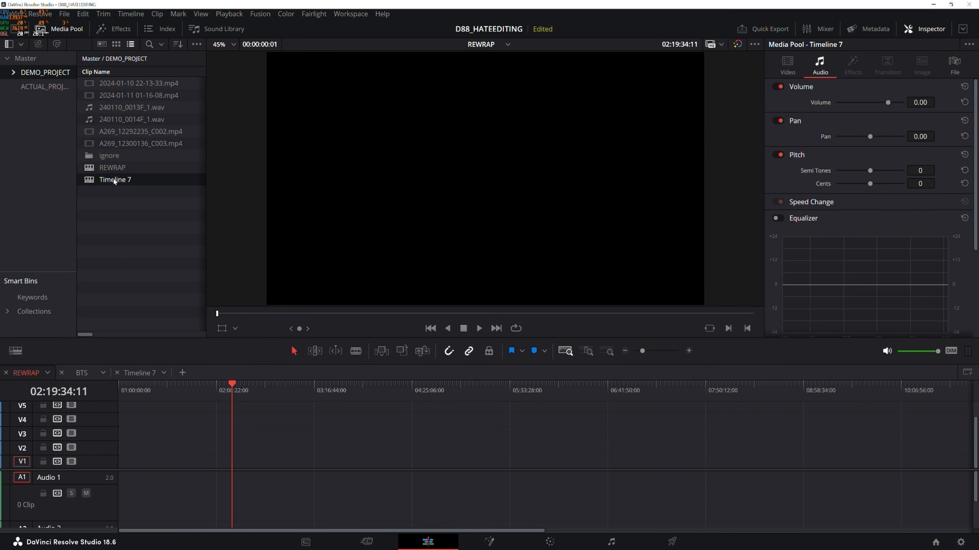
click(139, 373)
click(105, 212)
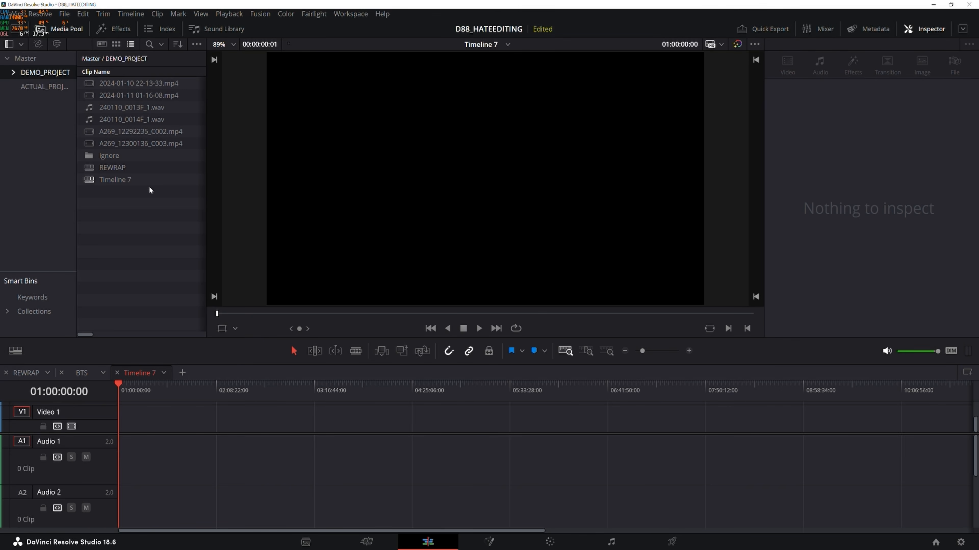
Place A269_12292235_C002.mp4 and A269_12300136_C003.mp4 back to back at the start of Timeline 7, with video on Video 1 and sound on Audio 1.
click(137, 131)
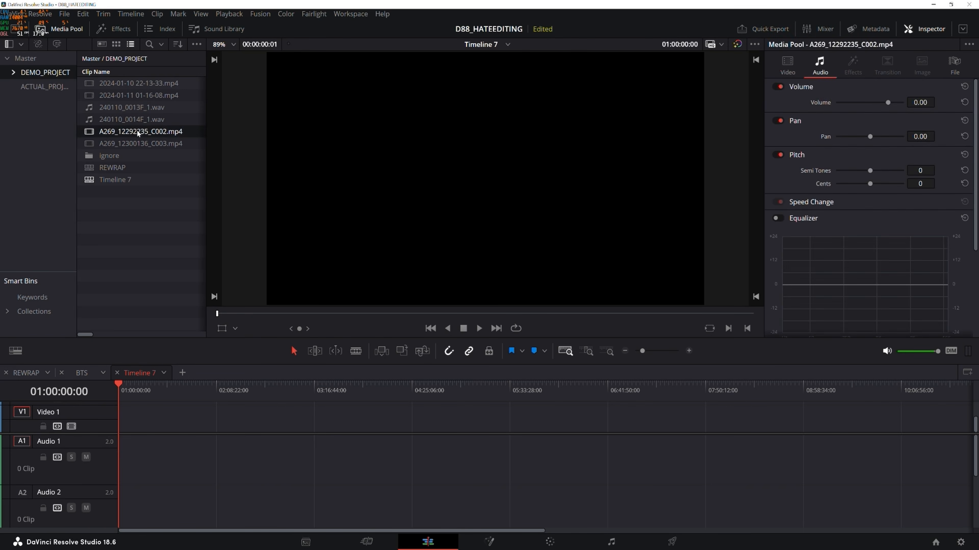
shift+click(139, 142)
drag(140, 140, 210, 430)
Raise the Audio 1 clip volumes to about 17.39 for A269_12292235_C002.mp4 and about 15.22 for A269_12300136_C003.mp4.
click(272, 451)
drag(274, 451, 278, 442)
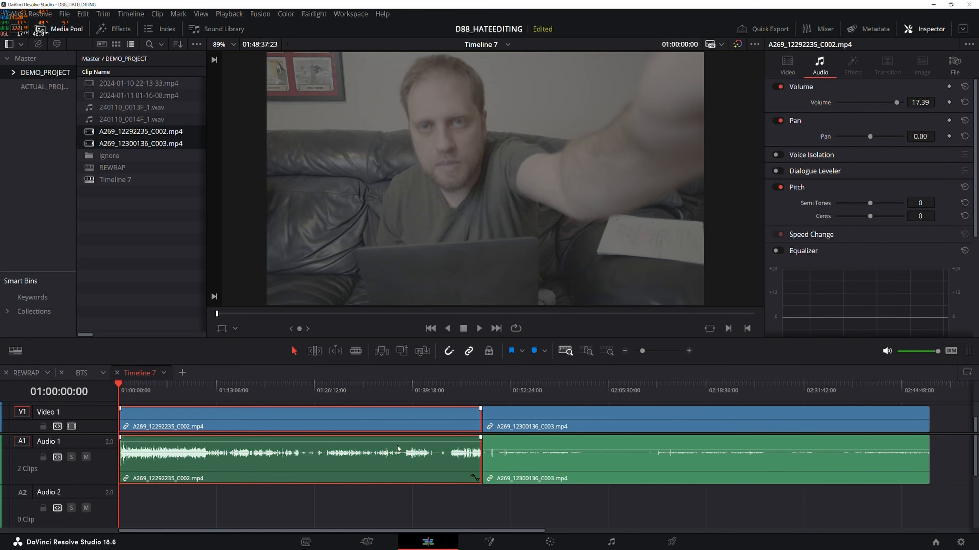
drag(558, 450, 557, 442)
Find the first sync clap in A269_12292235_C002.mp4 and mark the clip there at 01:00:07:12.
click(126, 390)
click(156, 492)
key(Home)
drag(642, 350, 664, 351)
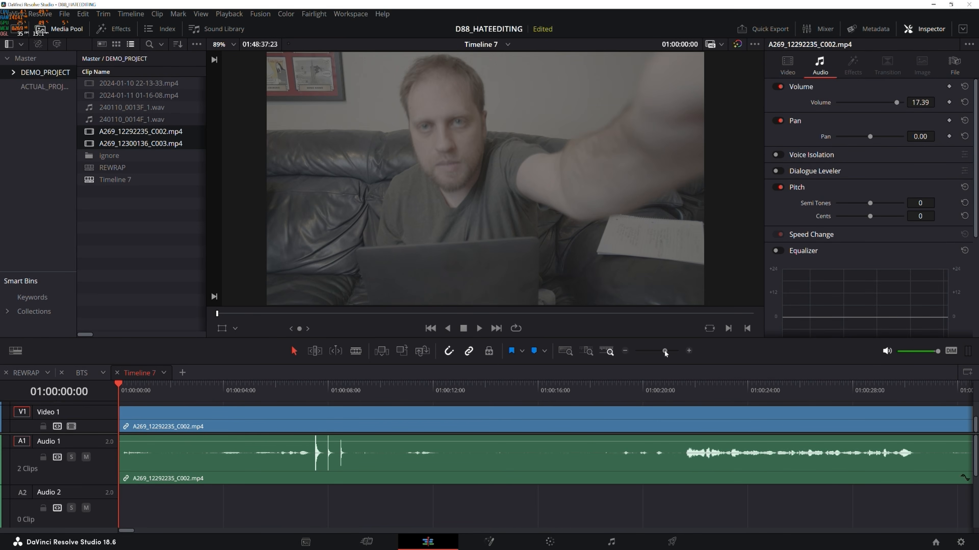
click(310, 384)
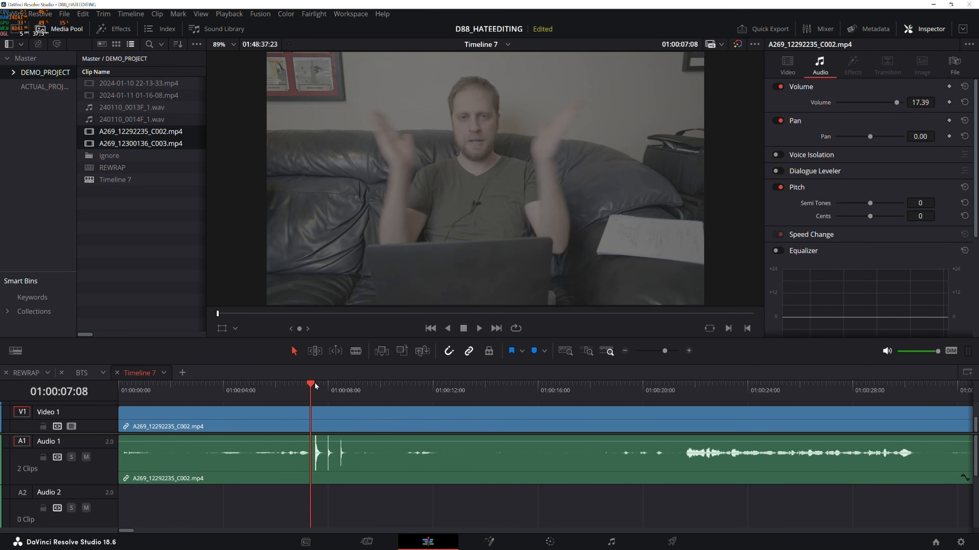
key(space)
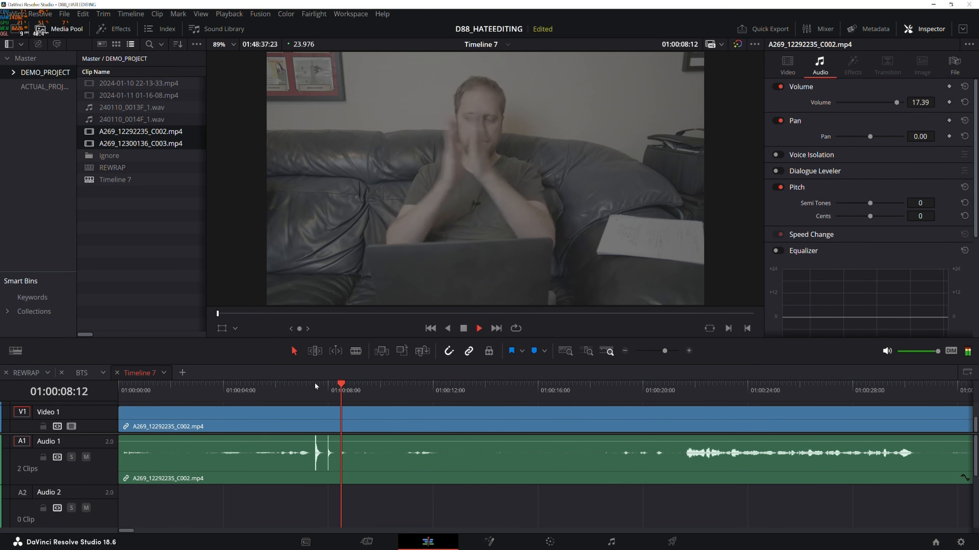
click(314, 383)
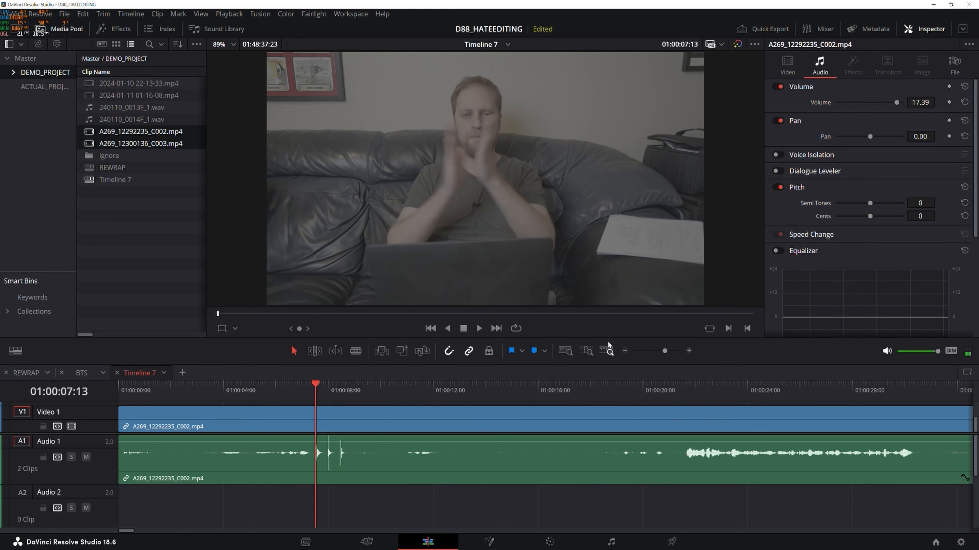
click(588, 351)
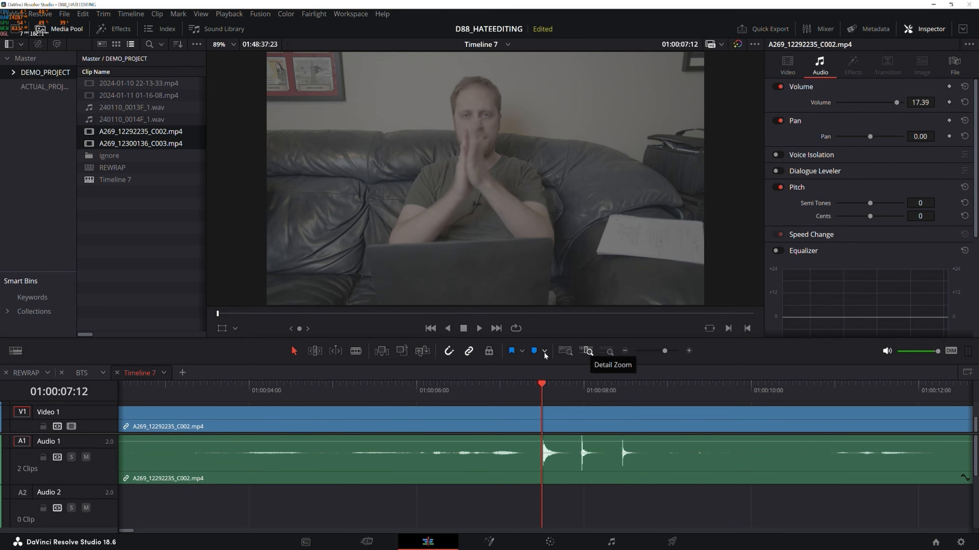
click(509, 418)
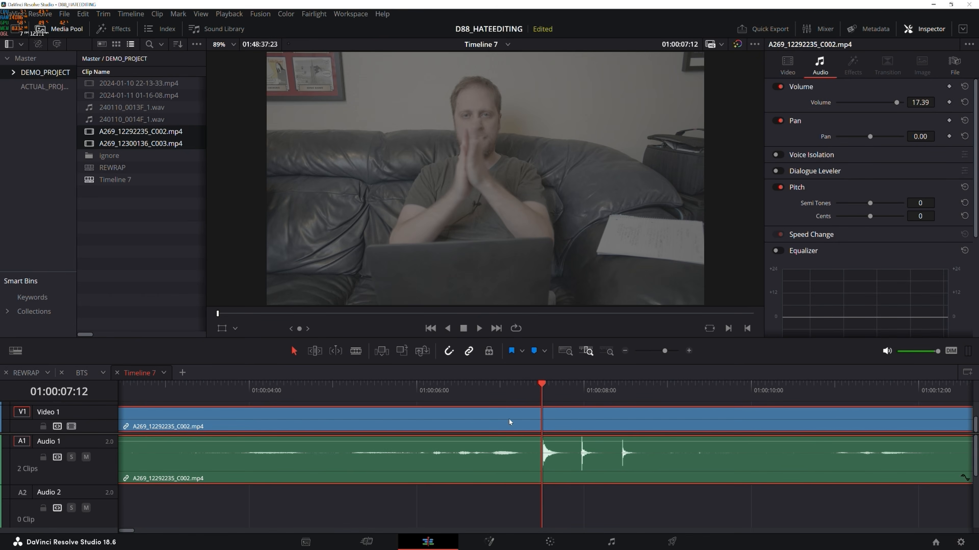
key(m)
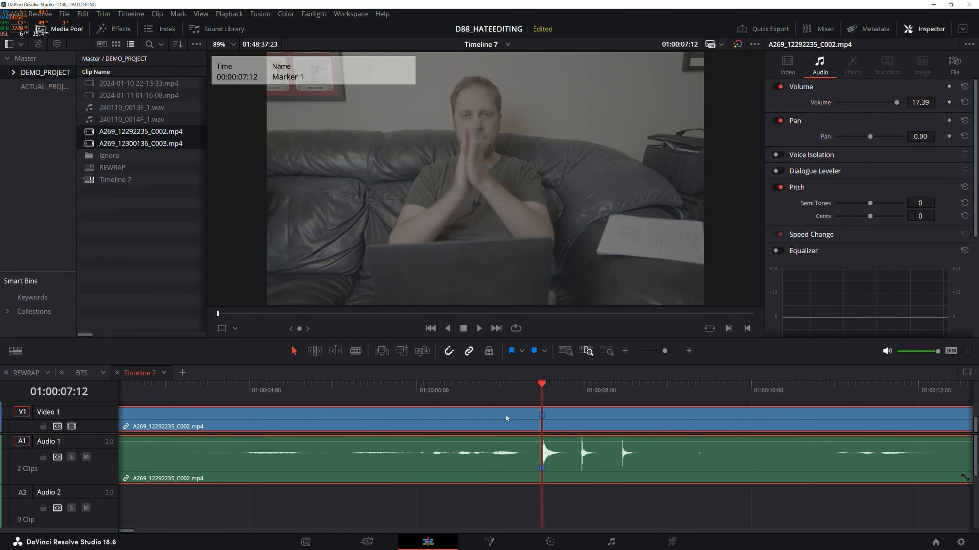
Find the sync clap near the start of A269_12300136_C003.mp4 and mark the clip there at 01:49:54:23.
click(565, 351)
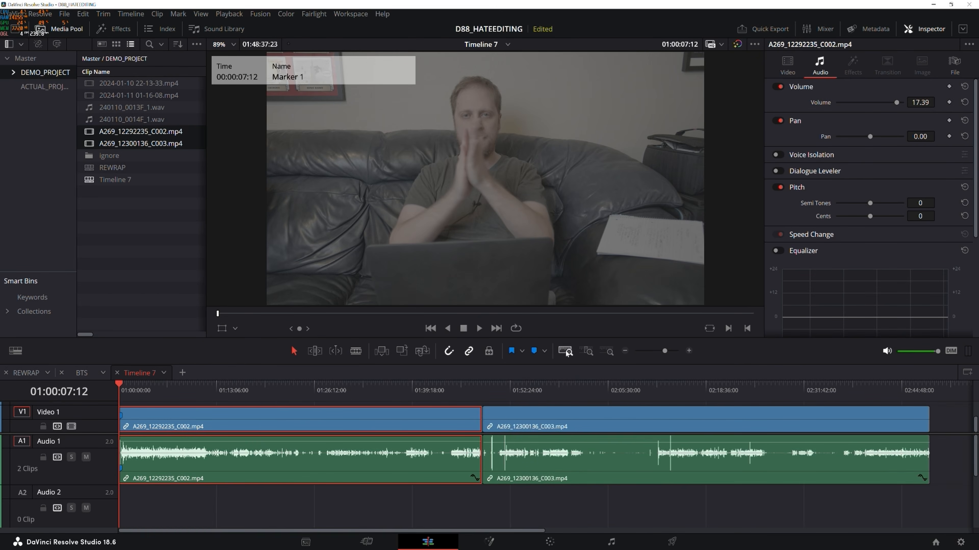
key(Down)
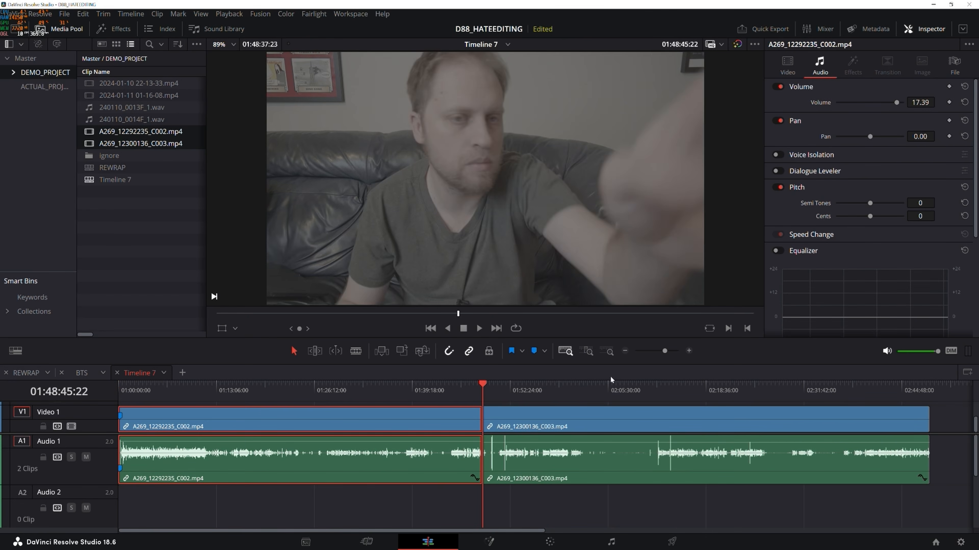
click(607, 352)
click(625, 352)
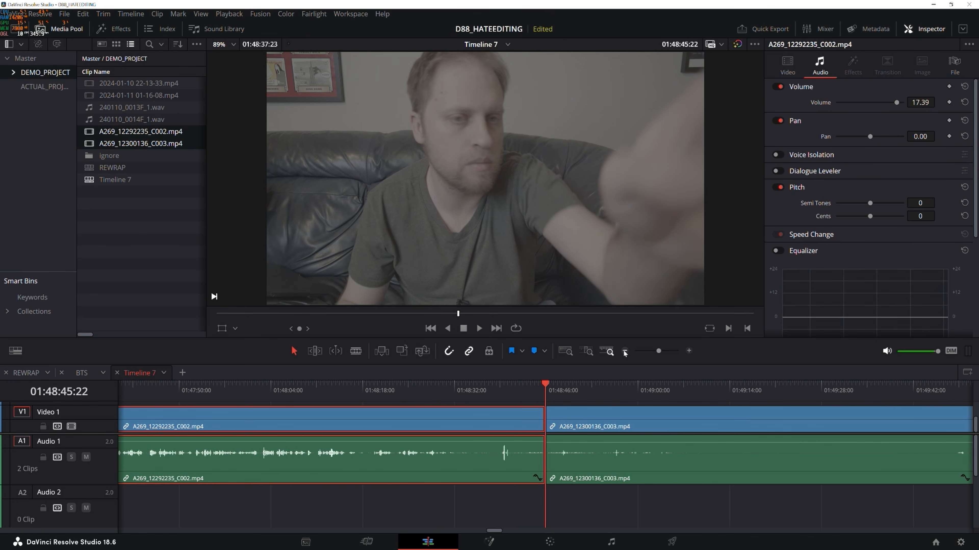
click(770, 392)
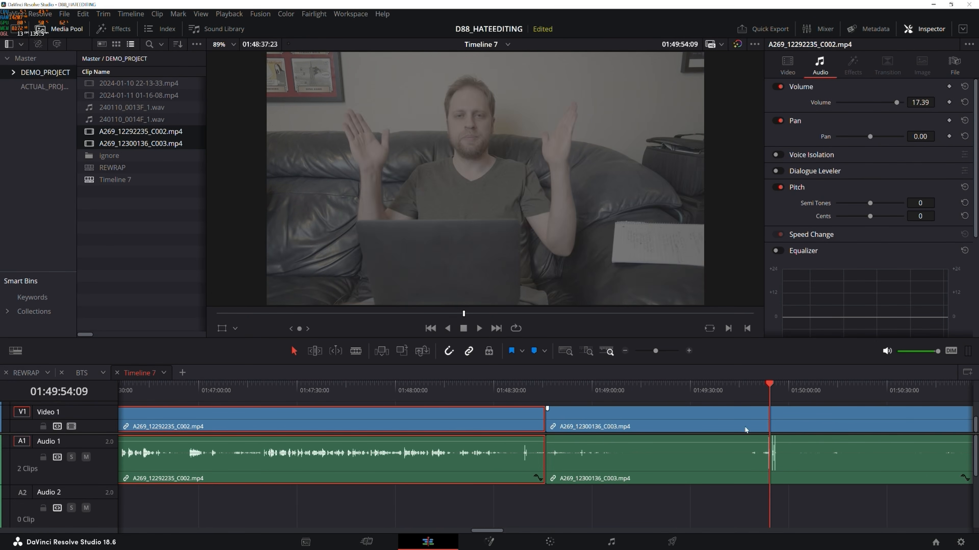
drag(489, 531, 563, 531)
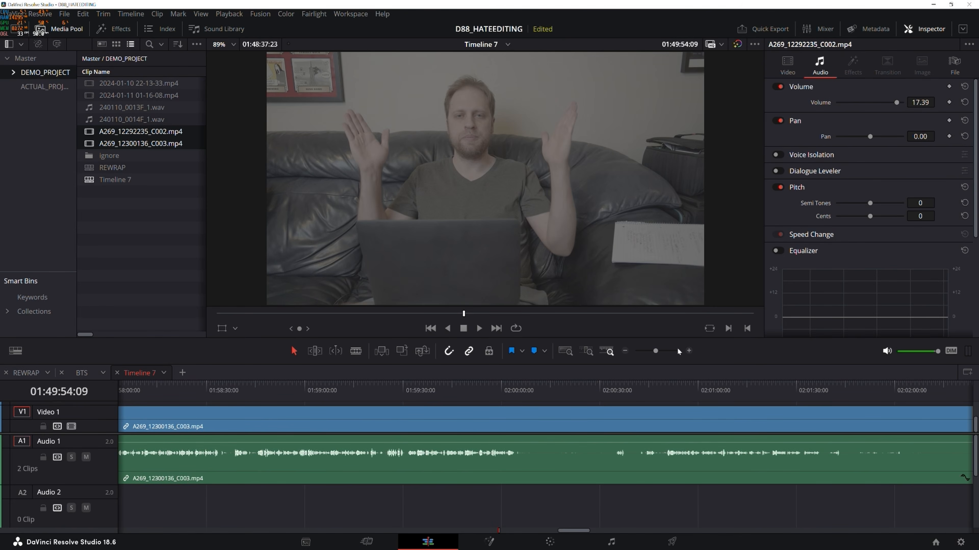
click(688, 351)
click(688, 350)
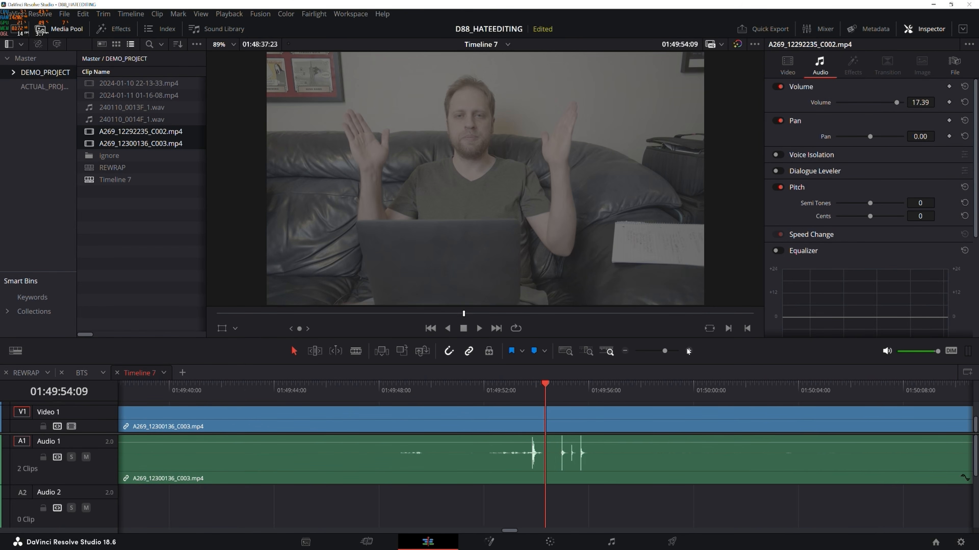
click(658, 386)
key(Right)
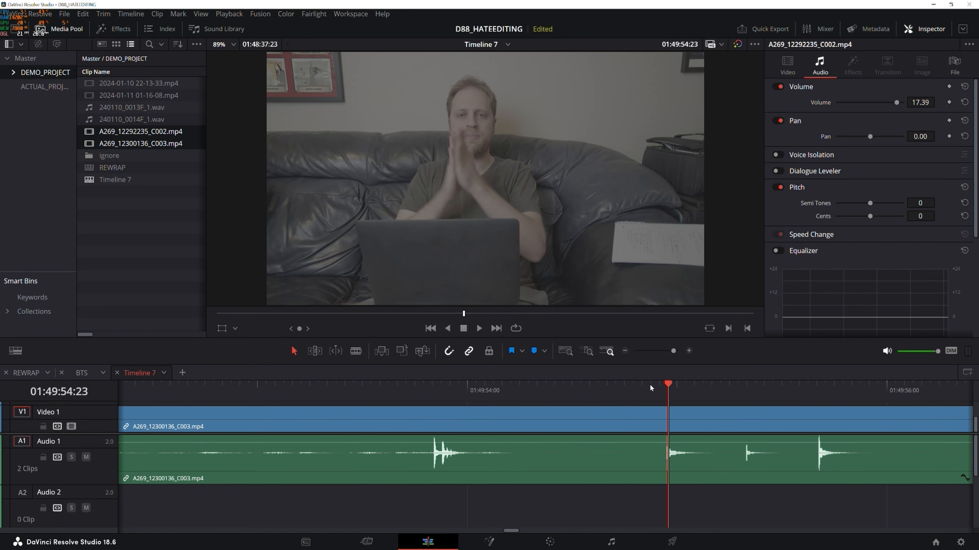
click(690, 411)
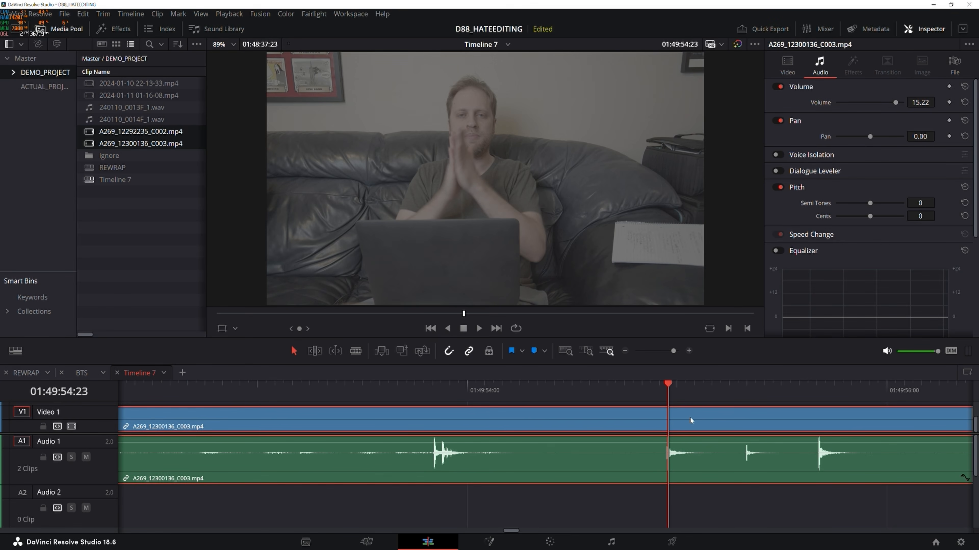
key(m)
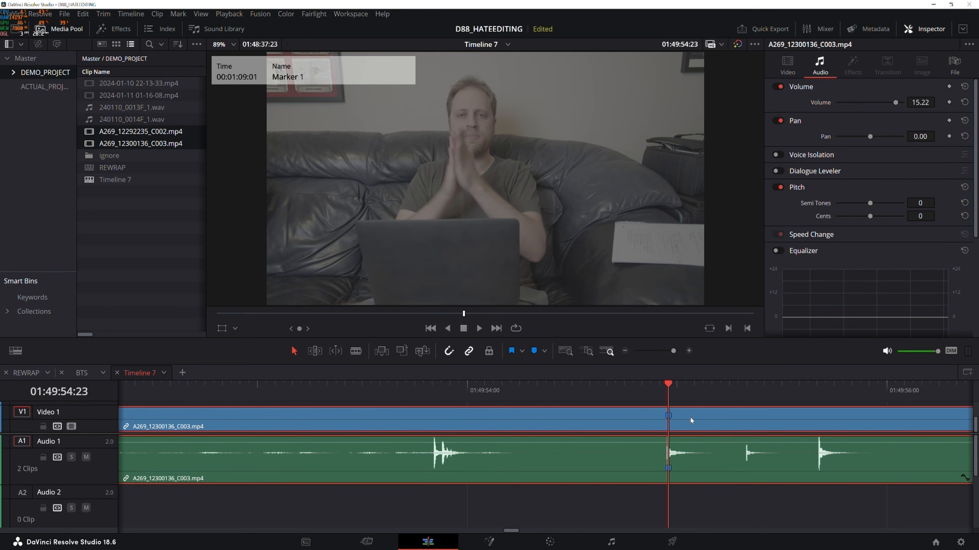
Step frame by frame around the A269_12300136_C003.mp4 marker to check it against the clap.
key(Left)
key(Left)
key(Left)
key(Left)
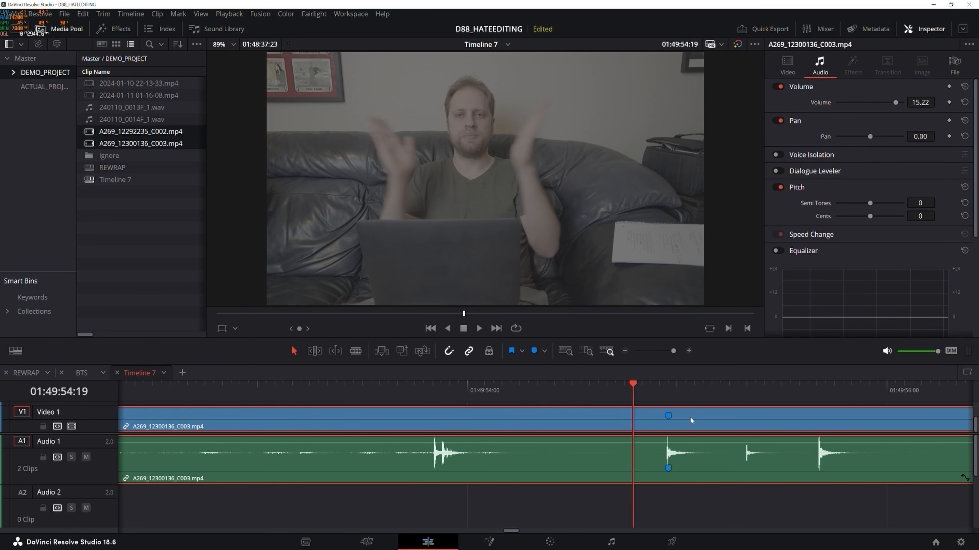
key(Right)
key(Right)
key(Right)
key(Right)
key(Right)
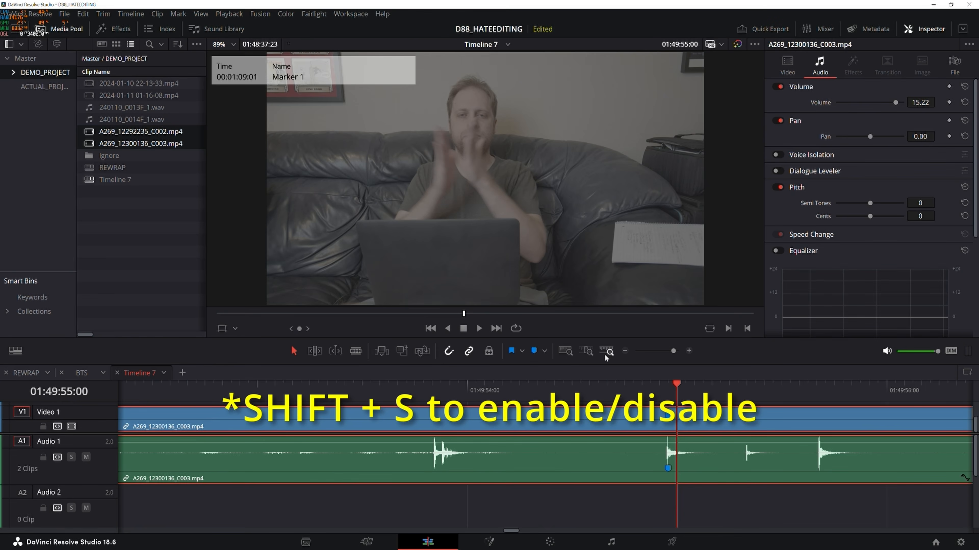
Move A269_12300136_C003.mp4 later on the timeline to open a gap of about two and a half minutes after the first clip.
click(624, 350)
click(624, 350)
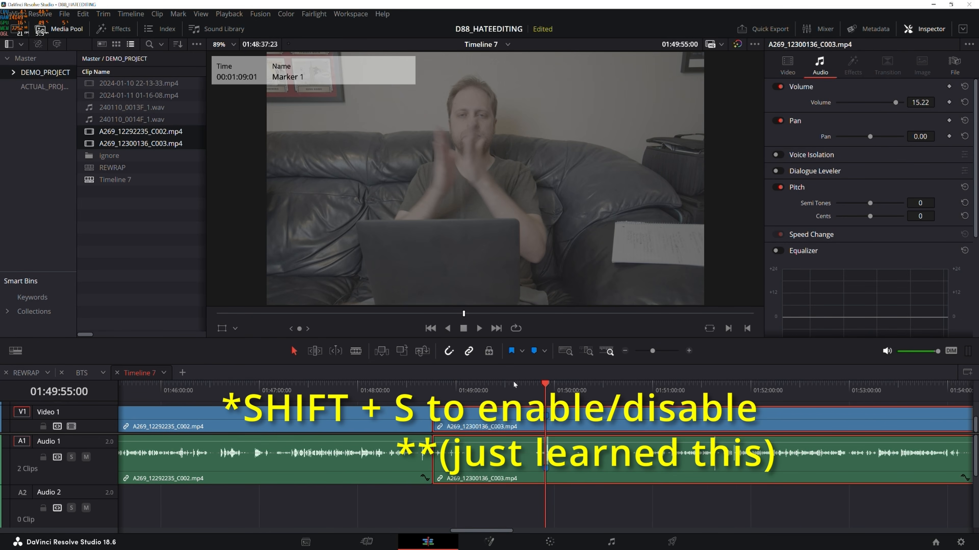
click(565, 350)
drag(532, 425, 551, 425)
click(502, 515)
Apply the Blackmagic Gen 5 Film to Video LUT to both A269 .mp4 clips in the media pool and check the footage.
drag(251, 389, 58, 391)
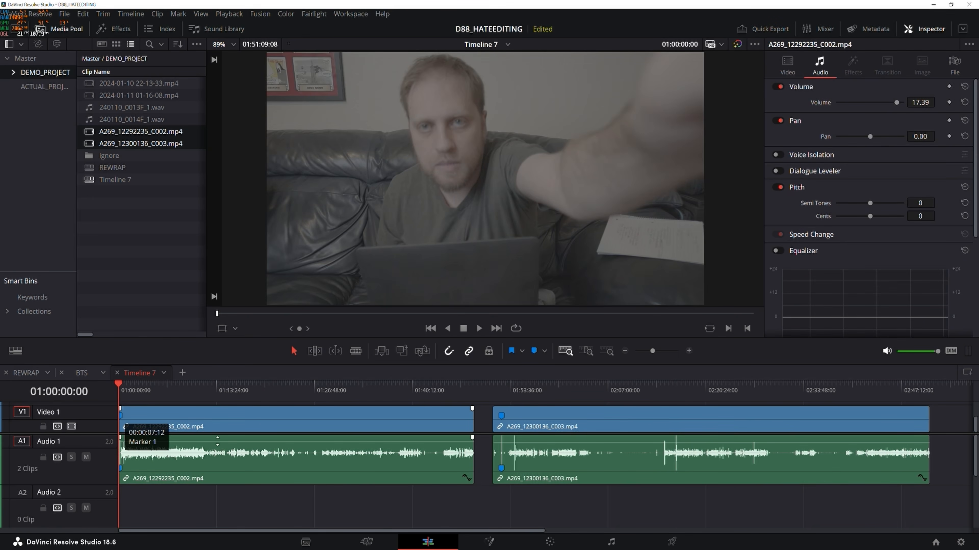
drag(192, 393, 269, 393)
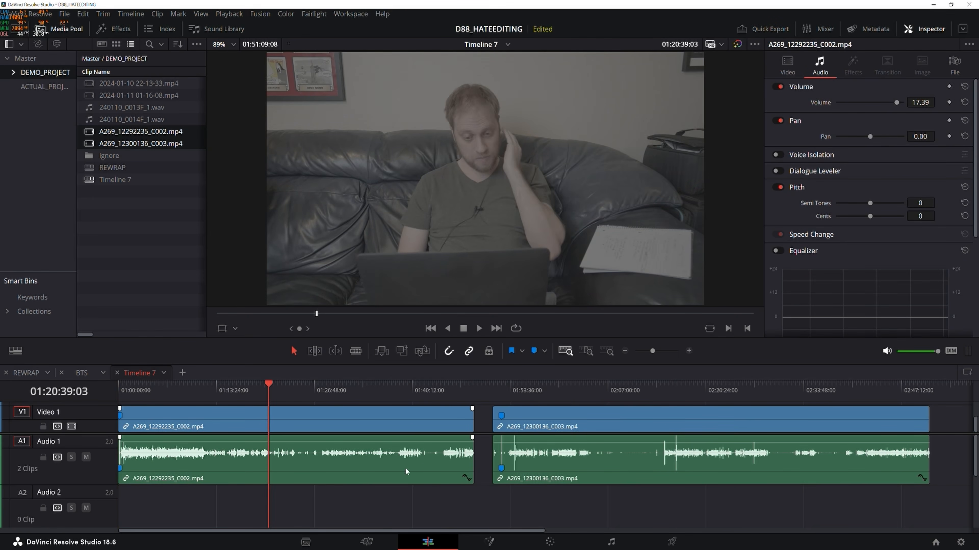
click(136, 145)
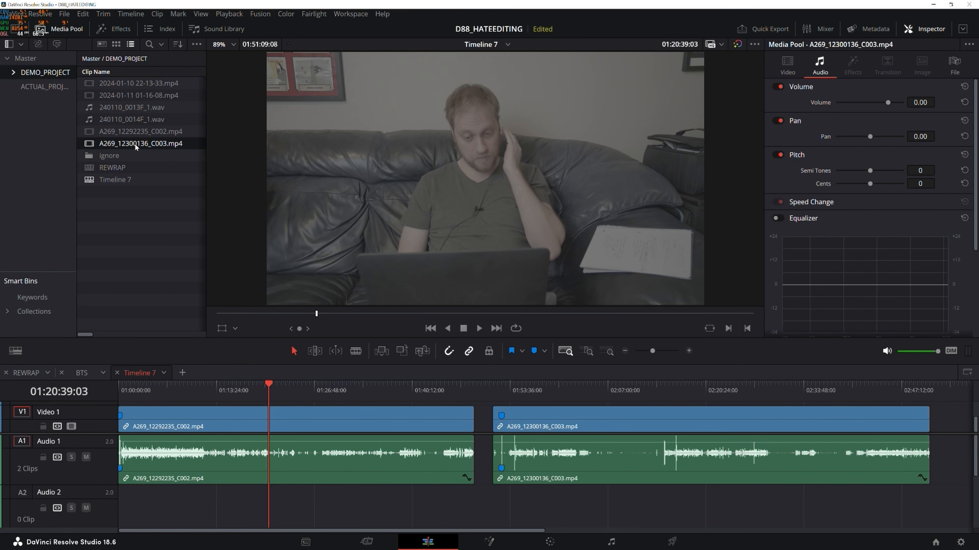
ctrl+click(135, 132)
right_click(135, 133)
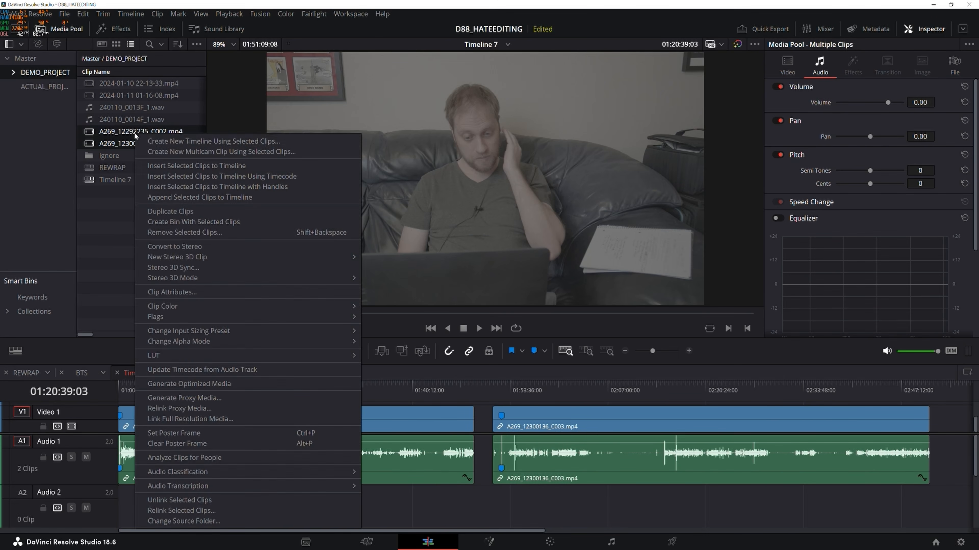
mouse_move(246, 353)
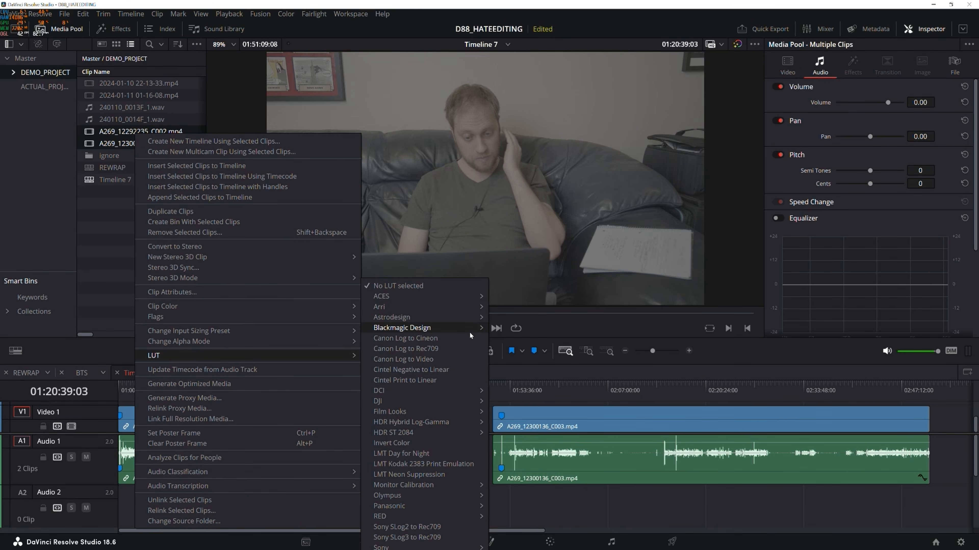
mouse_move(470, 329)
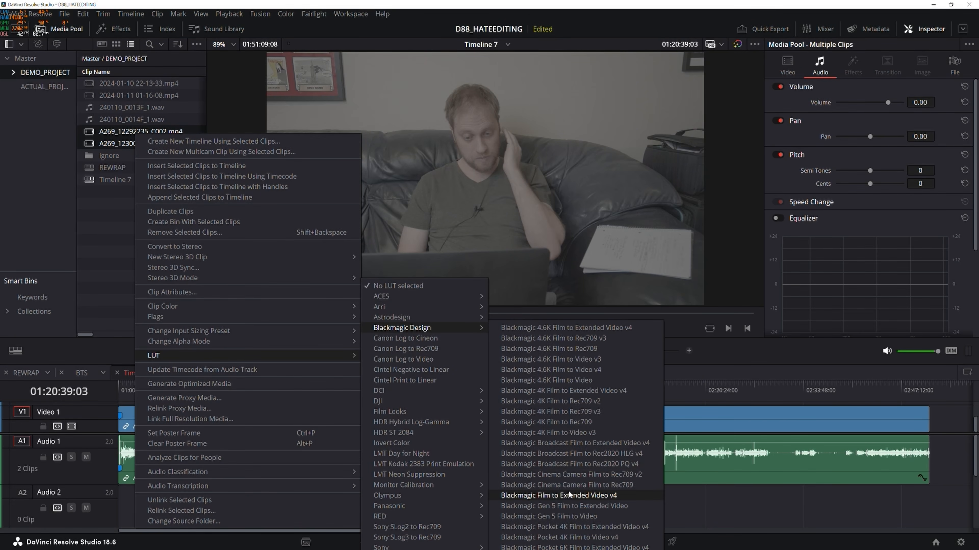
click(545, 517)
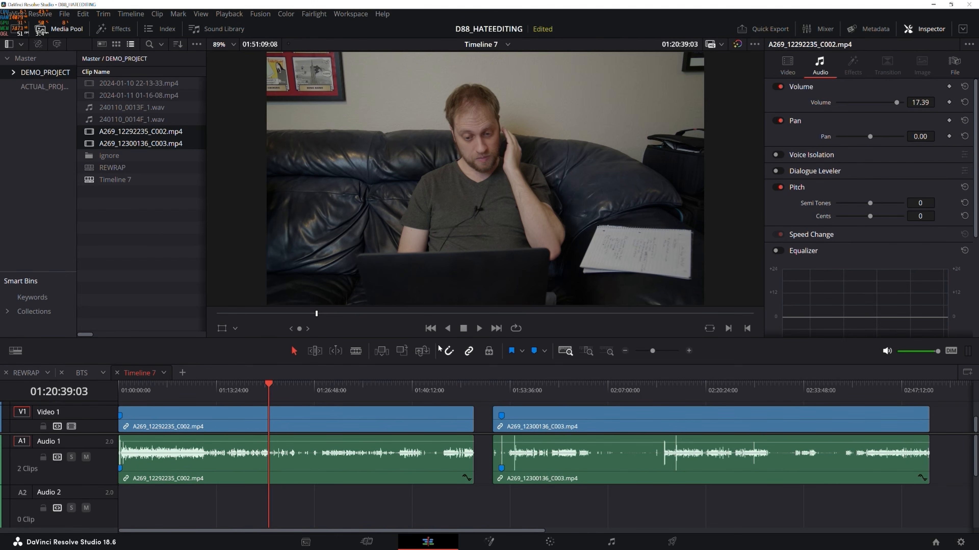
drag(380, 390, 412, 382)
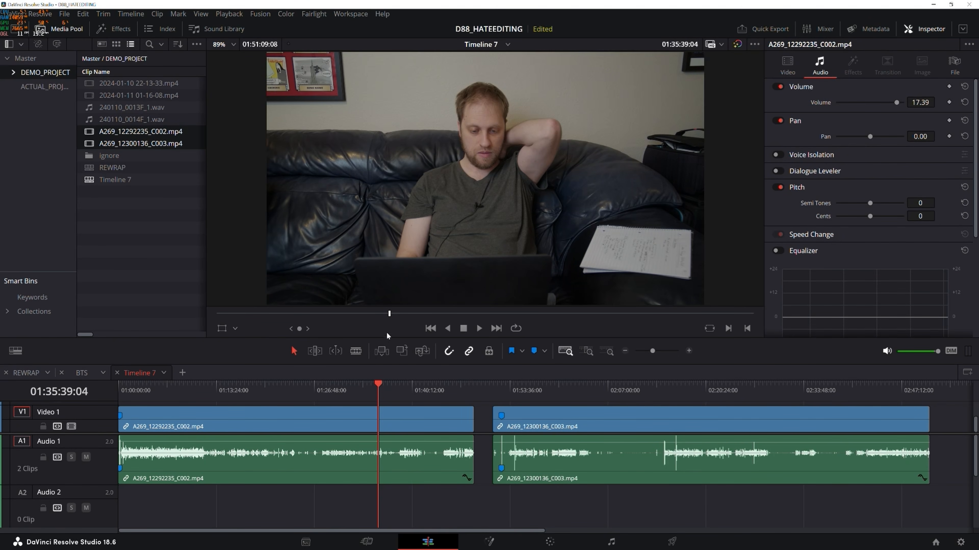
drag(387, 336, 395, 240)
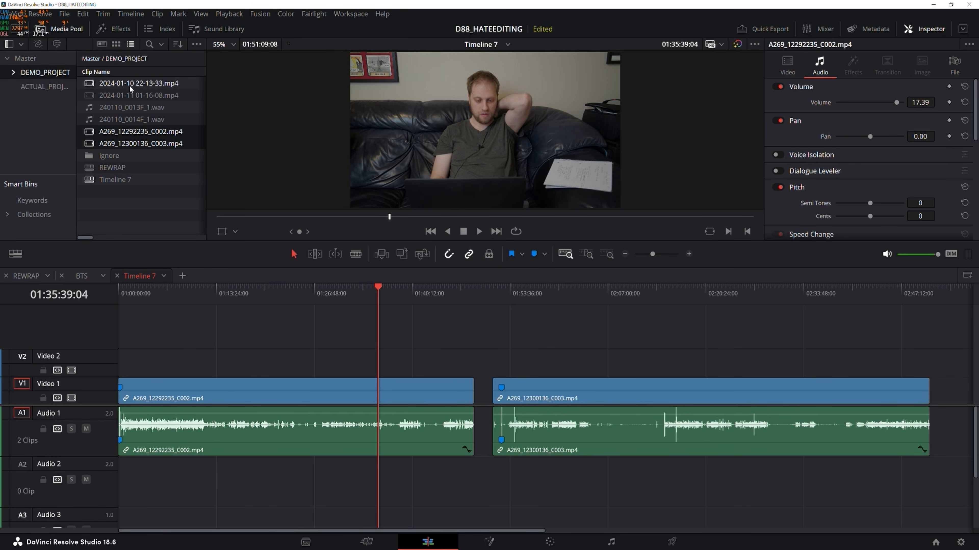
drag(138, 82, 116, 361)
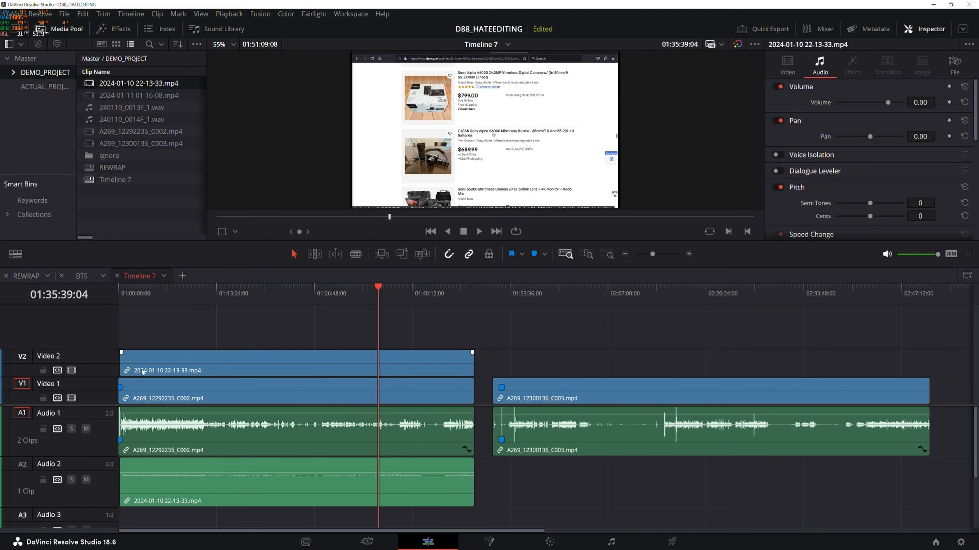
drag(117, 100, 490, 370)
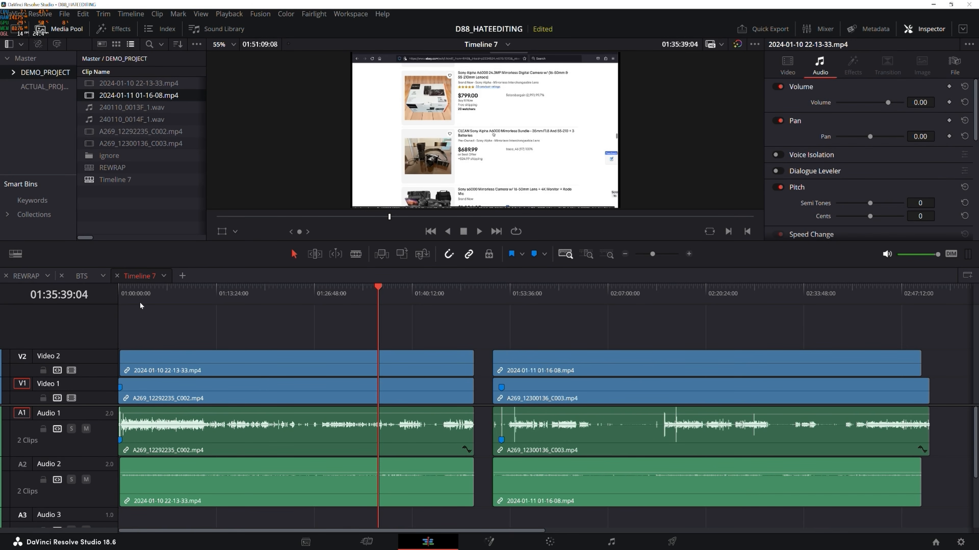
drag(212, 473, 236, 465)
drag(628, 474, 637, 458)
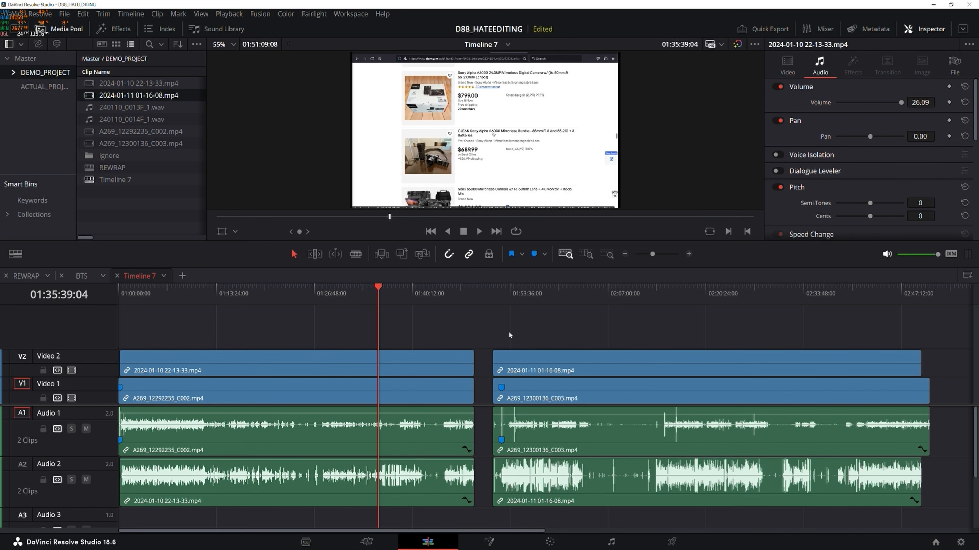
click(500, 294)
click(595, 255)
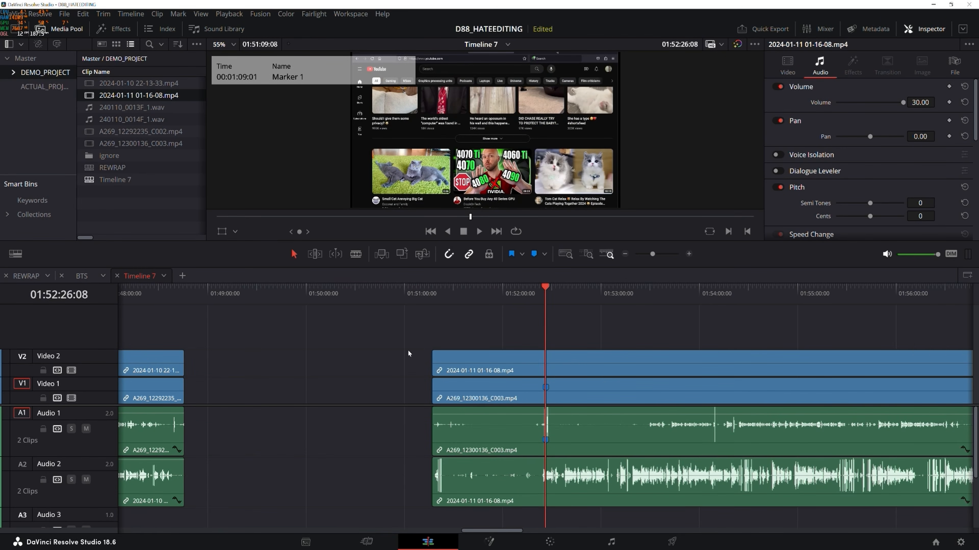
click(440, 289)
click(657, 253)
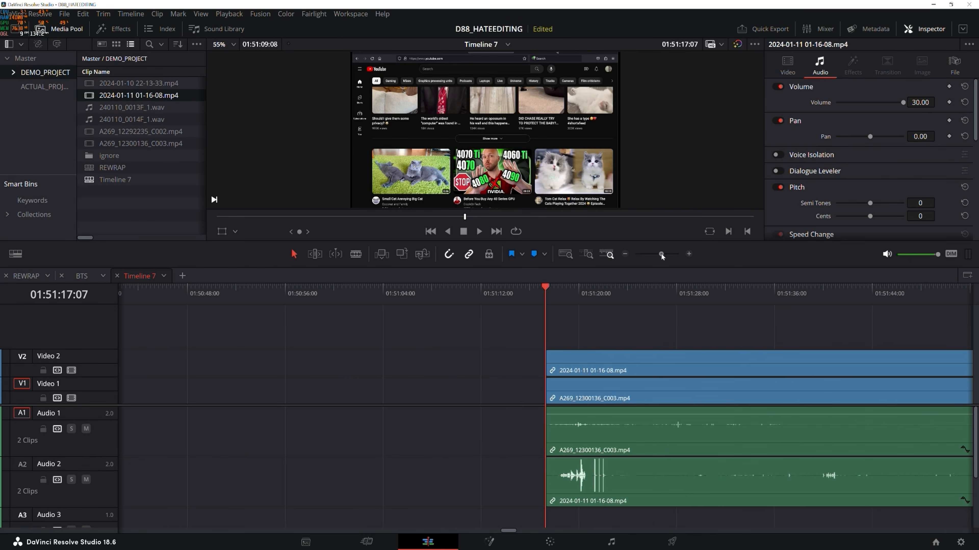
click(693, 288)
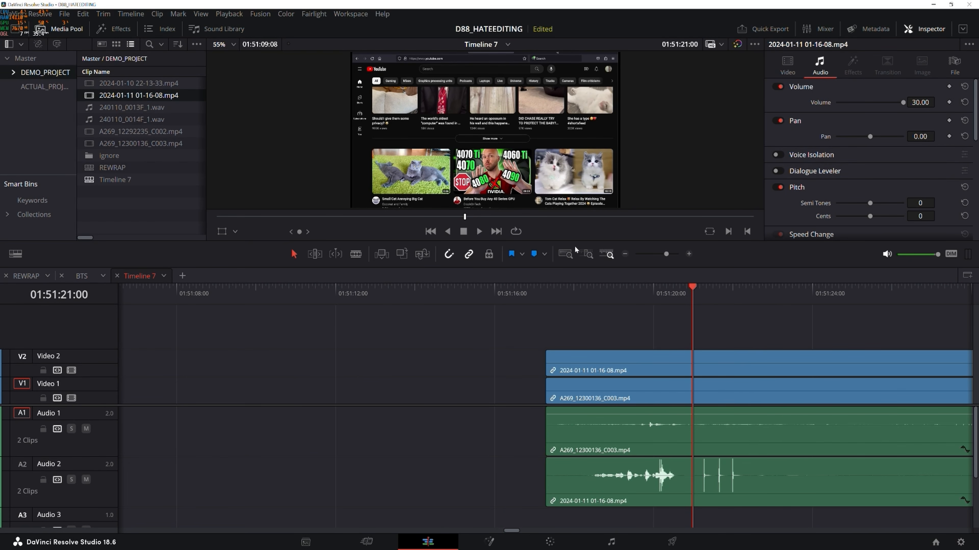
click(586, 253)
key(Right)
key(Right)
key(Right)
key(Right)
key(Right)
key(Right)
key(Right)
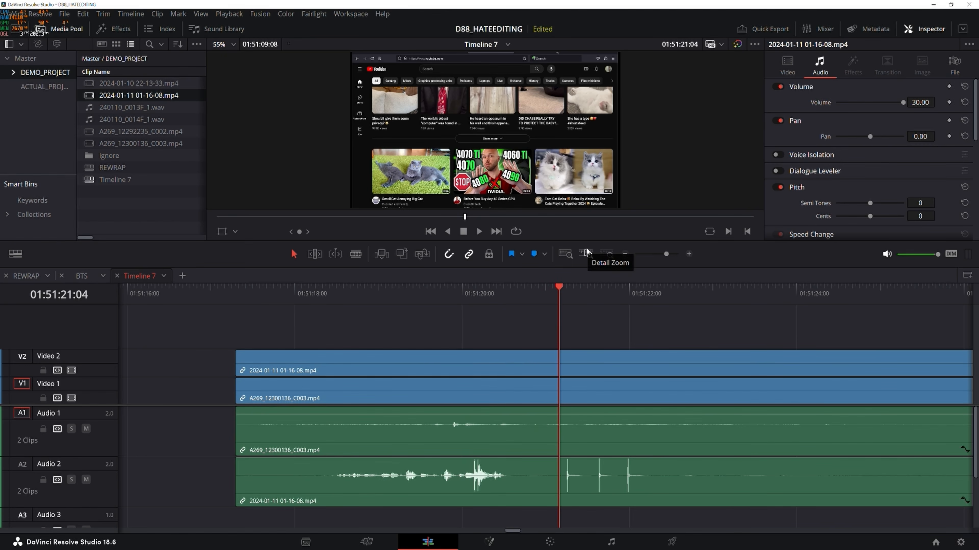
key(Left)
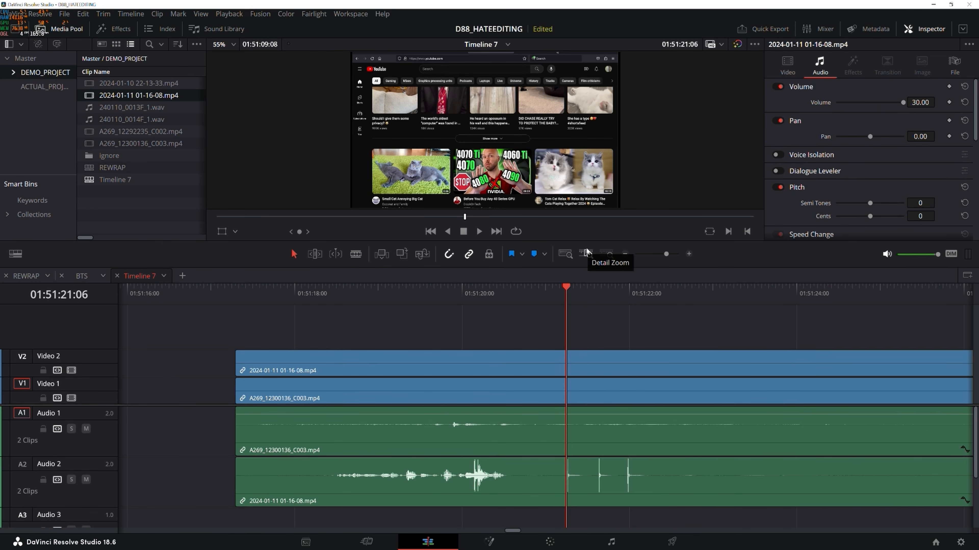
click(578, 490)
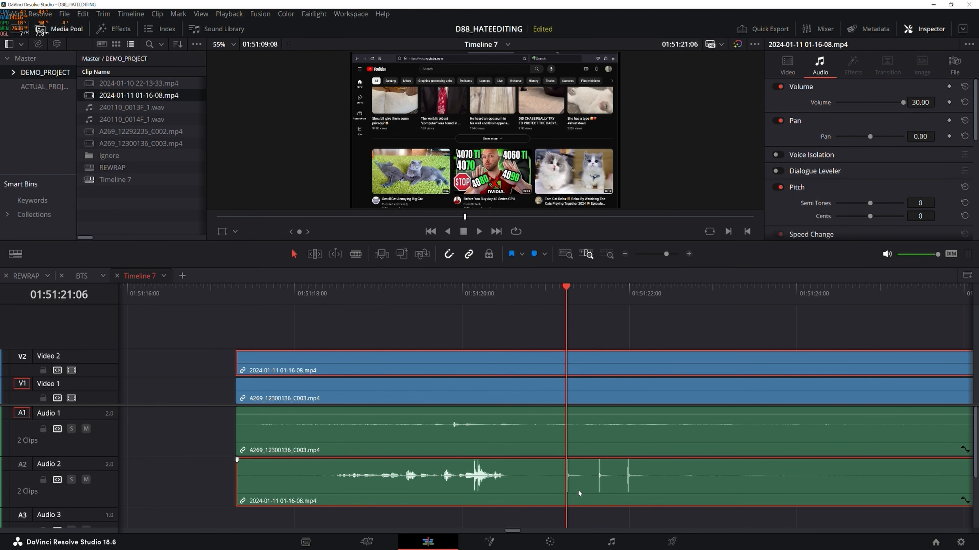
key(m)
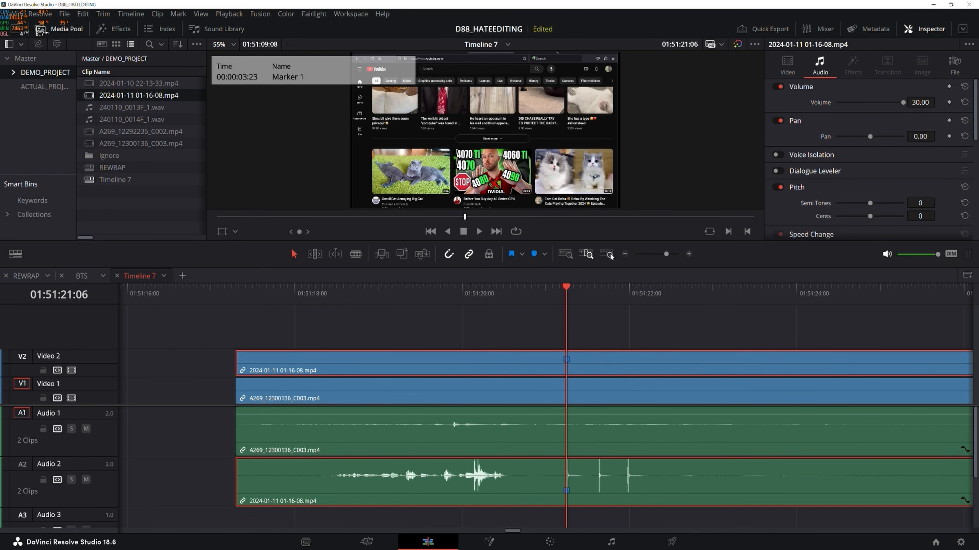
click(561, 253)
key(Home)
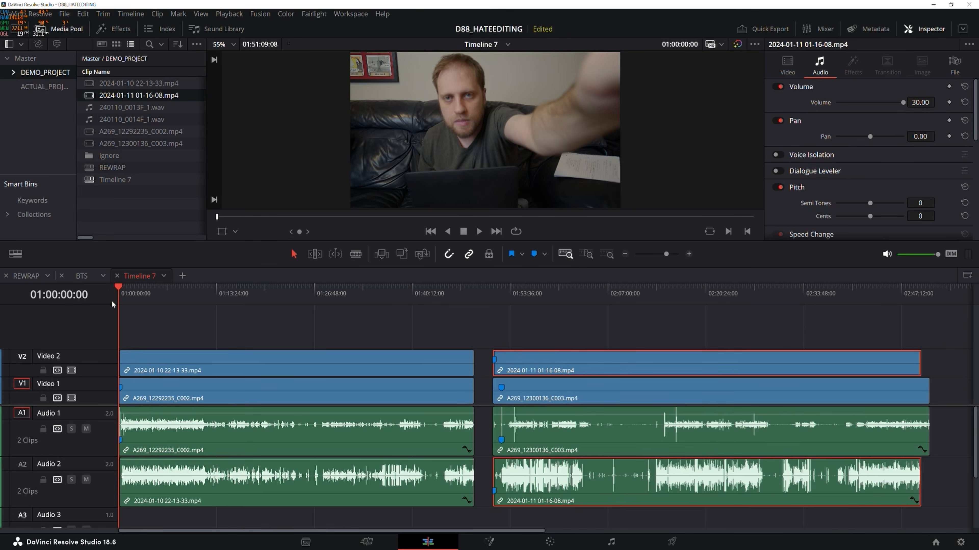
click(608, 255)
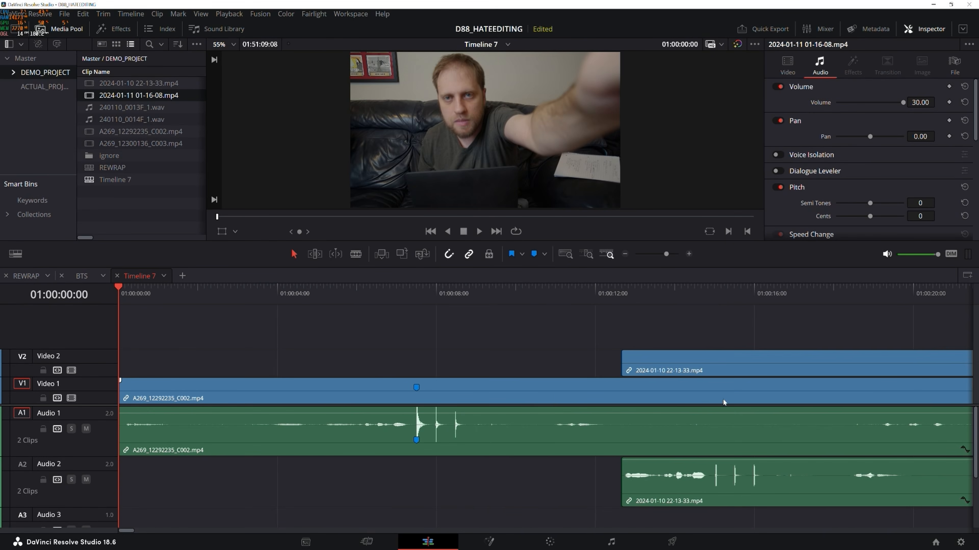
click(710, 290)
key(Right)
key(Right)
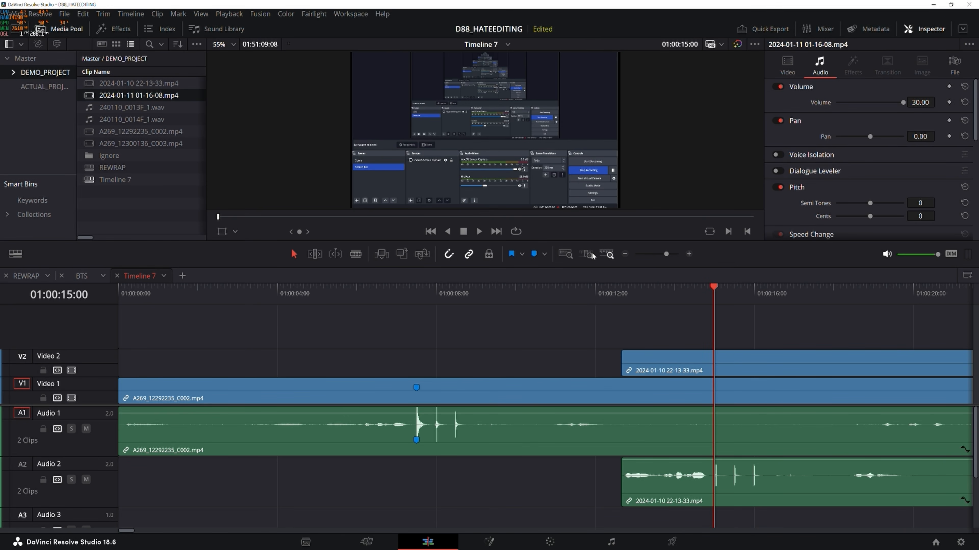
click(591, 255)
key(Up)
key(Right)
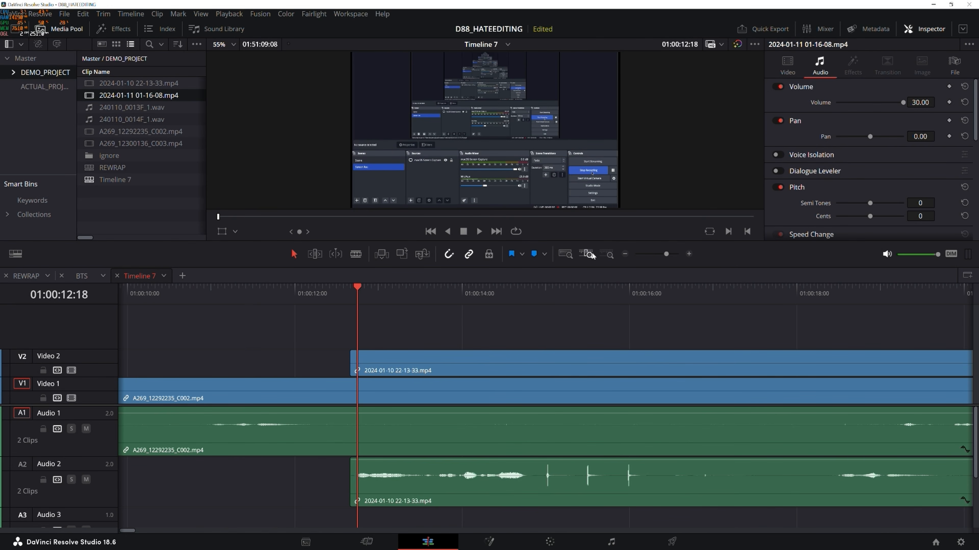
click(539, 298)
key(Right)
key(Right)
key(Right)
key(Left)
click(491, 366)
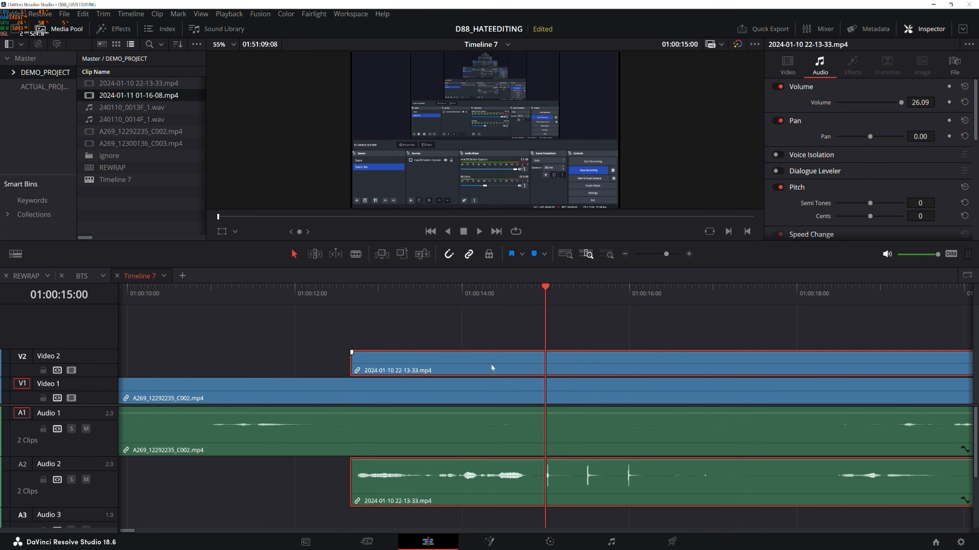
key(m)
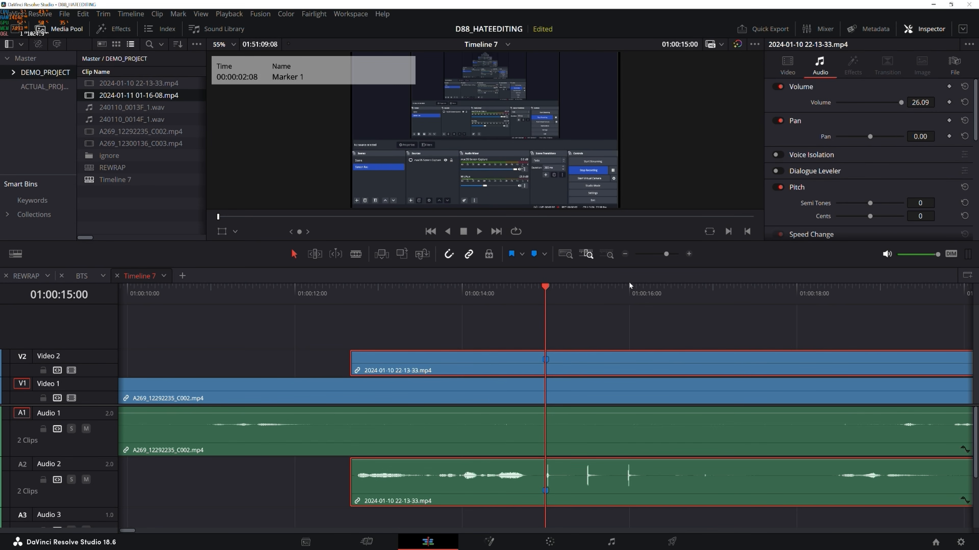
click(563, 254)
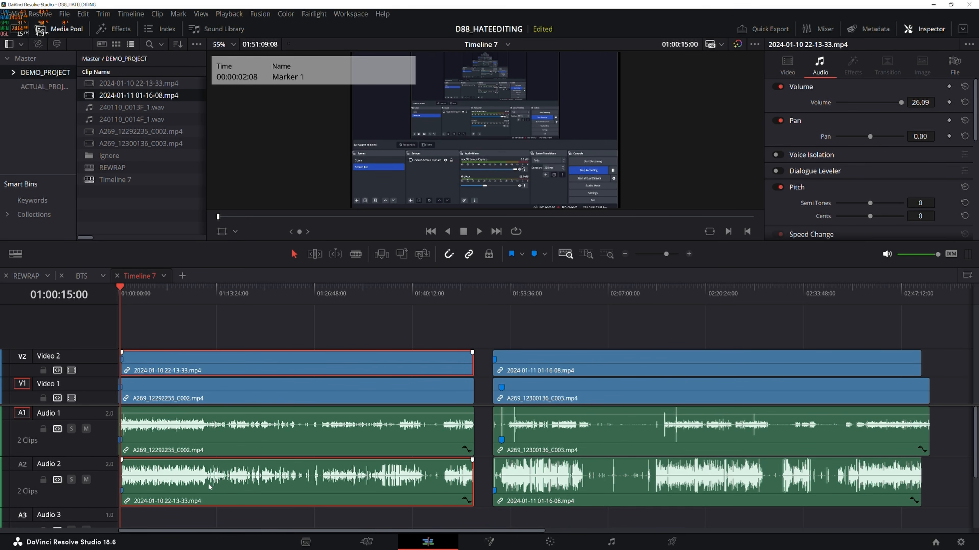
click(450, 254)
click(609, 256)
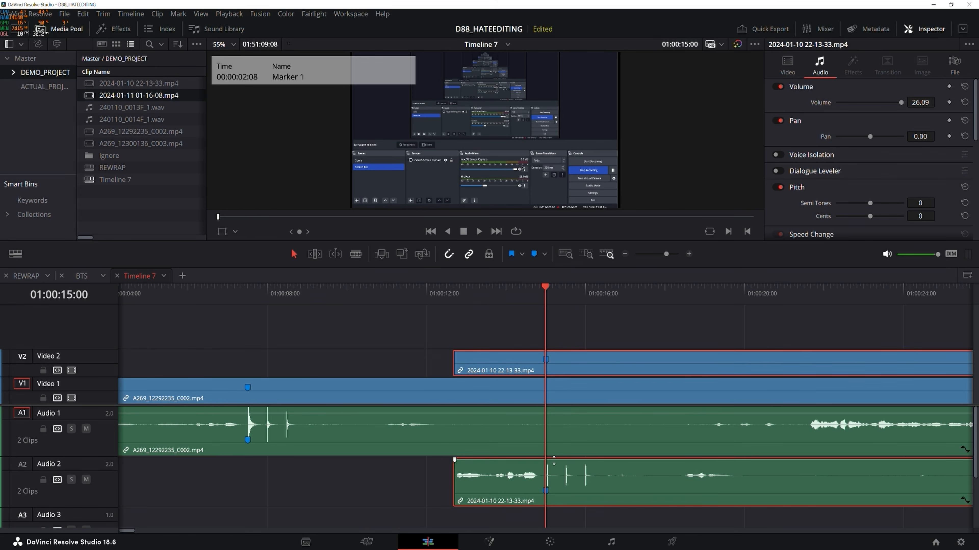
drag(604, 367, 324, 373)
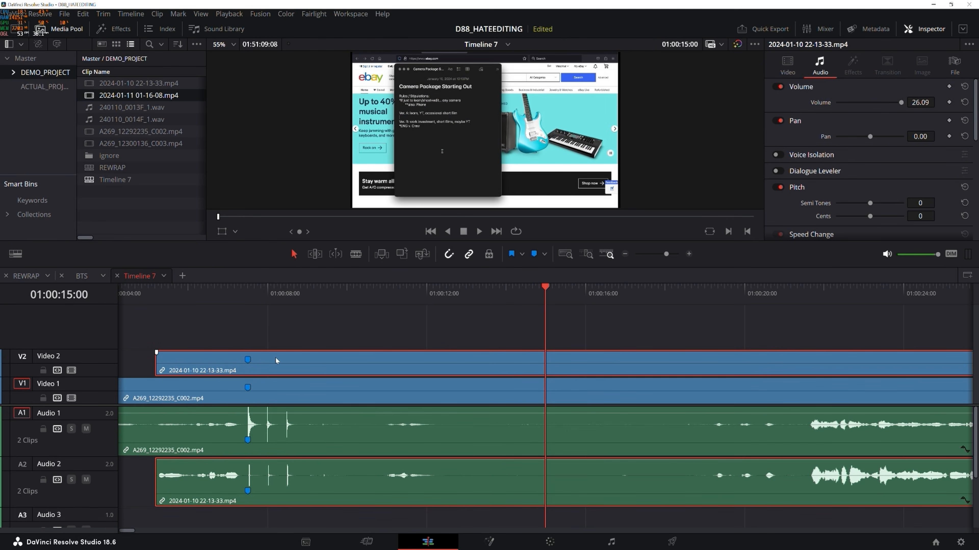
click(345, 324)
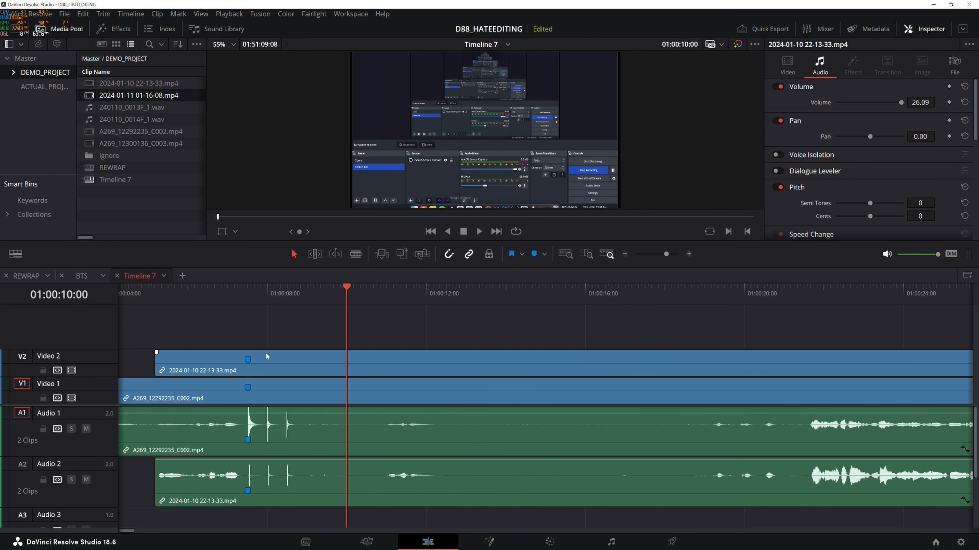
Raise the Audio 1 volume of A269_12292235_C002.mp4 slightly and play the speech from 01:00:21:14 to check the sync.
drag(752, 415, 752, 410)
click(806, 299)
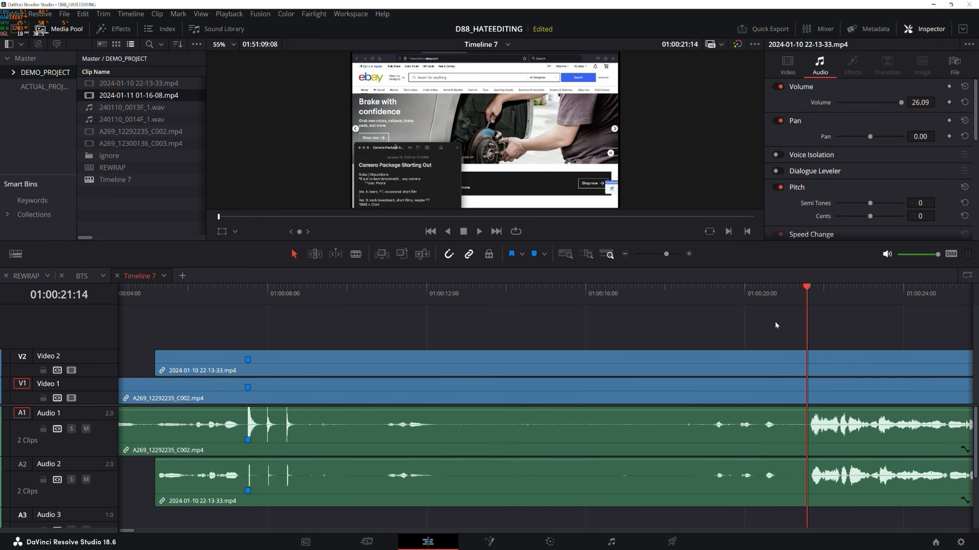
scroll(605, 335, right, 3)
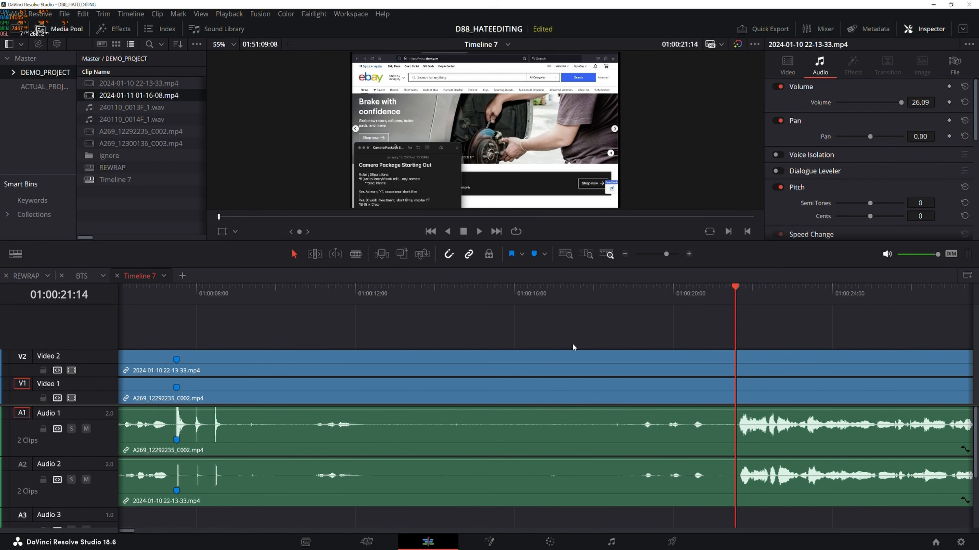
key(space)
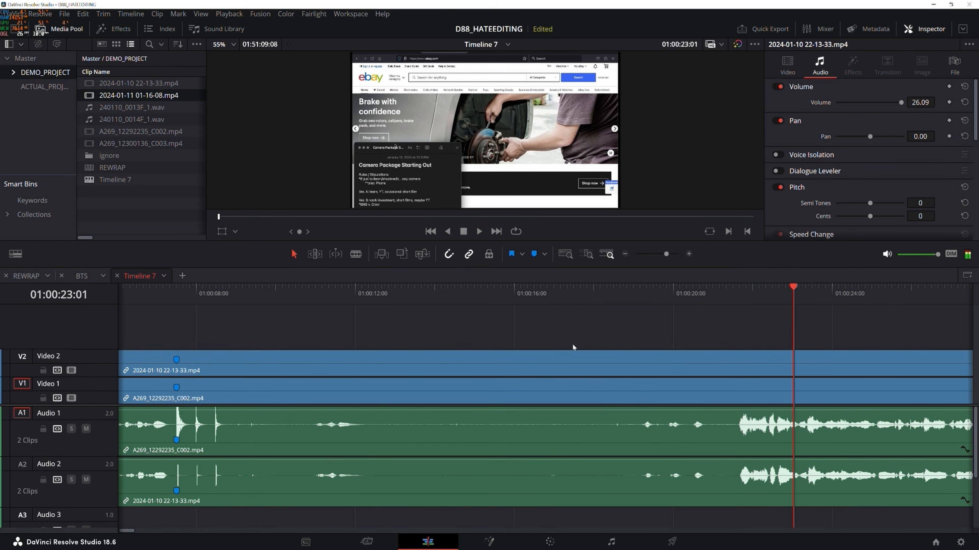
click(707, 490)
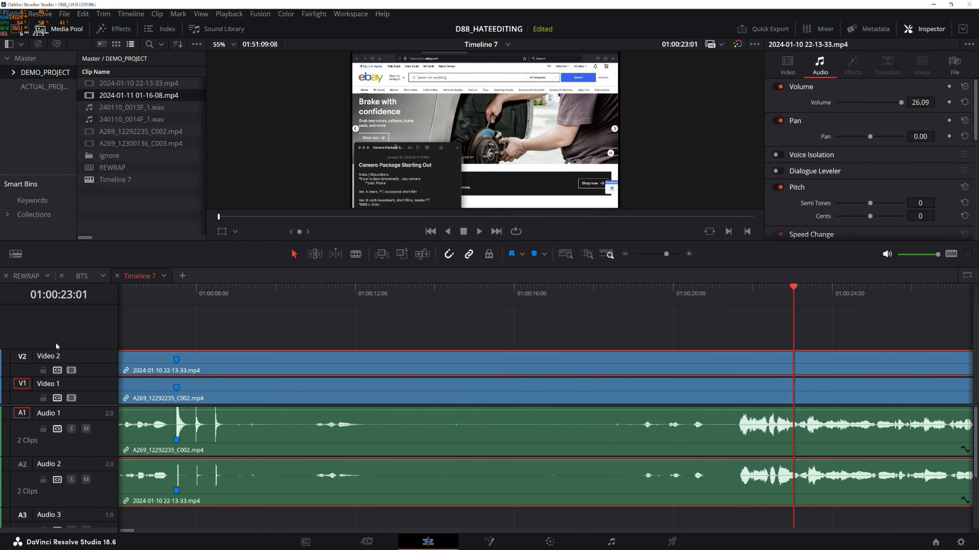
click(71, 370)
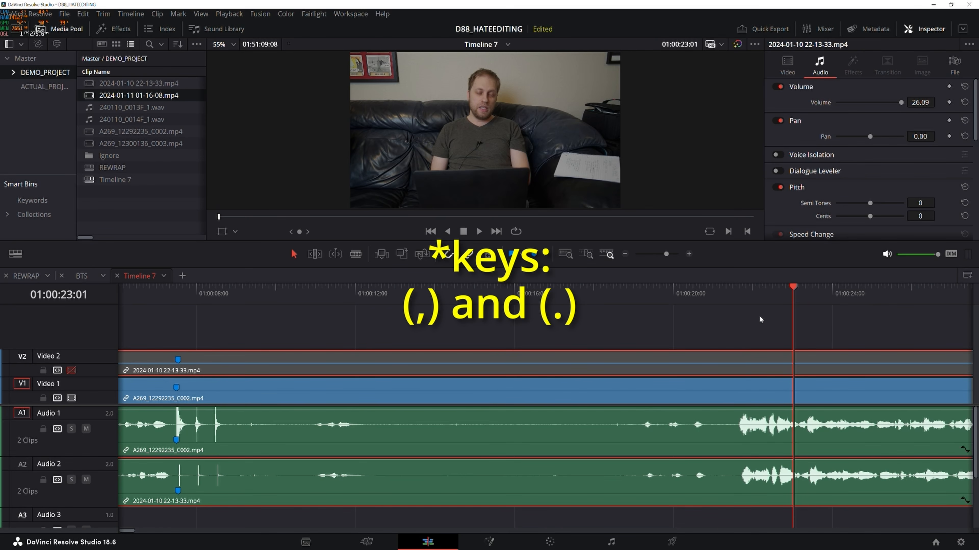
click(727, 294)
key(space)
key(space)
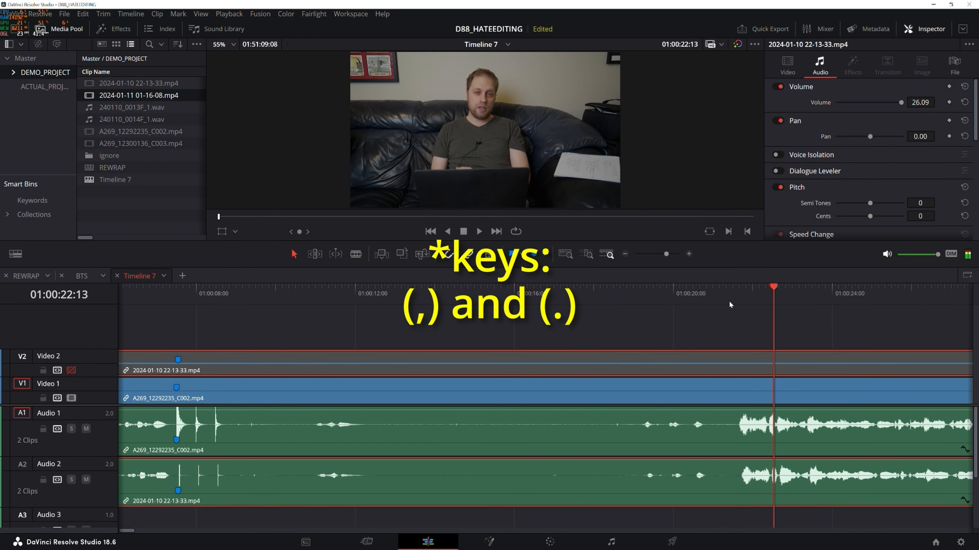
click(718, 294)
key(space)
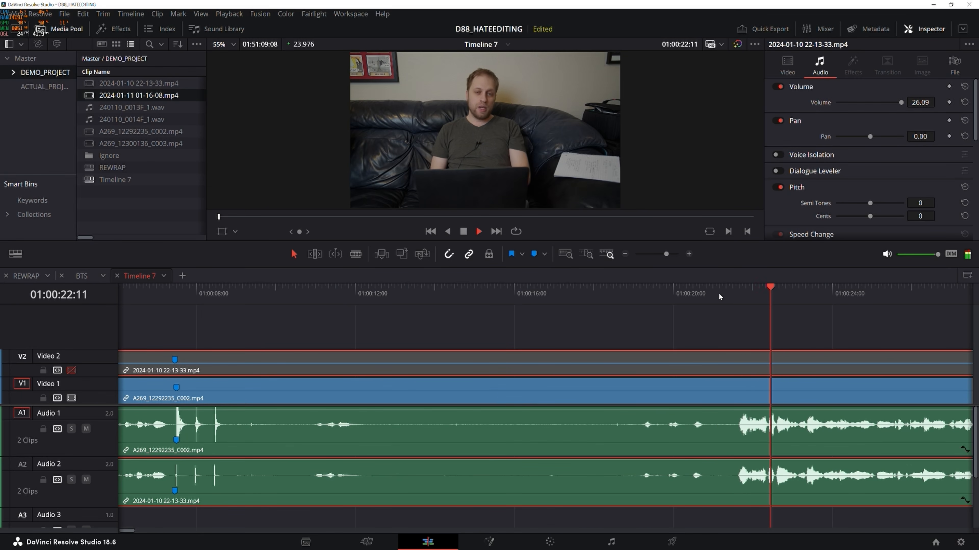
key(space)
click(724, 295)
key(space)
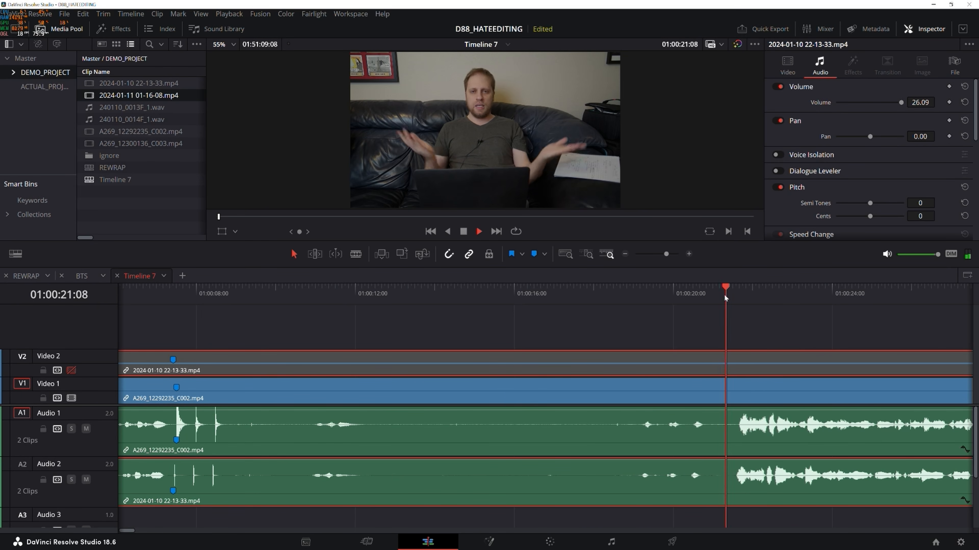
key(space)
key(period)
key(period)
click(724, 295)
key(space)
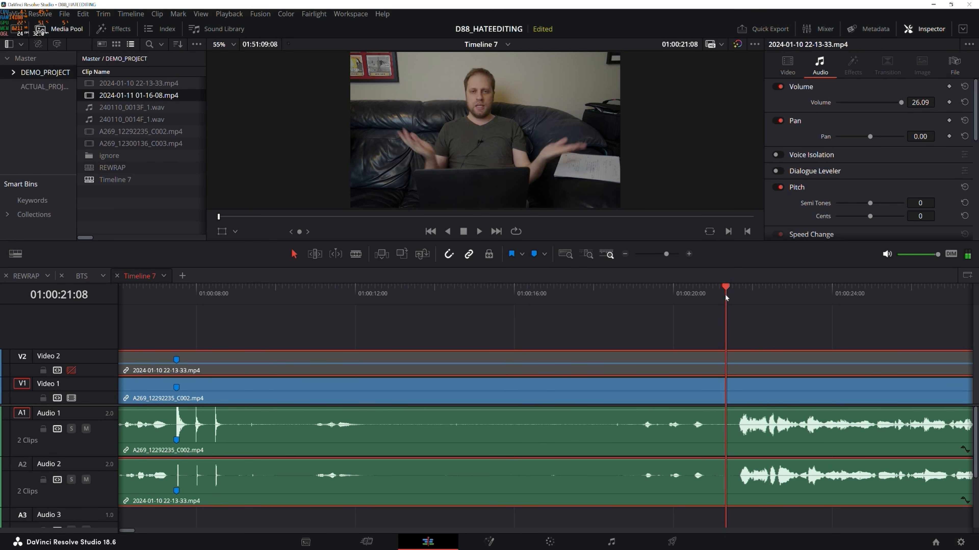
key(period)
click(725, 294)
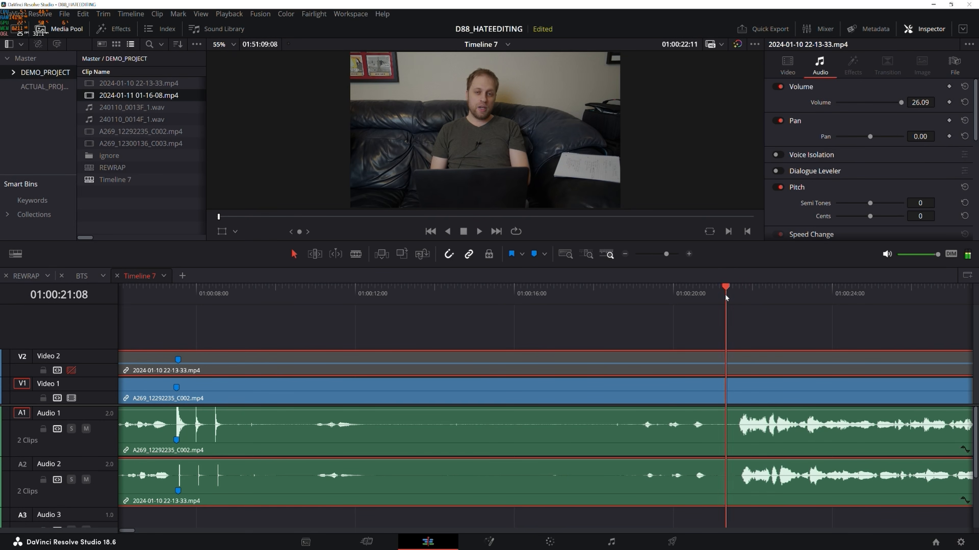
key(space)
key(comma)
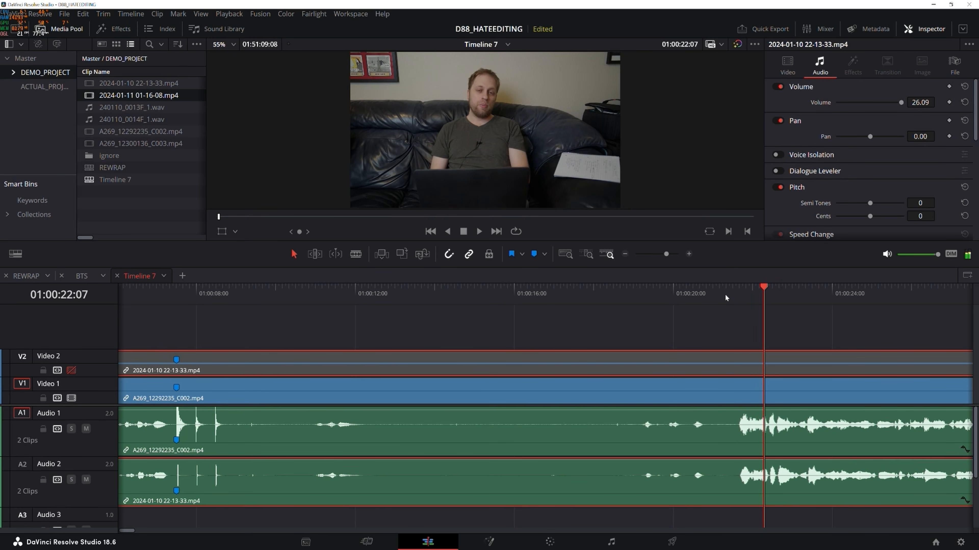
click(725, 294)
key(space)
key(space)
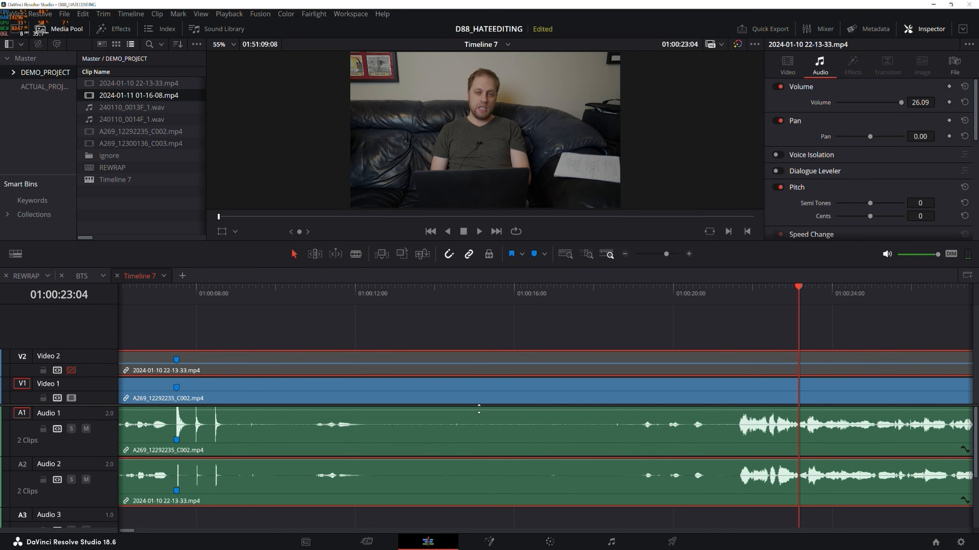
click(565, 254)
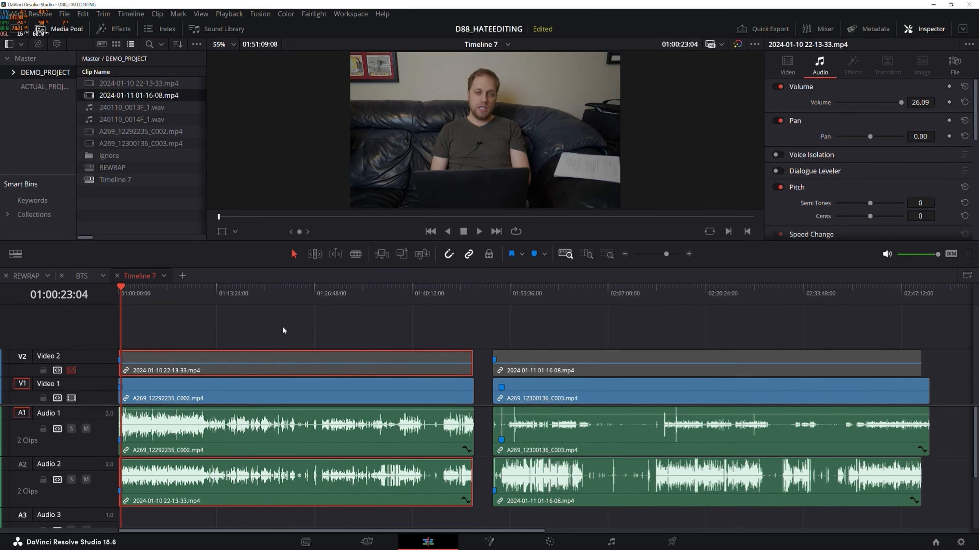
drag(281, 326, 264, 489)
right_click(266, 489)
click(293, 480)
click(244, 333)
mouse_move(259, 363)
mouse_down()
mouse_move(275, 367)
mouse_move(262, 366)
mouse_up()
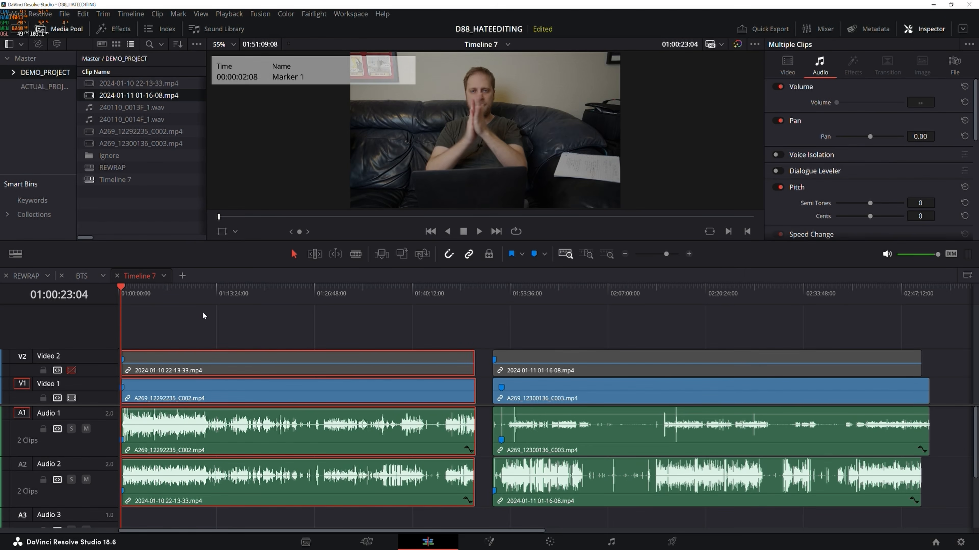
Split the linked first clip group across all its tracks just after 01:13:24 with the Blade tool, and return to selection mode.
click(202, 314)
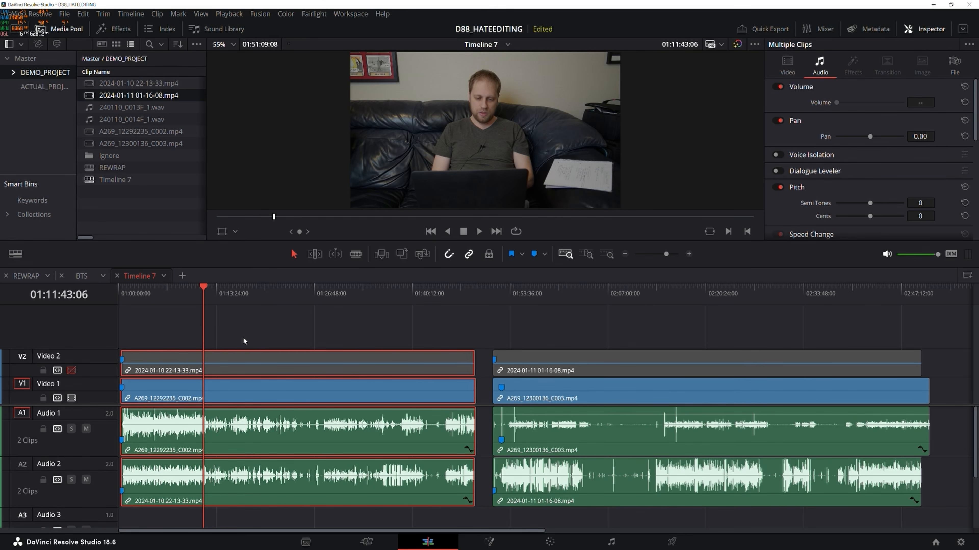
click(355, 254)
click(219, 362)
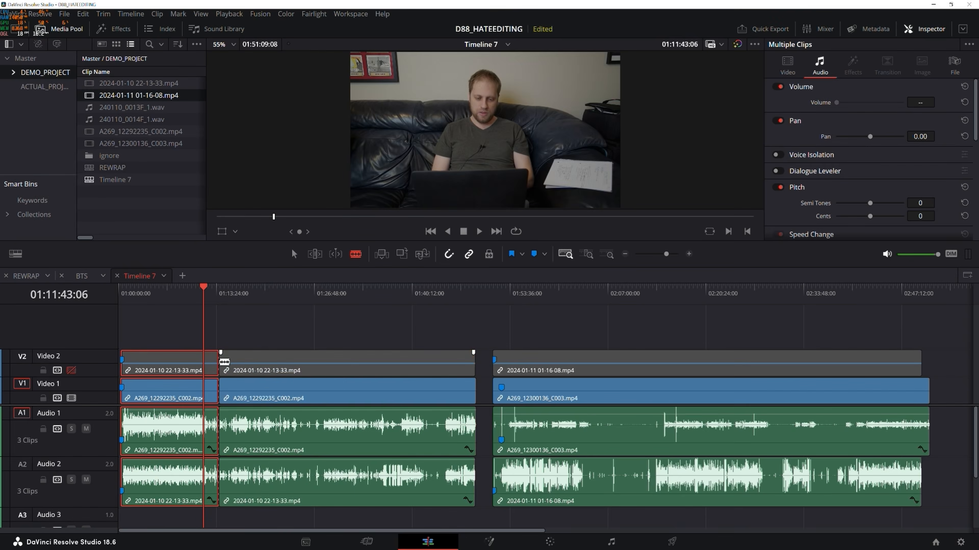
click(265, 295)
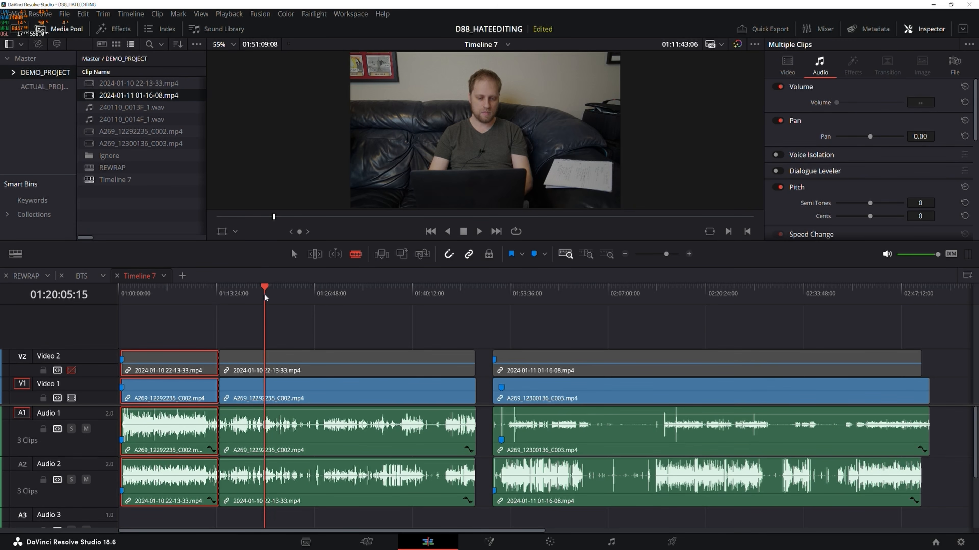
click(192, 300)
key(a)
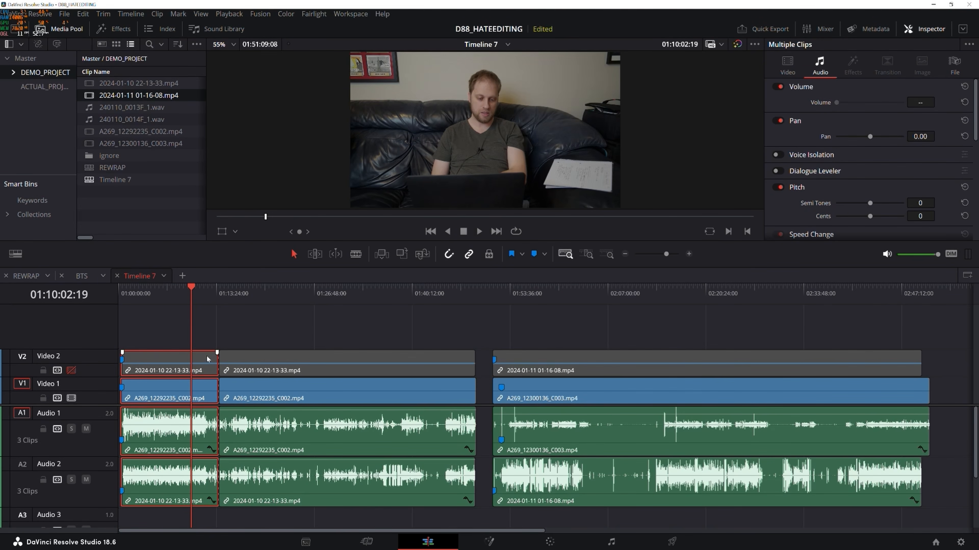
key(ctrl+z)
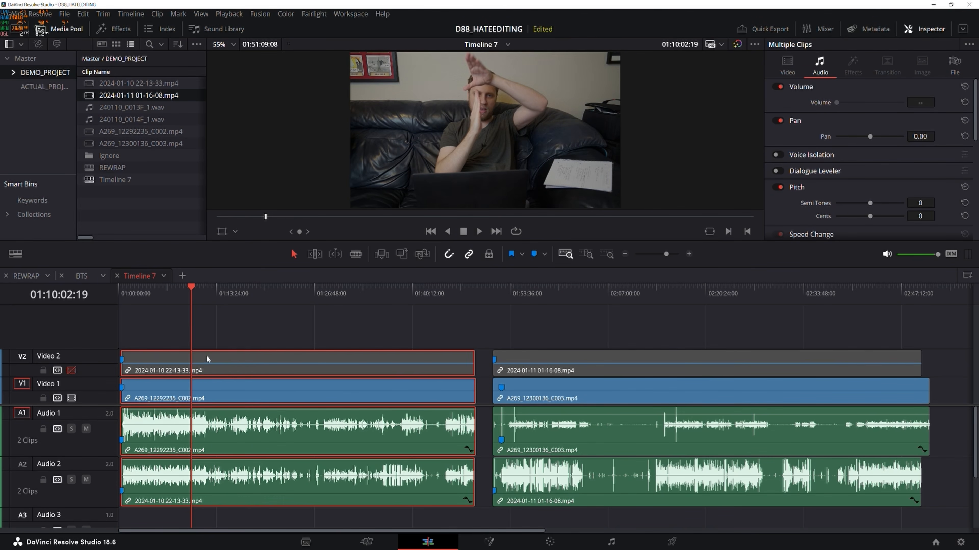
click(127, 289)
click(611, 254)
click(452, 299)
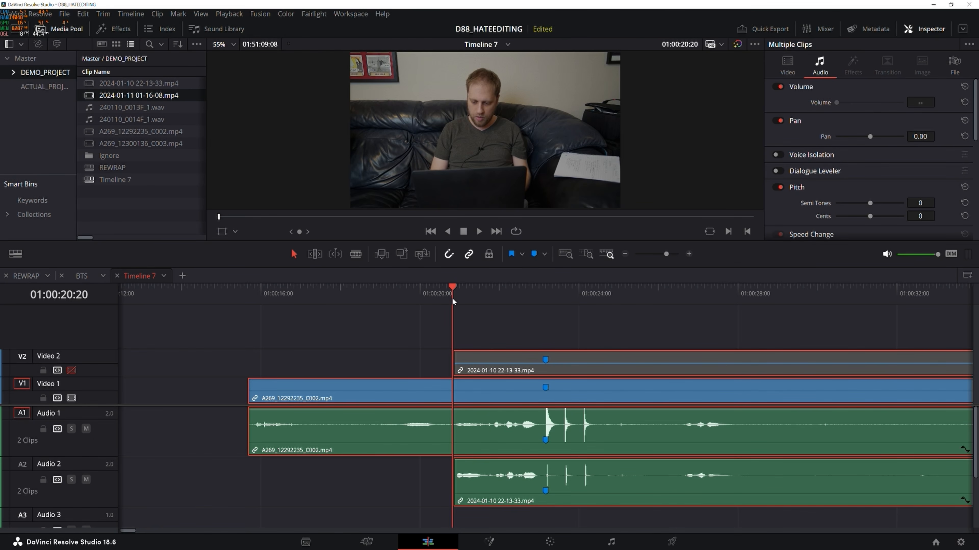
key(ctrl+b)
drag(384, 356, 353, 448)
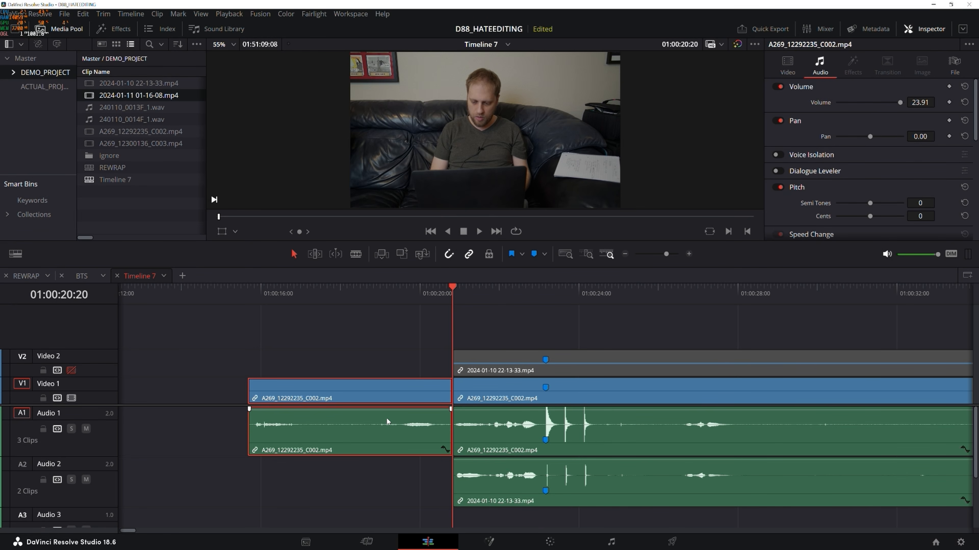
key(BackSpace)
click(565, 253)
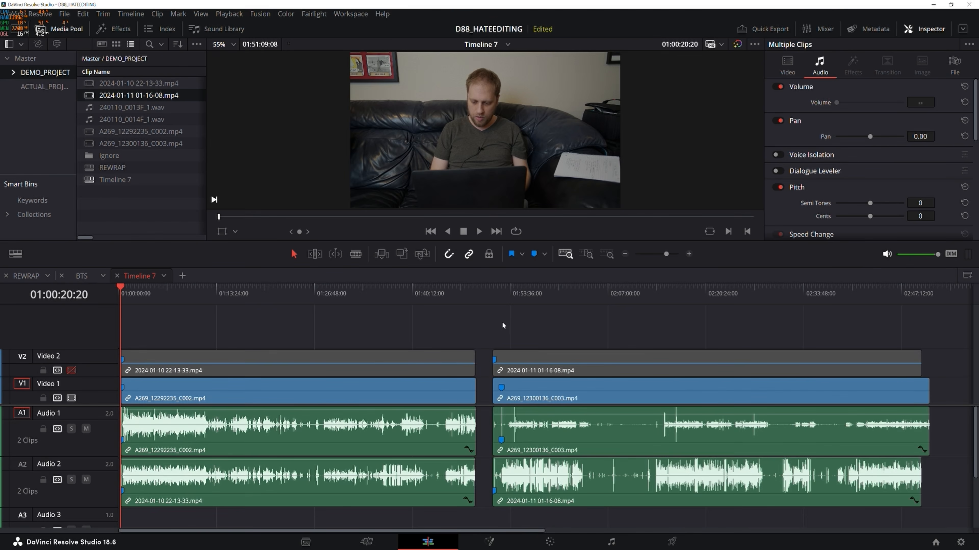
click(471, 296)
click(606, 254)
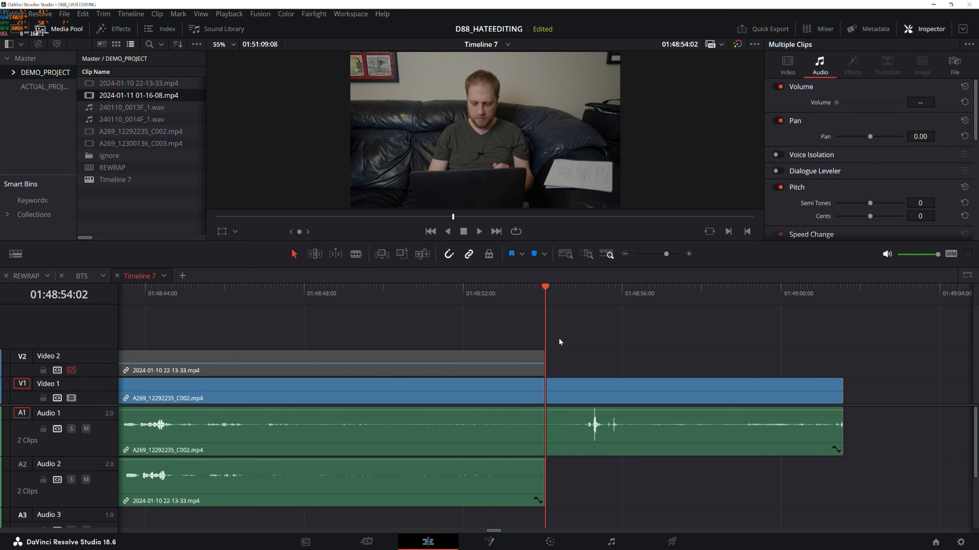
click(651, 435)
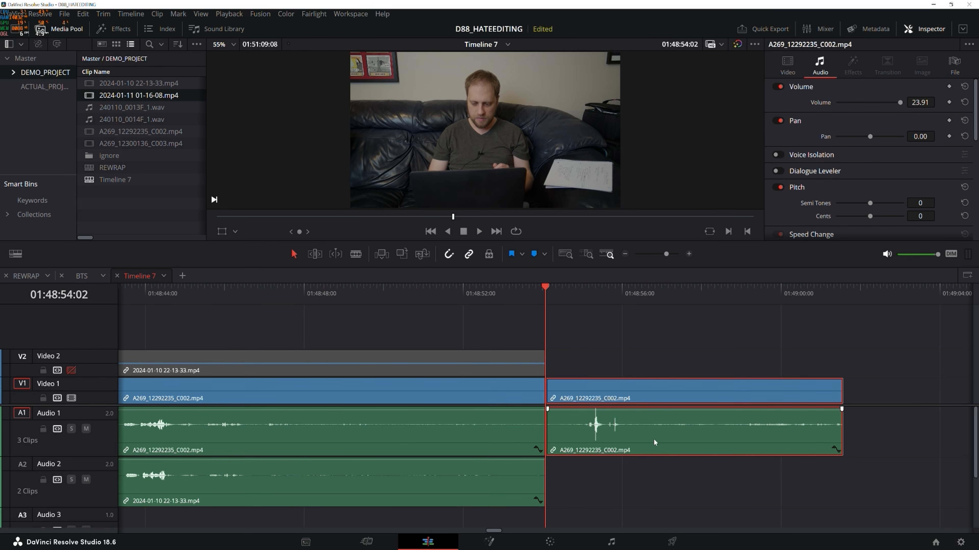
key(BackSpace)
click(563, 257)
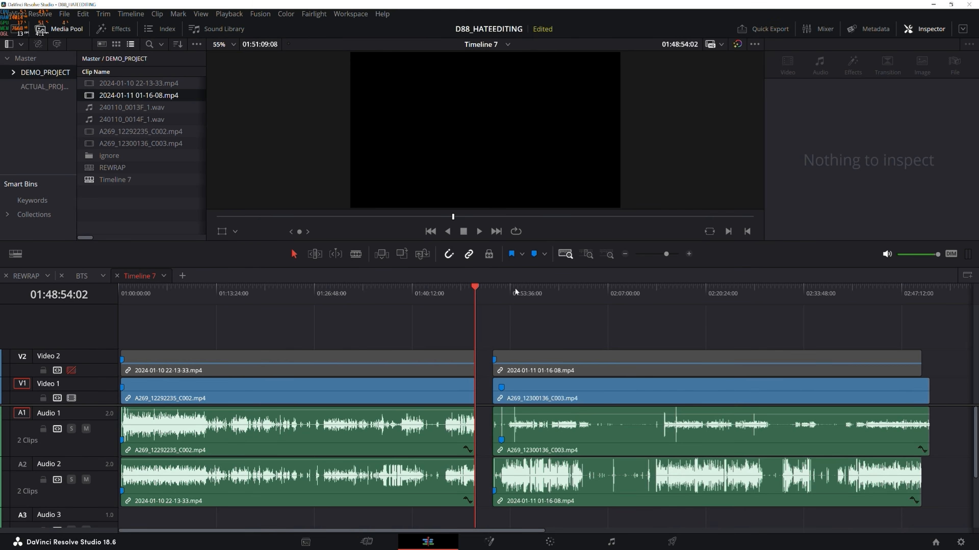
key(Down)
click(606, 254)
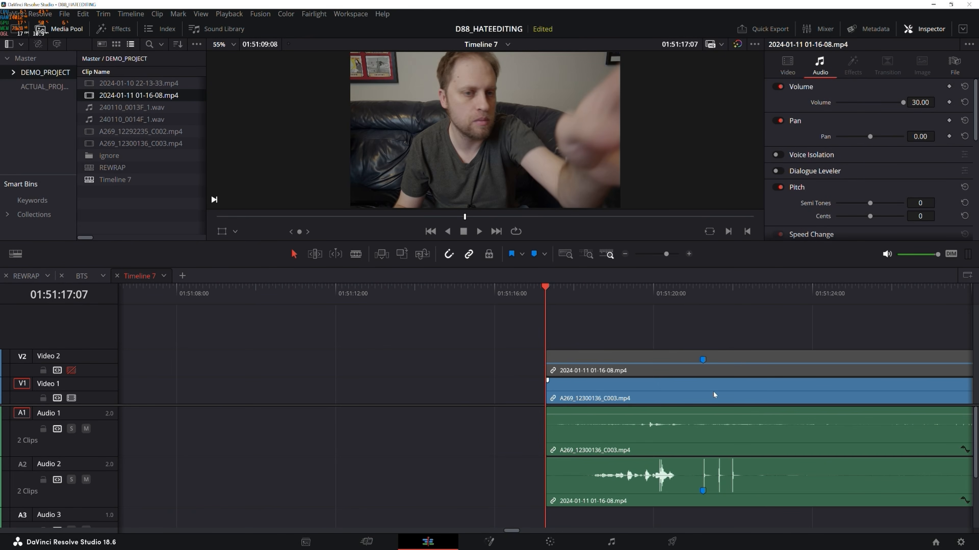
drag(711, 392, 382, 387)
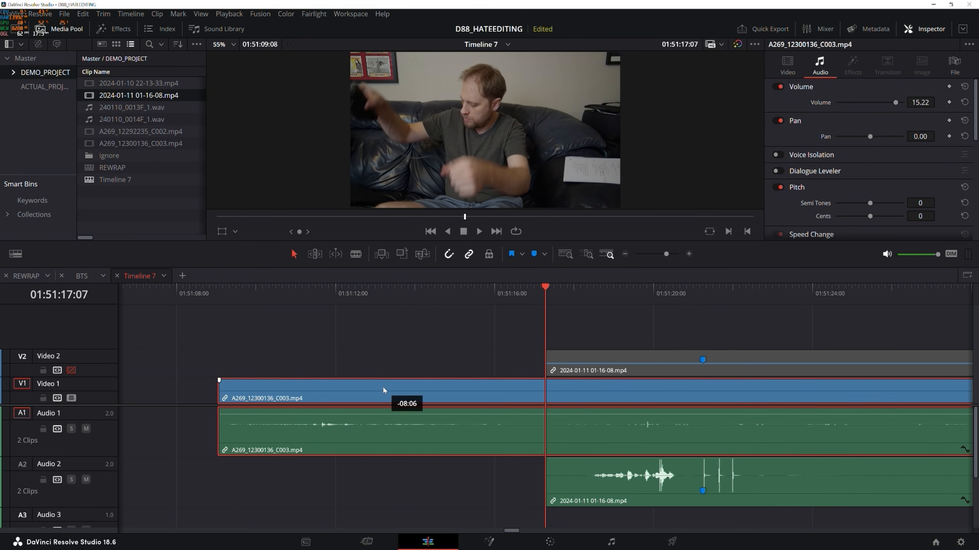
scroll(561, 334, right, 10)
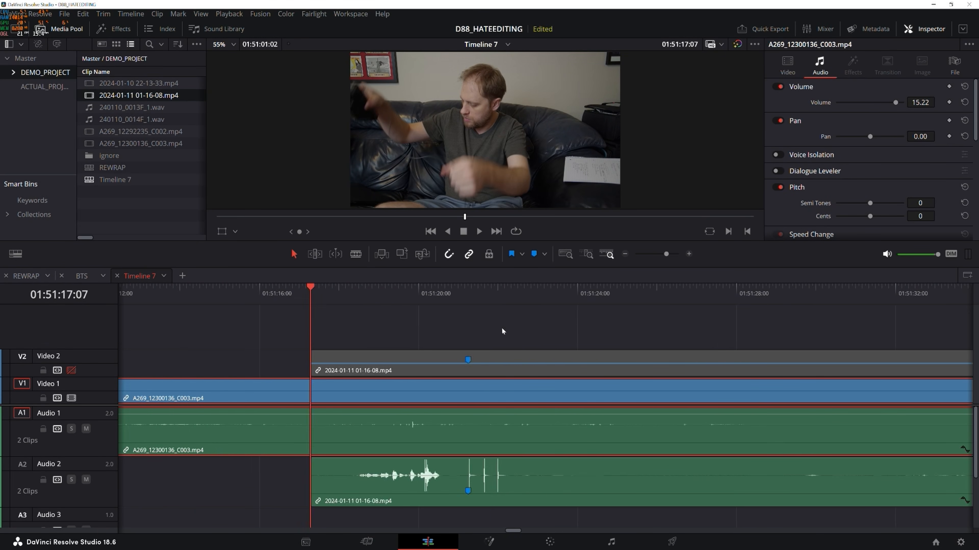
scroll(440, 327, left, 2)
click(624, 254)
click(624, 254)
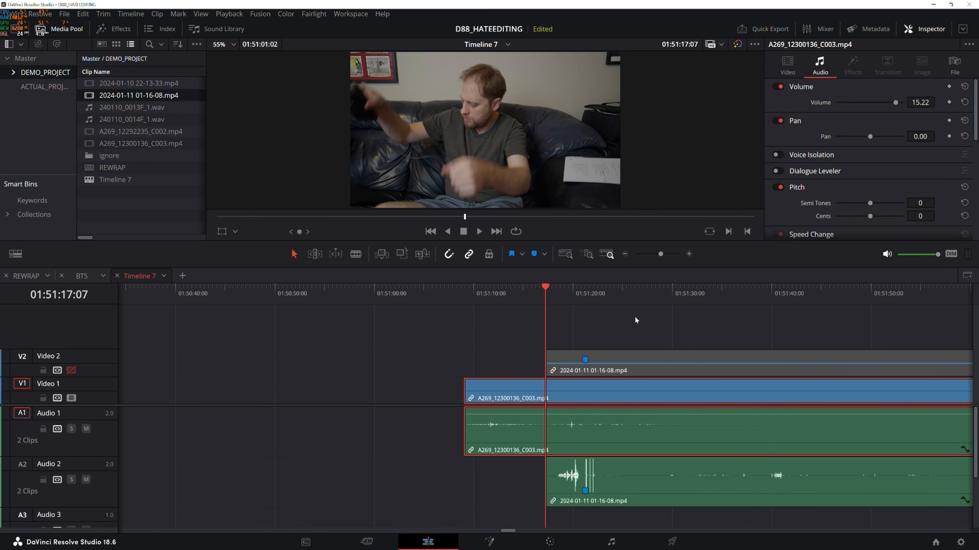
click(624, 254)
drag(622, 357, 756, 358)
click(693, 291)
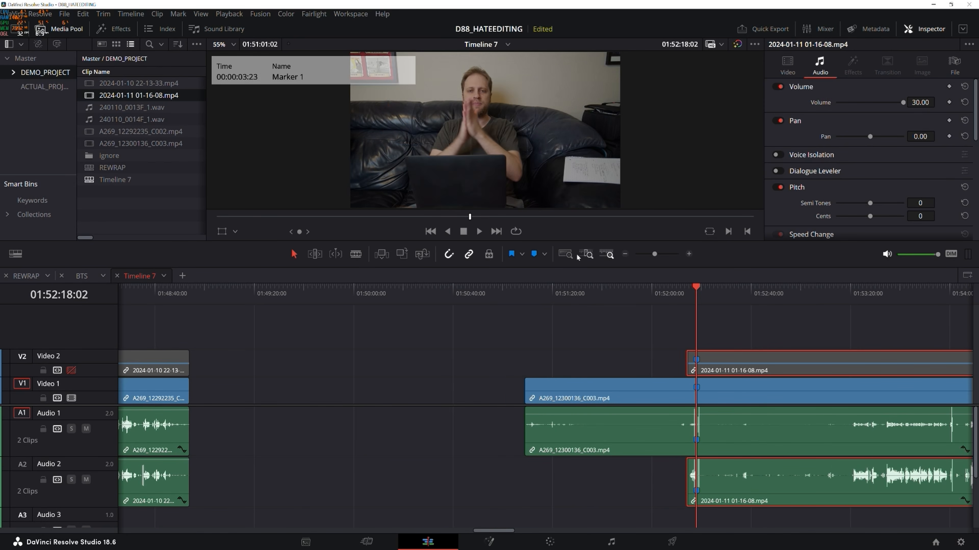
Play the second clip pair at several speech passages around 01:53:20 to 01:53:43 to check the sync.
click(855, 300)
key(space)
key(space)
drag(825, 415, 833, 405)
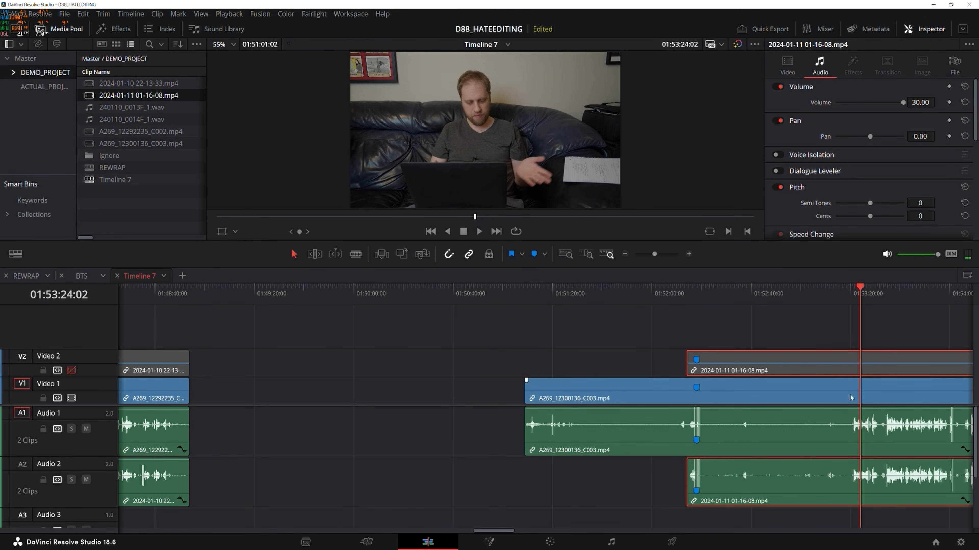
click(889, 295)
key(space)
key(space)
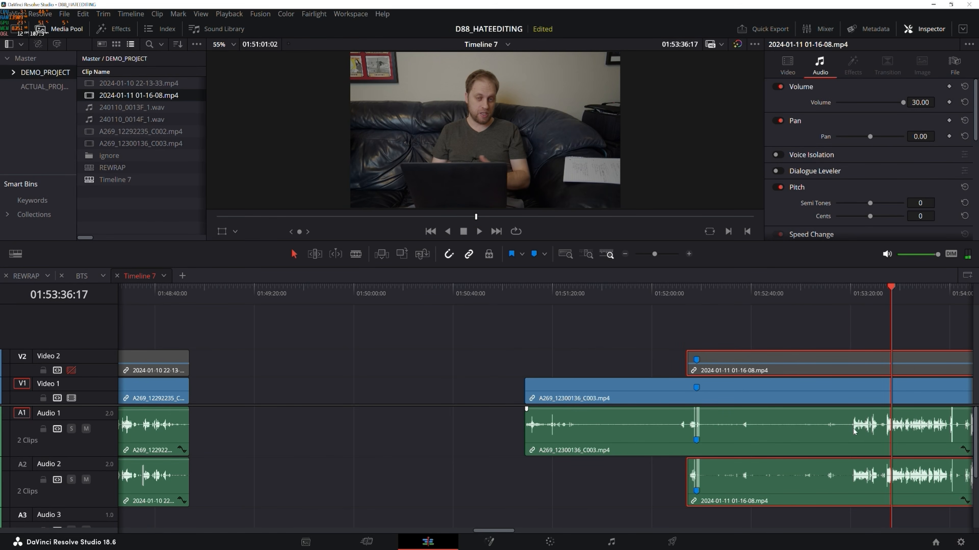
key(space)
key(space)
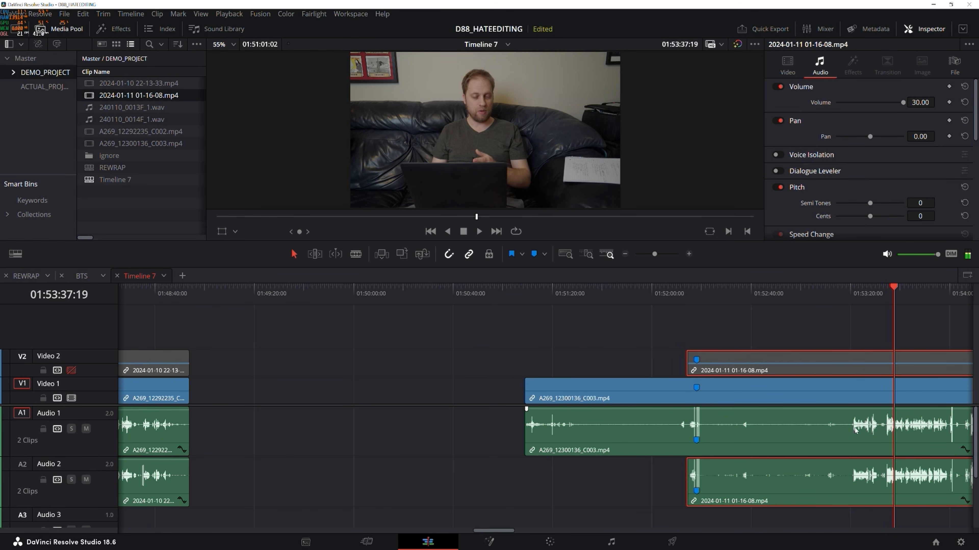
key(space)
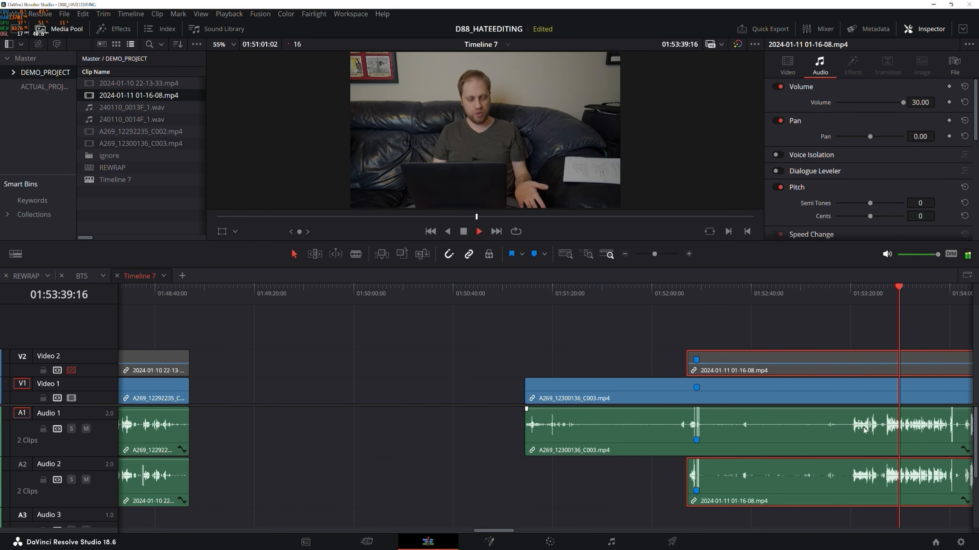
key(space)
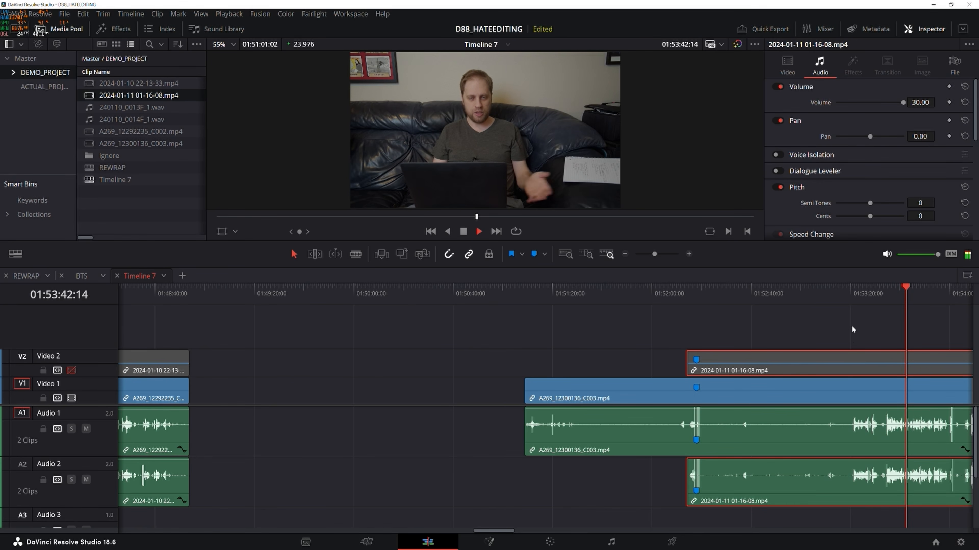
key(space)
drag(845, 327, 710, 330)
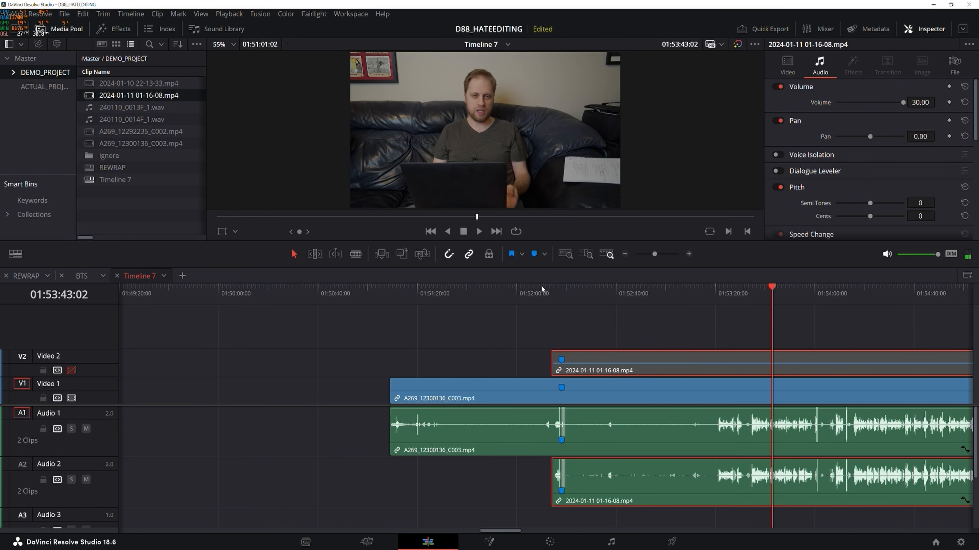
drag(692, 297, 706, 451)
drag(665, 310, 729, 488)
right_click(716, 447)
click(743, 438)
Cut A269_12300136_C003.mp4 where the linked screen recording starts at 01:52:14:03, and delete the camera video and audio before it.
click(551, 286)
key(ctrl+b)
click(442, 436)
key(BackSpace)
key(shift+z)
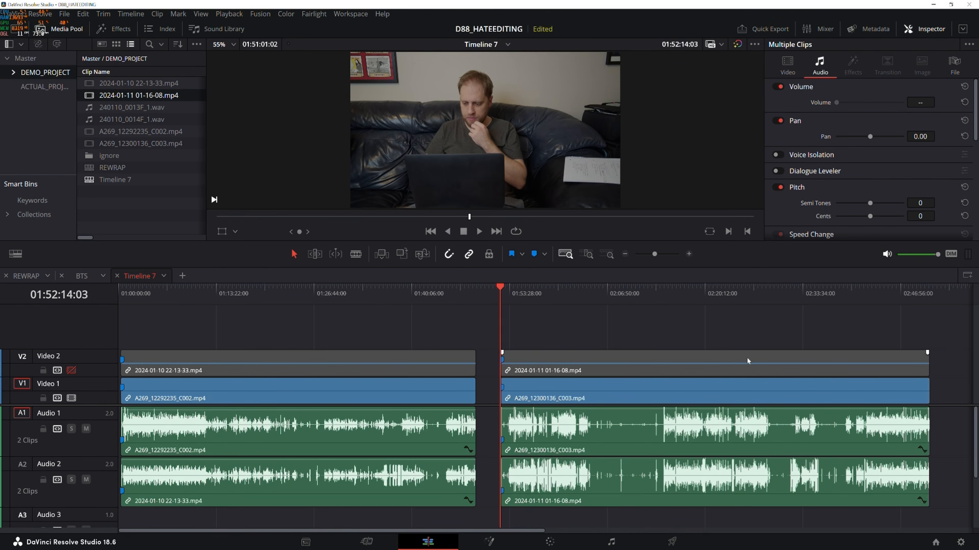
click(930, 300)
click(608, 254)
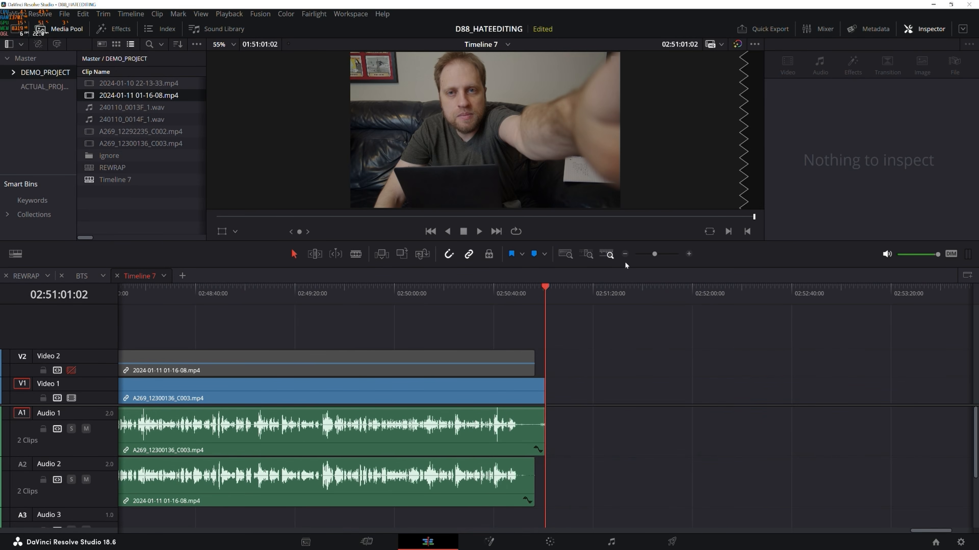
click(534, 293)
key(ctrl+b)
drag(544, 427, 544, 428)
key(Delete)
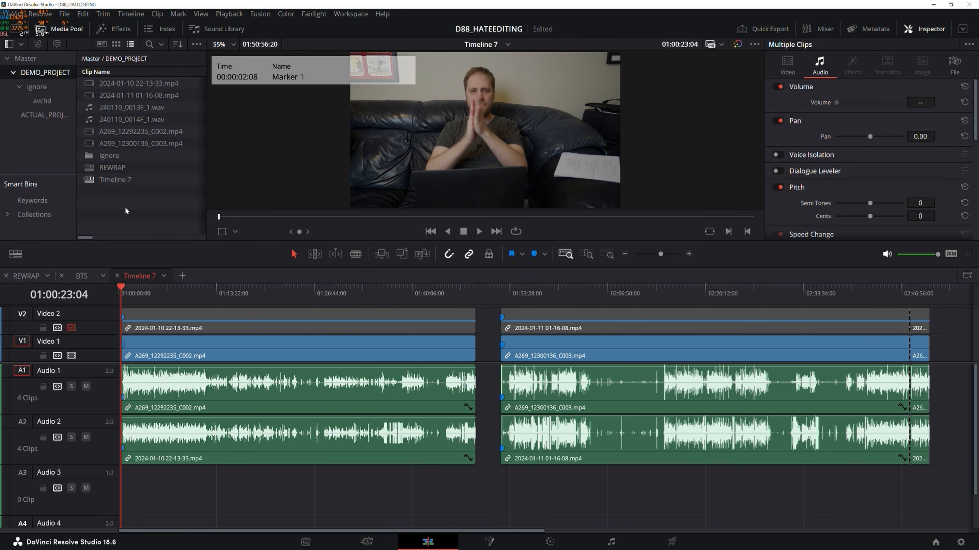
Place 240110_0013F_1.wav under the first clip group and 240110_0014F_1.wav under the second on Audio 3, and solo that track.
drag(114, 110, 120, 482)
drag(127, 119, 494, 491)
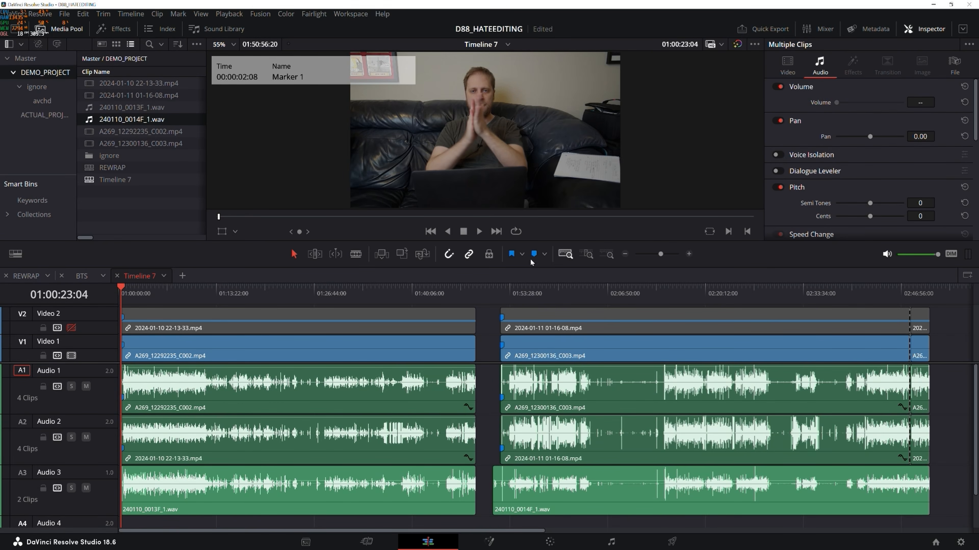
click(606, 254)
click(71, 488)
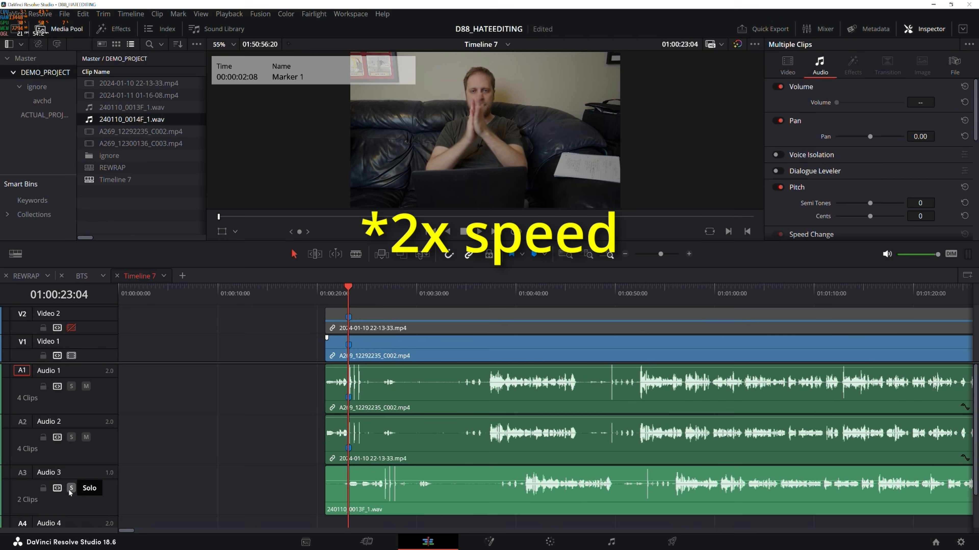
Locate the first sync clap in 240110_0013F_1.wav near 01:00:26, and mark that audio clip for alignment with the camera clip.
click(378, 299)
click(586, 254)
key(space)
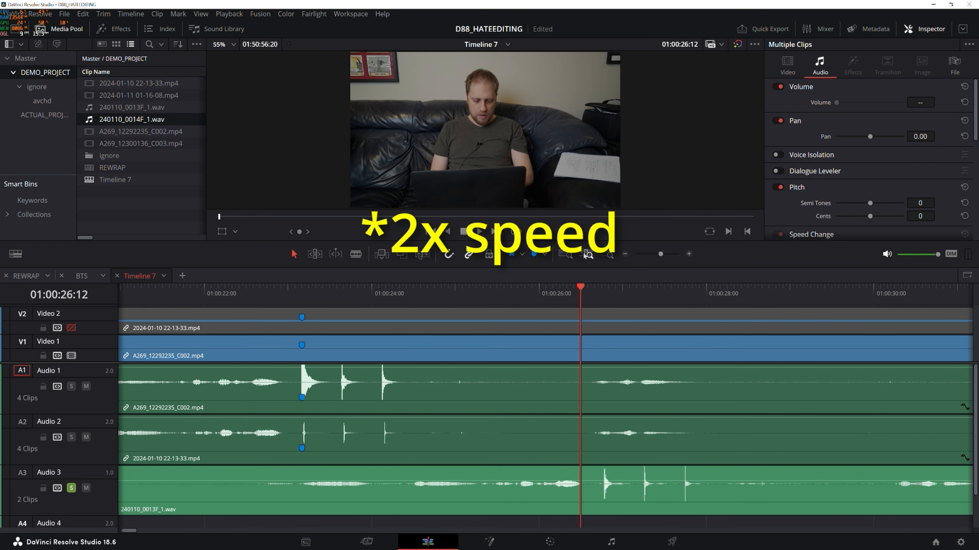
click(565, 510)
Mark the first sync clap in 240110_0014F_1.wav at 01:52:23:12, and delete the stray timeline marker at the same frame.
click(565, 254)
click(509, 300)
click(501, 299)
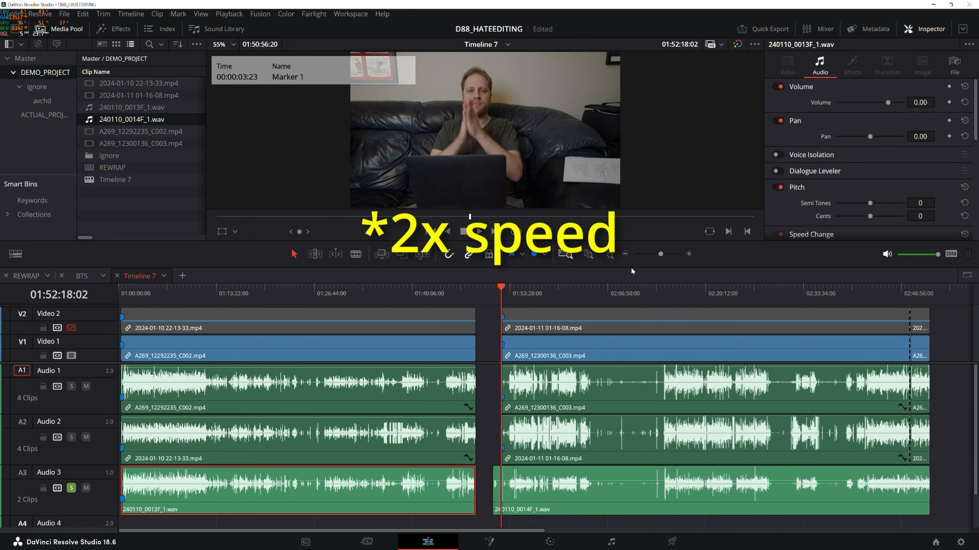
click(610, 254)
click(598, 295)
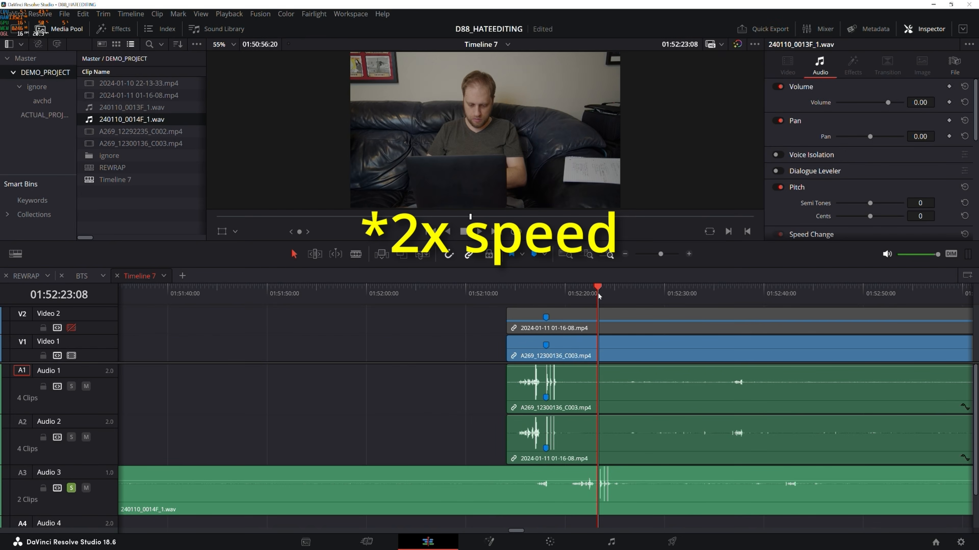
click(586, 255)
key(m)
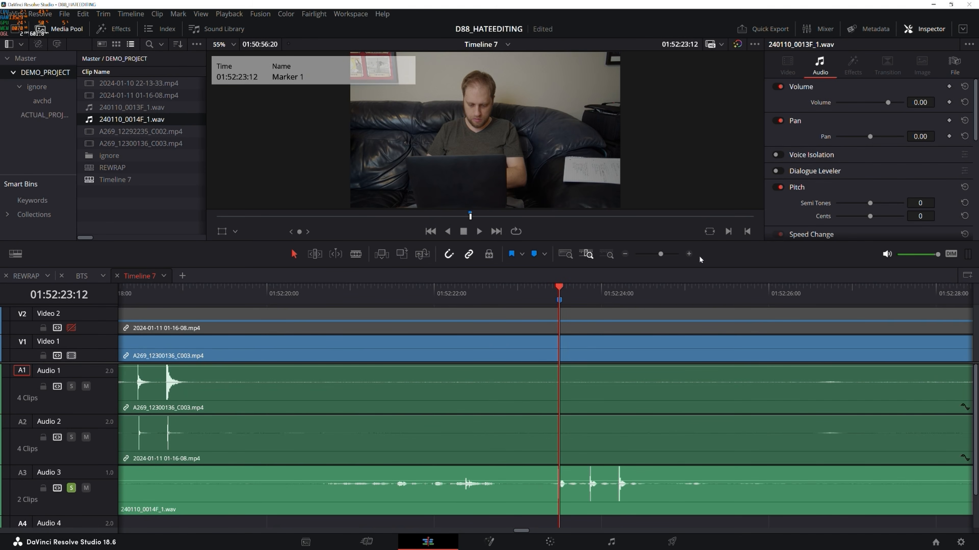
click(518, 499)
key(m)
double_click(559, 299)
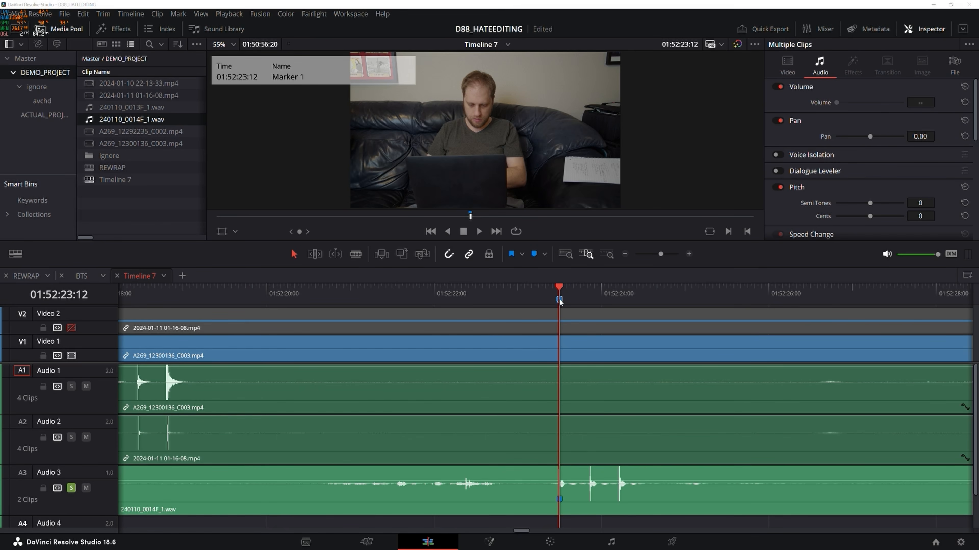
click(498, 271)
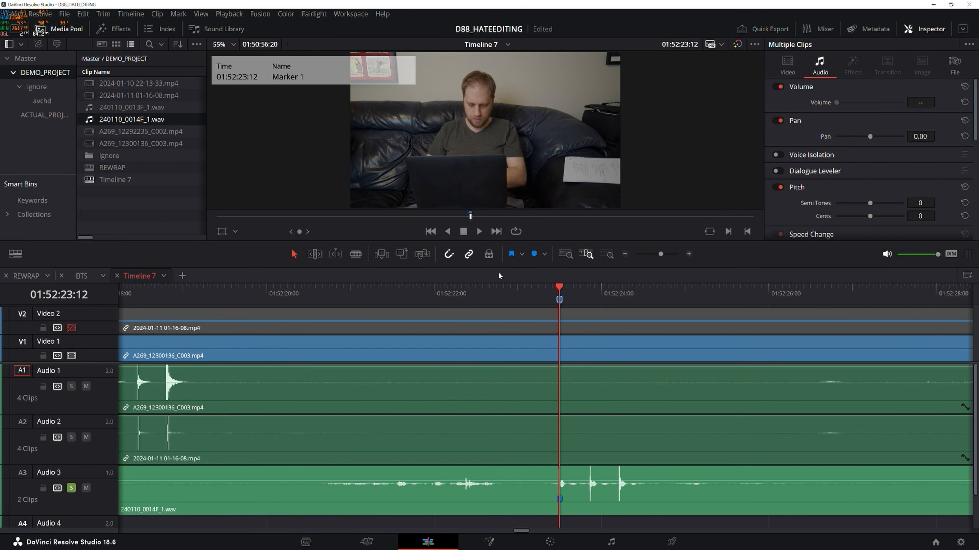
Solo Audio 1 as well, and move 240110_0014F_1.wav so its marker lines up with the markers of the second clip group.
click(566, 254)
click(560, 500)
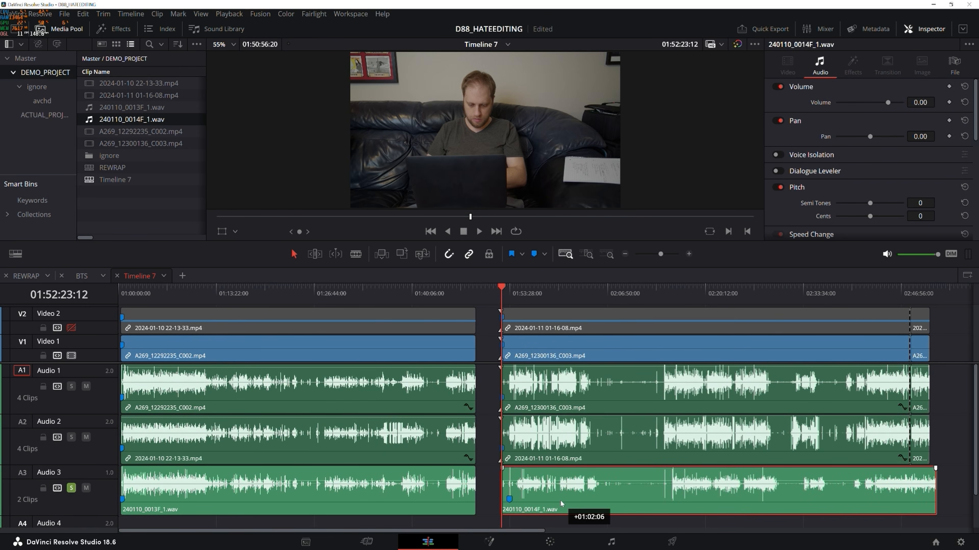
drag(560, 500, 551, 500)
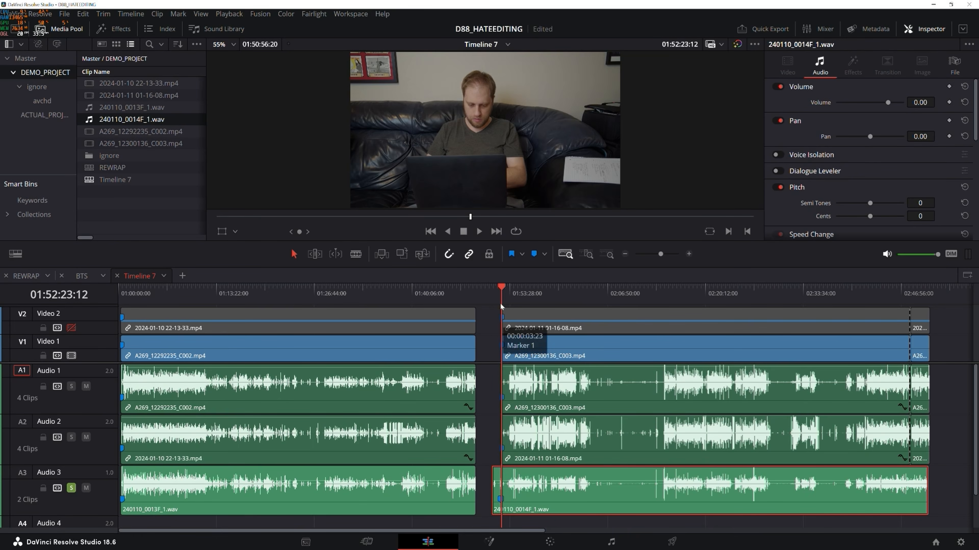
click(71, 387)
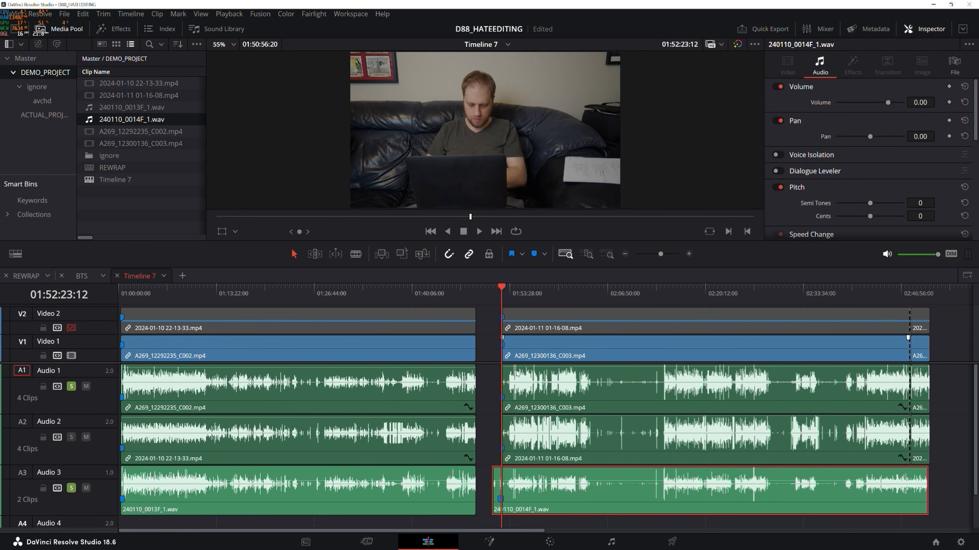
click(607, 256)
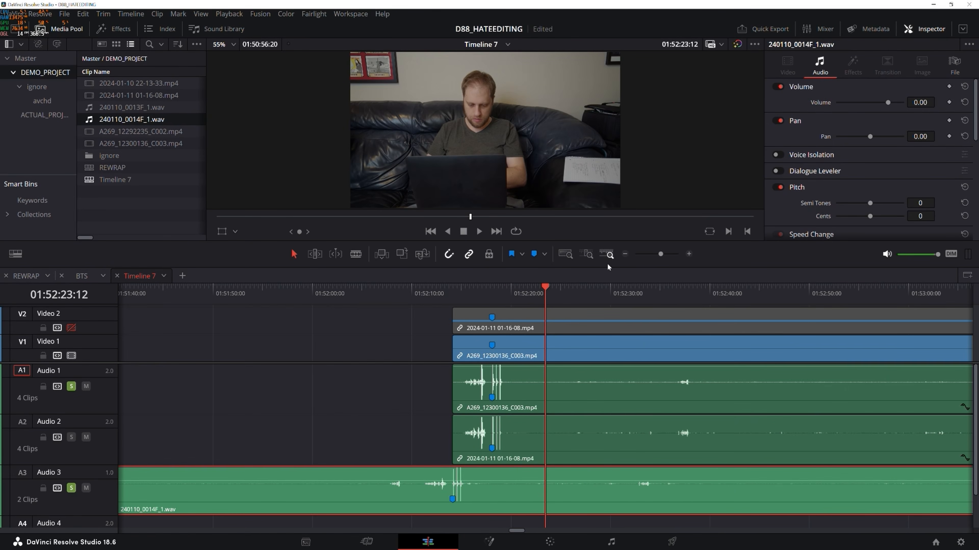
drag(501, 490, 542, 490)
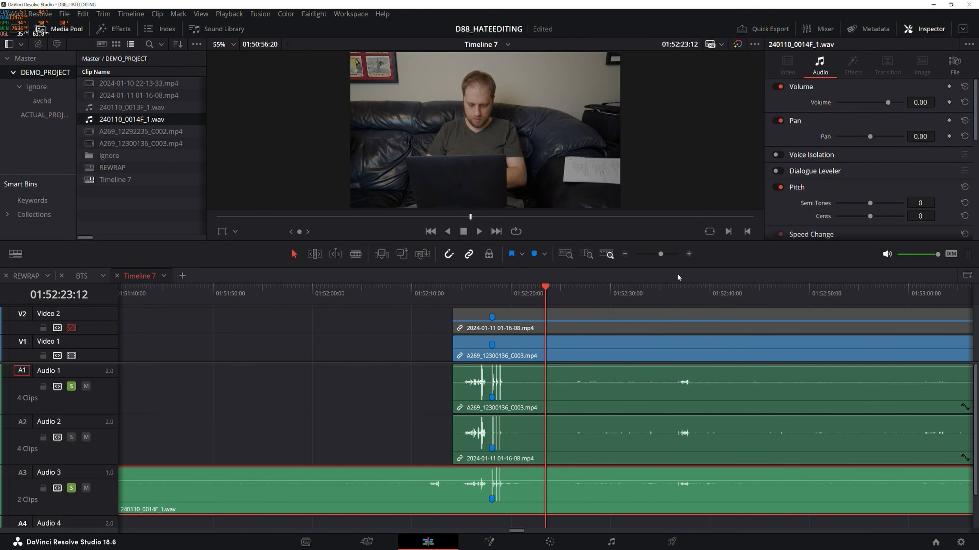
click(625, 254)
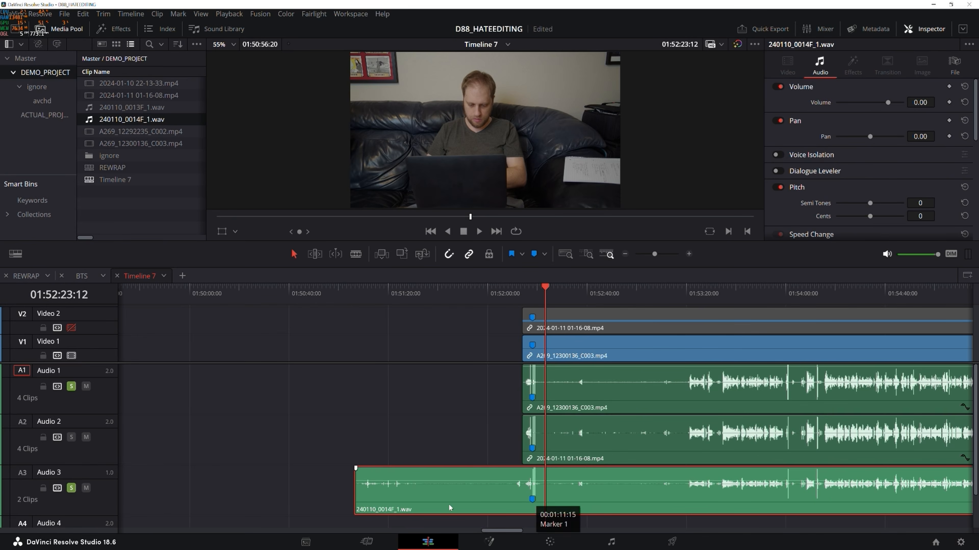
Change the audio channel format of 240110_0014F_1.wav from mono in its clip attributes, and assign the second channel's source.
right_click(613, 491)
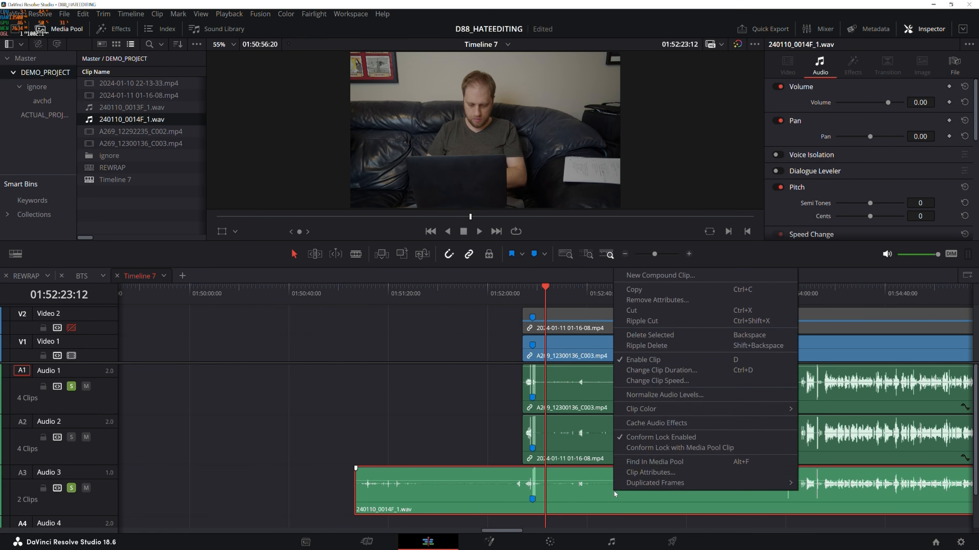
click(648, 472)
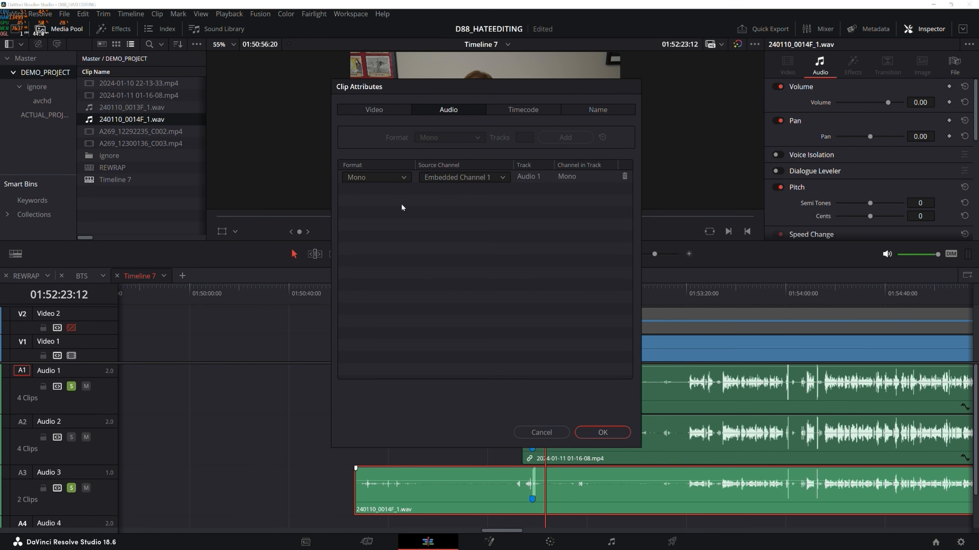
click(380, 179)
click(366, 201)
click(463, 190)
click(435, 214)
click(603, 433)
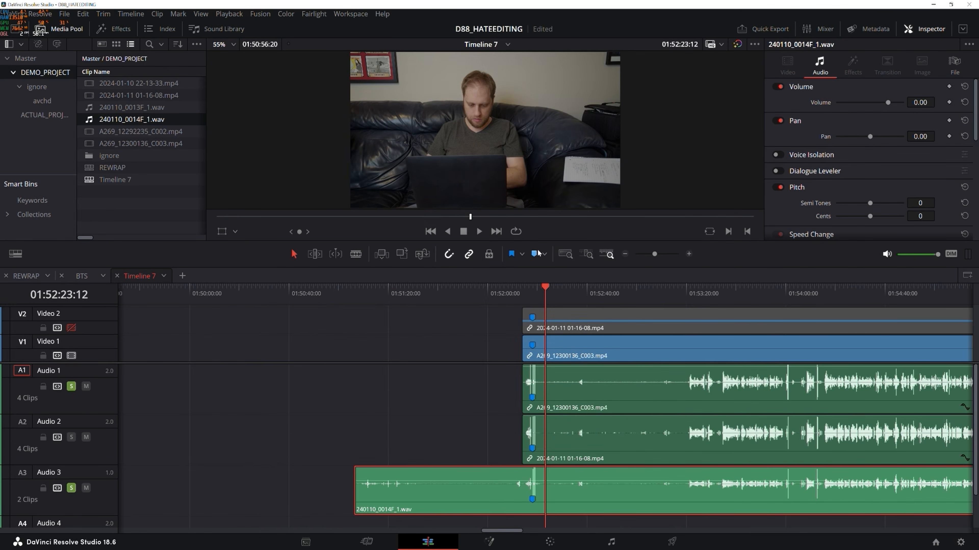
Change the channel format of 240110_0013F_1.wav in its clip attributes as well, and assign the source of its second channel.
click(566, 254)
right_click(291, 513)
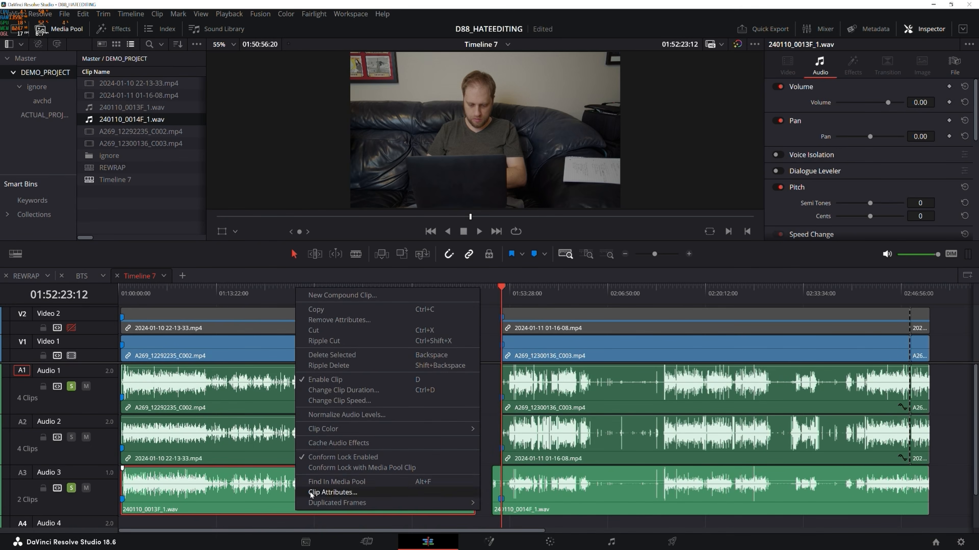
click(310, 493)
click(376, 178)
click(360, 198)
click(455, 190)
click(447, 215)
click(602, 432)
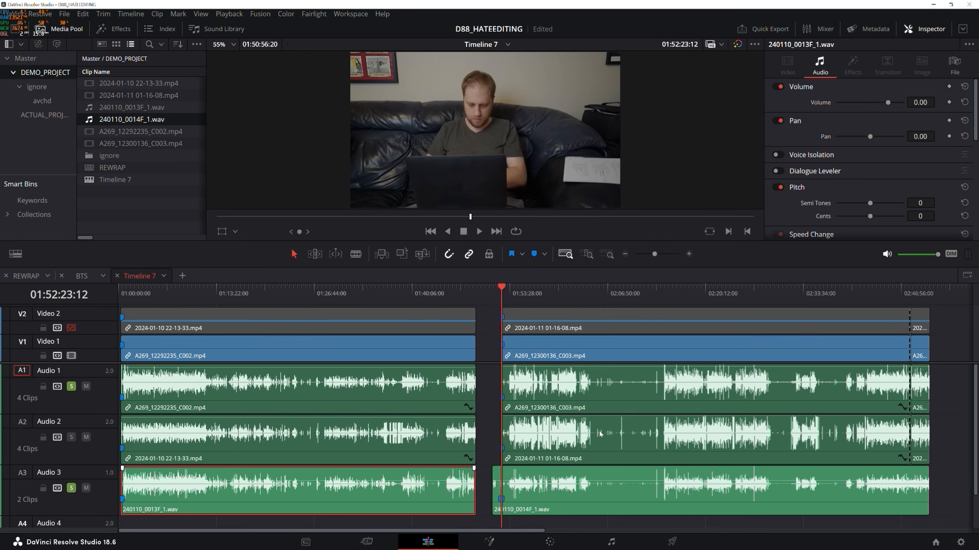
Raise the volume of 240110_0014F_1.wav to 7.61, and play the second clip group from 01:53:19:17 to check its sync.
click(607, 254)
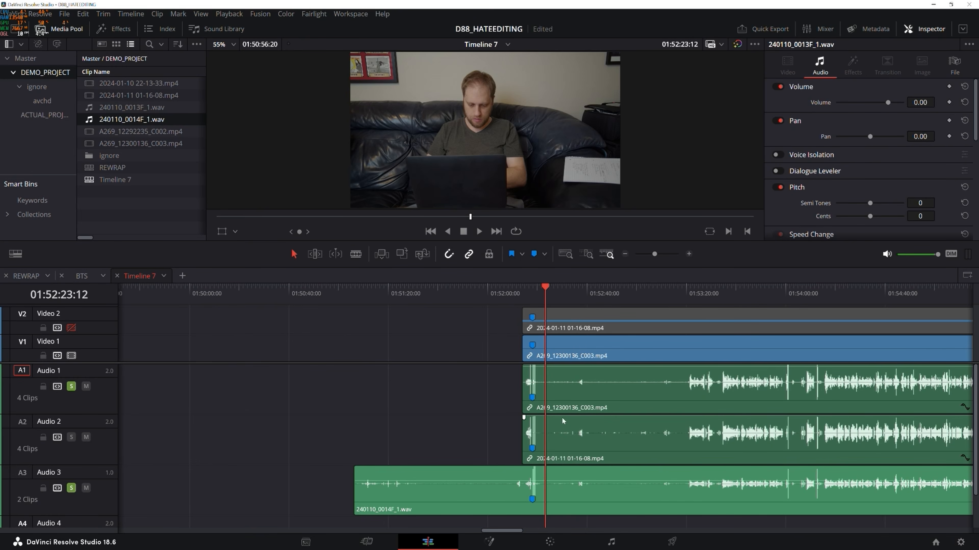
drag(660, 488, 661, 482)
click(685, 289)
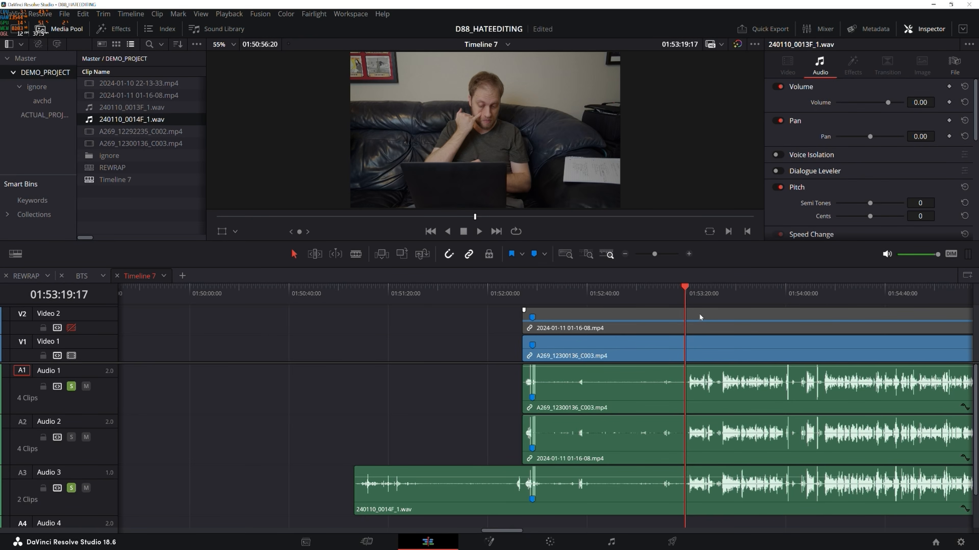
click(613, 492)
key(space)
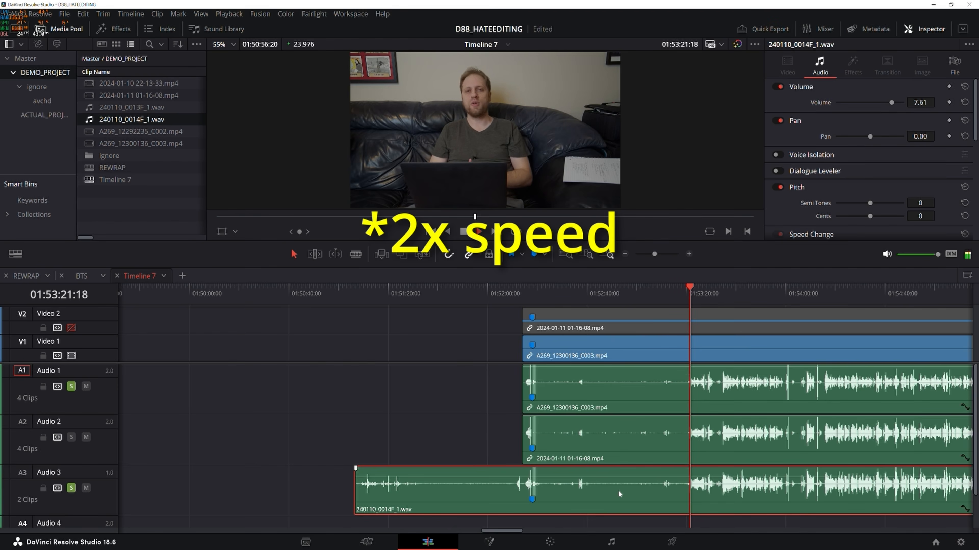
click(731, 288)
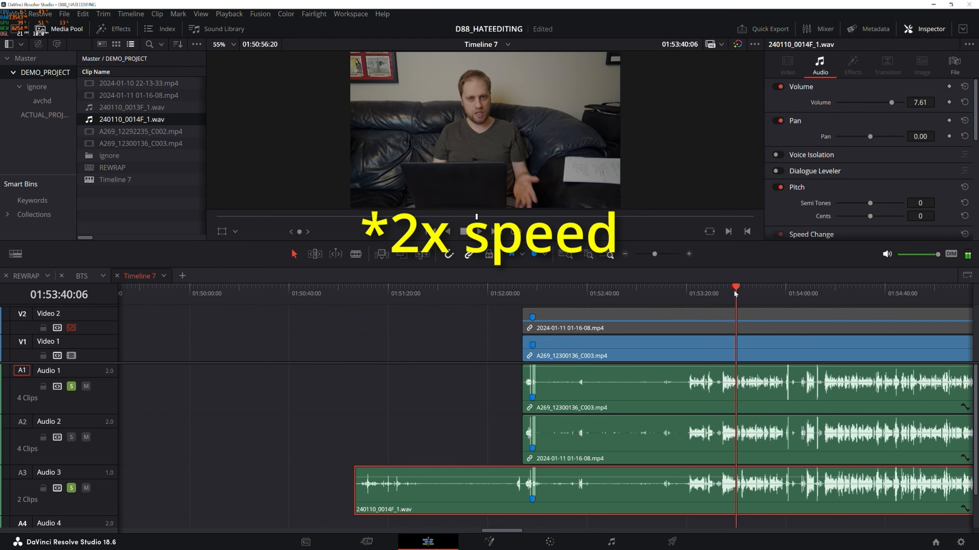
key(space)
Cut 240110_0014F_1.wav at the start of the second clip group, 01:52:14:03, and delete the excess audio before it.
click(522, 292)
key(ctrl+b)
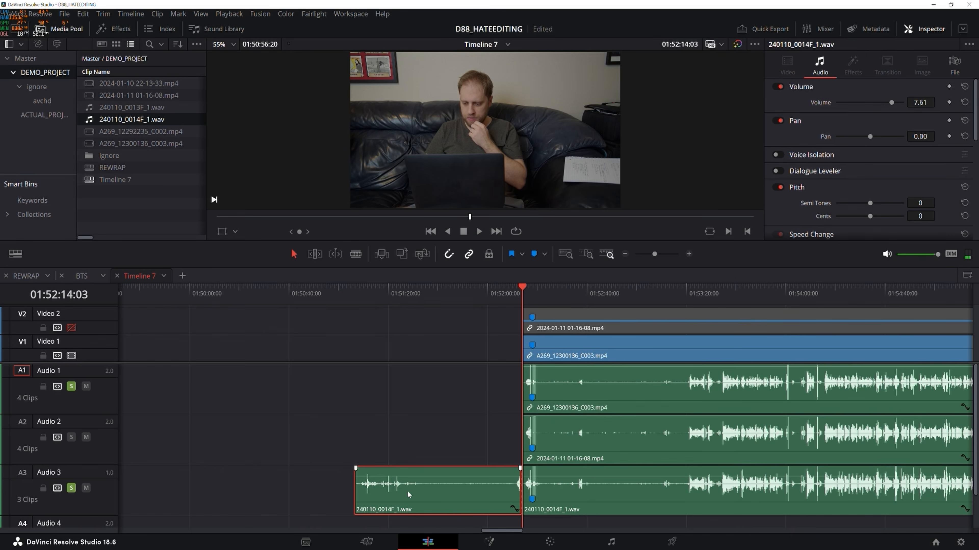
key(BackSpace)
Unsolo Audio 1 and play the second clip group from about 01:53:48 to hear only the external audio.
click(71, 386)
click(754, 290)
key(space)
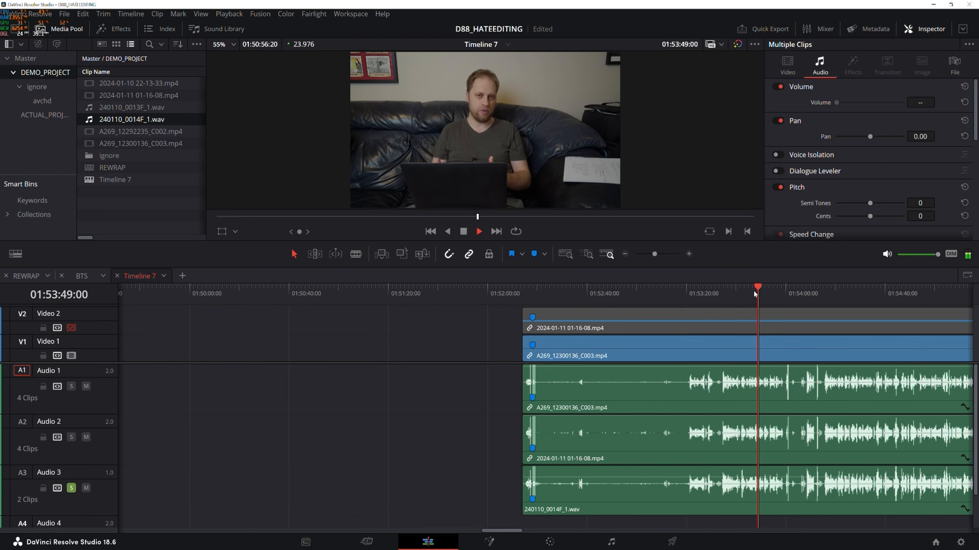
key(space)
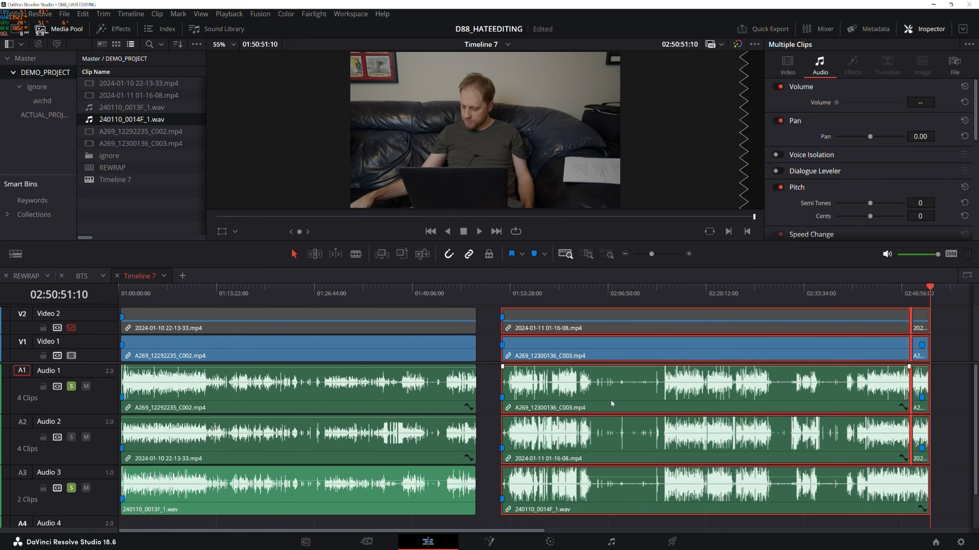
Move the linked second clip group about 1 min 44 s later on the timeline, widening the gap after the first group.
click(636, 285)
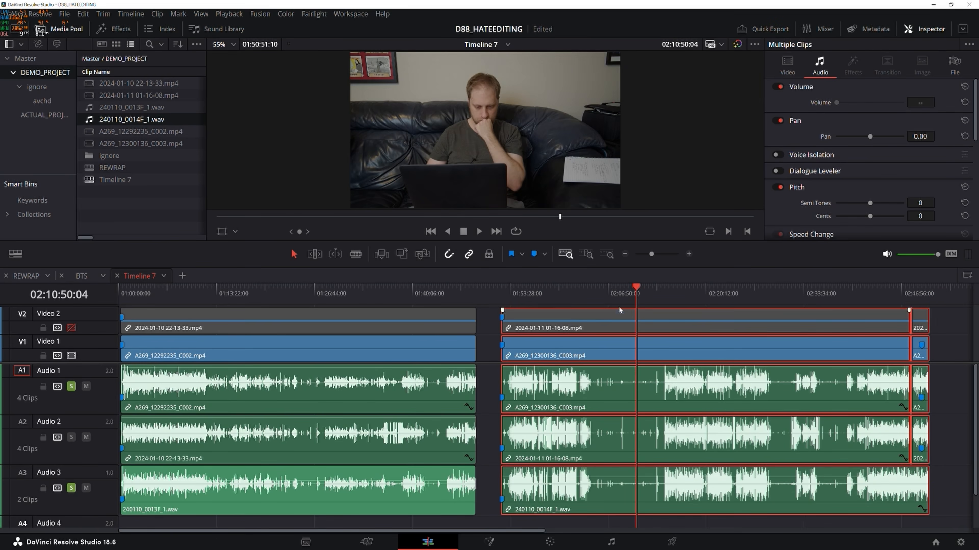
click(487, 330)
drag(640, 315, 704, 330)
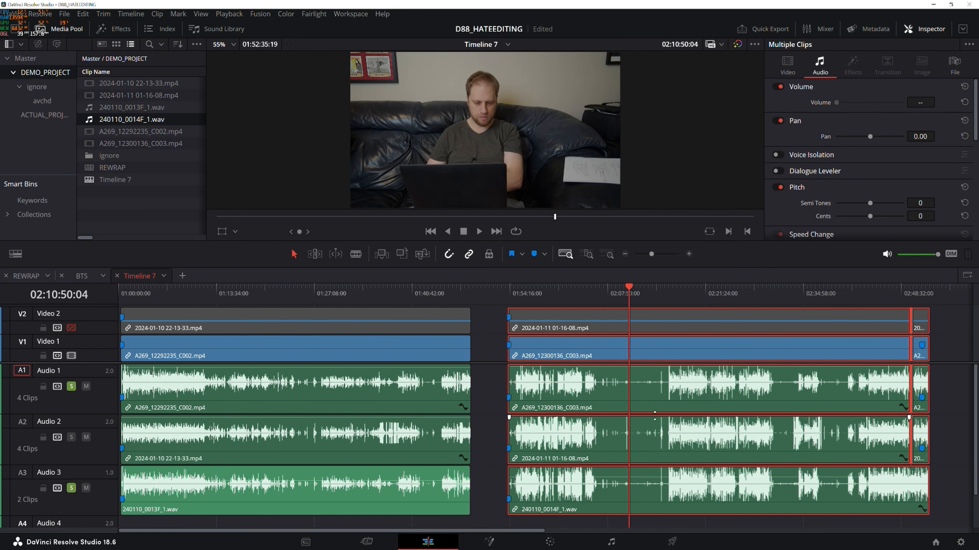
drag(661, 419, 664, 421)
drag(675, 368, 698, 452)
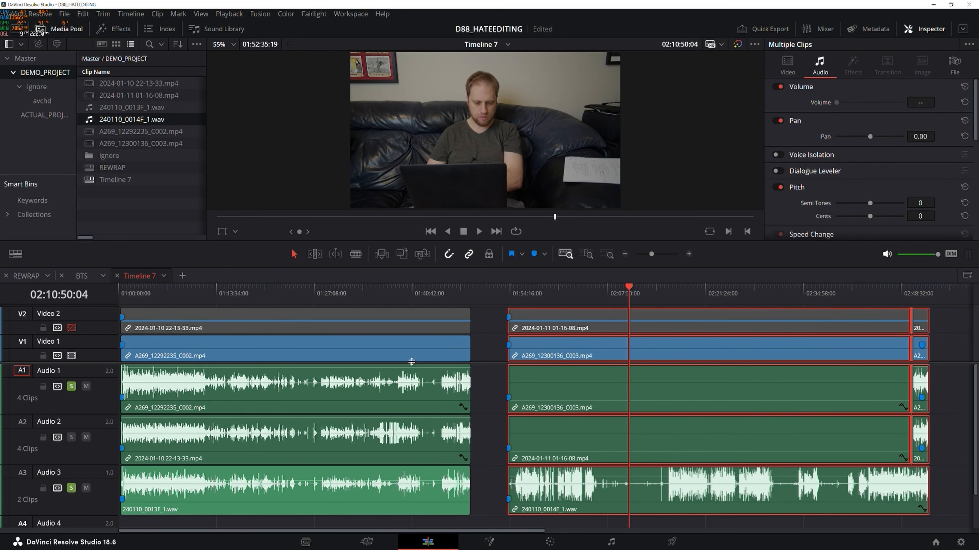
click(168, 294)
click(274, 294)
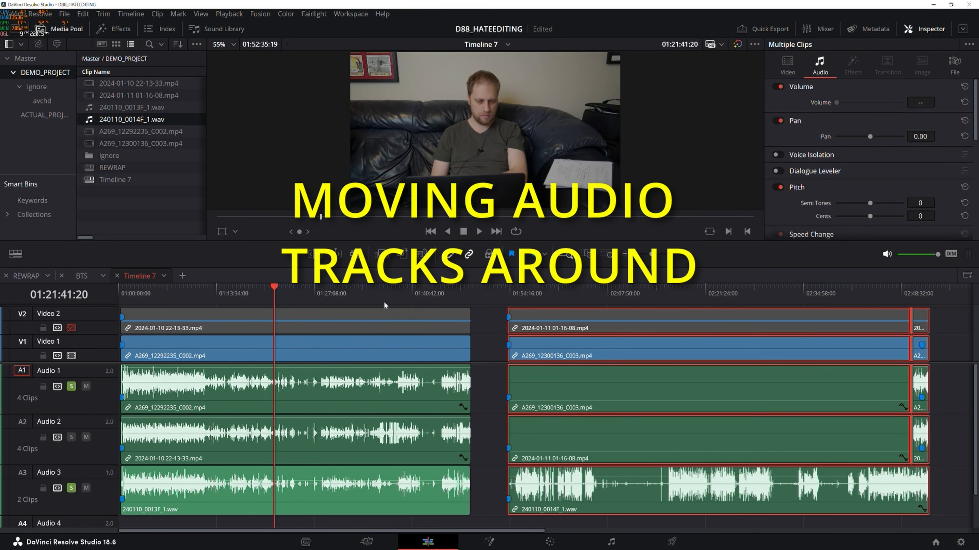
Select all audio clips of the second group and move them down one track, freeing Audio 1.
scroll(650, 362, right, 5)
click(688, 392)
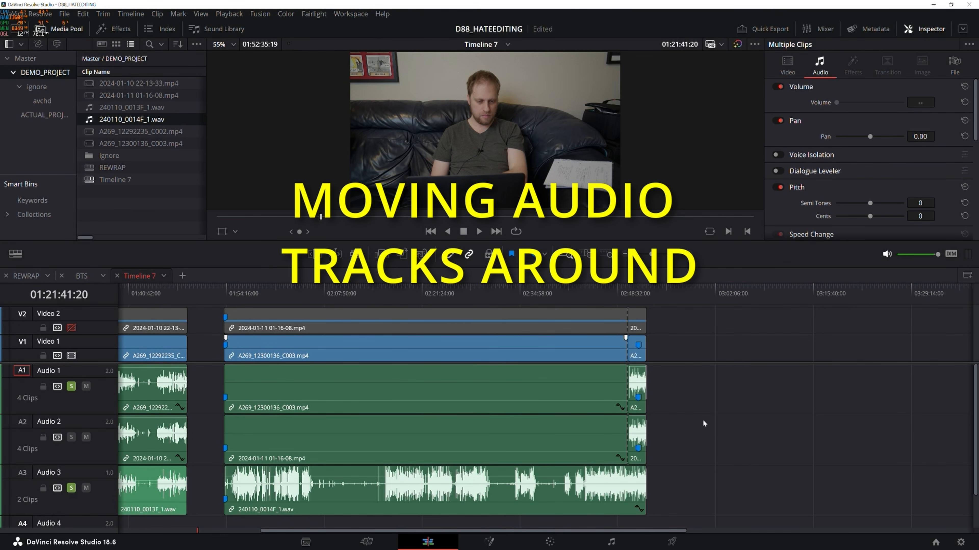
drag(695, 391, 514, 485)
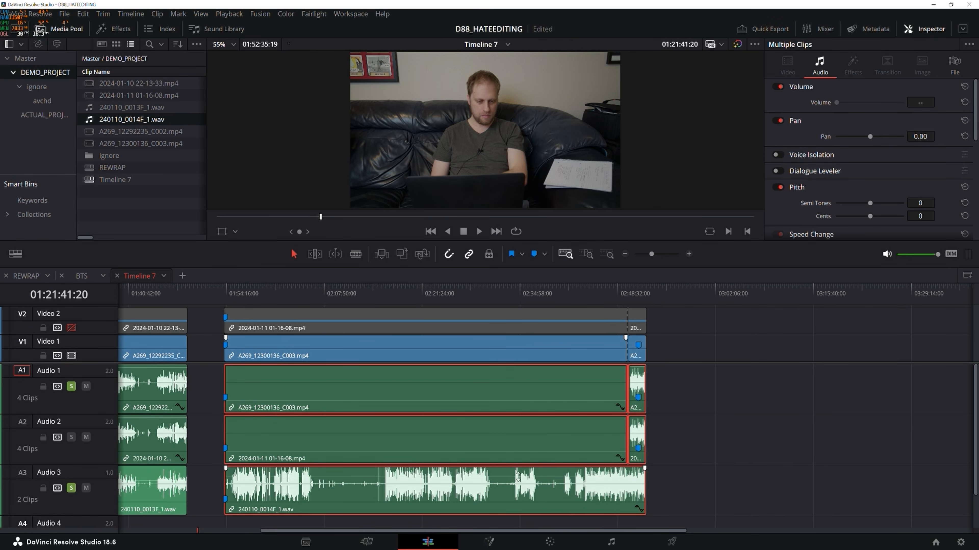
drag(524, 438, 519, 470)
scroll(636, 433, left, 5)
click(715, 393)
scroll(574, 367, down, 1)
scroll(574, 367, up, 1)
Move 240110_0014F_1.wav from Audio 4 up to Audio 1, keeping it aligned with the second clip group.
click(607, 356)
click(767, 391)
scroll(801, 385, right, 5)
scroll(755, 401, down, 1)
scroll(772, 420, down, 1)
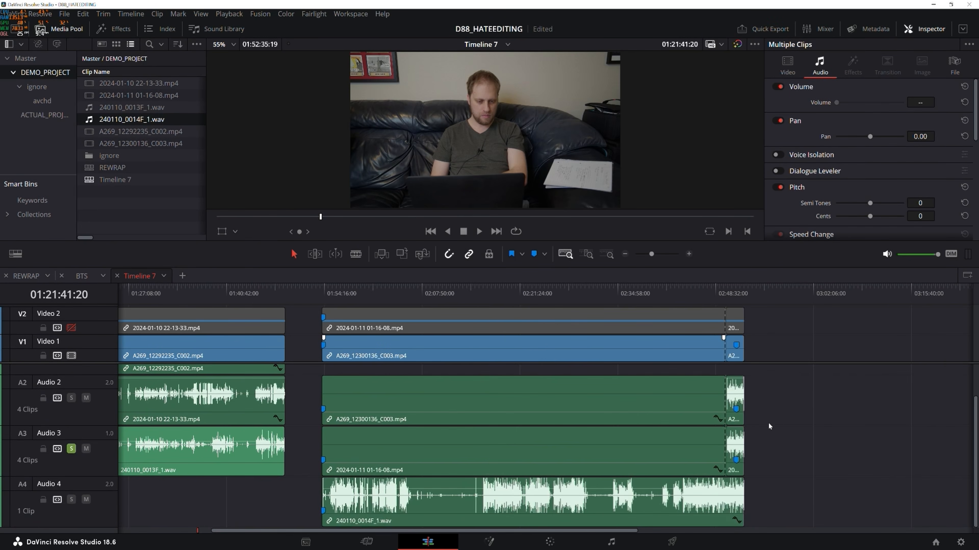
scroll(768, 423, up, 1)
click(571, 520)
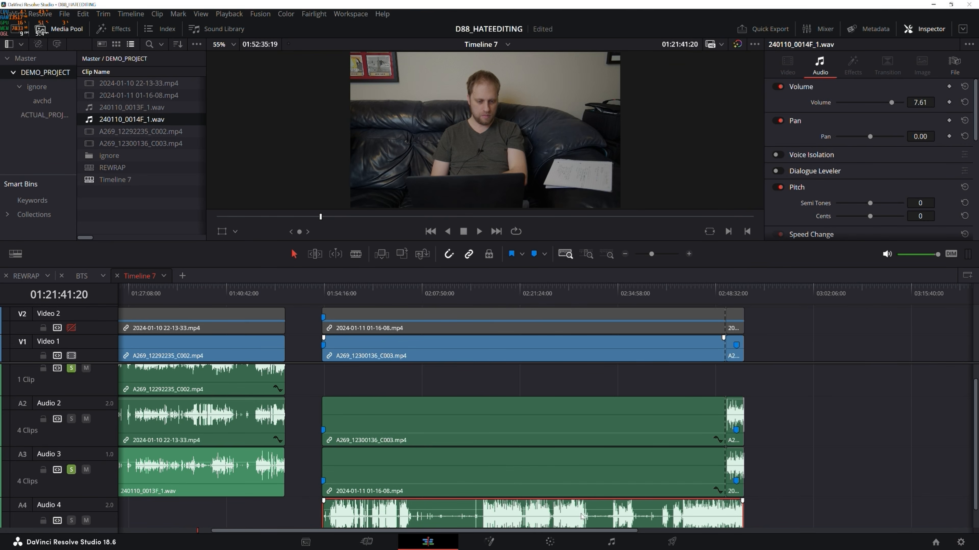
drag(581, 517, 573, 380)
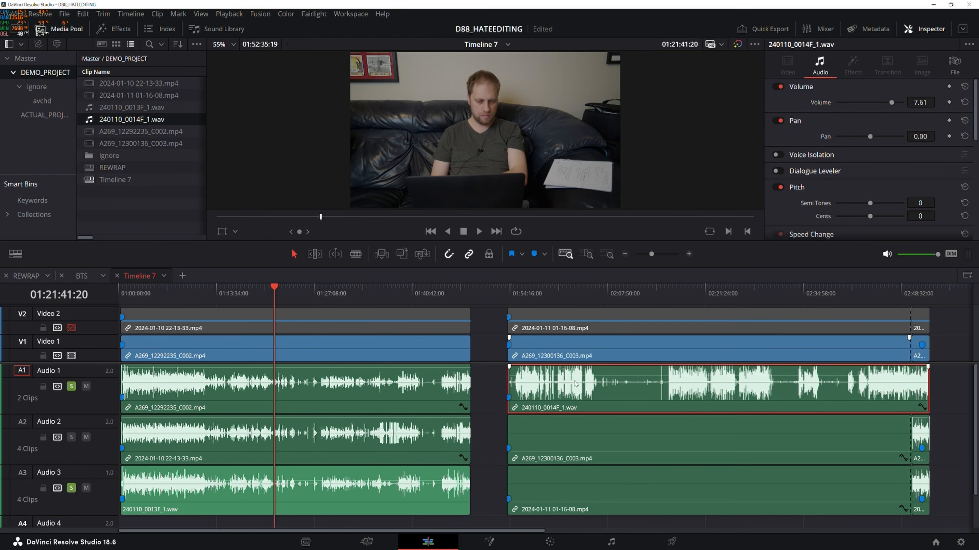
drag(542, 286, 716, 295)
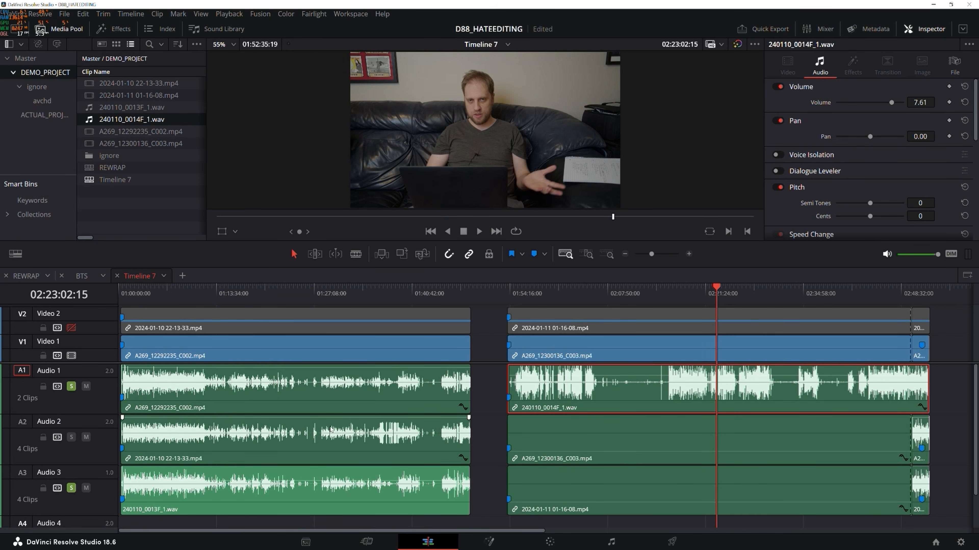
Link 240110_0013F_1.wav with the camera and screen recording clips of the first clip group.
click(235, 285)
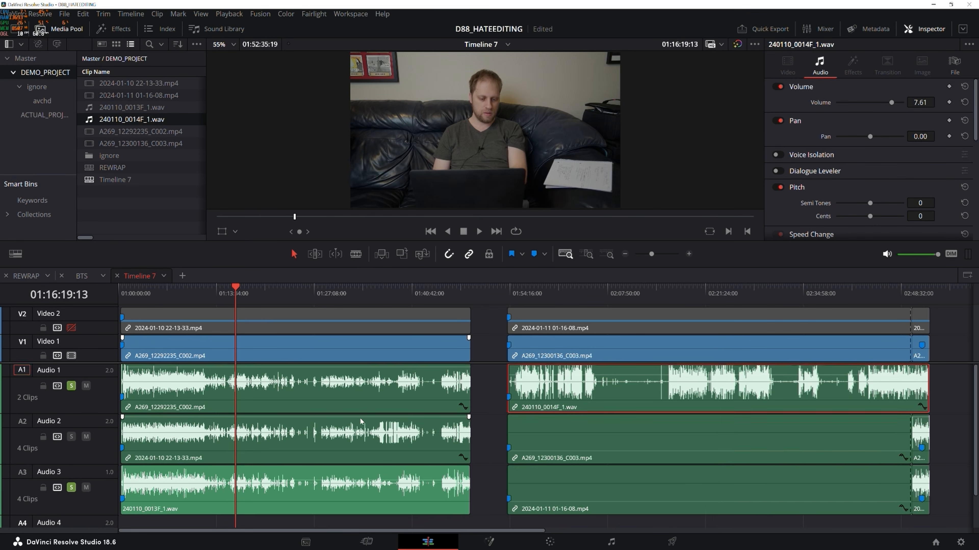
scroll(518, 427, down, 1)
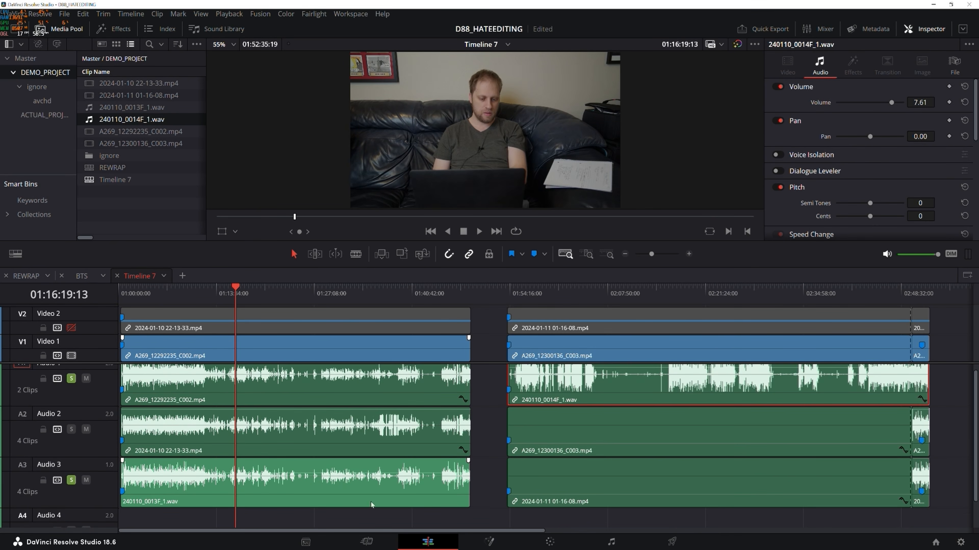
drag(321, 518, 326, 316)
right_click(323, 346)
click(355, 364)
right_click(311, 410)
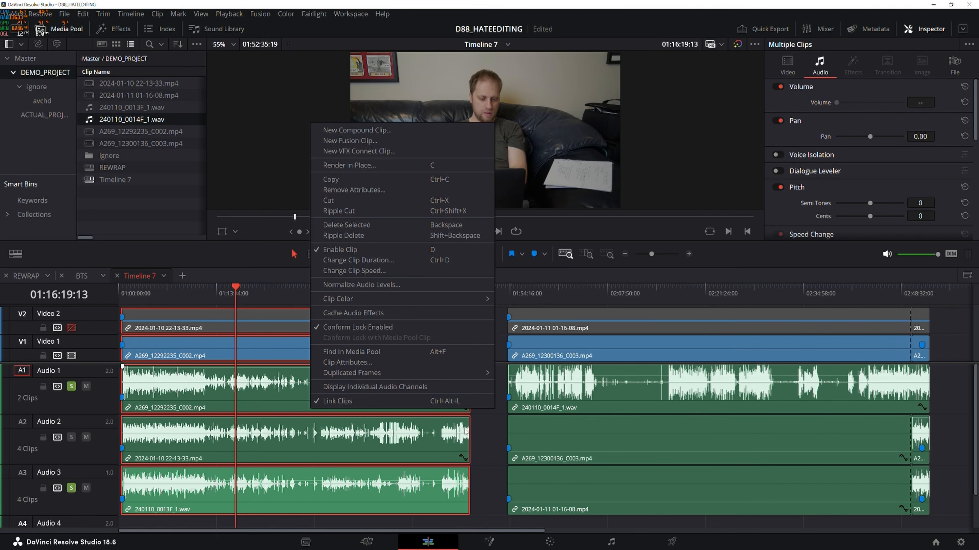
click(487, 446)
Select the three audio clips of the first group and move them down one track.
drag(485, 392, 345, 500)
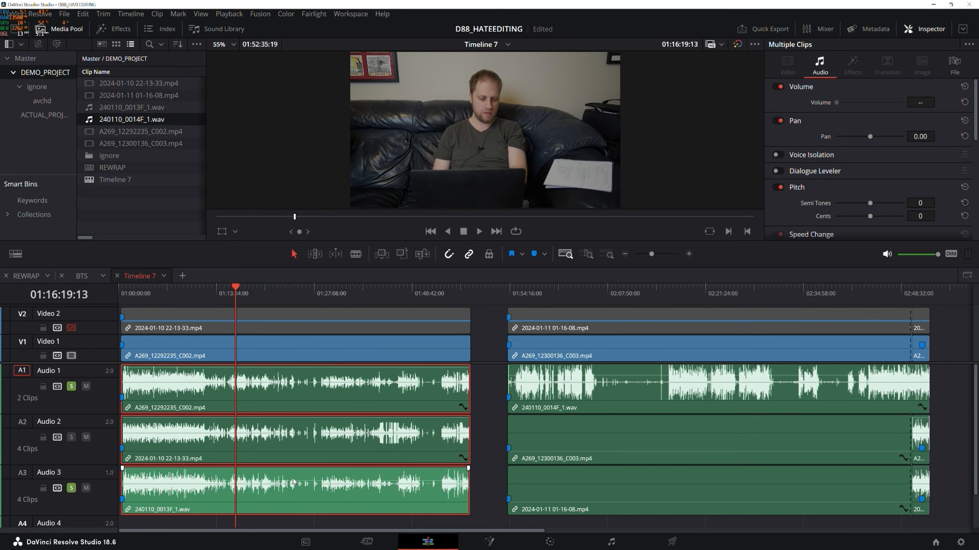
drag(346, 398, 343, 433)
scroll(317, 403, down, 1)
Move 240110_0013F_1.wav from Audio 4 up to Audio 1 above the first group's other audio, and select the linked group.
click(340, 501)
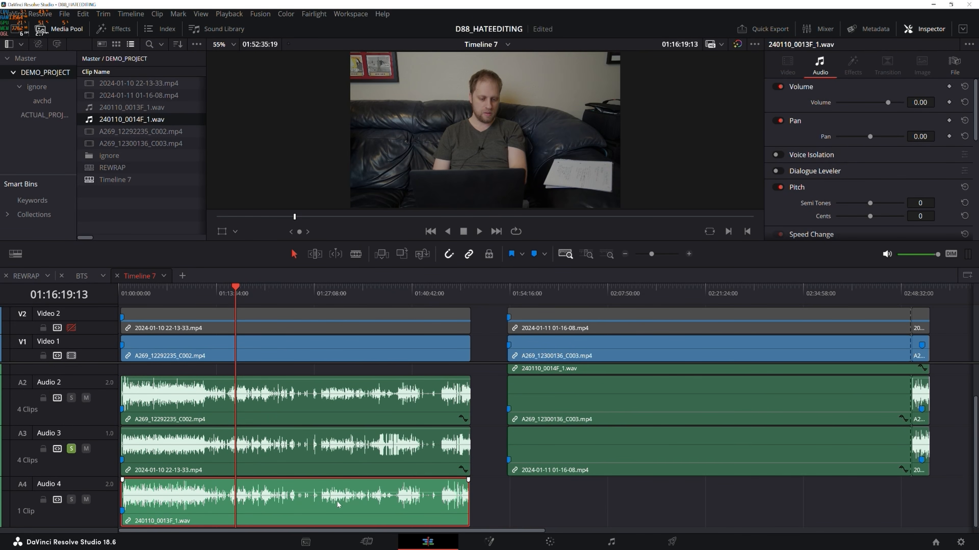
drag(335, 507, 328, 363)
click(366, 324)
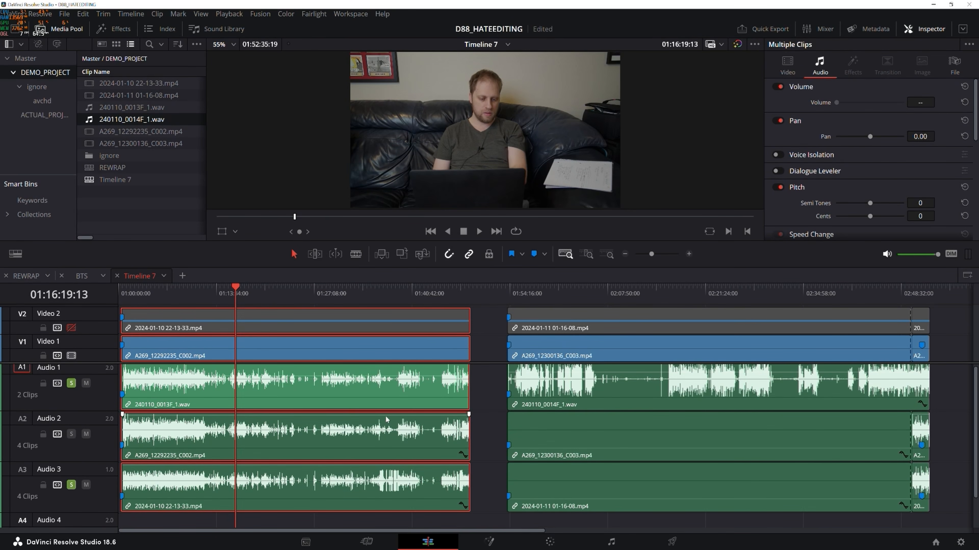
scroll(327, 391, up, 1)
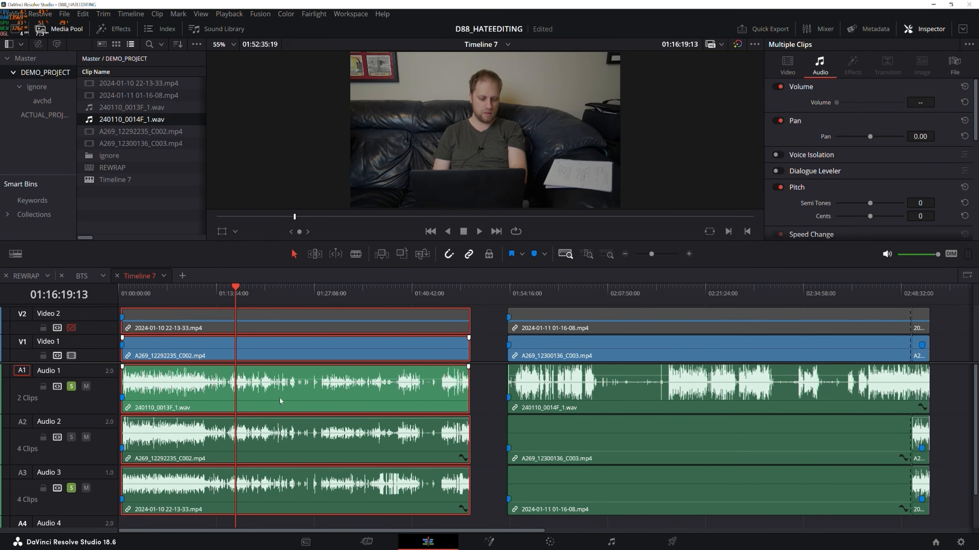
drag(216, 301, 279, 305)
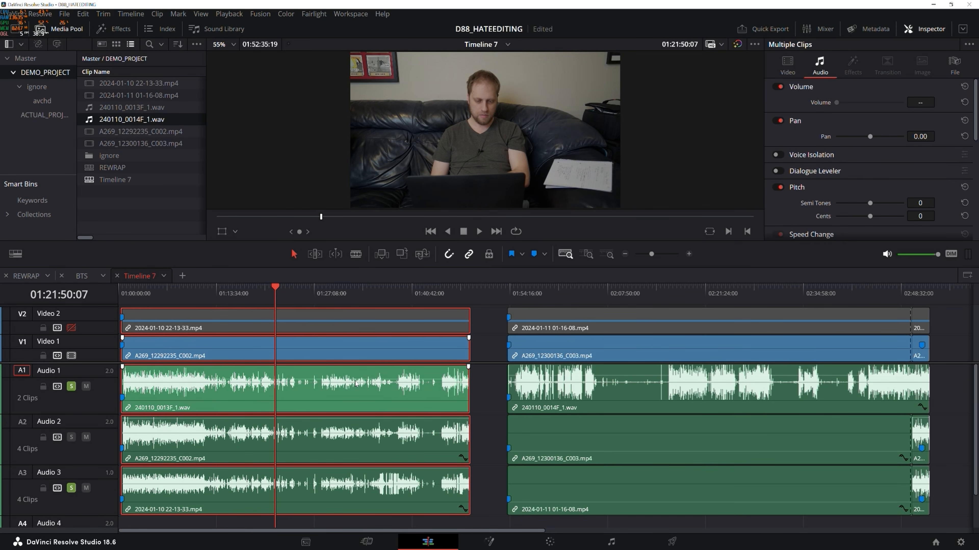
drag(234, 297, 231, 298)
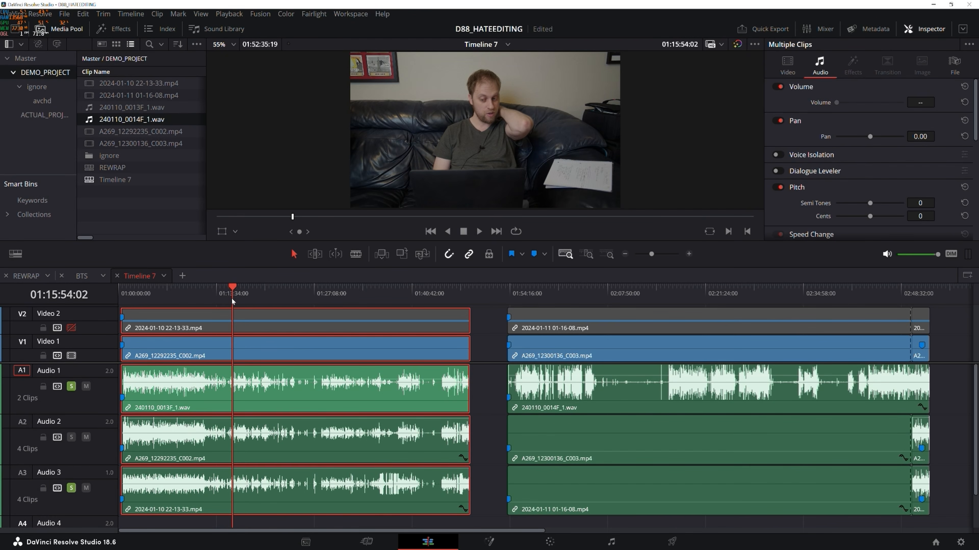
key(Right)
key(Right)
key(Right)
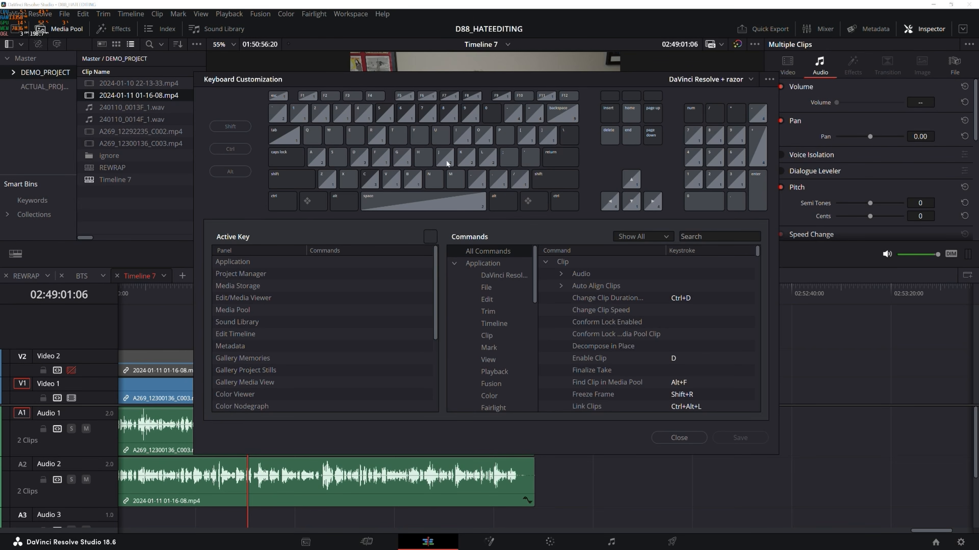
Review the commands assigned to the J, K, L and left and right arrow keys in the keyboard customization.
click(449, 162)
click(469, 162)
click(484, 163)
click(609, 201)
click(651, 203)
click(609, 201)
click(465, 158)
Review the commands assigned to the first keys of the number row in the keyboard customization.
click(274, 111)
click(297, 117)
click(326, 118)
click(336, 114)
click(358, 118)
Review the commands assigned to the R, T and H keys in the keyboard customization.
click(380, 137)
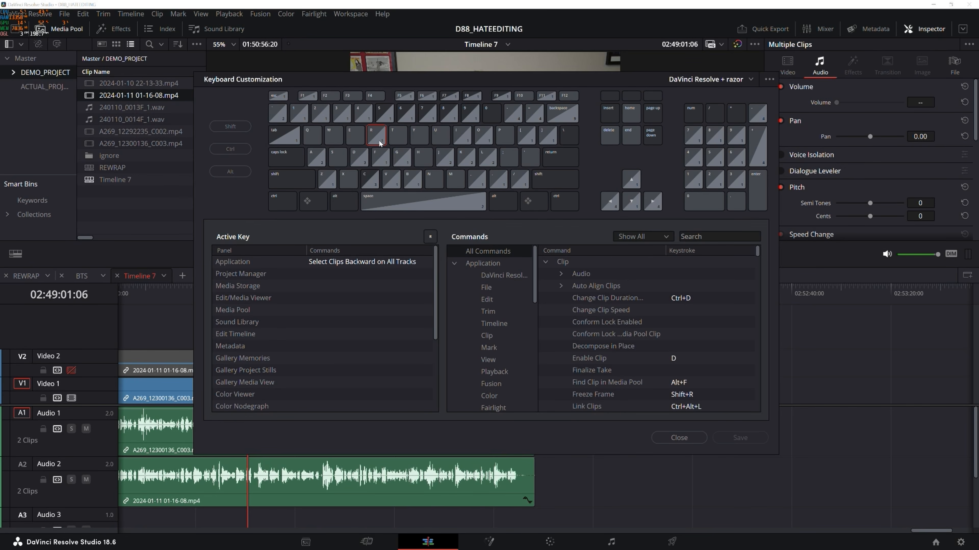
click(398, 139)
click(372, 138)
click(401, 139)
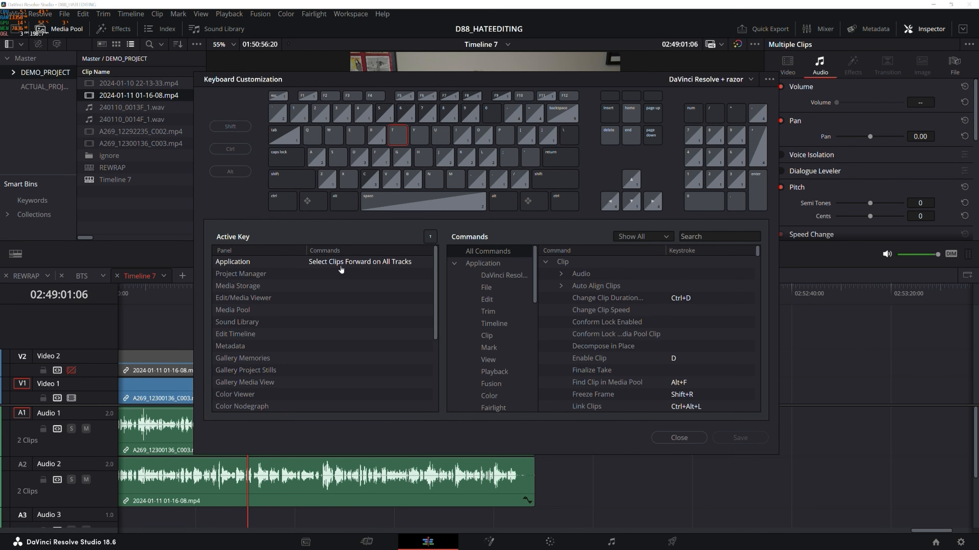
click(423, 156)
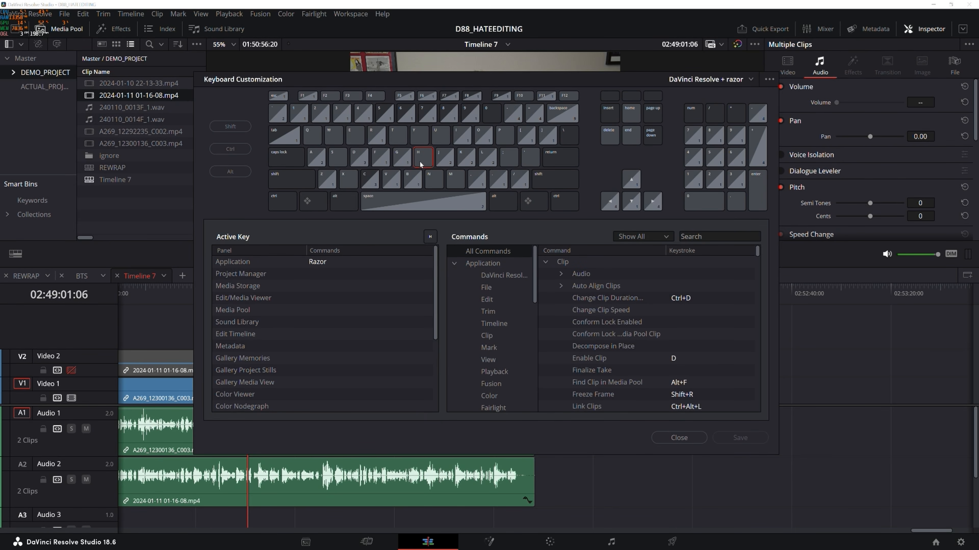
Review the command assigned to the M key in the keyboard customization.
click(454, 180)
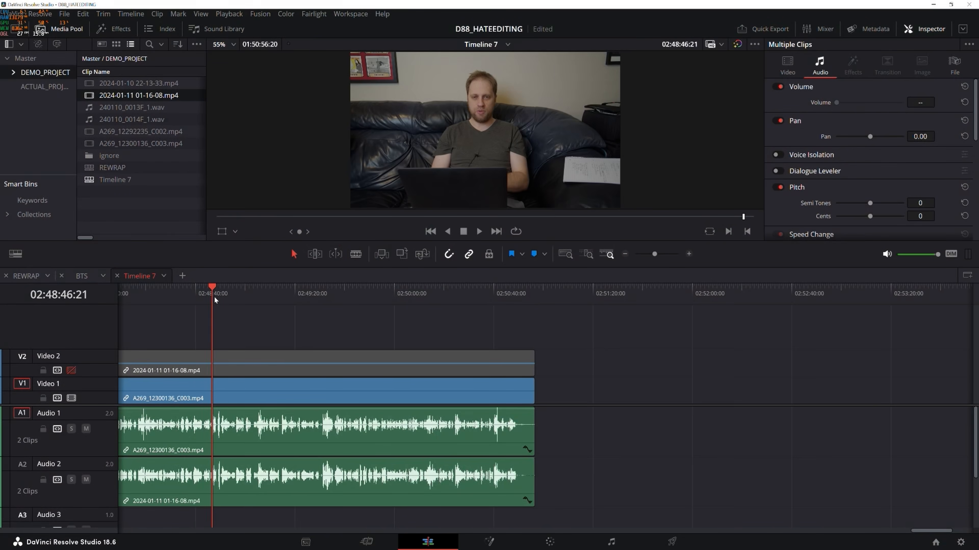
Split the second group's linked video and audio clips at 02:48:14:22 and again at 02:48:16:21.
scroll(358, 315, up, 5)
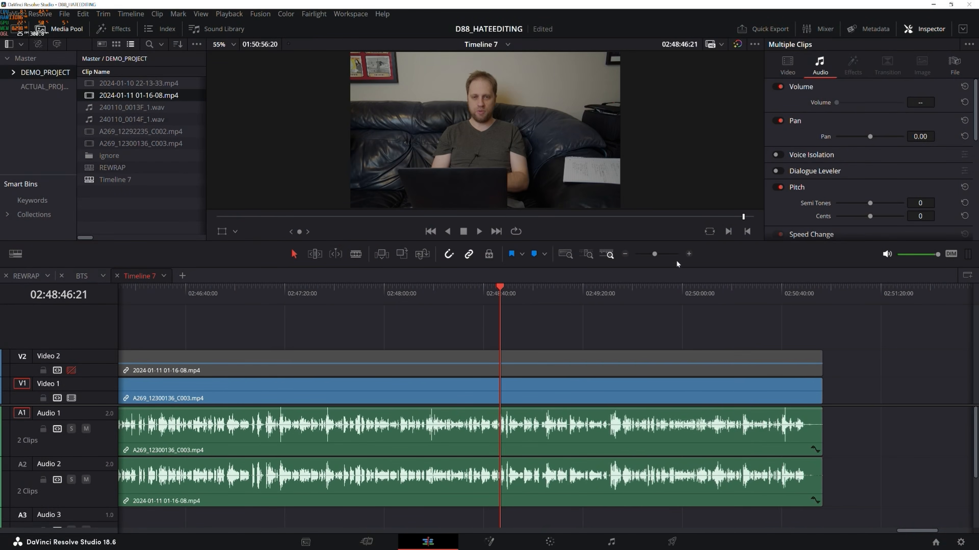
click(689, 254)
click(689, 255)
drag(325, 294, 227, 312)
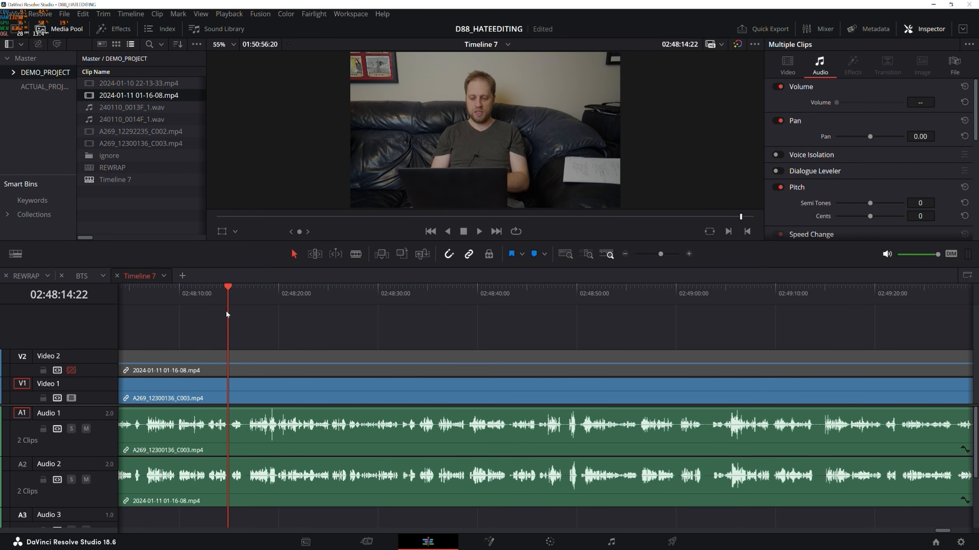
key(ctrl+b)
drag(227, 294, 247, 293)
key(ctrl+b)
Ripple delete the short section between the two cuts, closing the gap, and undo the deletion.
click(241, 353)
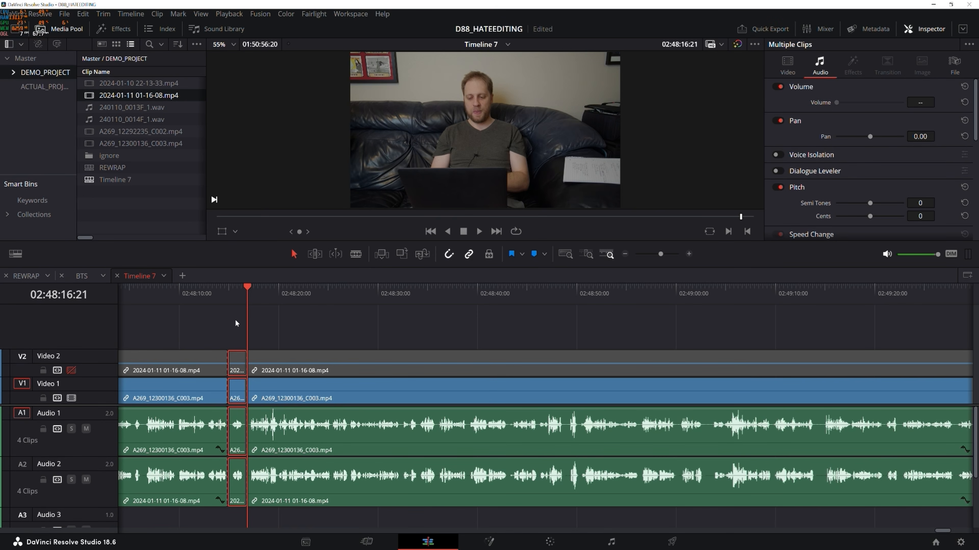
key(Delete)
click(204, 294)
drag(204, 294, 252, 297)
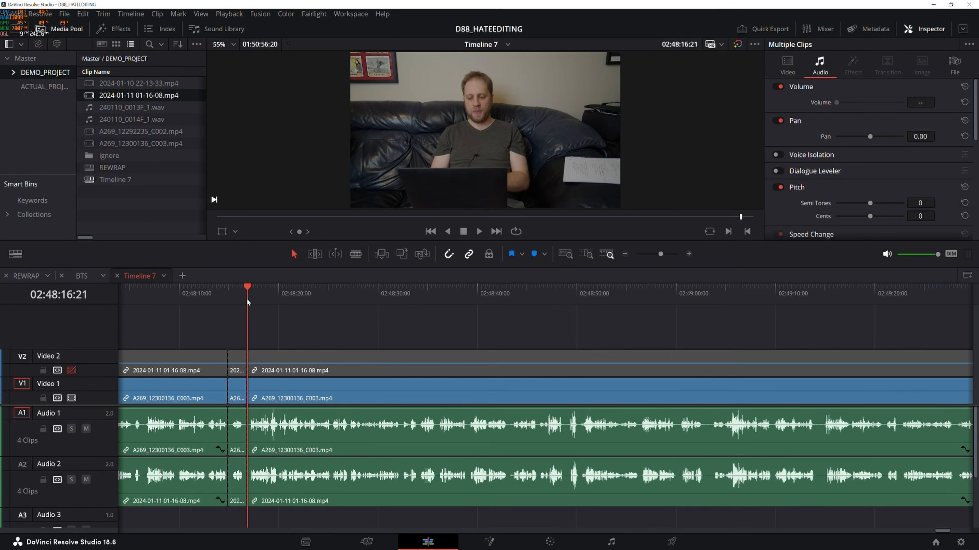
click(238, 379)
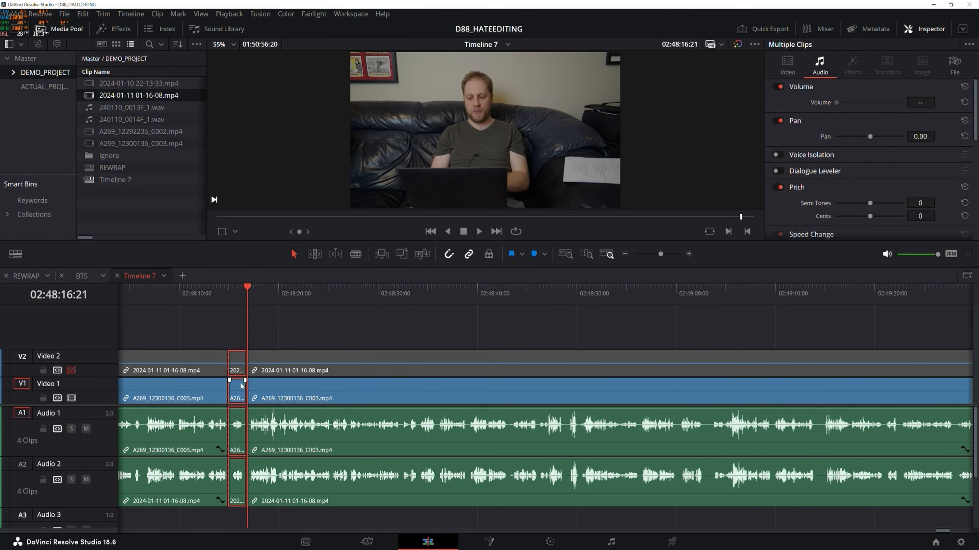
key(Delete)
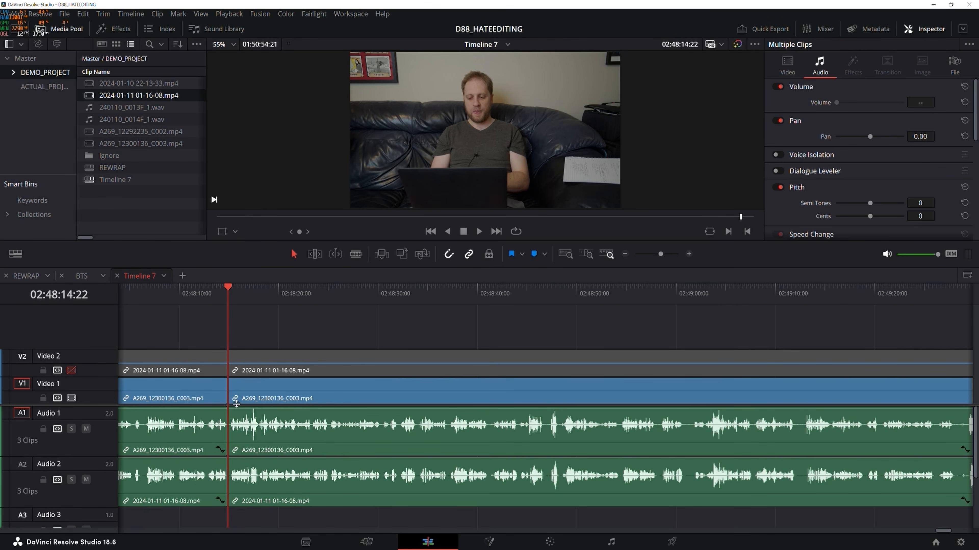
key(ctrl+z)
Delete the short linked section between the two cuts on all tracks, leaving the gap open.
click(237, 363)
key(BackSpace)
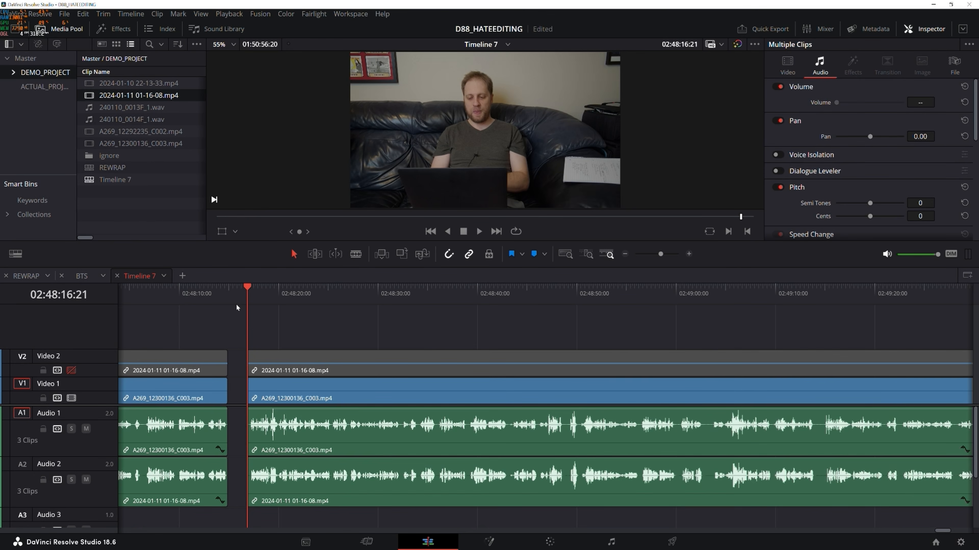
Jump the playhead back and forth between the gap's two edges, selecting the linked clips before and after it.
key(Up)
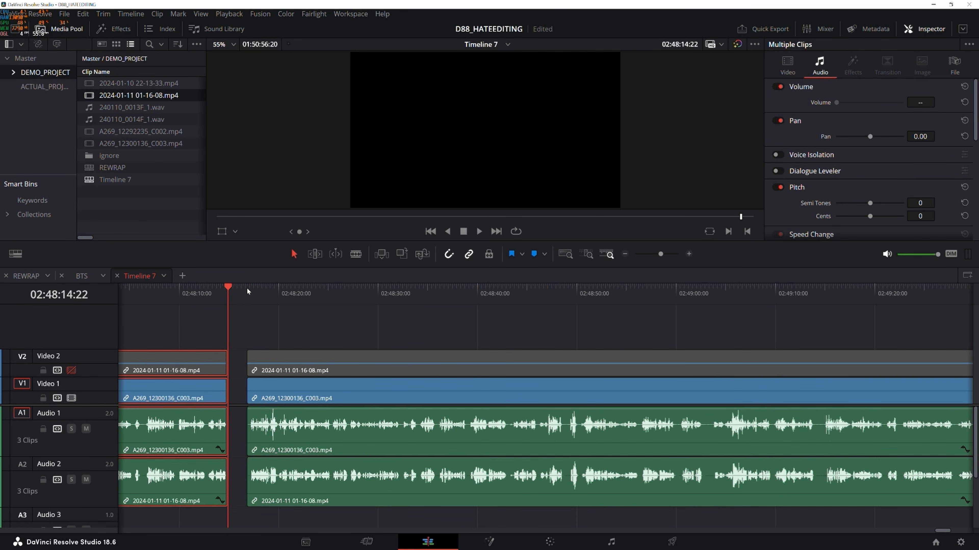
click(244, 296)
click(226, 296)
click(242, 292)
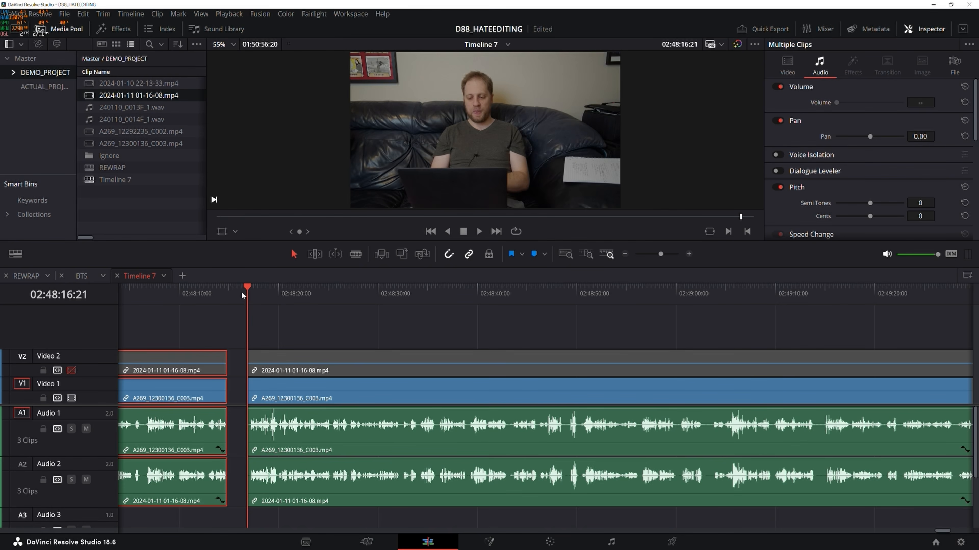
click(227, 297)
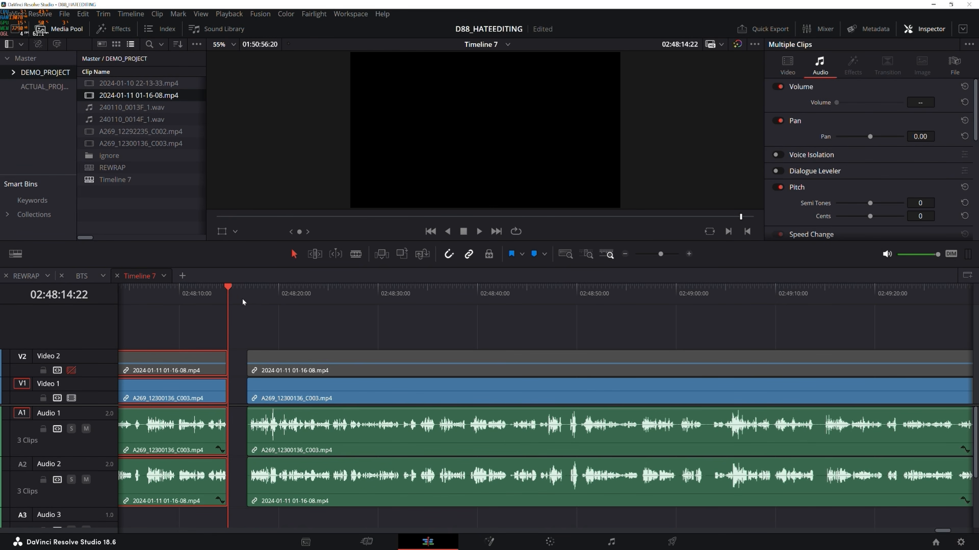
click(238, 295)
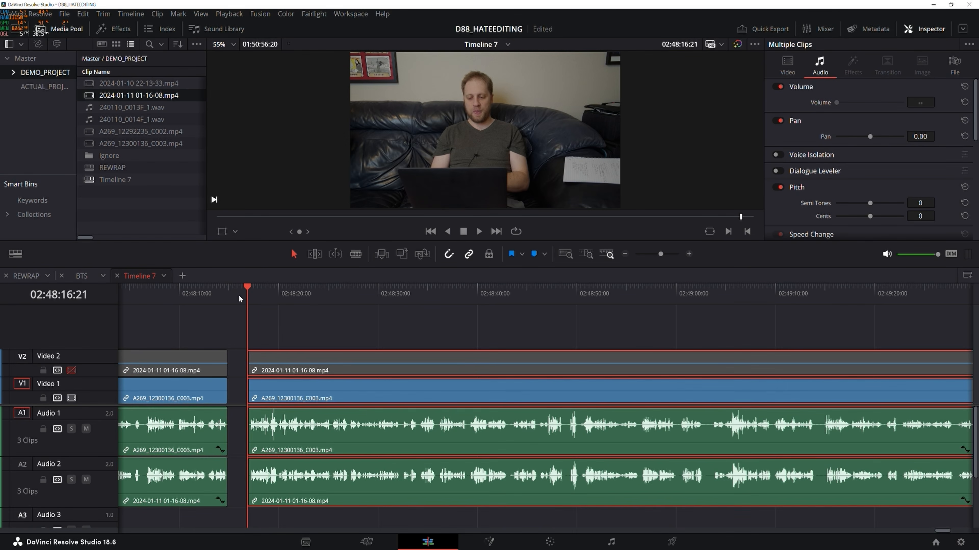
Split the second linked group on all tracks at four spread-out points, including 02:08:48:06 and 02:37:13:01.
click(565, 254)
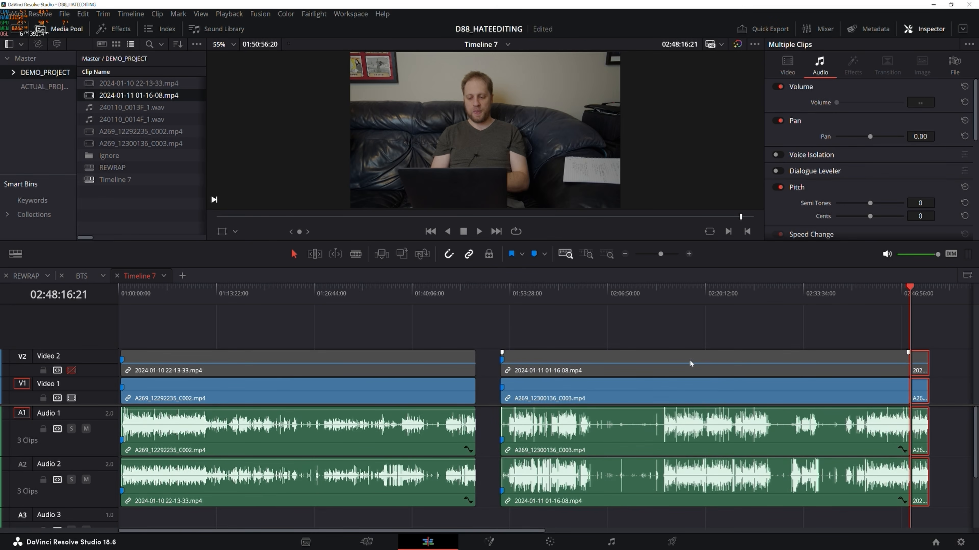
click(705, 301)
key(ctrl+b)
click(763, 297)
key(ctrl+b)
click(829, 297)
key(ctrl+b)
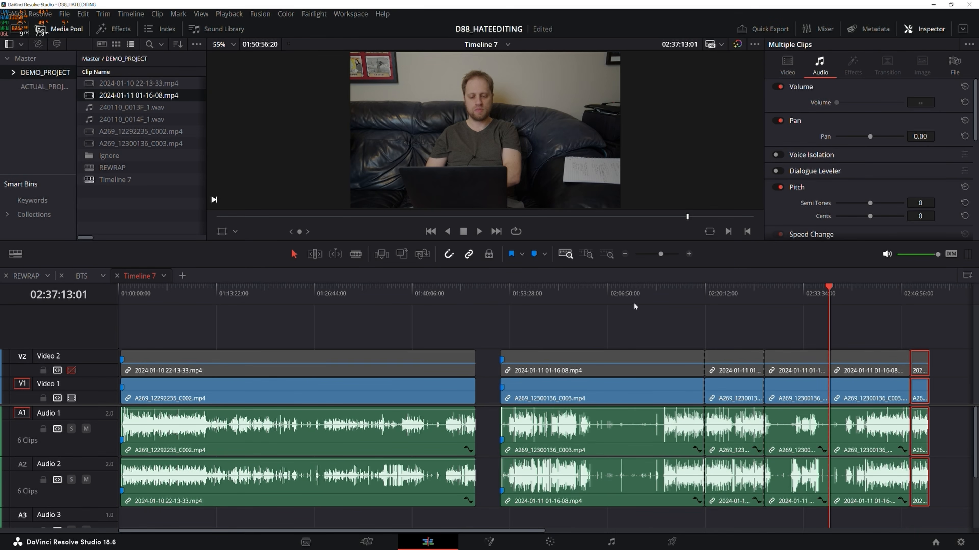
click(621, 301)
key(ctrl+b)
Select all clips forward from 02:10:36:21 on every track and try to shift the selection slightly earlier.
click(634, 307)
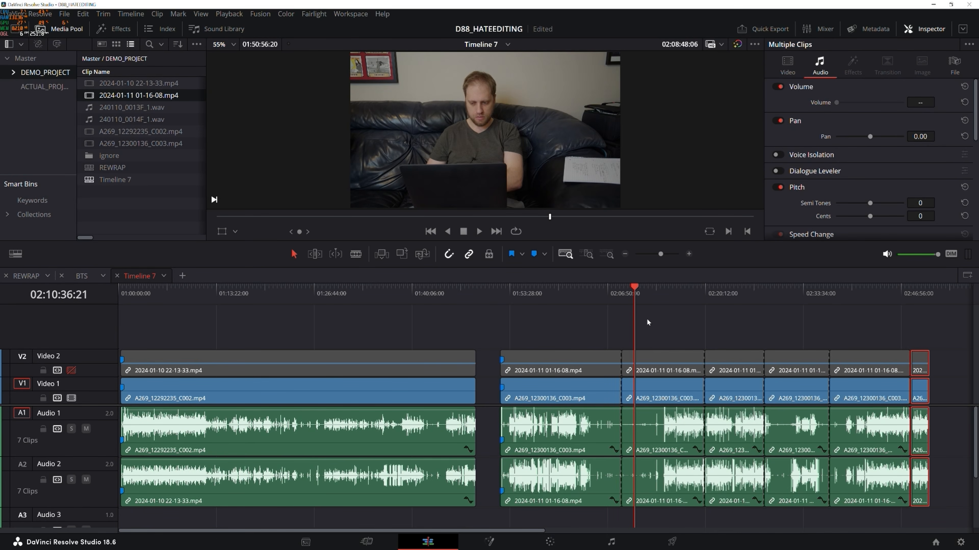
key(y)
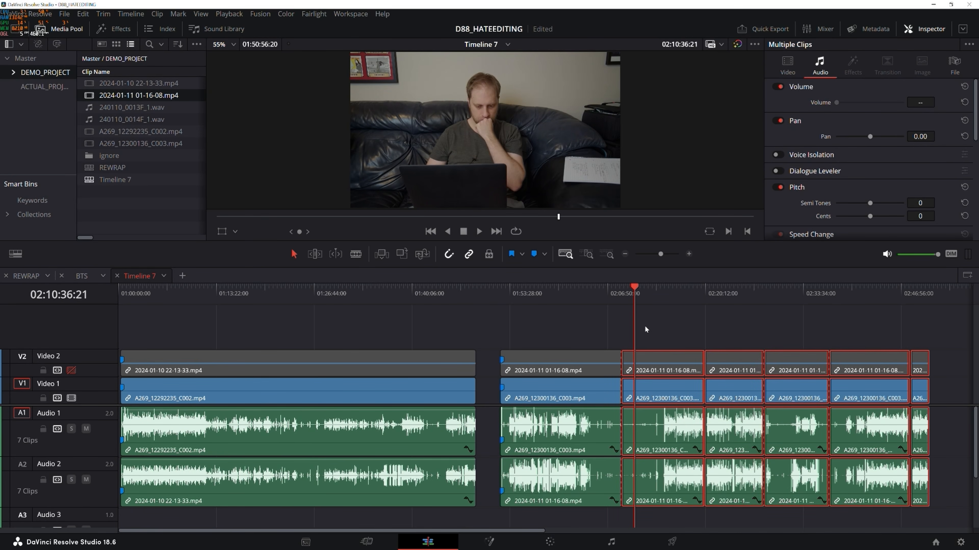
mouse_move(698, 370)
mouse_down()
mouse_move(713, 371)
mouse_move(694, 372)
mouse_up()
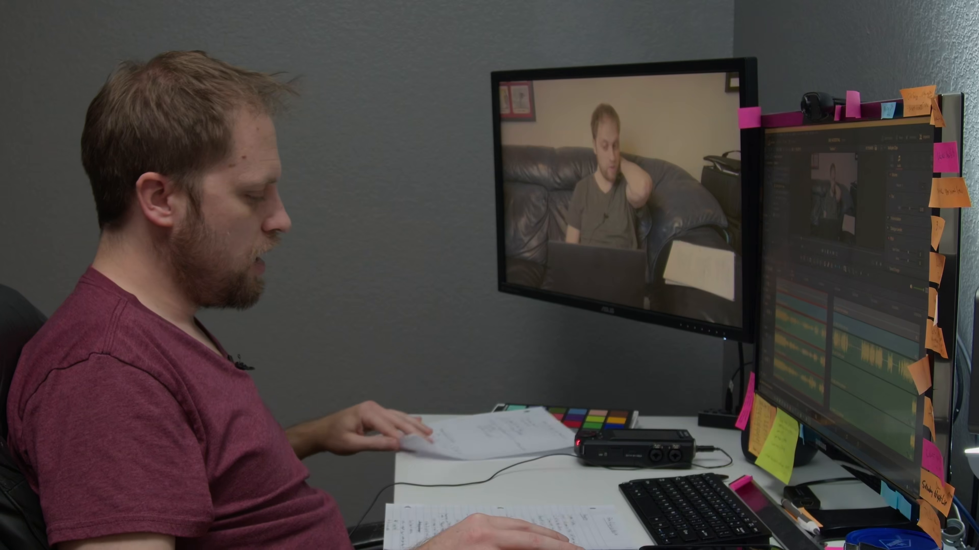
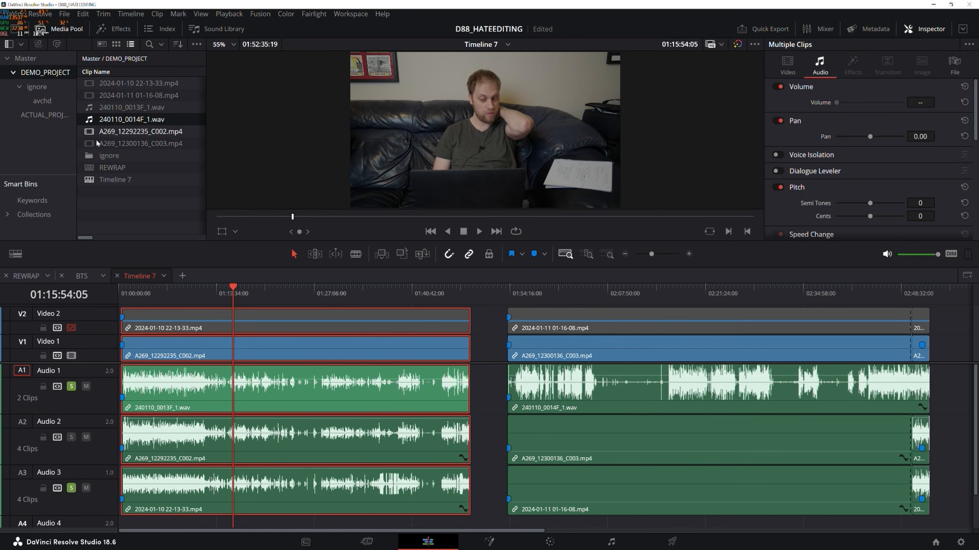
Open the STARTERCAM timeline from the ACTUAL_PROJECT bin and fit the whole edit in view.
scroll(115, 185, down, 4)
double_click(95, 204)
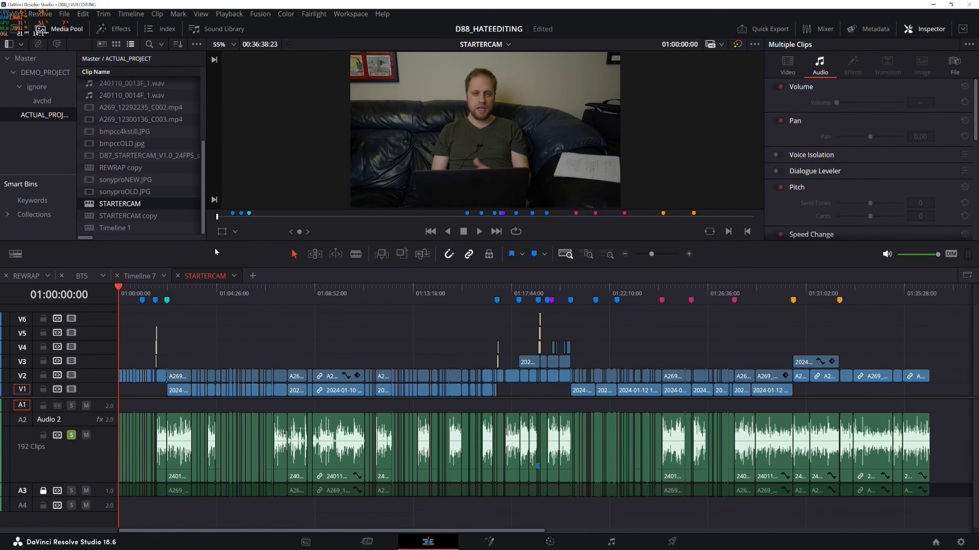
mouse_move(151, 302)
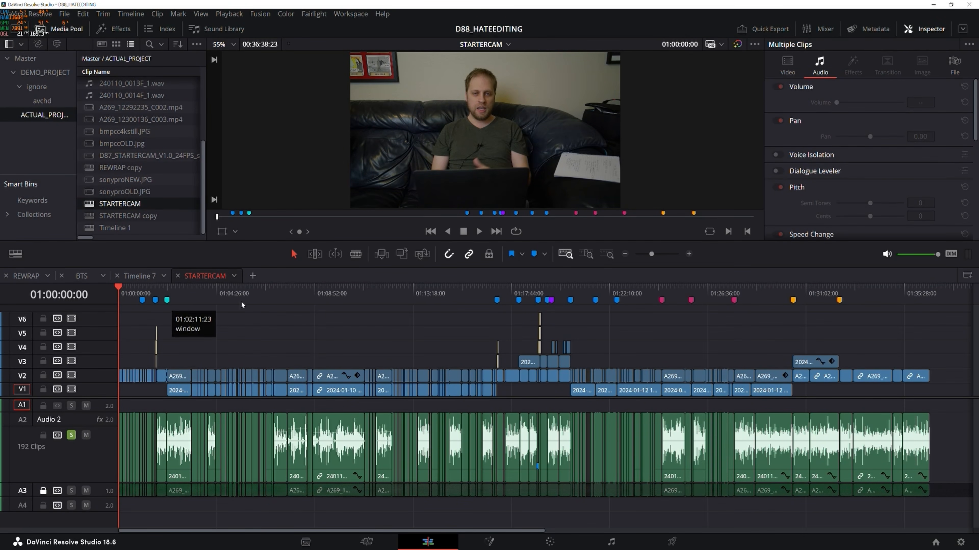
click(654, 255)
drag(653, 255, 645, 255)
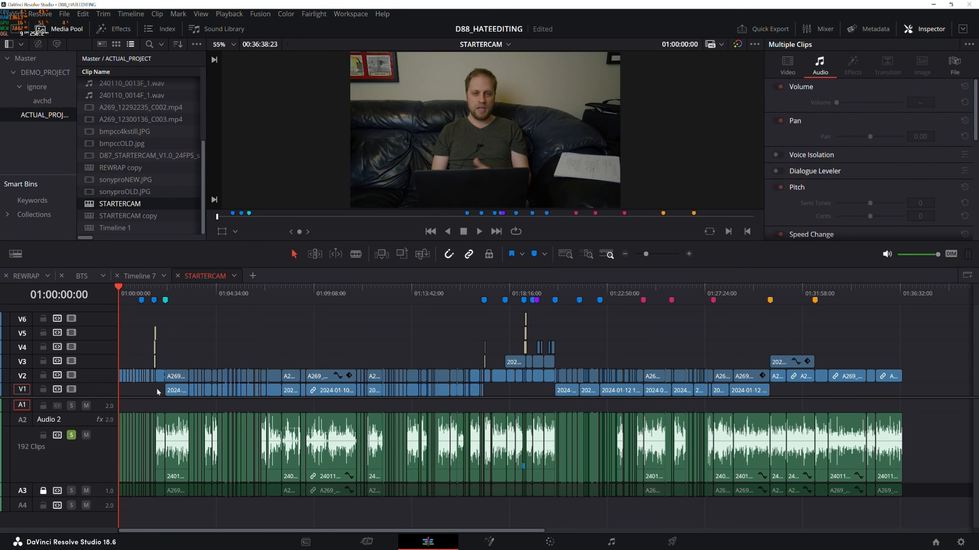
Examine the STARTERCAM edit at its opening, title text, screen-recording sections and the bm4k image marker.
click(180, 300)
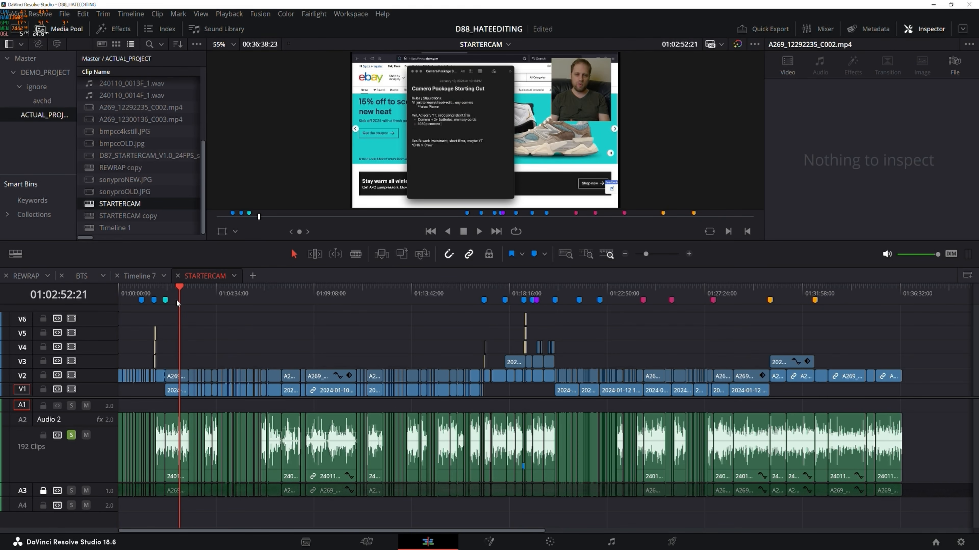
click(126, 299)
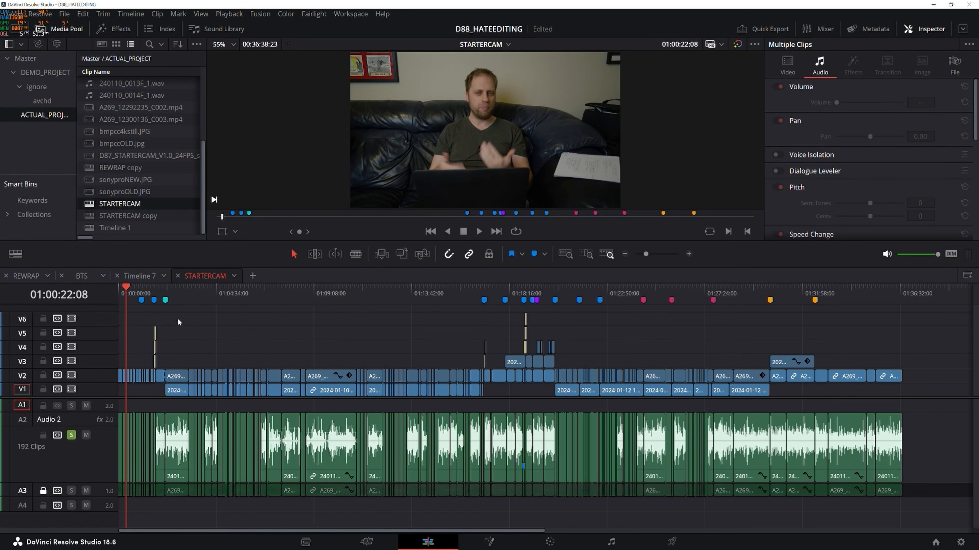
click(176, 299)
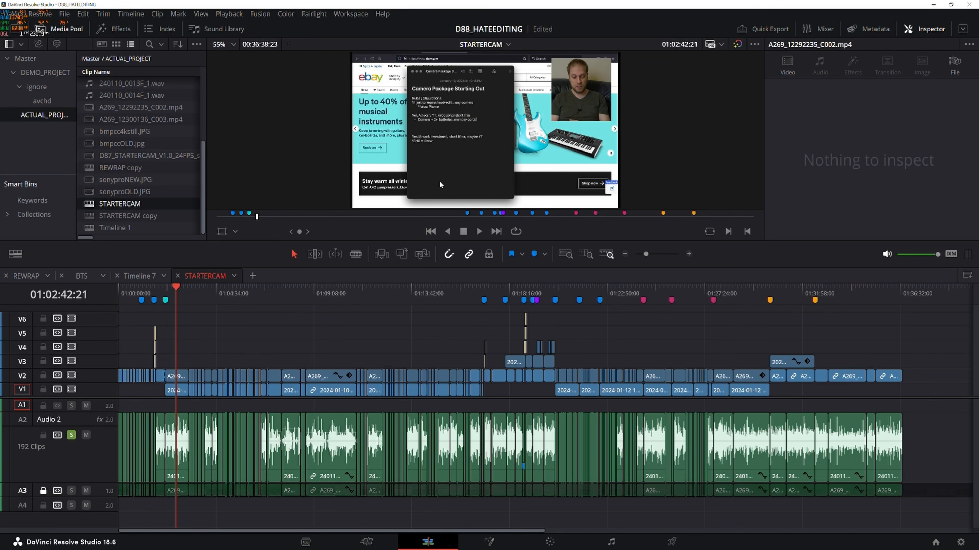
click(151, 292)
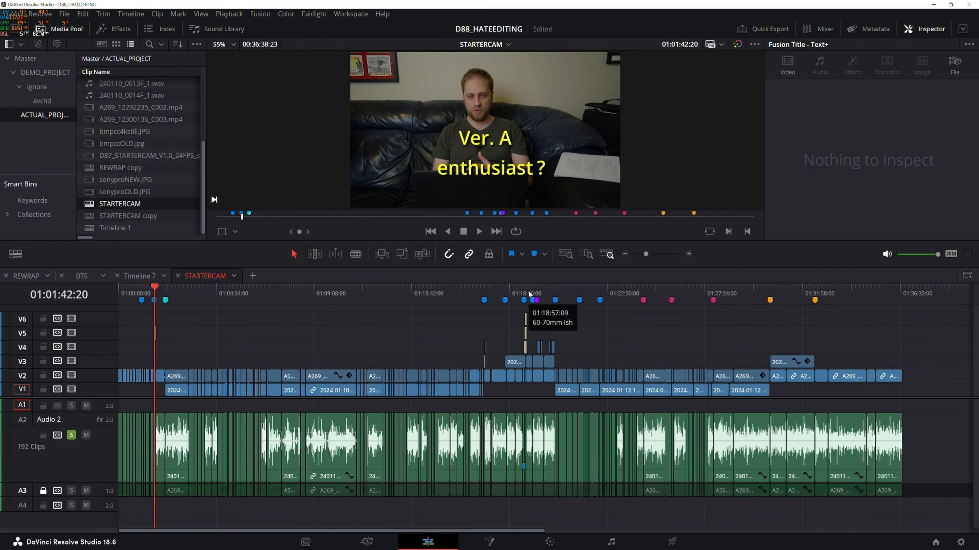
click(544, 291)
mouse_move(545, 291)
mouse_down()
mouse_move(527, 294)
mouse_move(538, 296)
mouse_up()
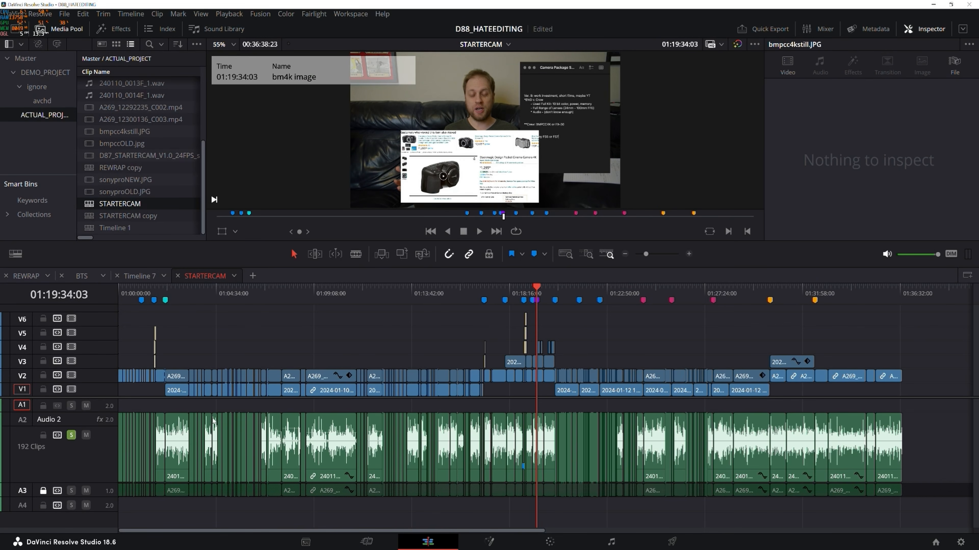
click(188, 295)
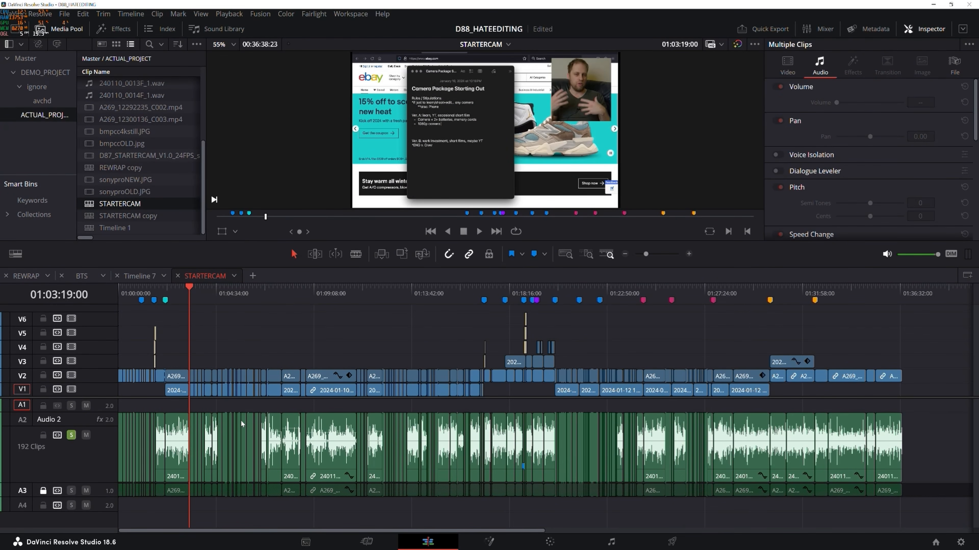
drag(212, 296, 349, 300)
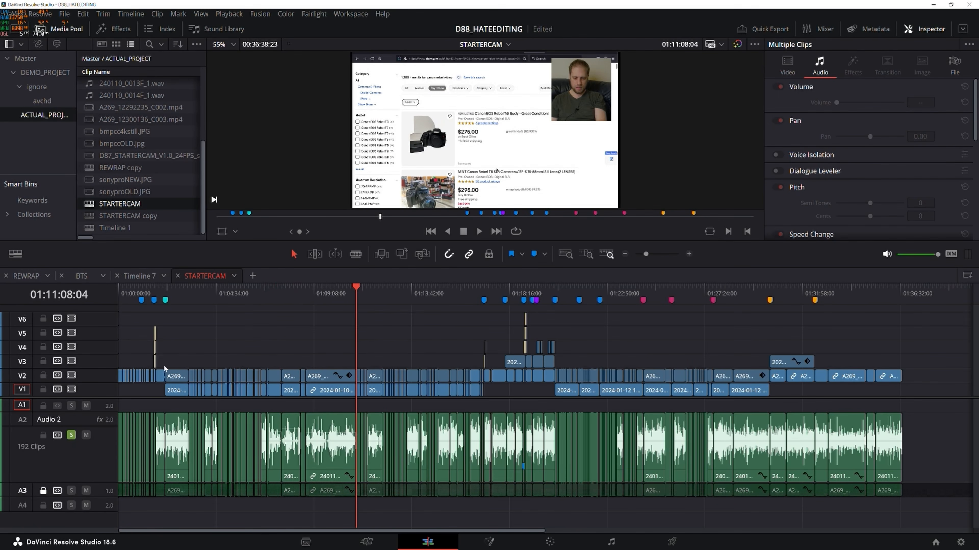
Select several sections of the STARTERCAM edit in turn to check how their video and audio clips are linked.
click(173, 392)
click(180, 494)
click(209, 393)
click(230, 391)
click(274, 391)
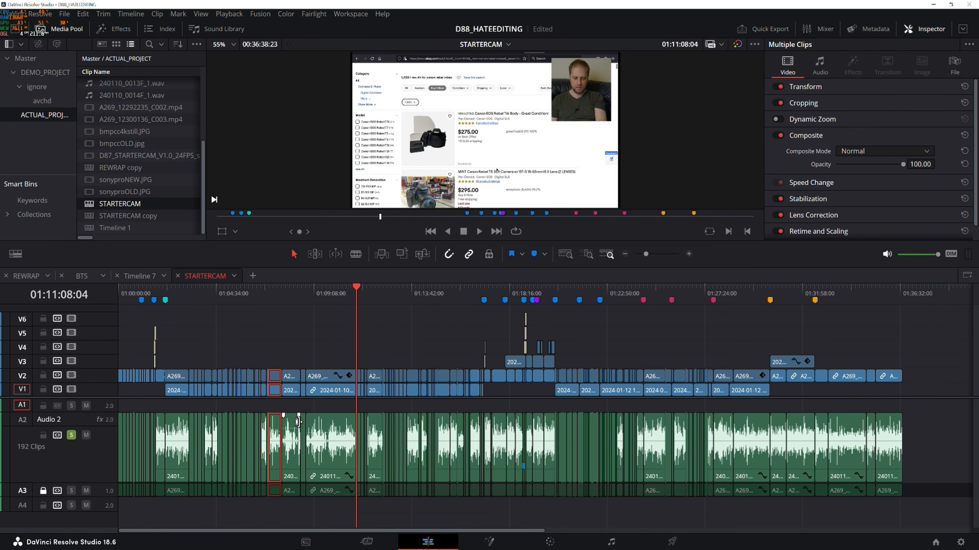
Disable video tracks 3 to 6 and scrub through the opening clip up to 01:00:13:01.
drag(204, 293, 118, 299)
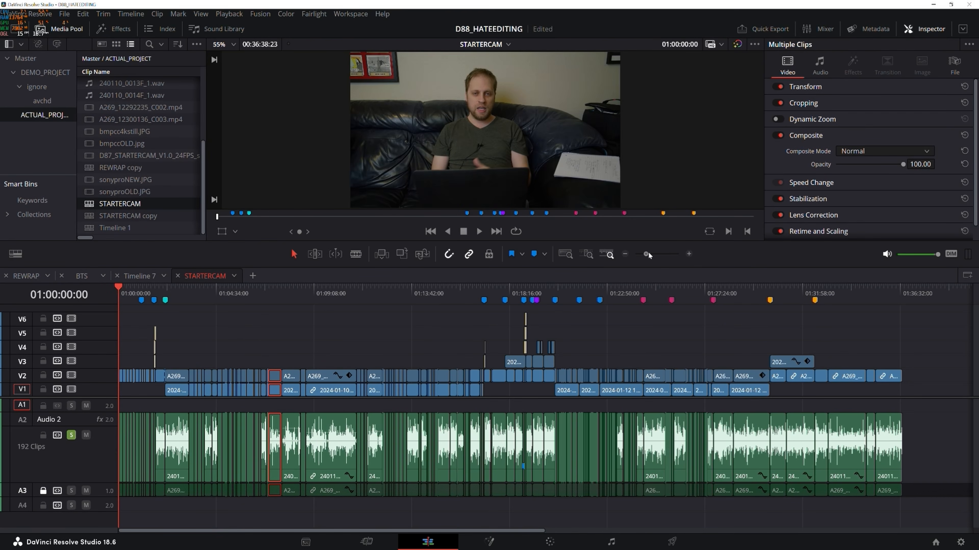
drag(646, 255, 658, 255)
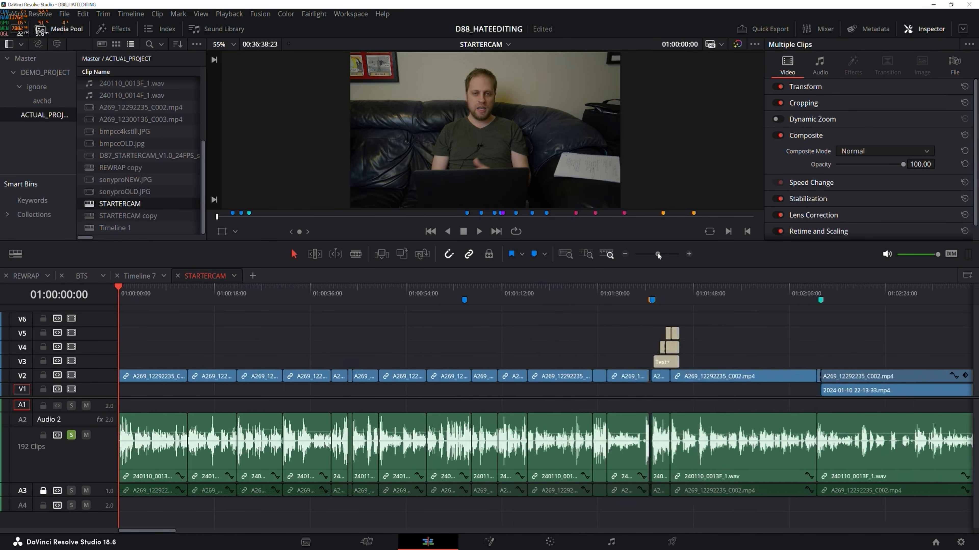
click(71, 361)
click(71, 346)
click(71, 333)
click(71, 319)
drag(131, 293, 188, 292)
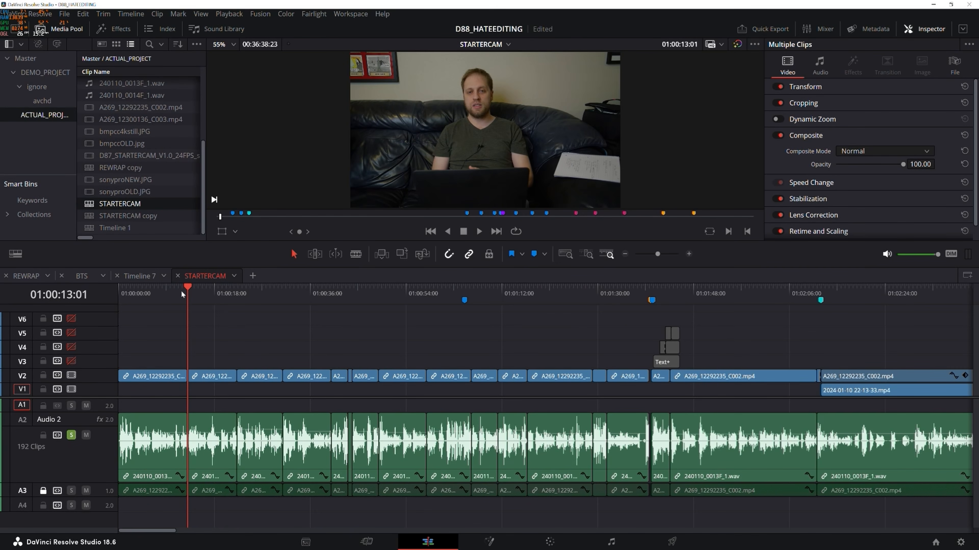
On Timeline 7, split the first linked group at 01:13:34:04 and 01:13:41:03, and select the section between the cuts.
click(141, 276)
drag(205, 292, 216, 292)
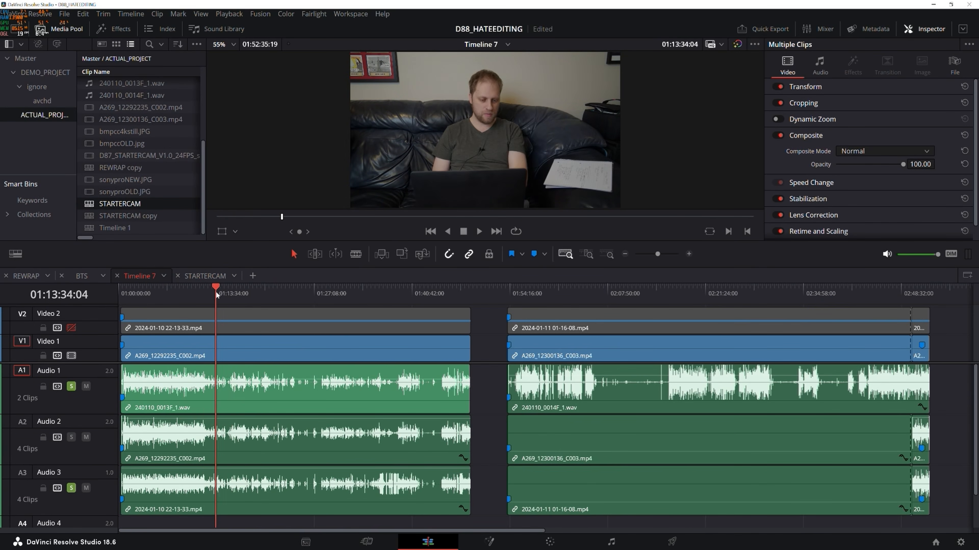
key(ctrl+b)
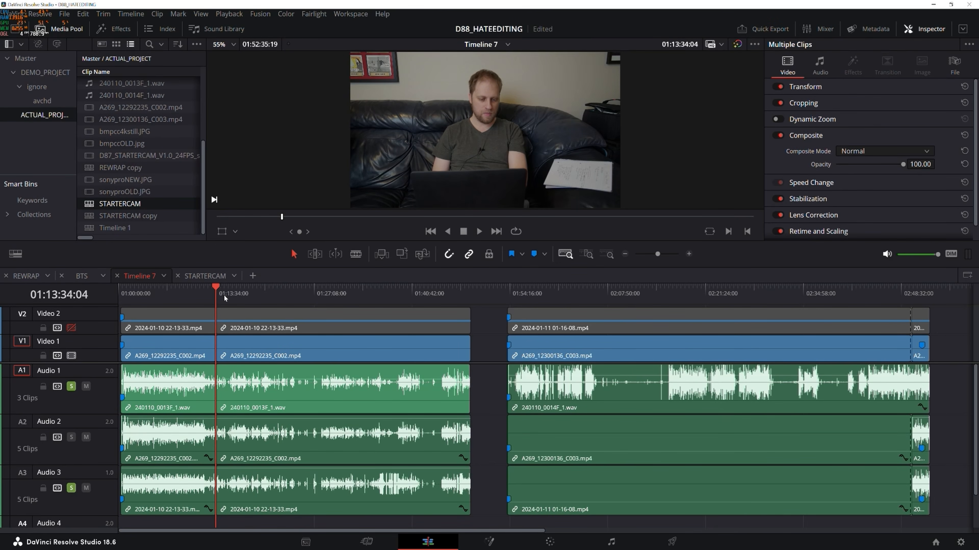
click(606, 254)
drag(580, 292, 582, 293)
key(ctrl+b)
click(563, 331)
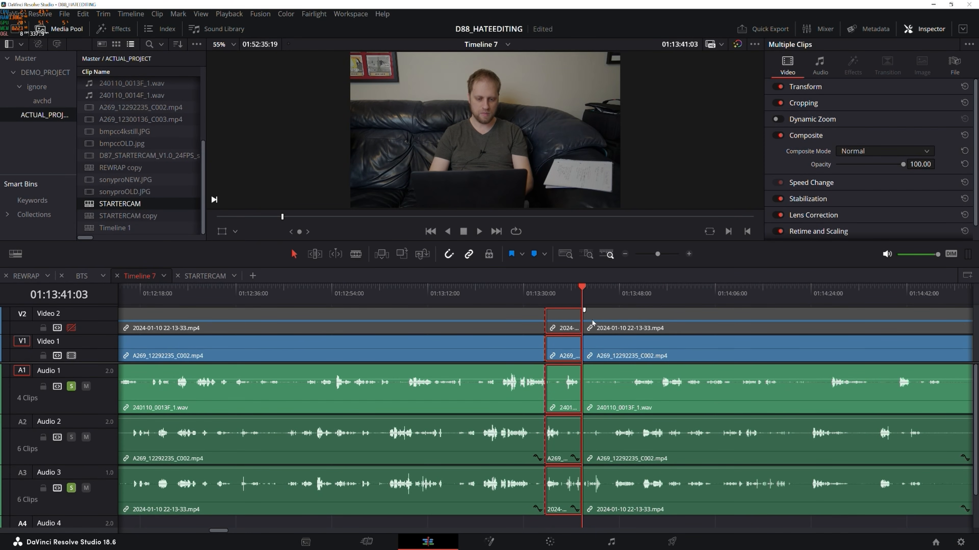
Delete the section between the cuts at 01:13:34:04 and 01:13:41:03, closing the gap with the following linked clips.
key(Delete)
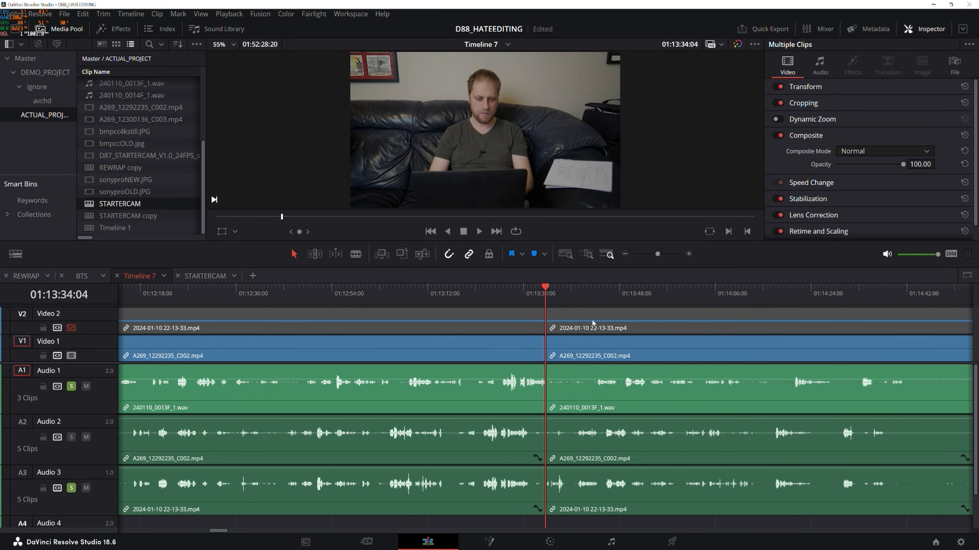
key(ctrl+z)
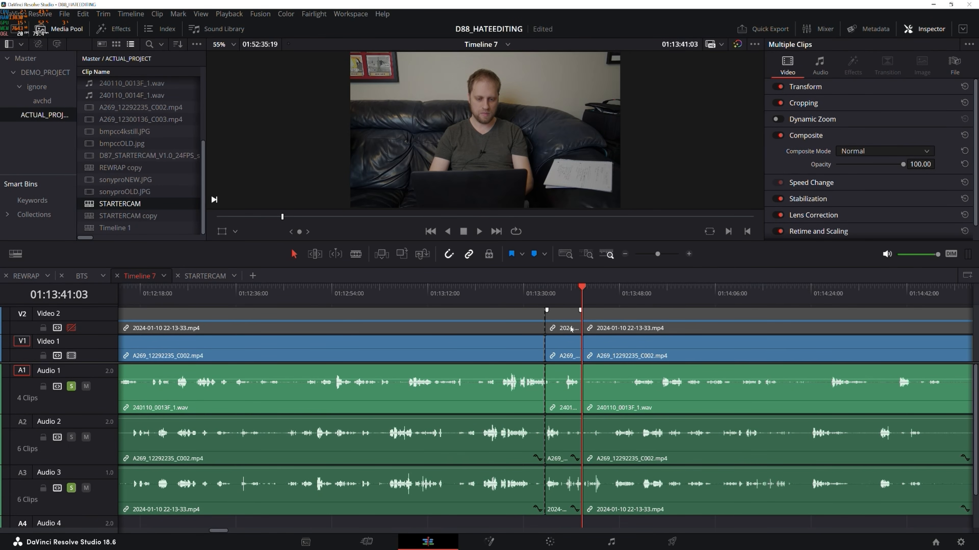
click(561, 323)
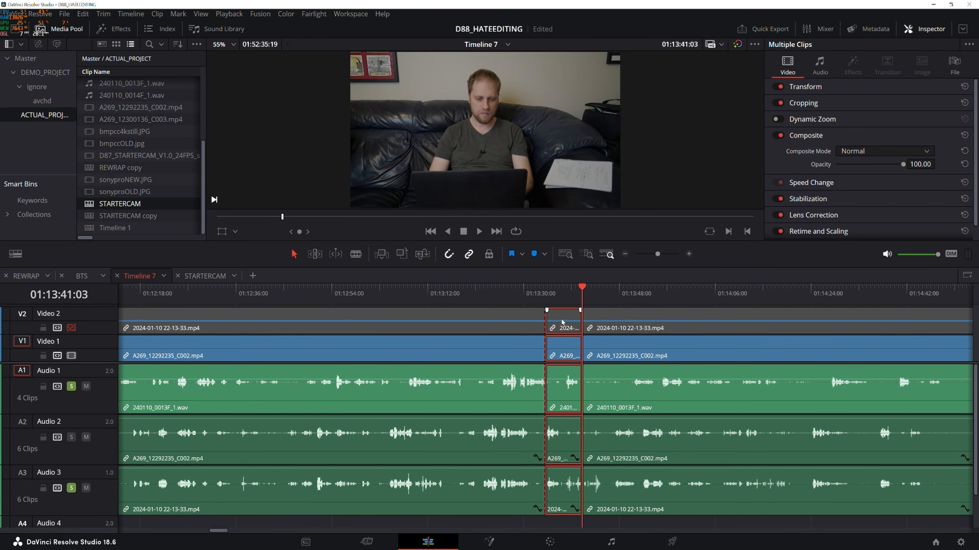
key(BackSpace)
drag(621, 326, 590, 328)
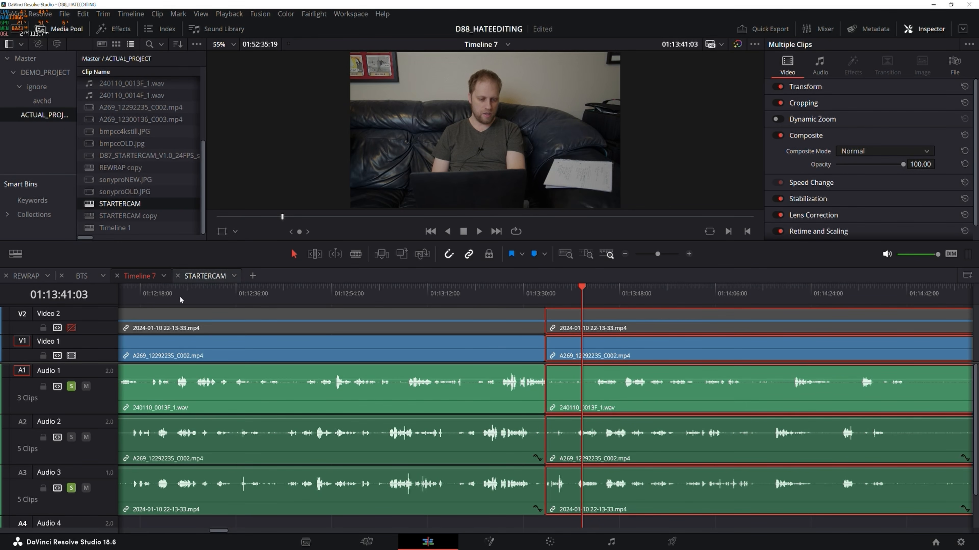
Switch to the STARTERCAM timeline and scrub through its opening clip to the first cut at 01:00:13:01.
click(205, 276)
drag(121, 311, 188, 322)
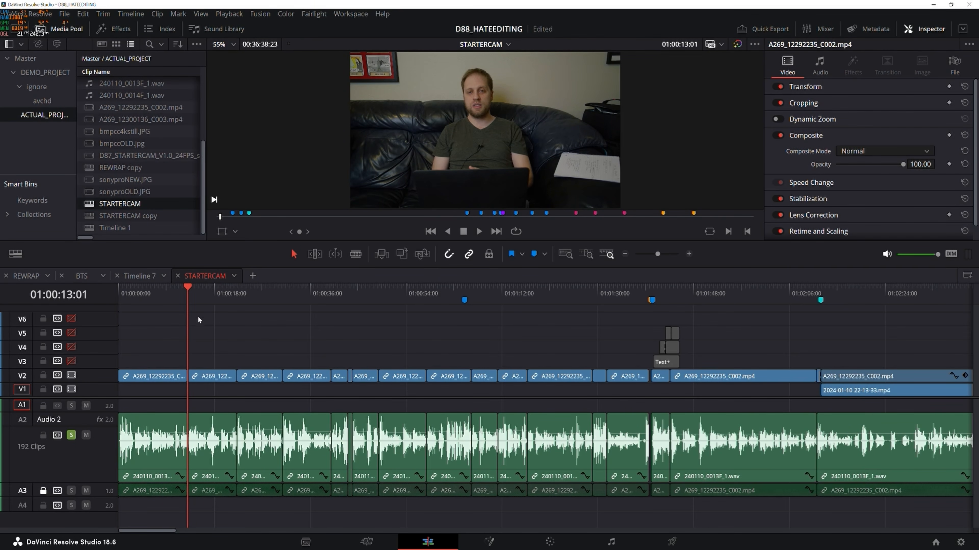
Ripple-delete the second linked section of the STARTERCAM edit, then undo the deletion.
click(203, 377)
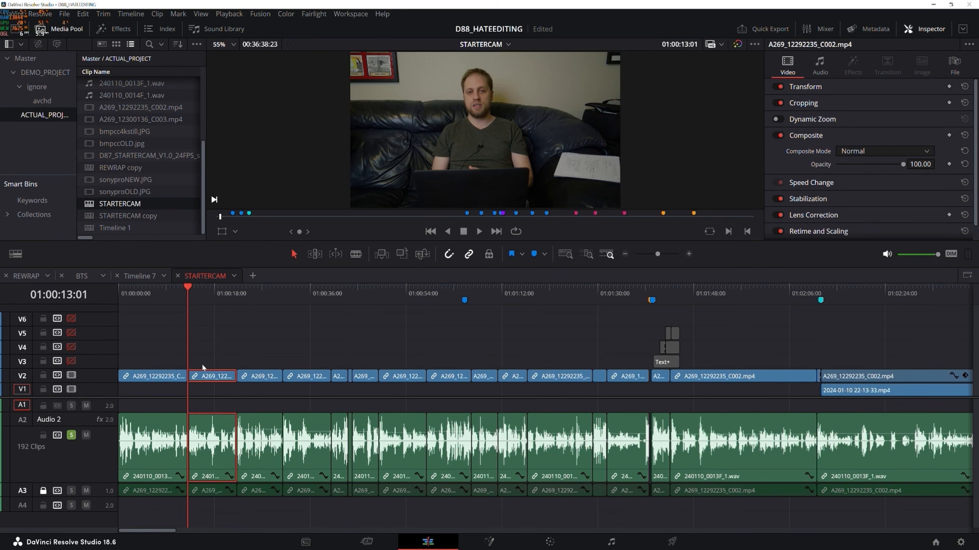
key(Delete)
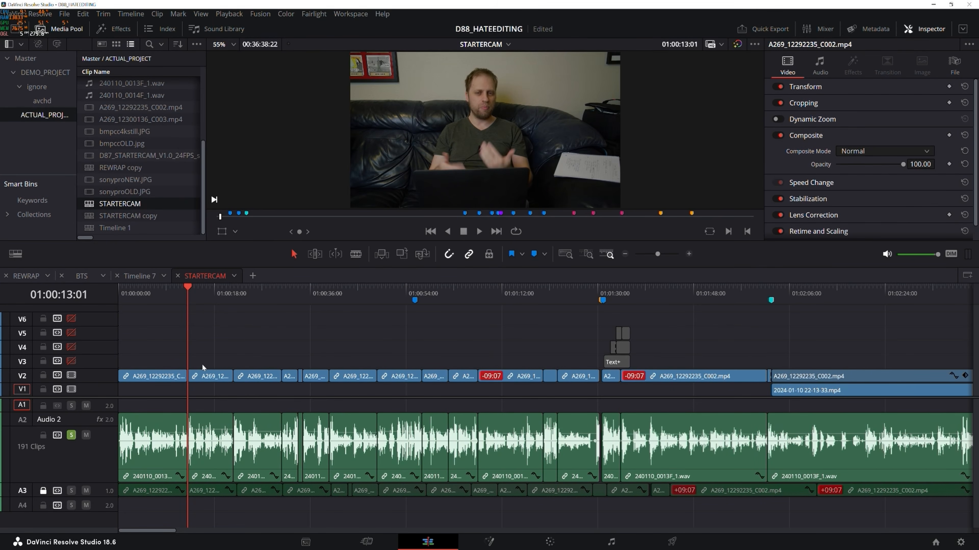
key(ctrl+z)
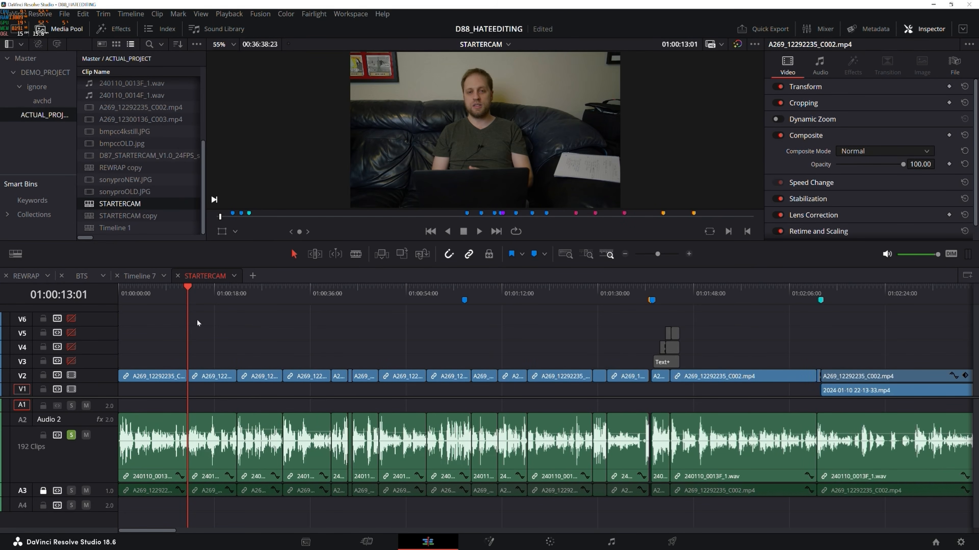
Scrub through STARTERCAM's talking-head and screen-recording sections with the whole timeline in view, ending at 01:02:37:08.
drag(134, 306, 759, 304)
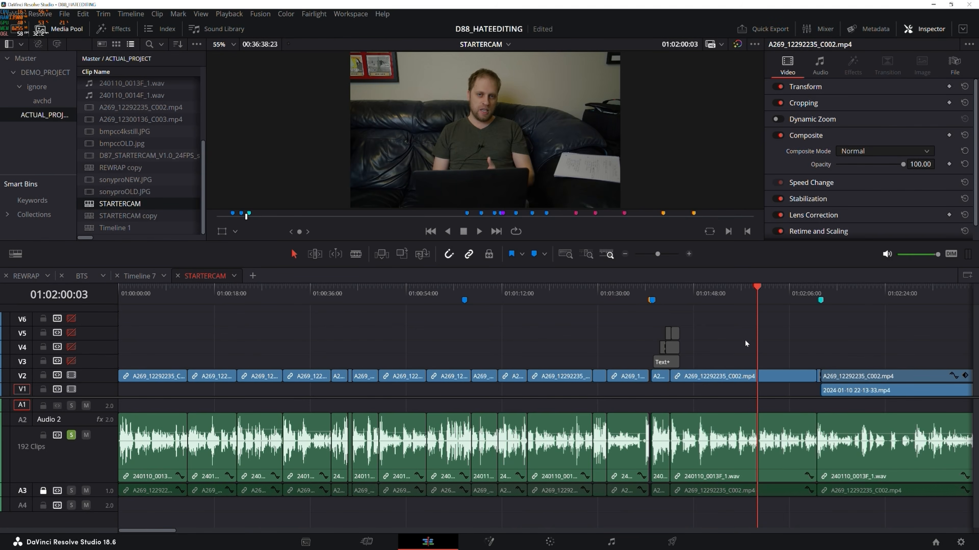
scroll(552, 340, right, 5)
drag(524, 297, 862, 287)
click(565, 254)
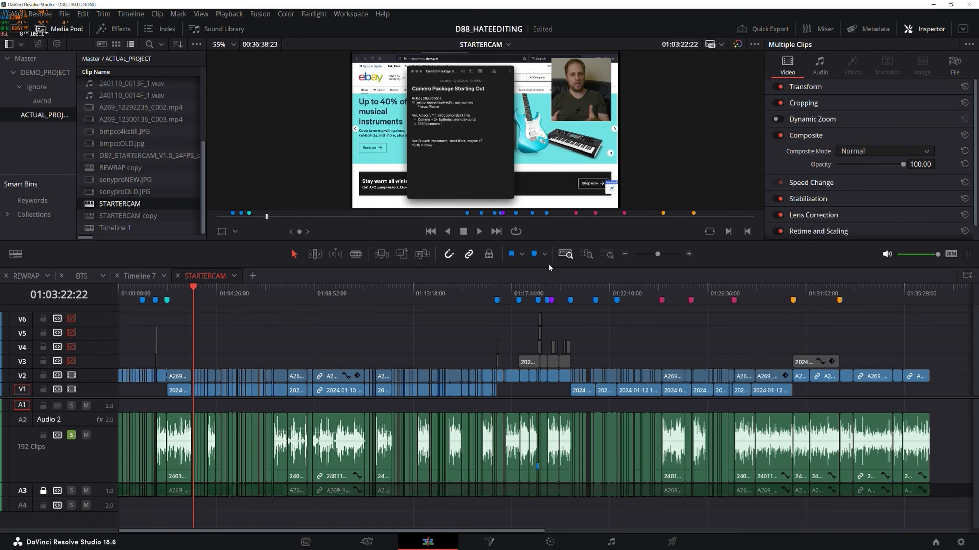
drag(194, 295, 364, 292)
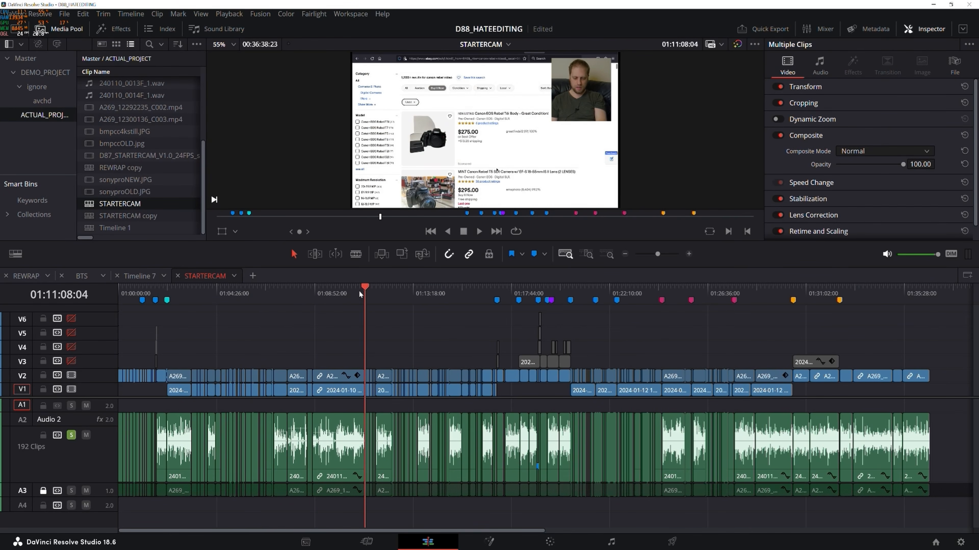
drag(180, 293, 176, 348)
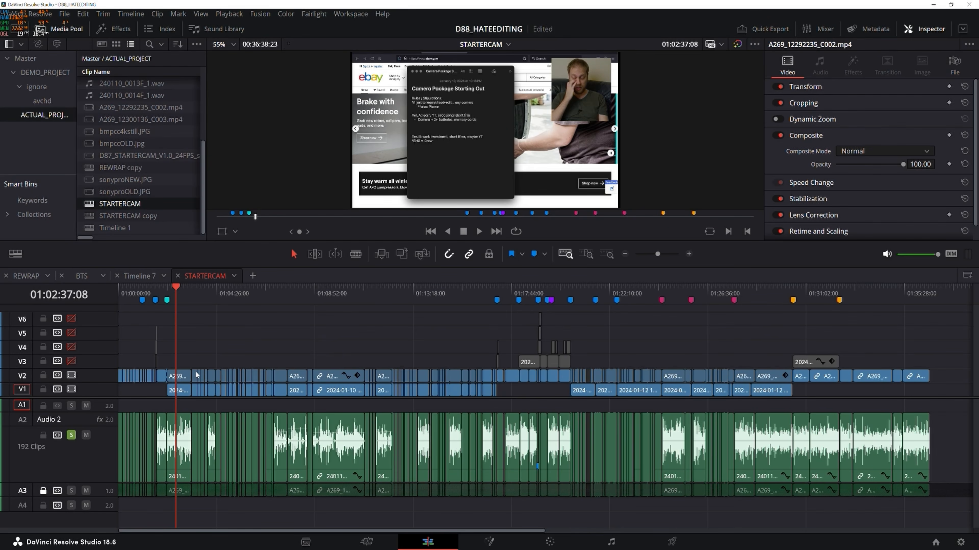
Inspect the inset camera clip on video track 2 by switching its Transform and Cropping adjustments off and back on.
click(184, 379)
click(613, 255)
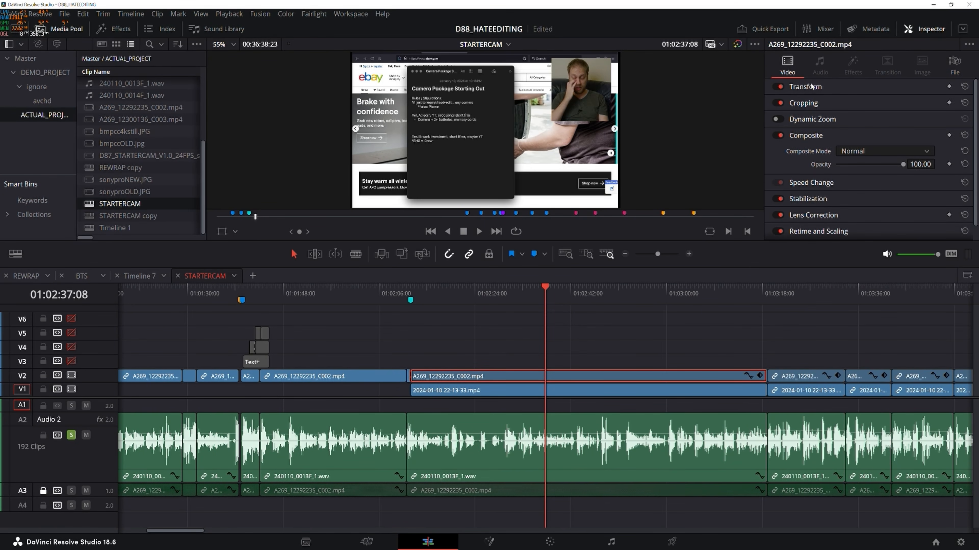
click(808, 92)
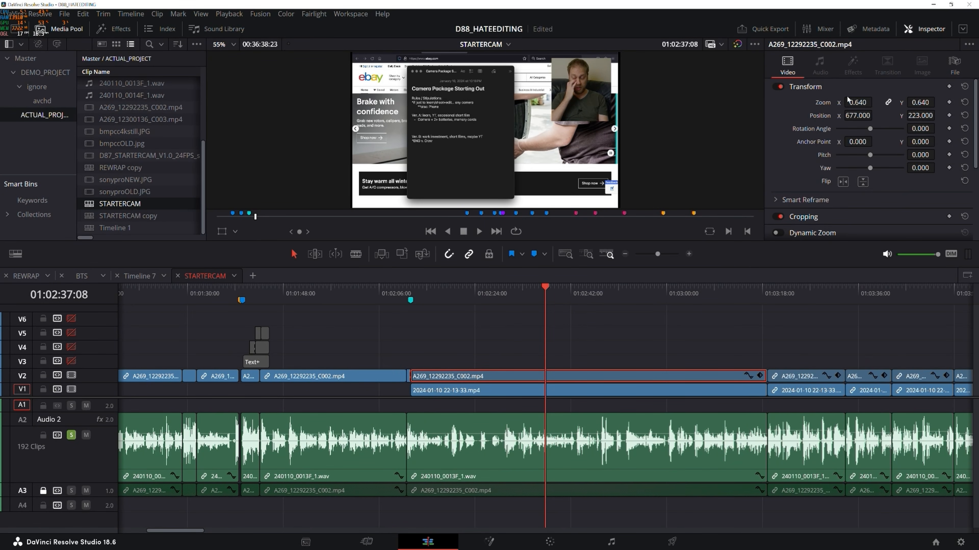
click(780, 86)
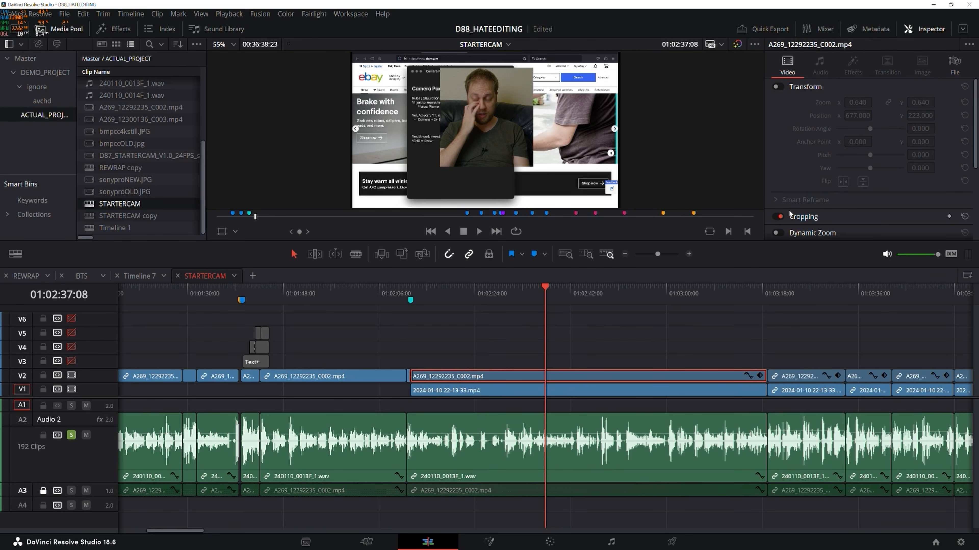
click(778, 217)
click(778, 217)
click(782, 87)
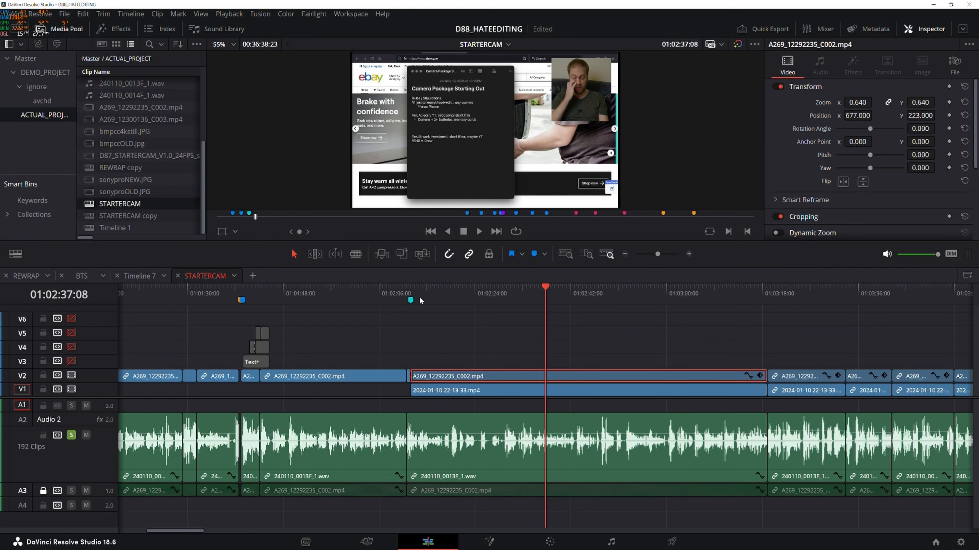
Scrub the inset camera clip to 01:02:56:19 and examine its crop values, switching Cropping off and back on.
drag(488, 291, 649, 284)
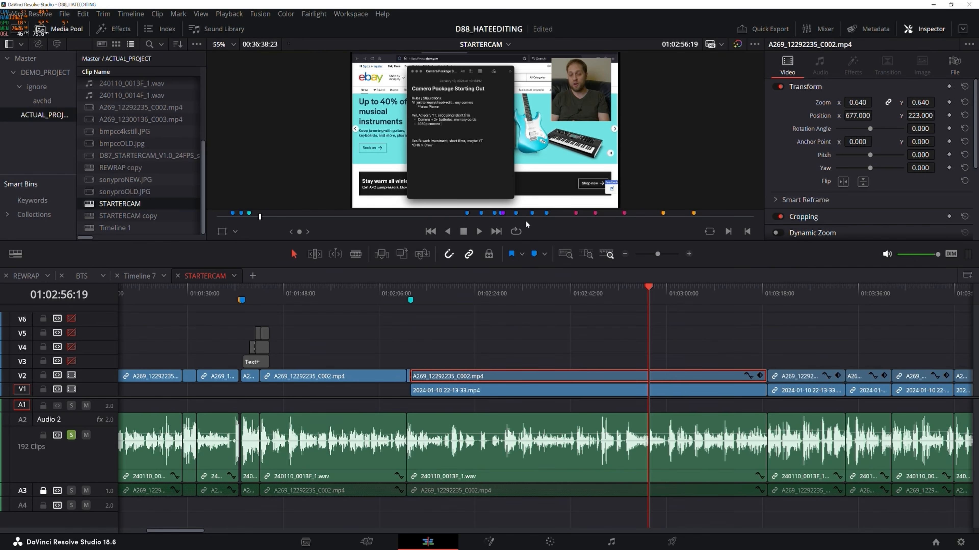
click(821, 217)
scroll(804, 192, down, 3)
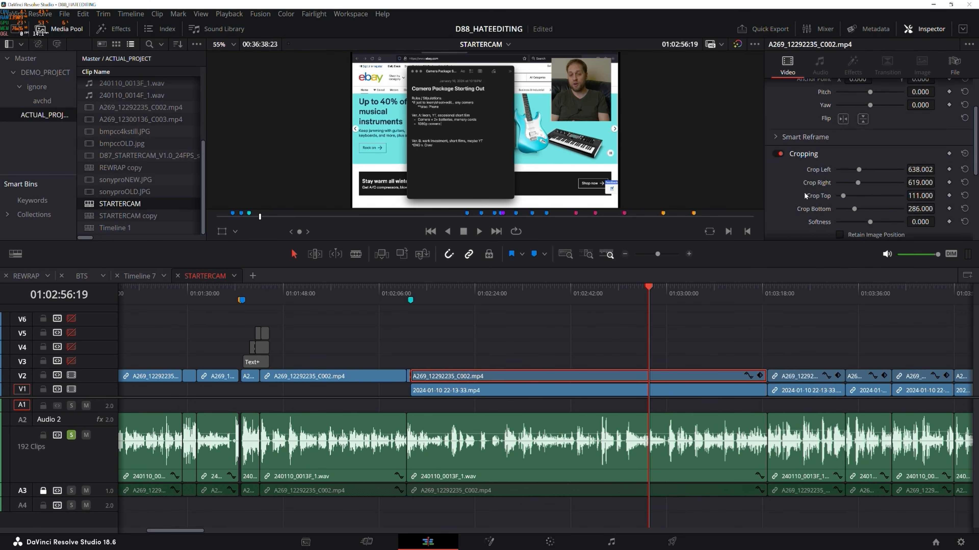
click(779, 124)
click(779, 124)
scroll(788, 146, up, 3)
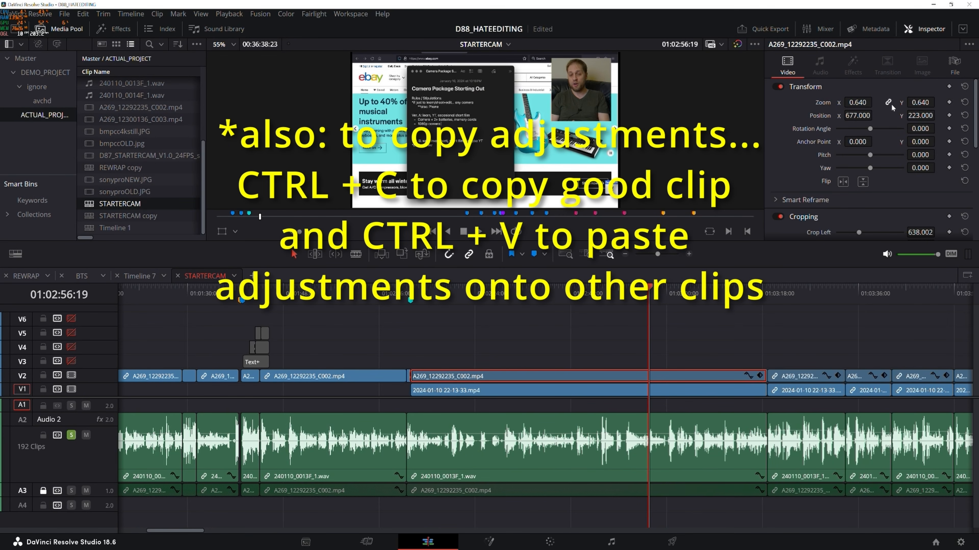
Scrub across the whole STARTERCAM edit to review its screen-recording sections, ending at the title text at 01:01:39:17.
drag(456, 297, 592, 295)
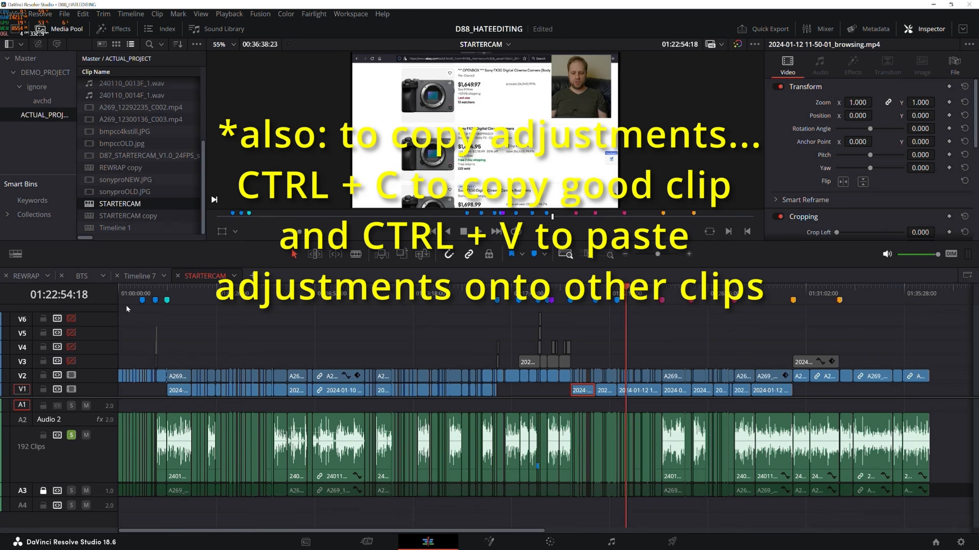
drag(121, 291, 882, 295)
drag(193, 294, 438, 306)
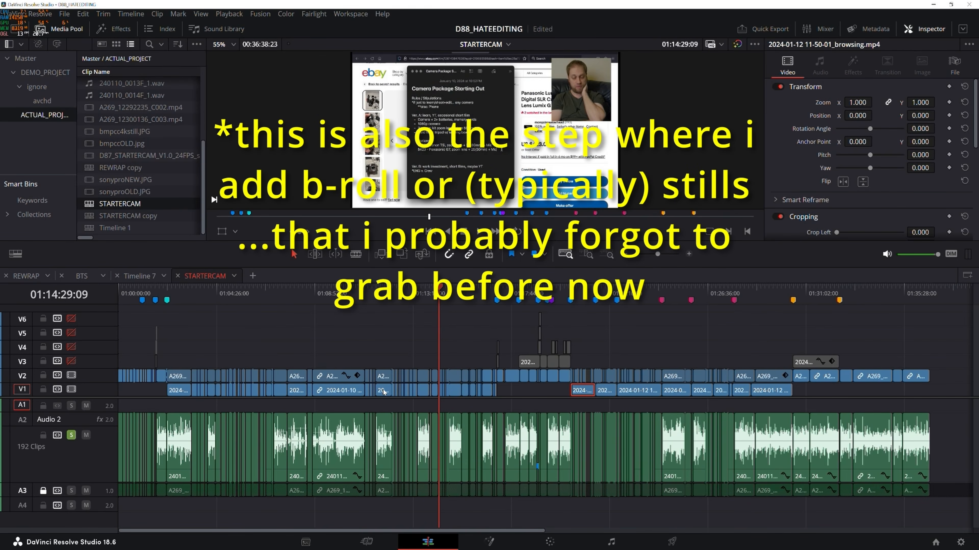
drag(459, 300, 868, 297)
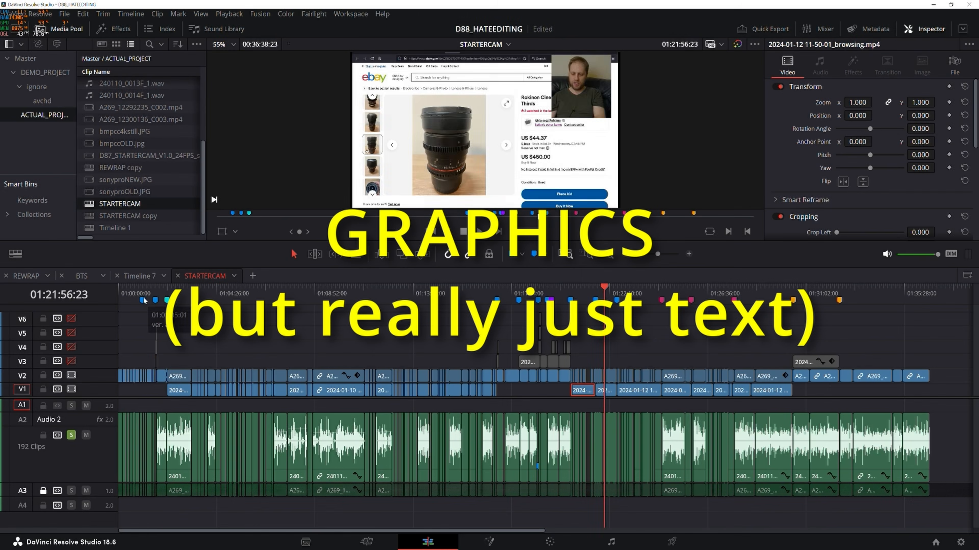
drag(155, 290, 154, 290)
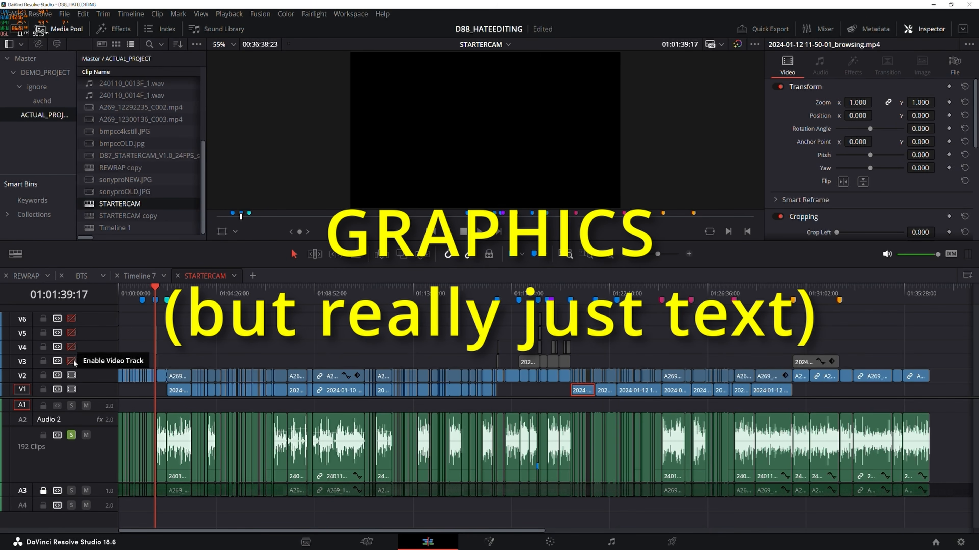
Enable the title video tracks from V3 up to V6 so their clips display.
click(71, 347)
click(72, 333)
click(72, 318)
Preview the stacked yellow "Ver. A" and "(enthusiast)" titles around 01:01:40 in close-up on the timeline.
click(609, 253)
click(551, 289)
click(561, 293)
click(557, 289)
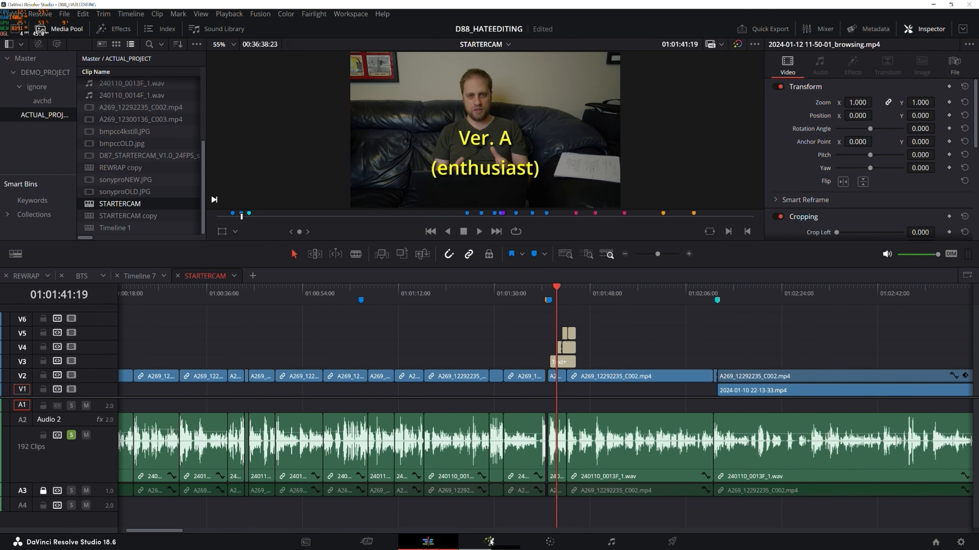
click(549, 290)
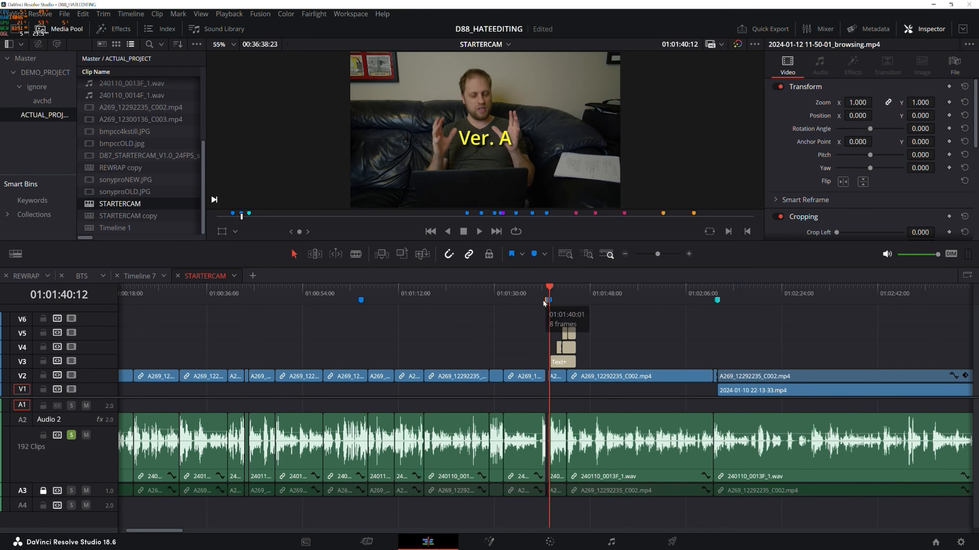
Show the effects library in place of the media pool and search it for "text".
click(63, 28)
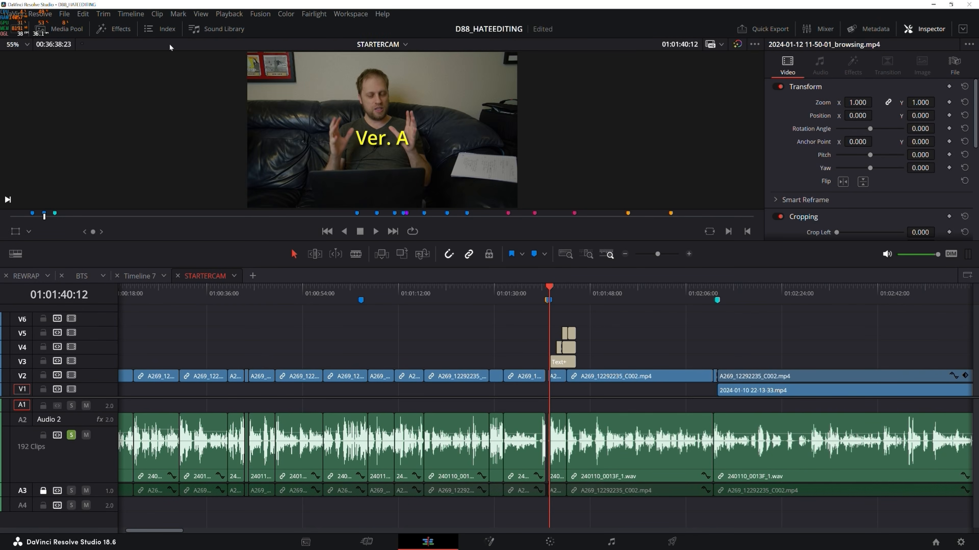
click(116, 30)
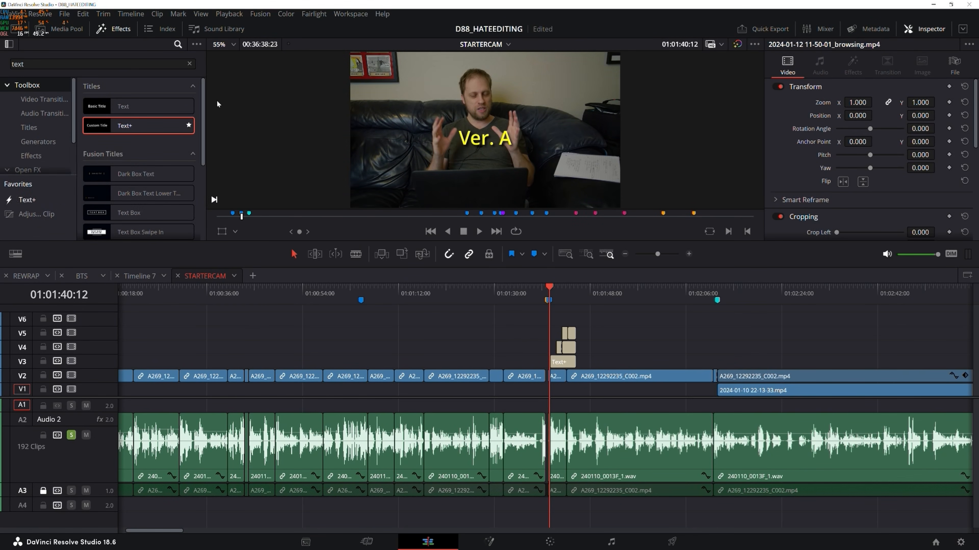
click(189, 64)
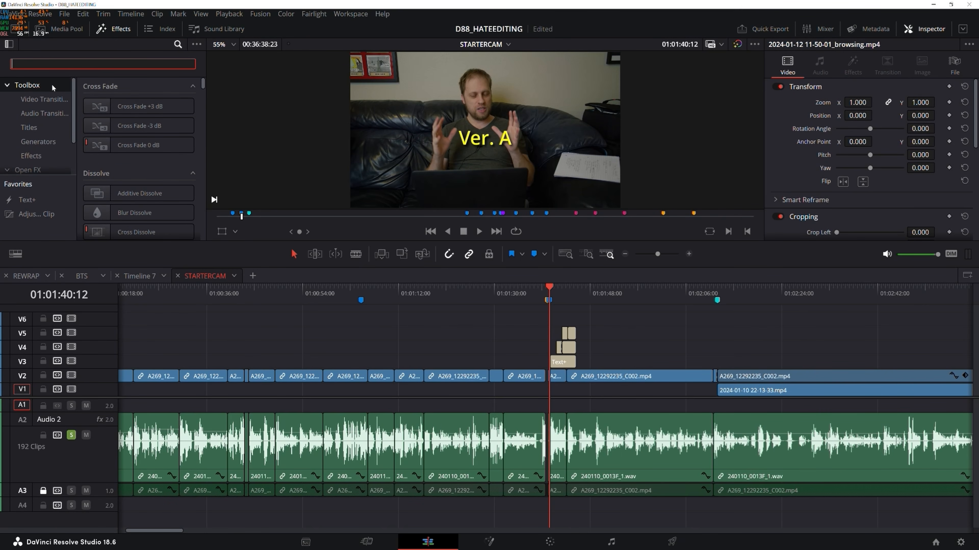
text(test)
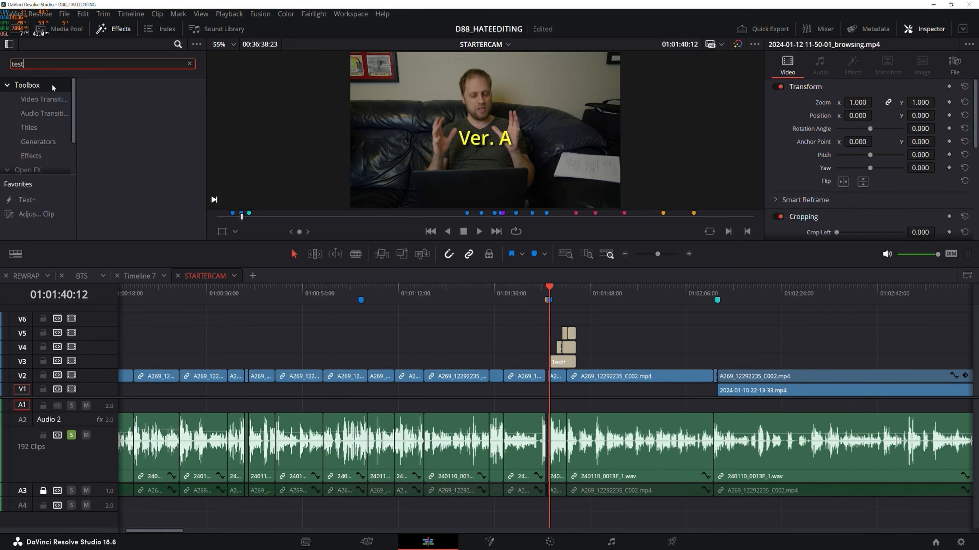
key(BackSpace)
key(BackSpace)
text(xt)
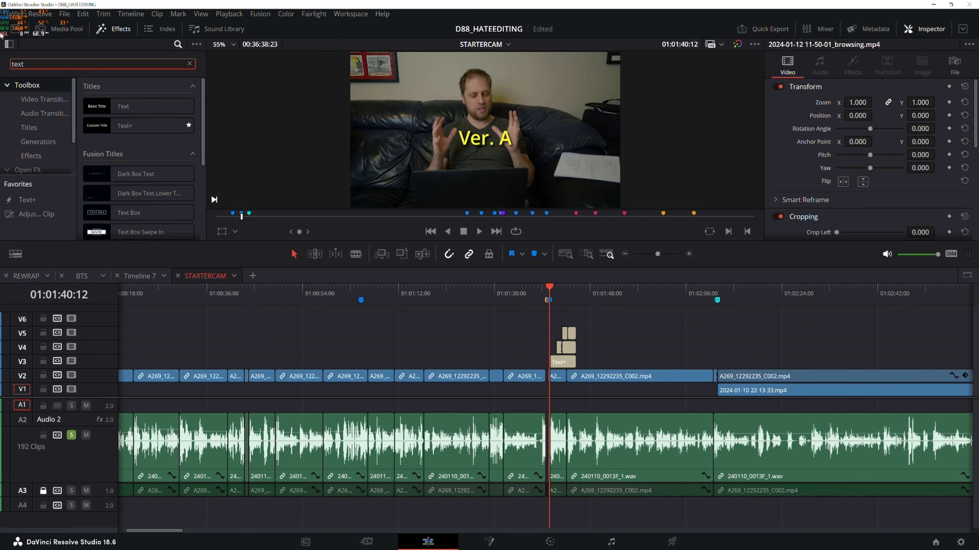
Add a Text+ title to track V3 at about 01:01:24 and preview it against the "Ver. A" titles.
drag(148, 122, 474, 355)
click(468, 296)
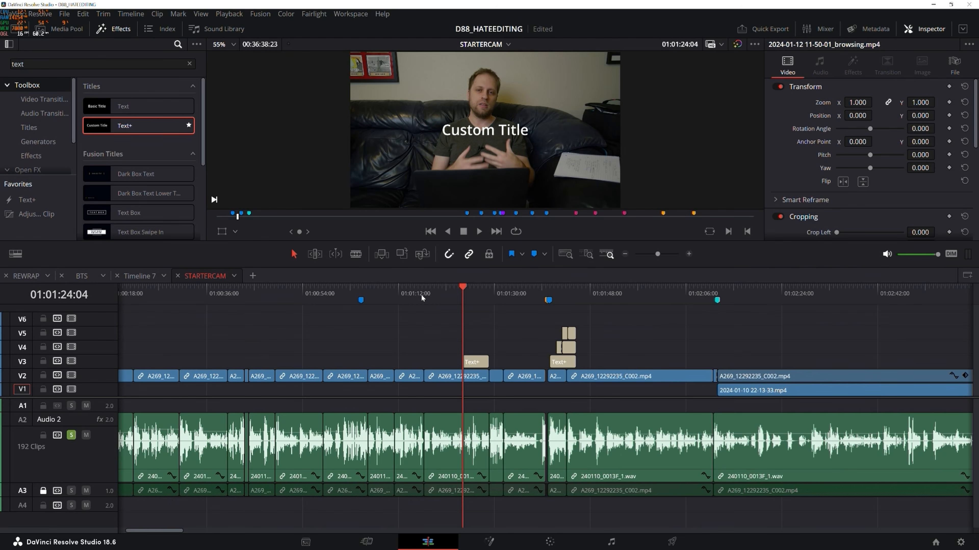
click(547, 289)
click(555, 293)
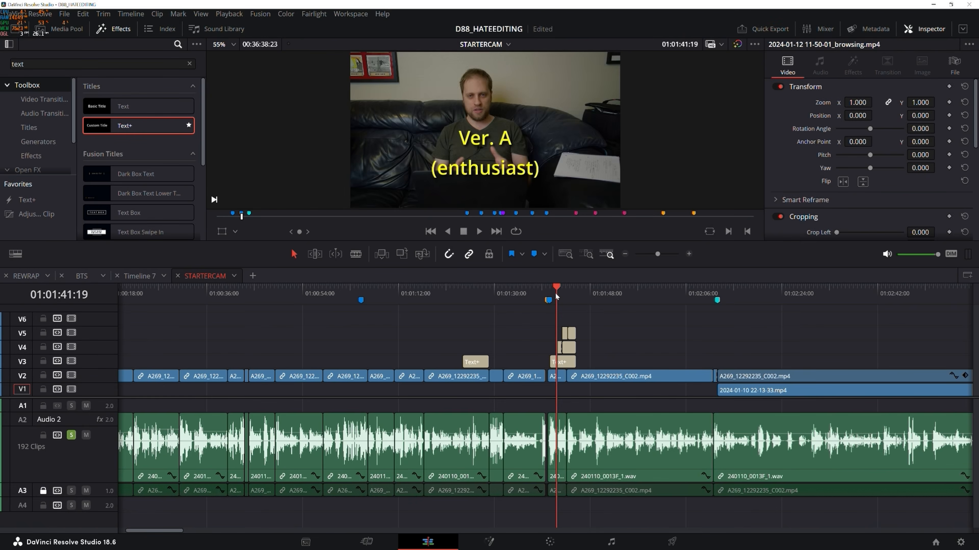
click(550, 290)
Remove the "ver. a" marker at 01:01:05:01 from the timeline.
click(565, 253)
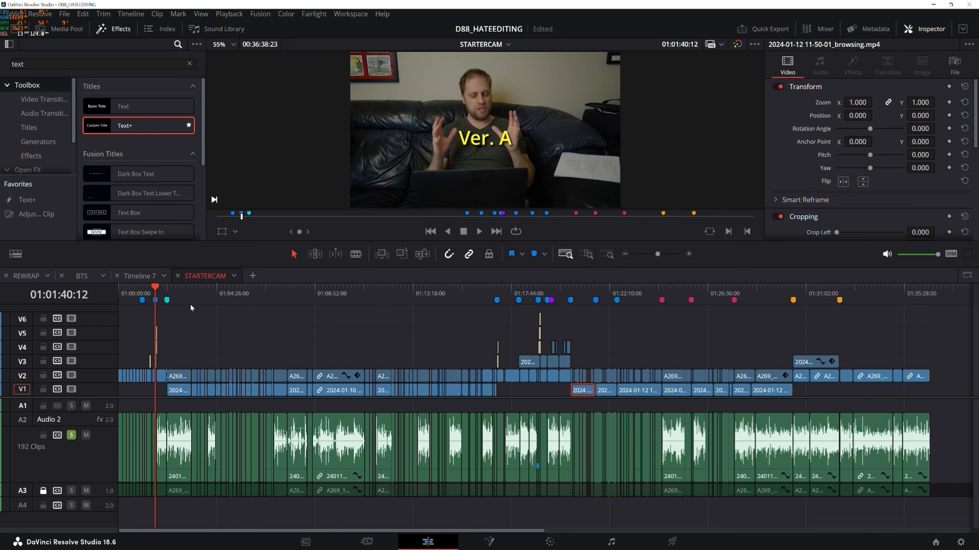
drag(657, 254, 647, 257)
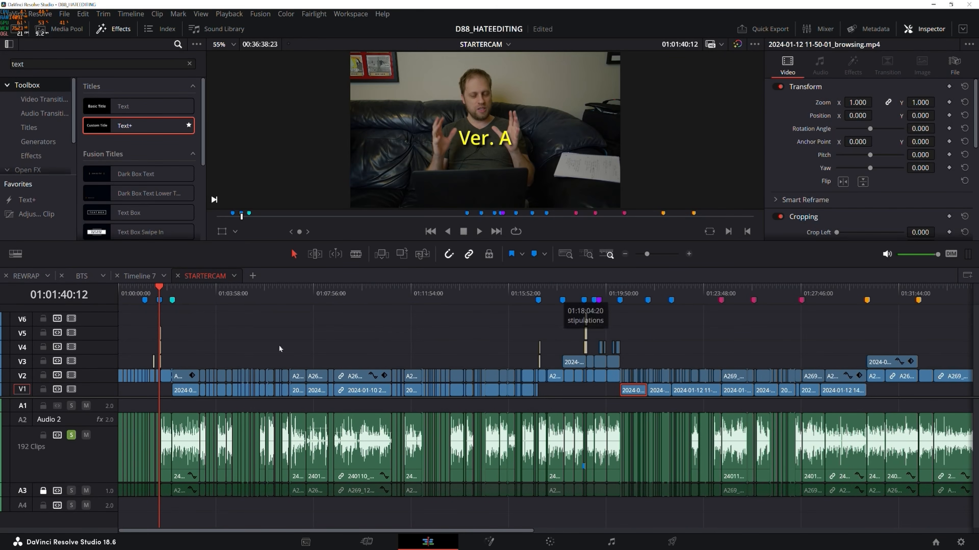
double_click(147, 302)
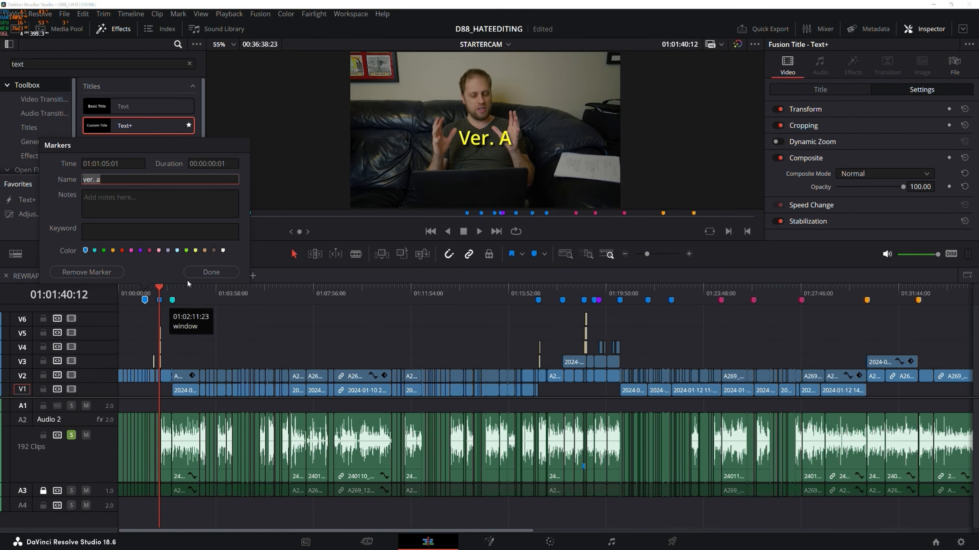
click(90, 273)
Add a timeline marker at 01:07:00:18 and remove it, doing this twice.
click(290, 289)
key(m)
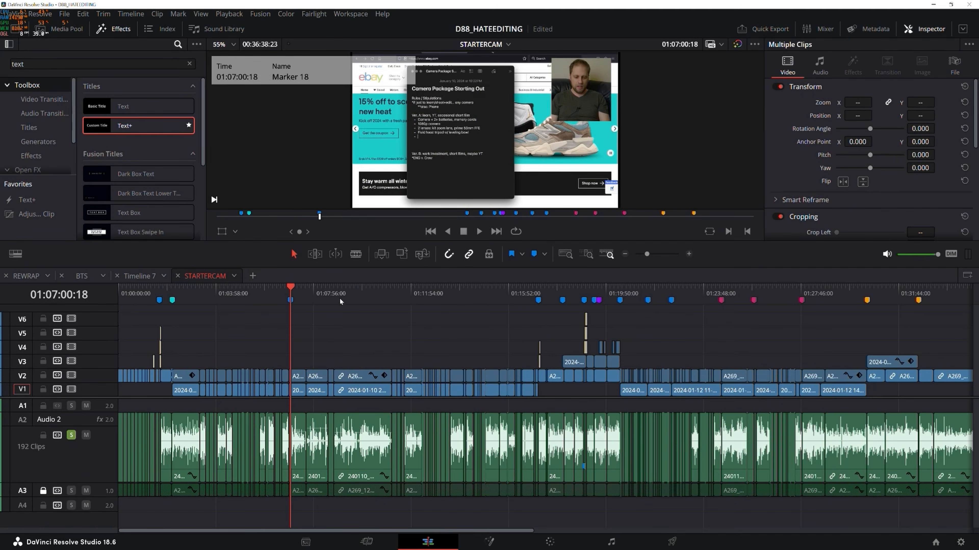
double_click(292, 300)
click(230, 273)
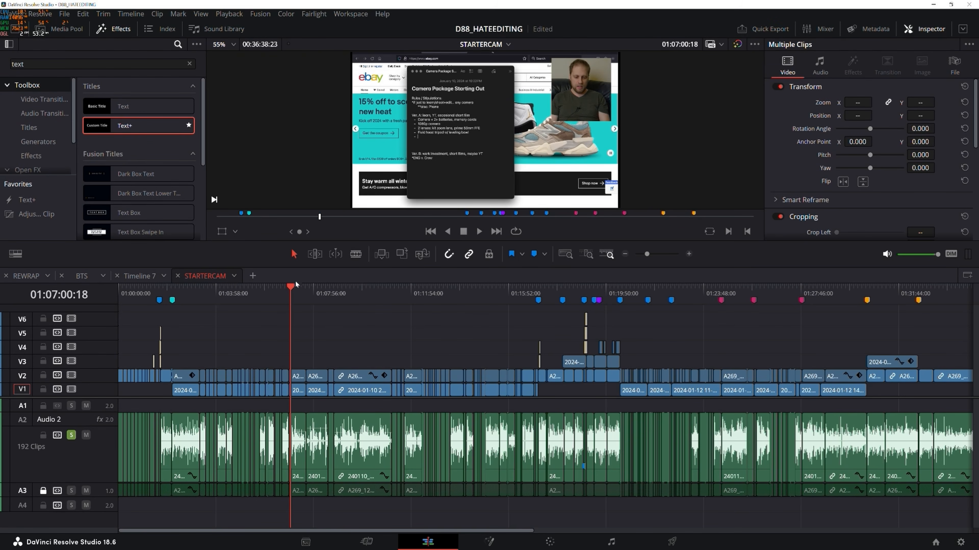
key(m)
key(m)
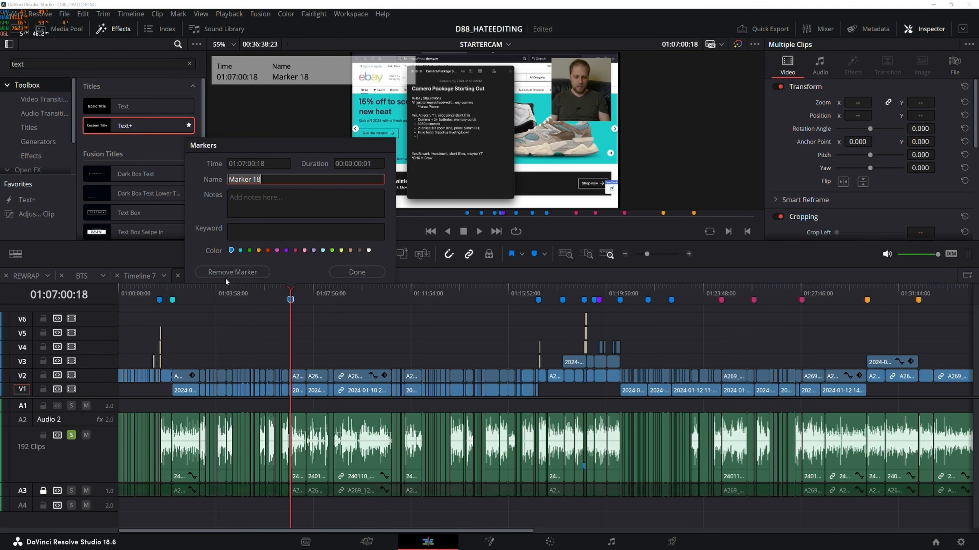
click(250, 274)
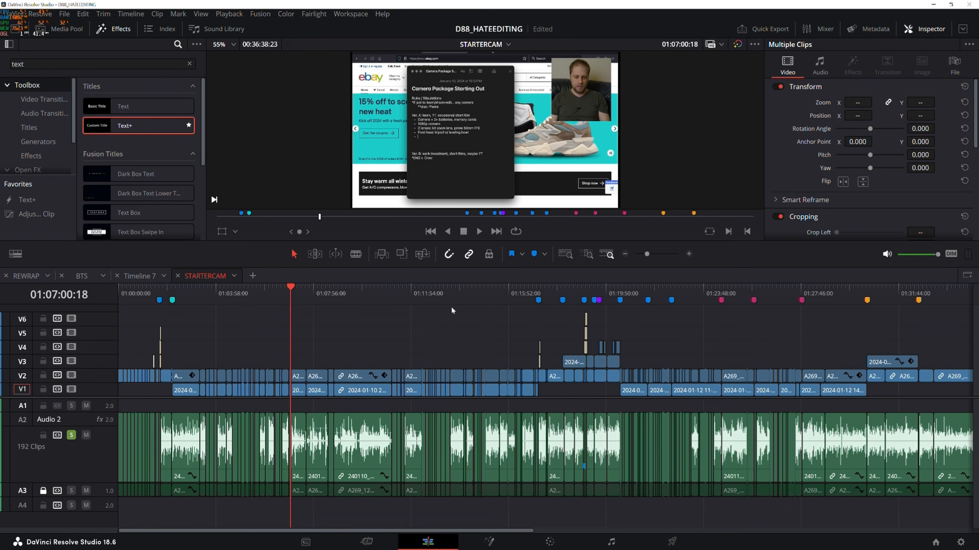
Examine in detail the gap at 01:01:39:17 and the markers before the "Ver. A" title.
click(154, 291)
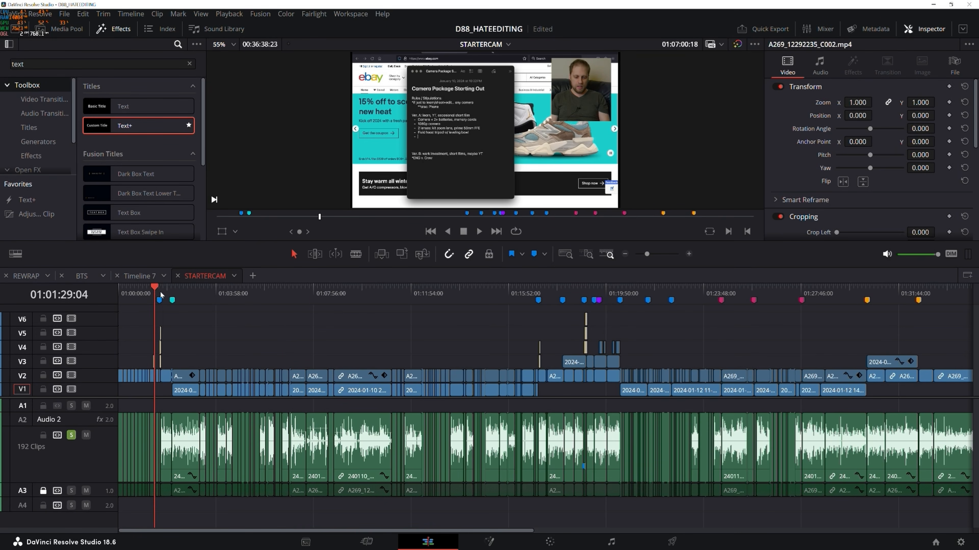
click(159, 294)
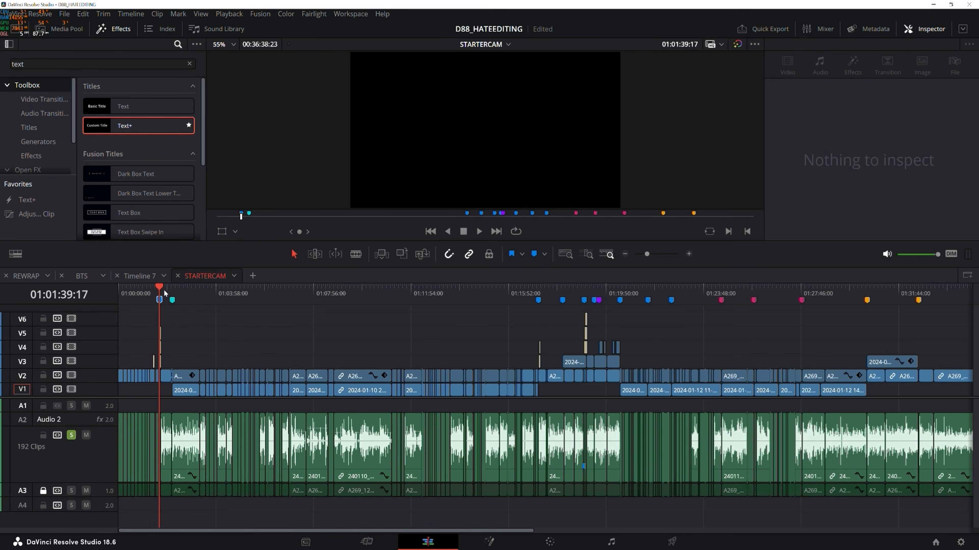
click(596, 255)
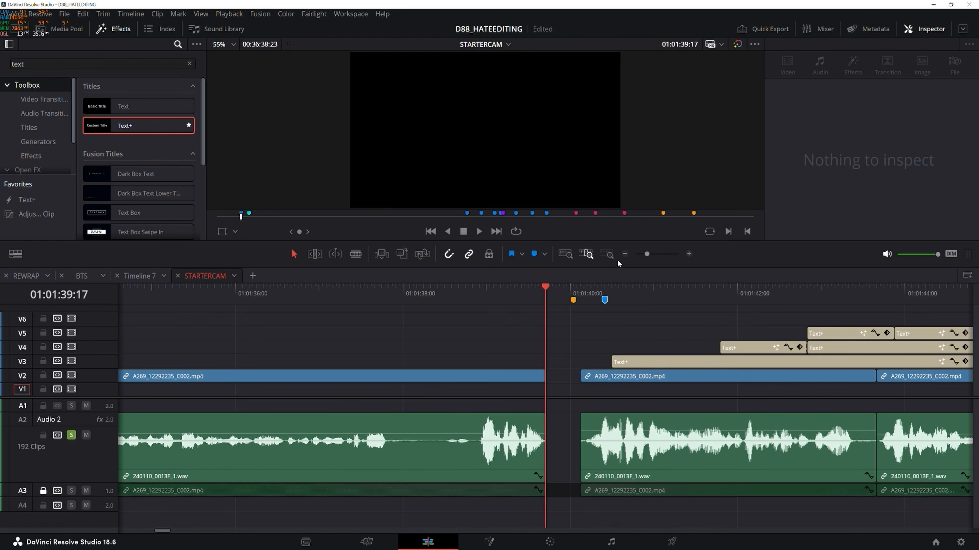
click(623, 288)
Examine in detail the gap at 01:30:27:15 and the "12 frames" marker at 01:30:28:03.
click(566, 254)
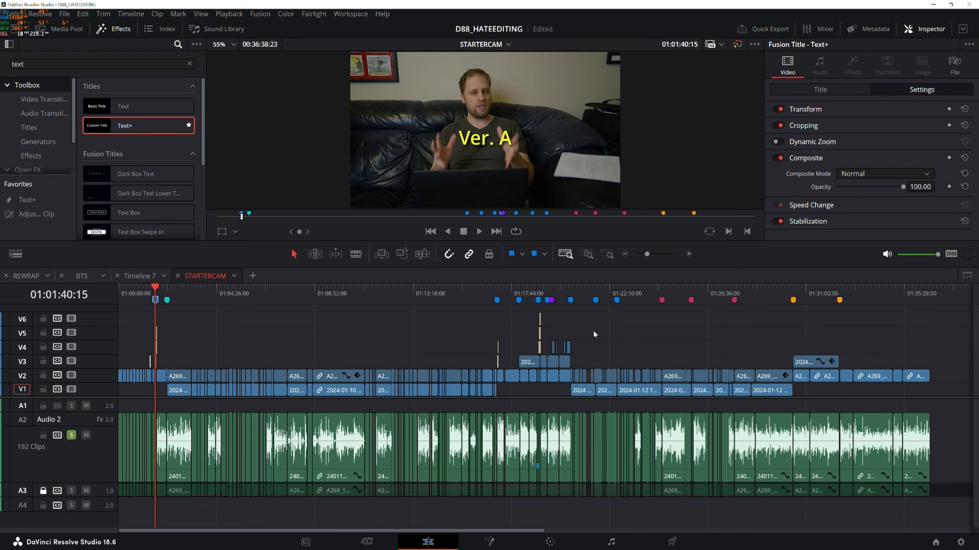
click(793, 300)
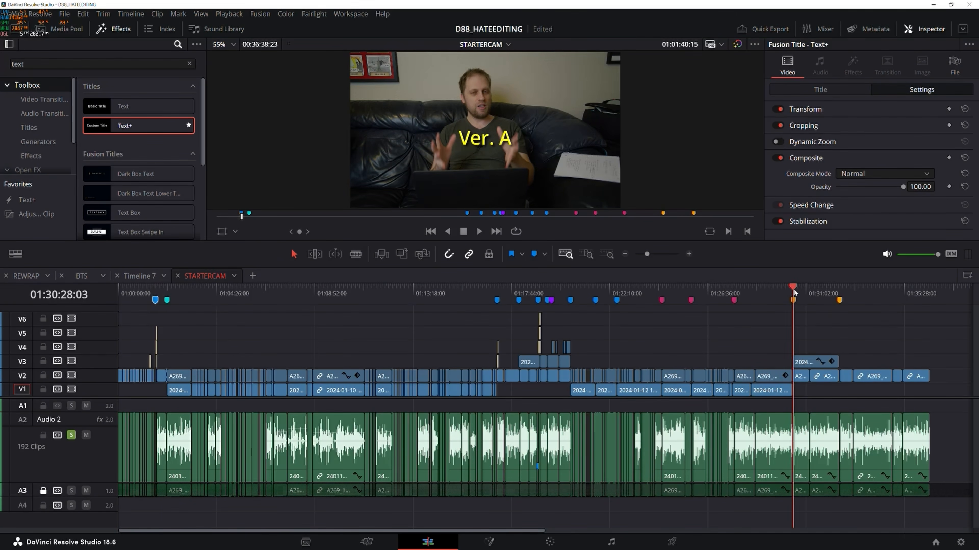
click(591, 256)
key(Up)
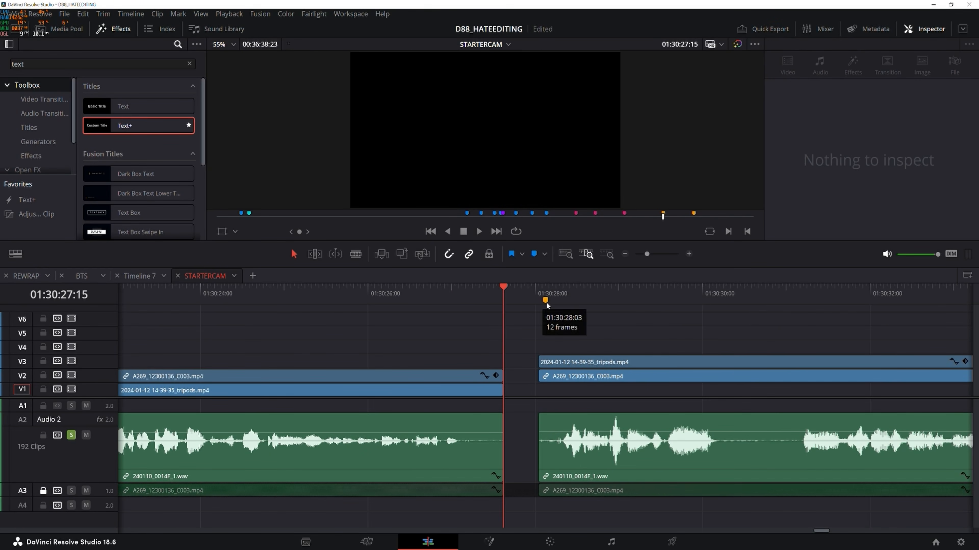
click(536, 295)
click(501, 297)
click(545, 298)
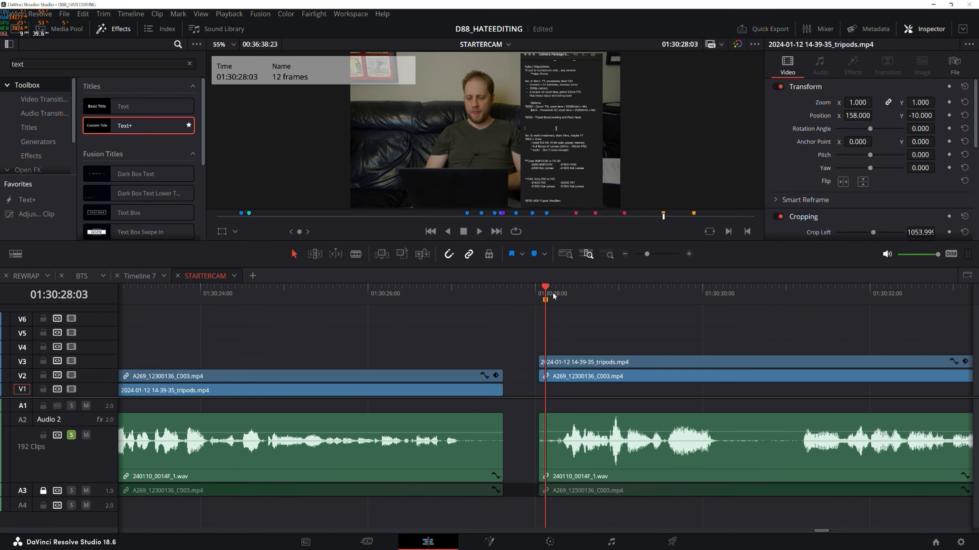
Preview the Custom Title at 01:01:24:04 and the "Ver. A" titles at 01:01:43:21, showing both close up.
click(564, 254)
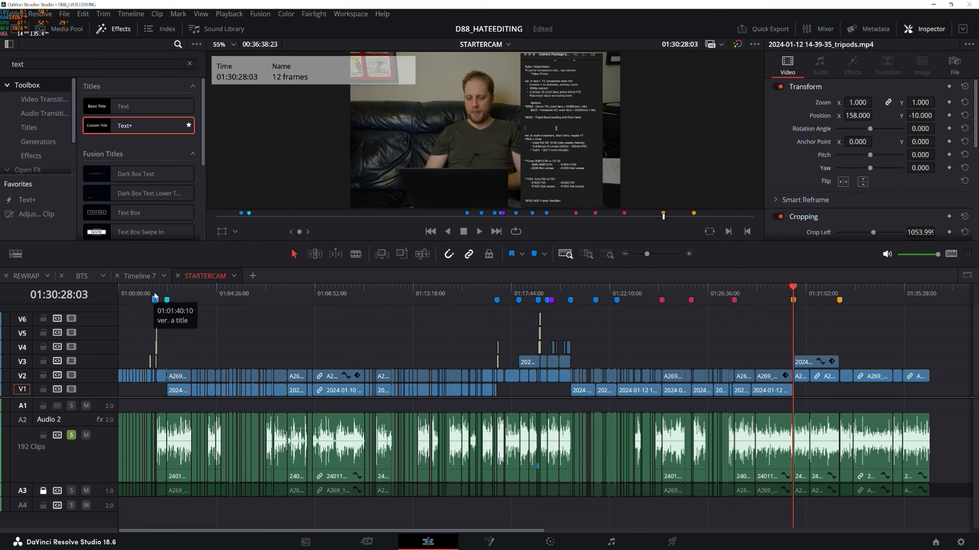
click(155, 299)
click(148, 300)
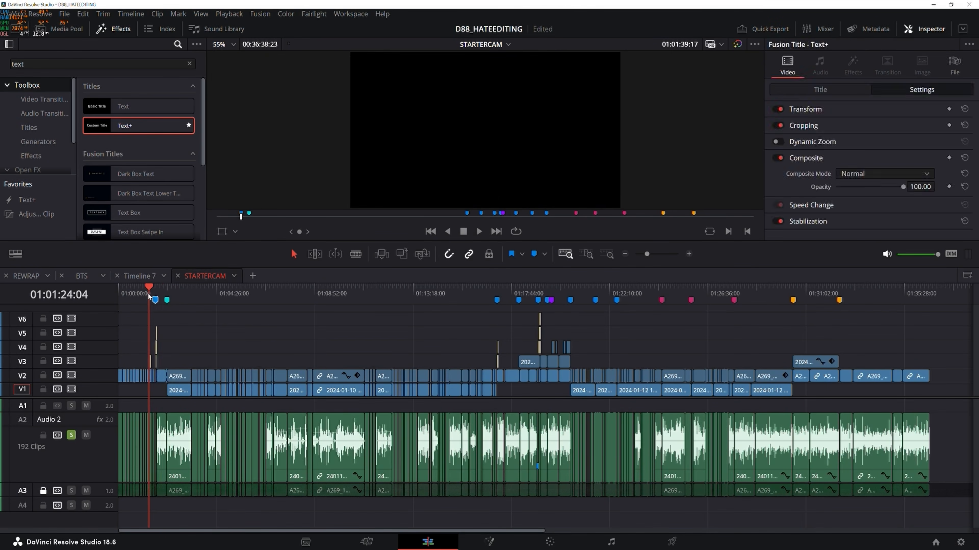
click(610, 254)
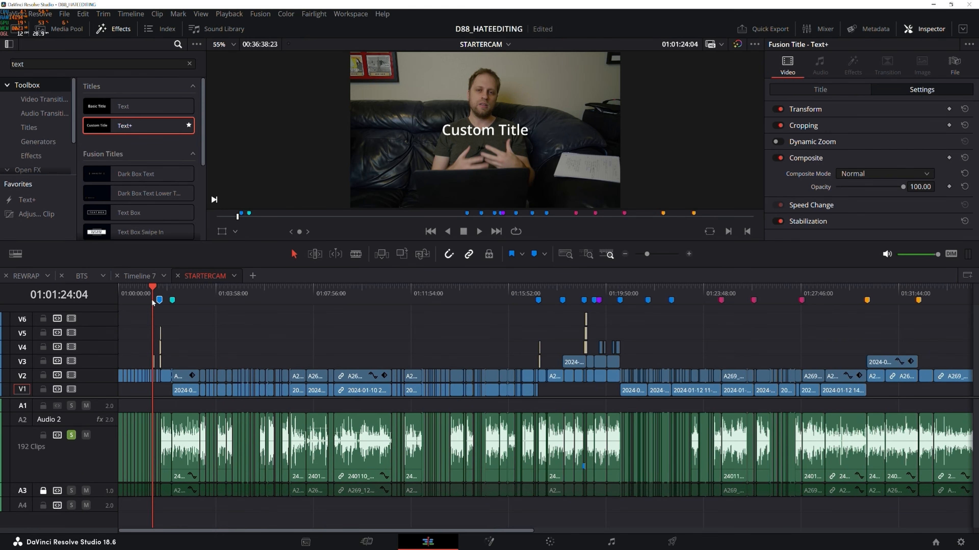
click(161, 289)
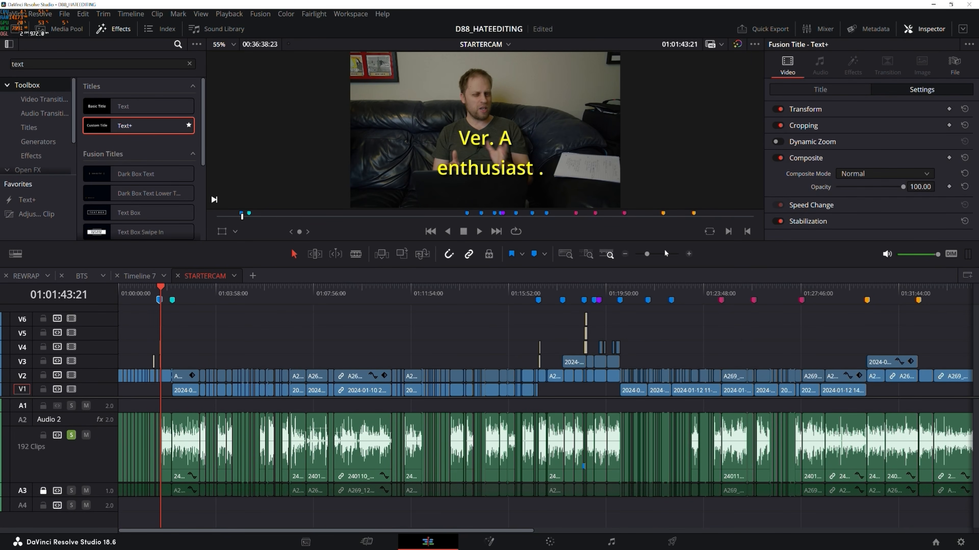
drag(648, 254, 662, 254)
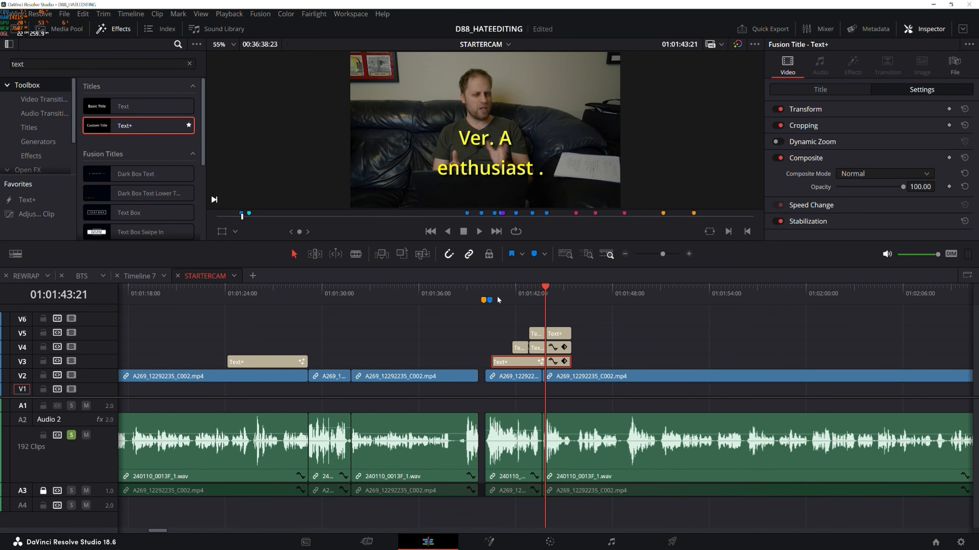
Go to the title marker at 01:01:40:12 and review the "Ver. A" title's text and font colour settings.
click(490, 300)
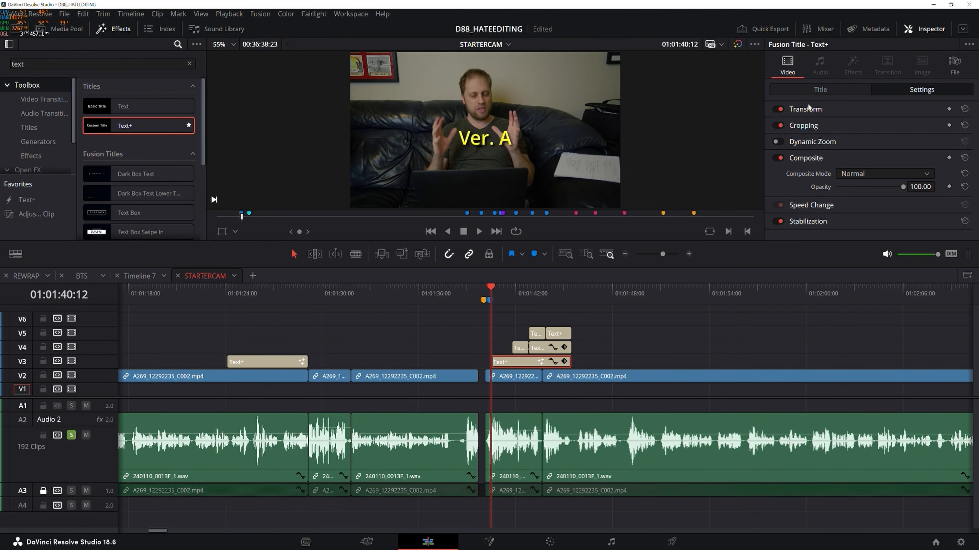
click(820, 89)
click(794, 127)
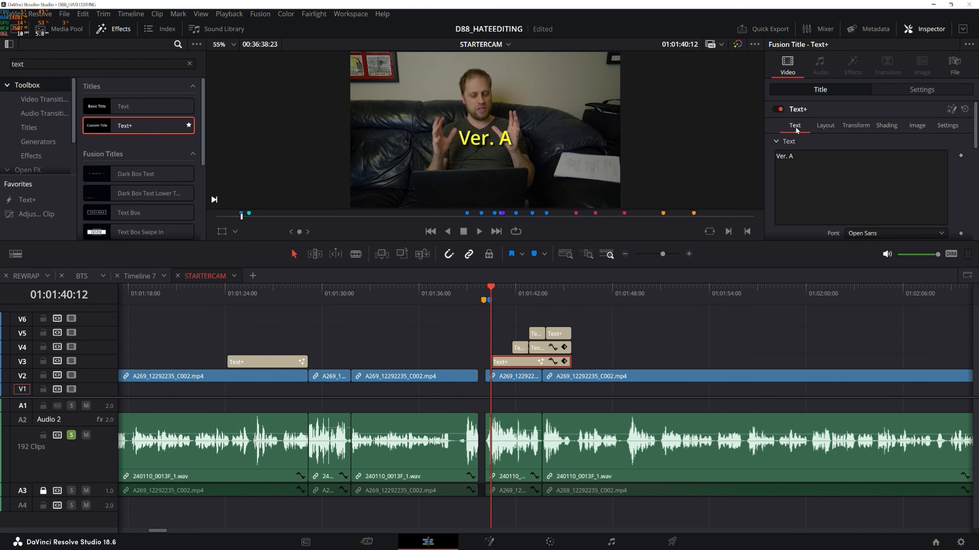
click(796, 158)
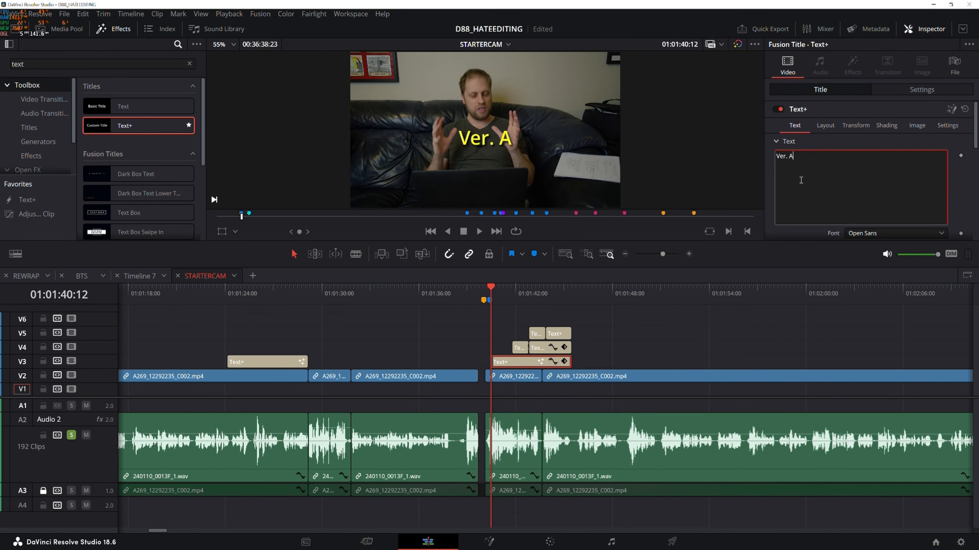
scroll(801, 185, down, 3)
click(871, 167)
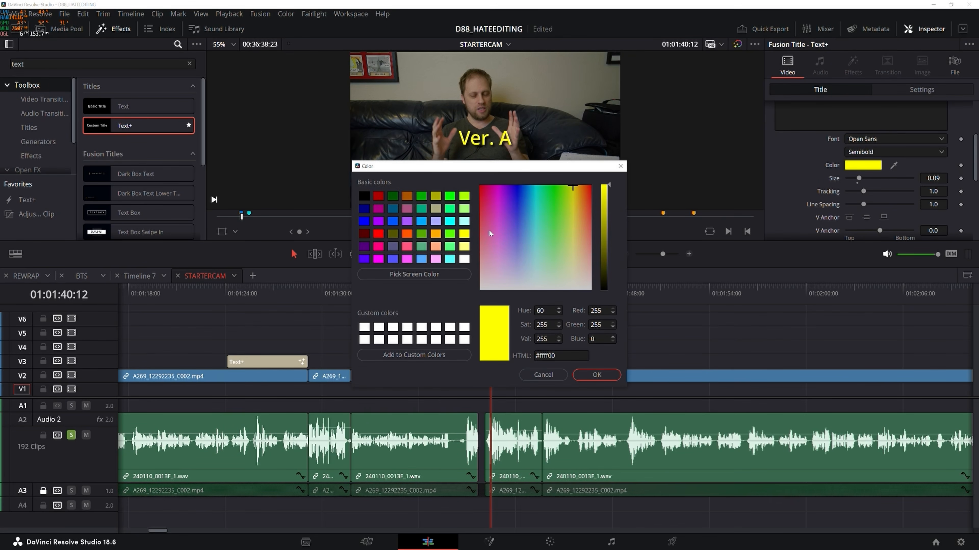
click(596, 375)
Review the "Ver. A" title's Black Shadow shading settings, and deselect the title.
scroll(805, 178, up, 3)
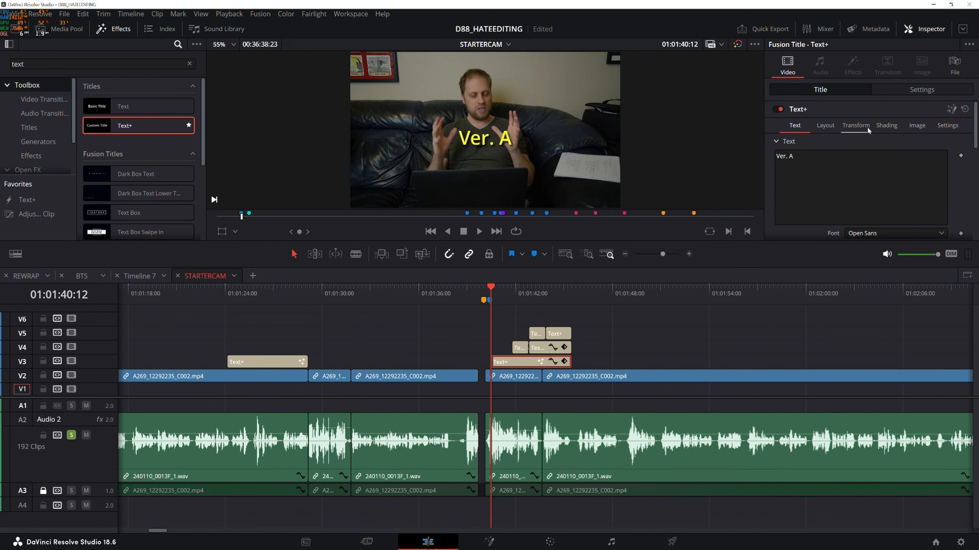
click(884, 124)
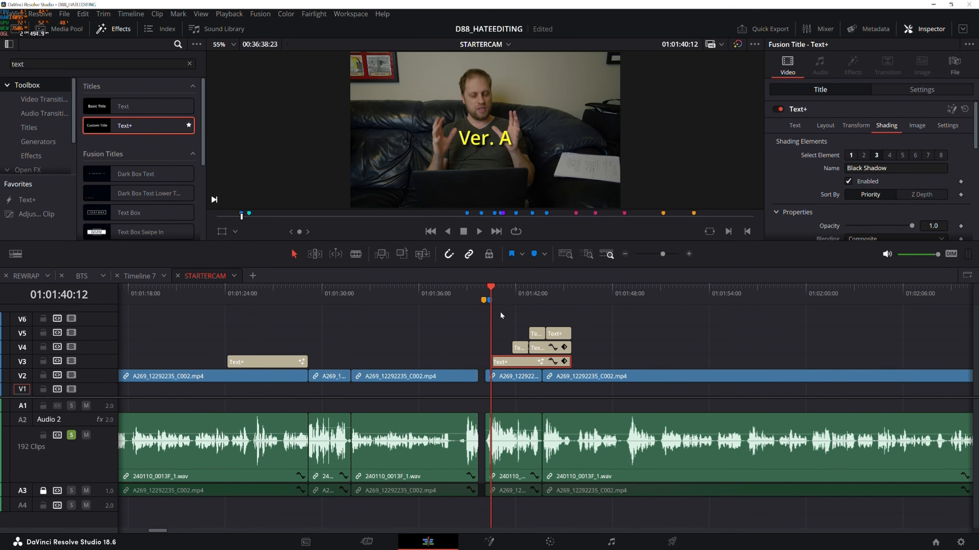
click(497, 319)
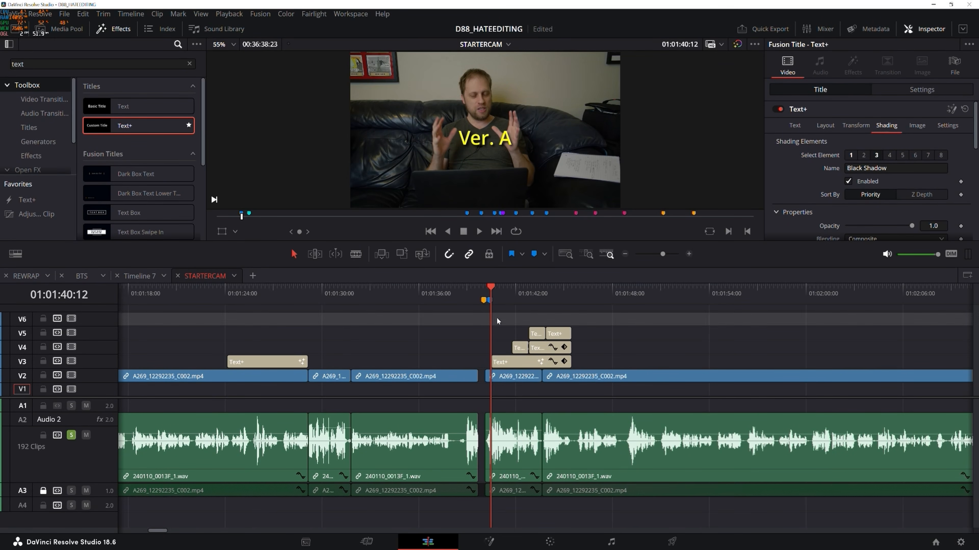
Duplicate the "Ver. A" title from V3 onto V4 and change the copy's text to "new test".
click(501, 361)
click(512, 293)
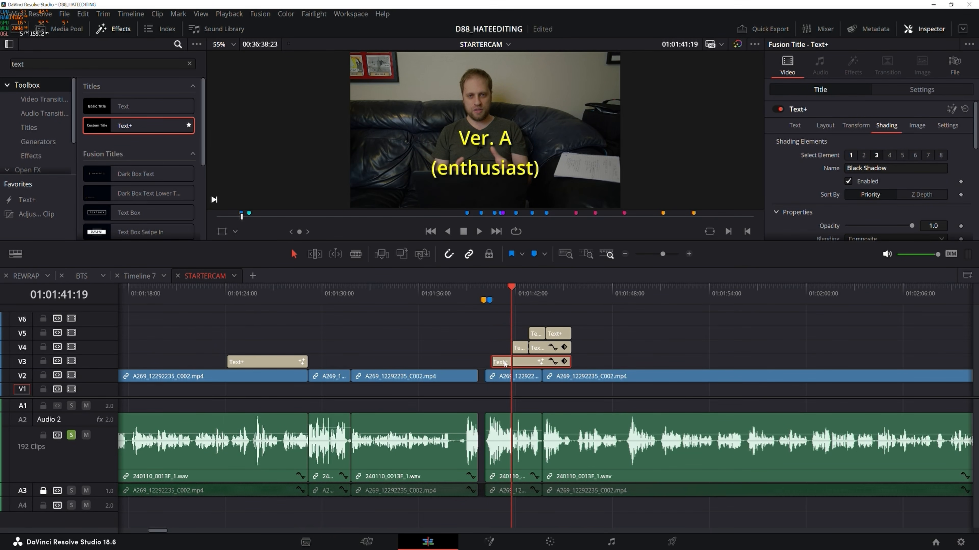
drag(505, 363, 507, 348)
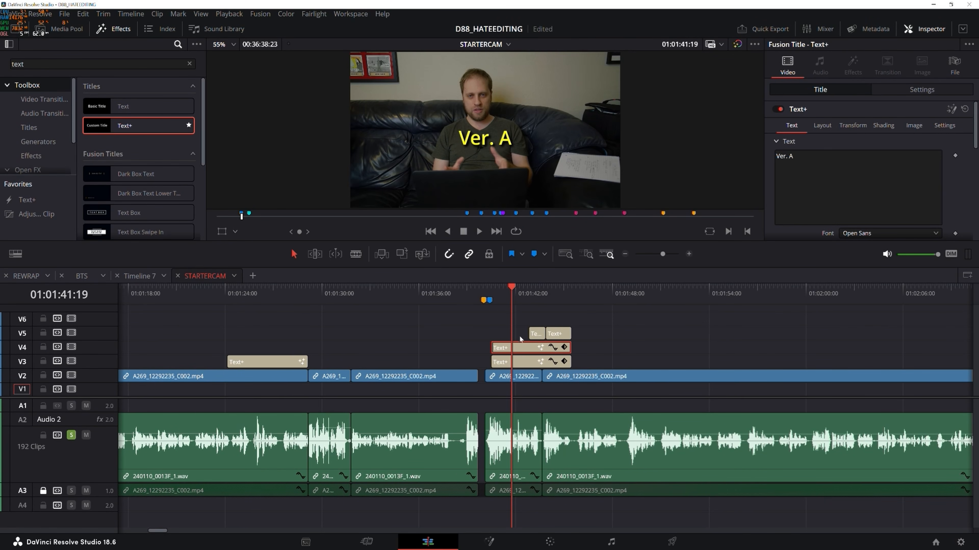
triple_click(783, 158)
text(new test)
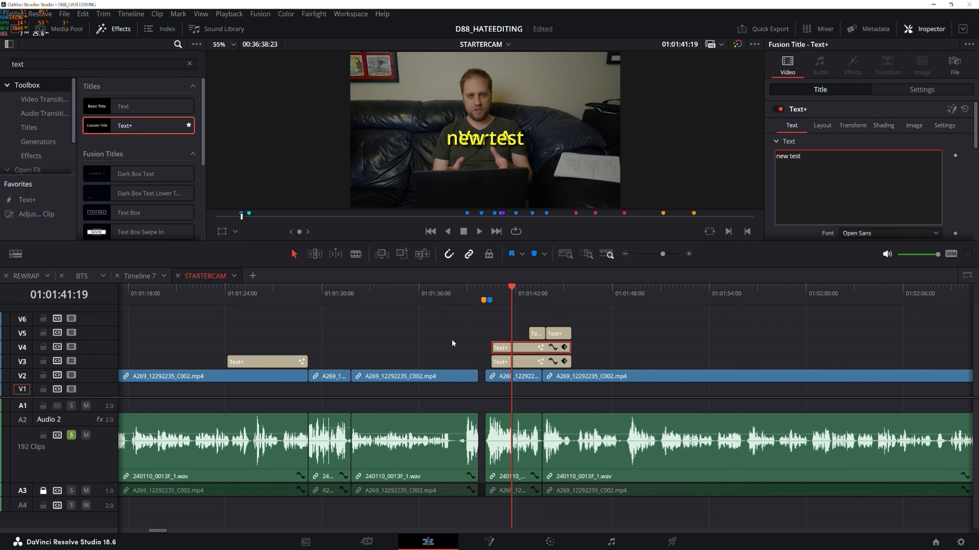
Set the copied title's X position to 82 in its Transform settings.
click(922, 89)
click(806, 109)
drag(854, 138, 855, 140)
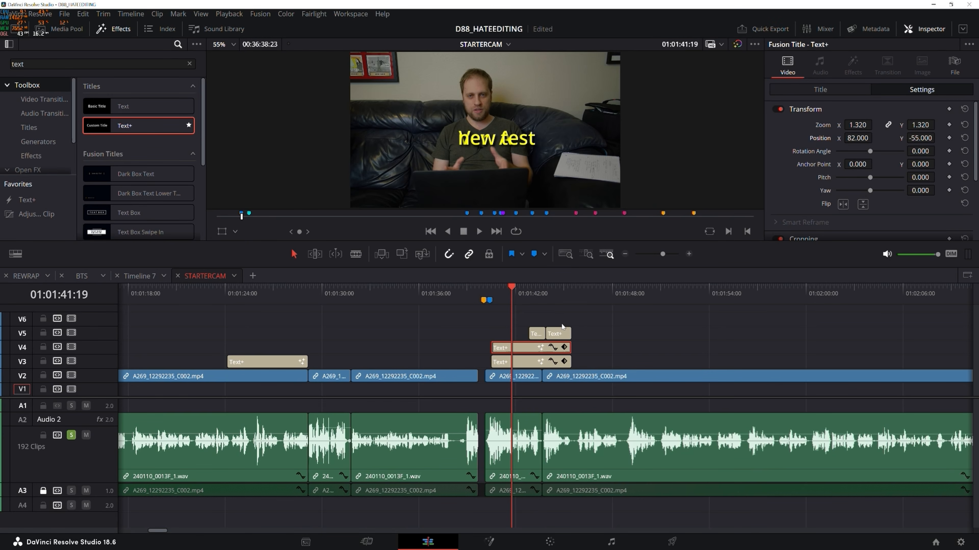
Undo the copied title's repositioning, text change and duplication.
key(ctrl+z)
key(ctrl+z)
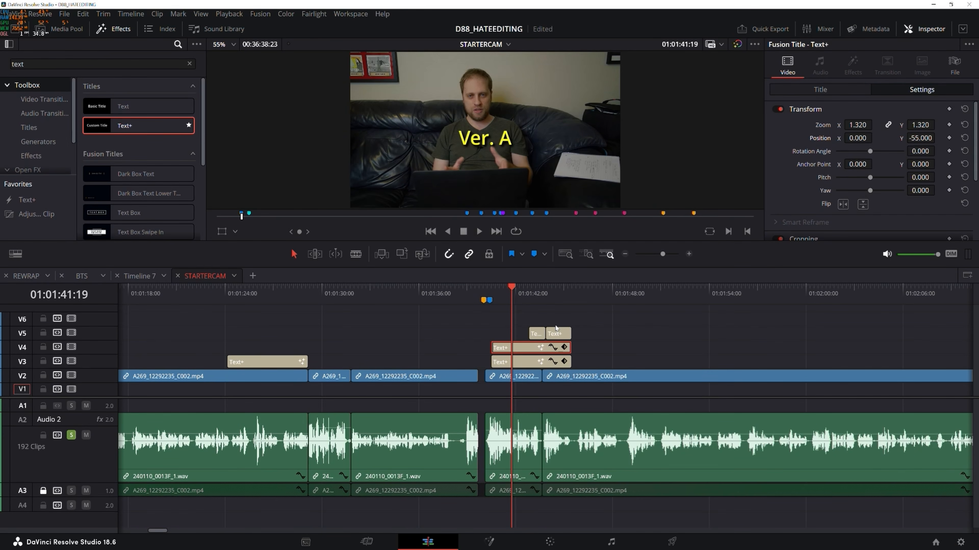
key(ctrl+z)
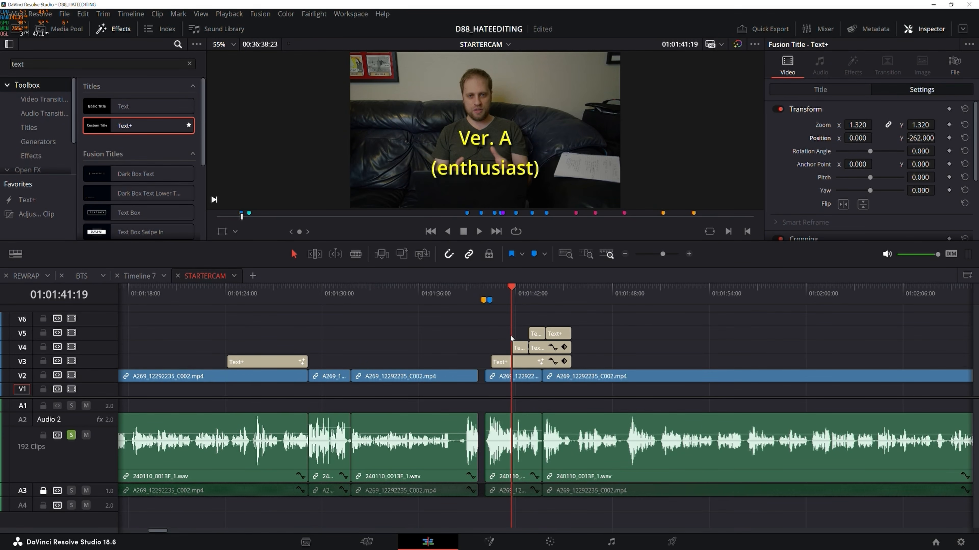
Select the "(enthusiast)" title on V4 and preview the title changes between 01:01:41:03 and 01:01:43:21.
click(519, 348)
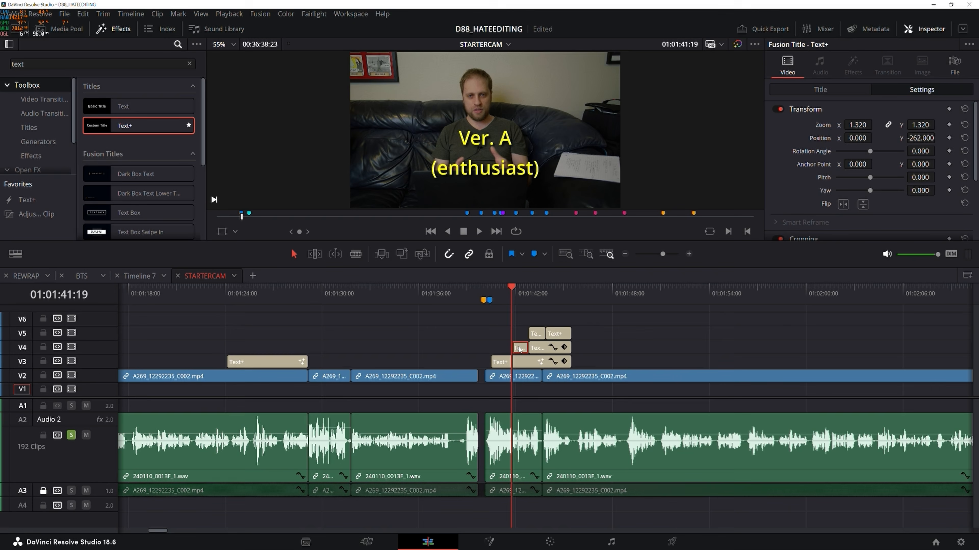
click(529, 293)
key(Up)
click(529, 293)
click(546, 290)
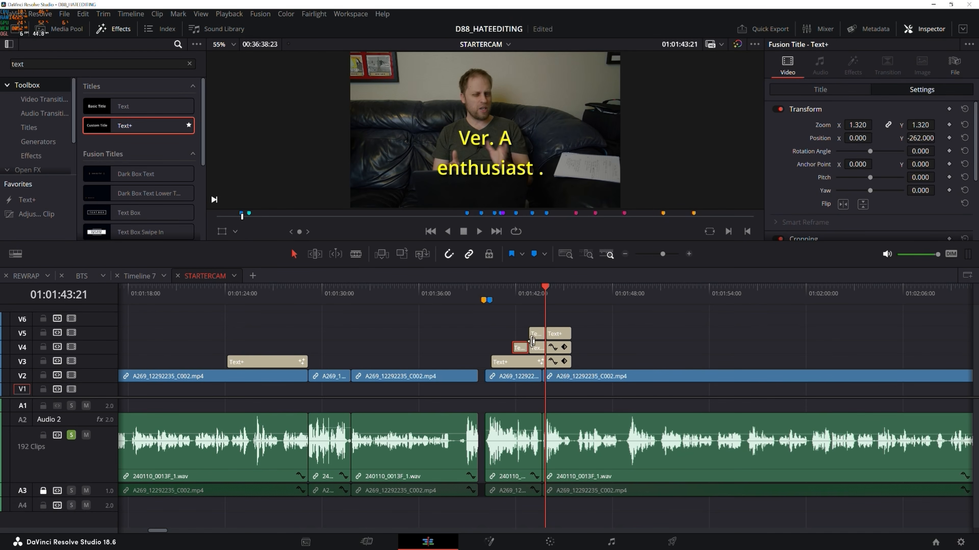
click(501, 293)
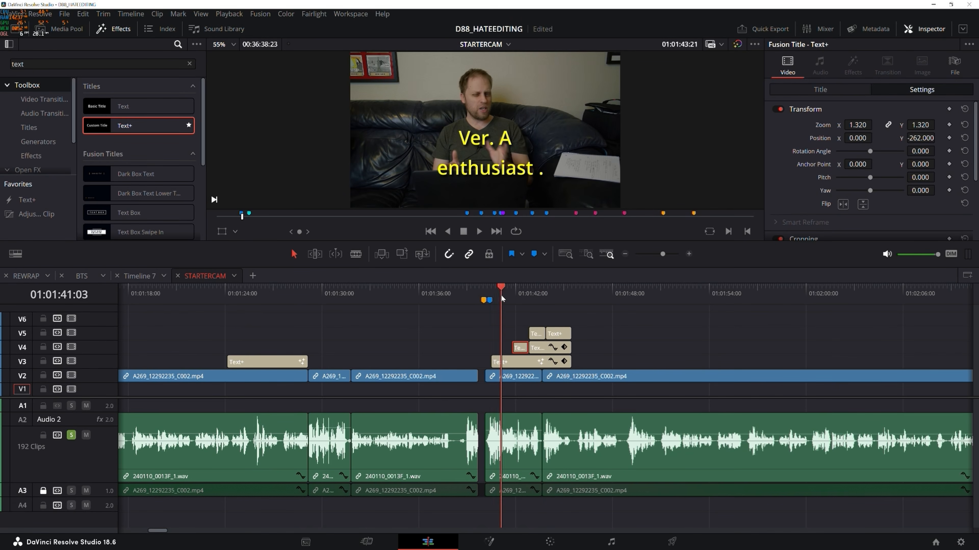
click(512, 293)
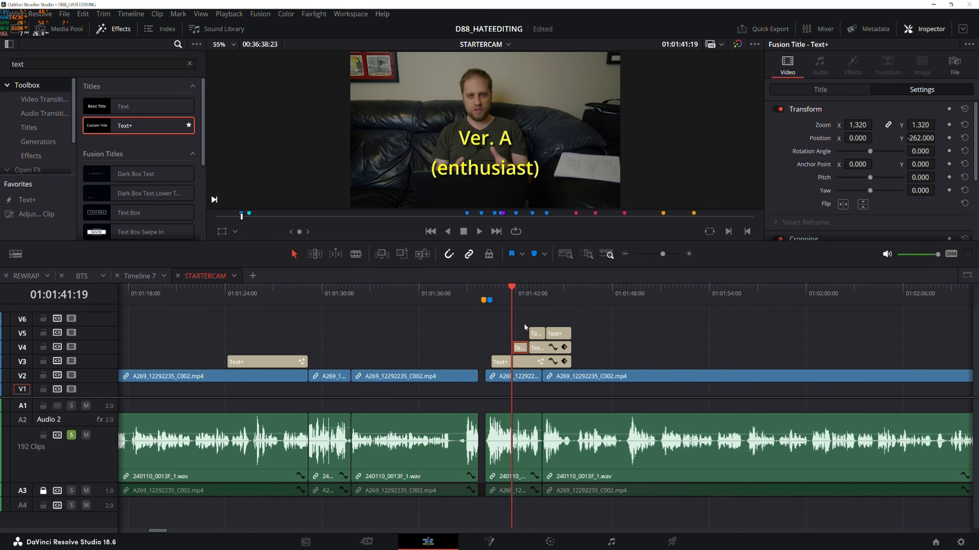
click(528, 293)
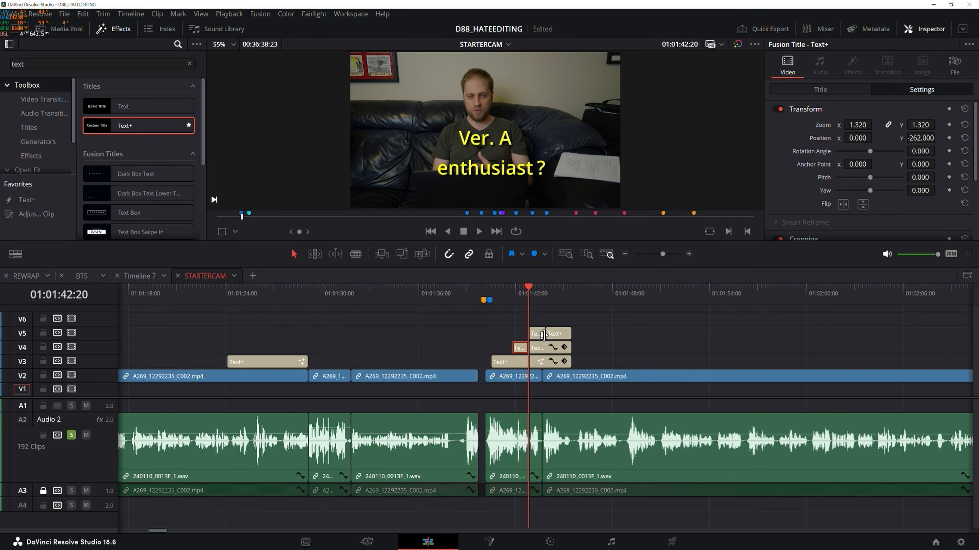
click(550, 347)
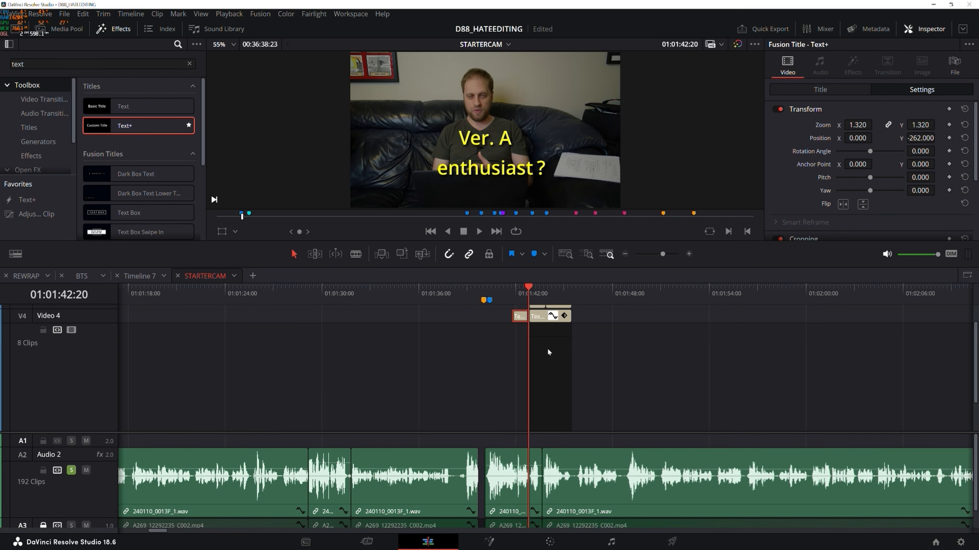
click(552, 316)
click(553, 383)
click(553, 316)
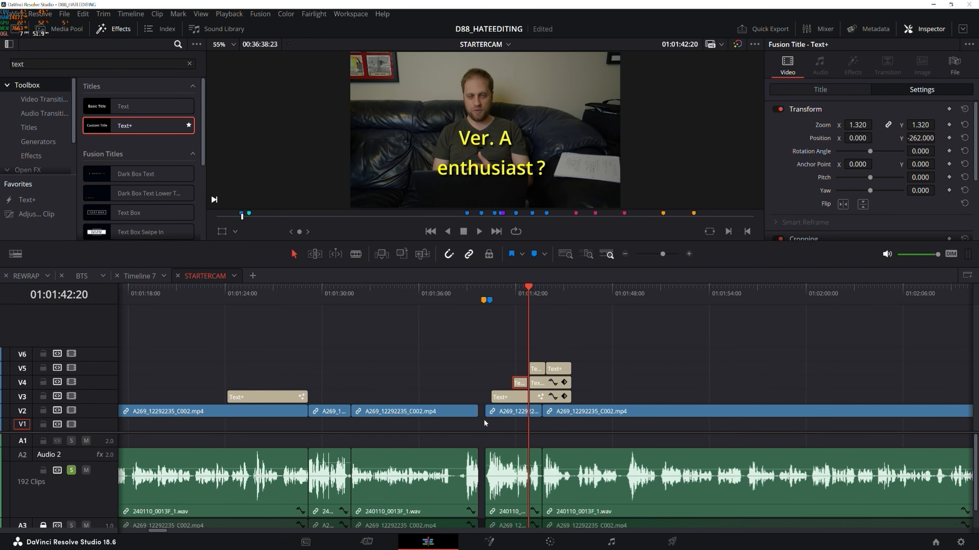
scroll(435, 424, down, 3)
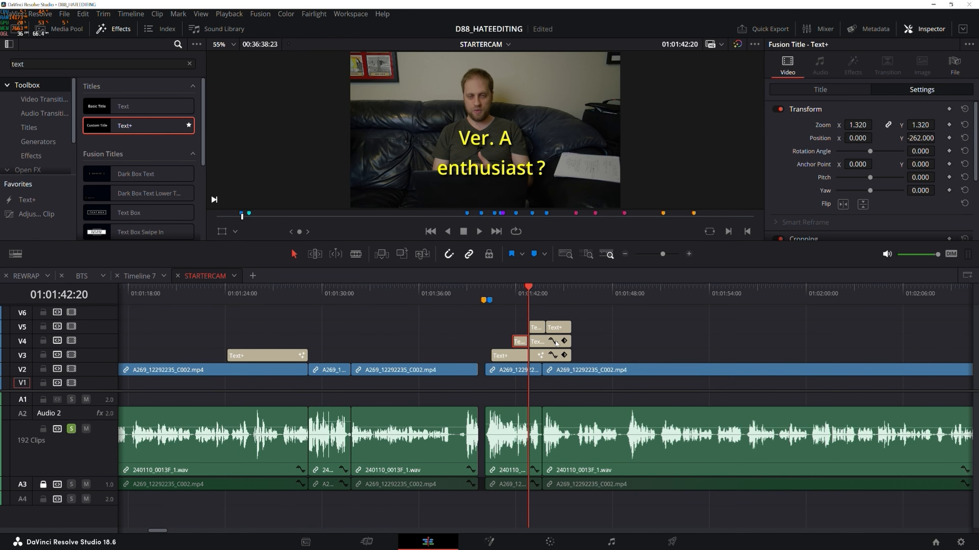
Select the second V4 title and toggle the V4 video track off and on at 01:01:43:16 to check its contribution.
click(539, 342)
click(542, 286)
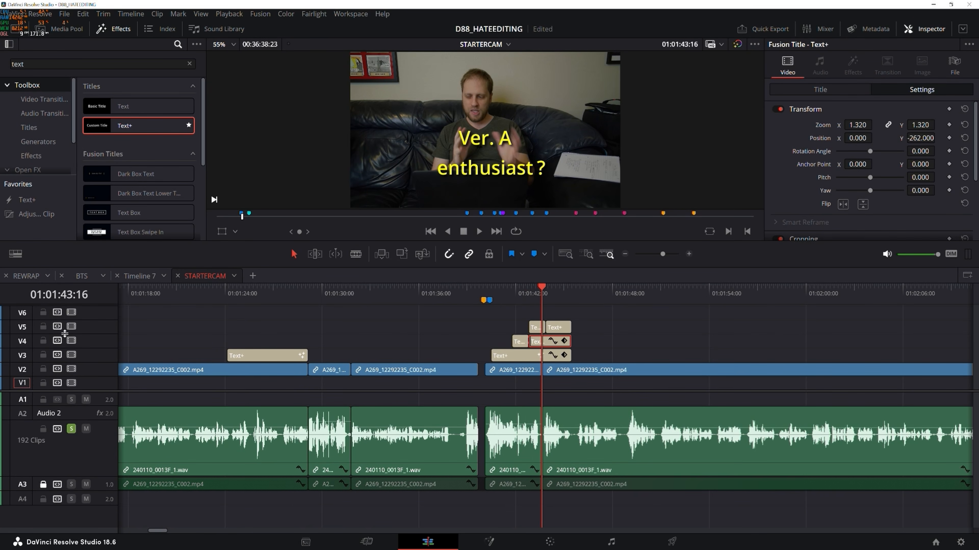
click(72, 342)
click(72, 342)
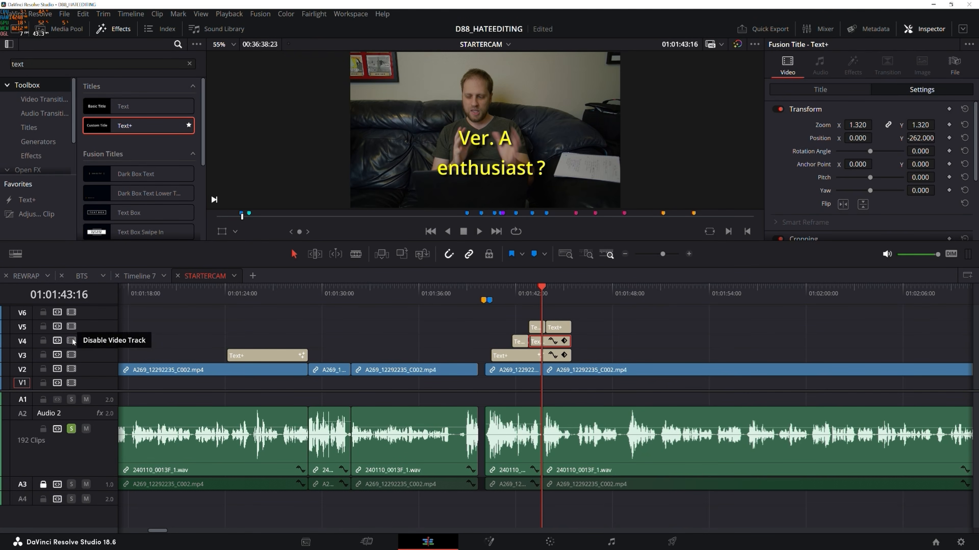
click(530, 294)
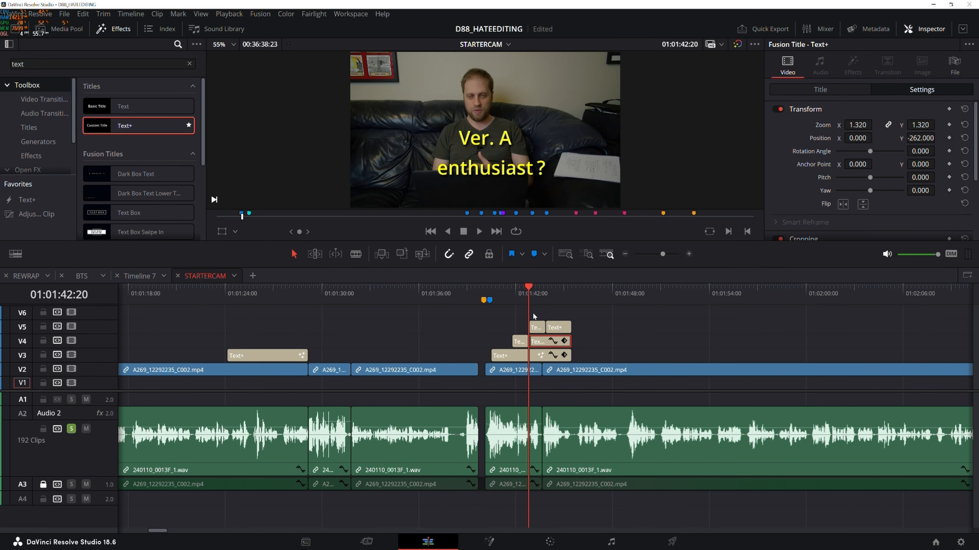
Select the first V4 title at 01:01:41:19 and review its text content.
click(520, 342)
click(512, 293)
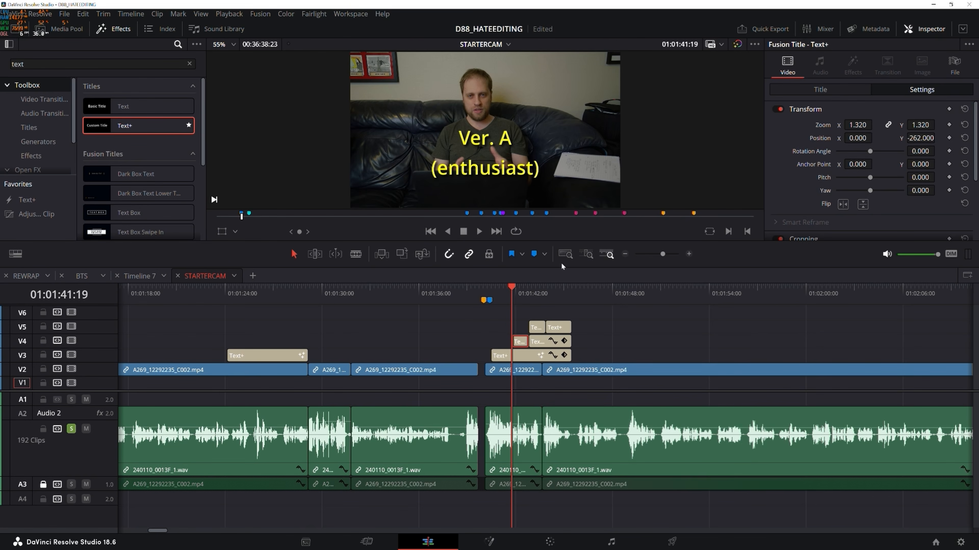
click(817, 88)
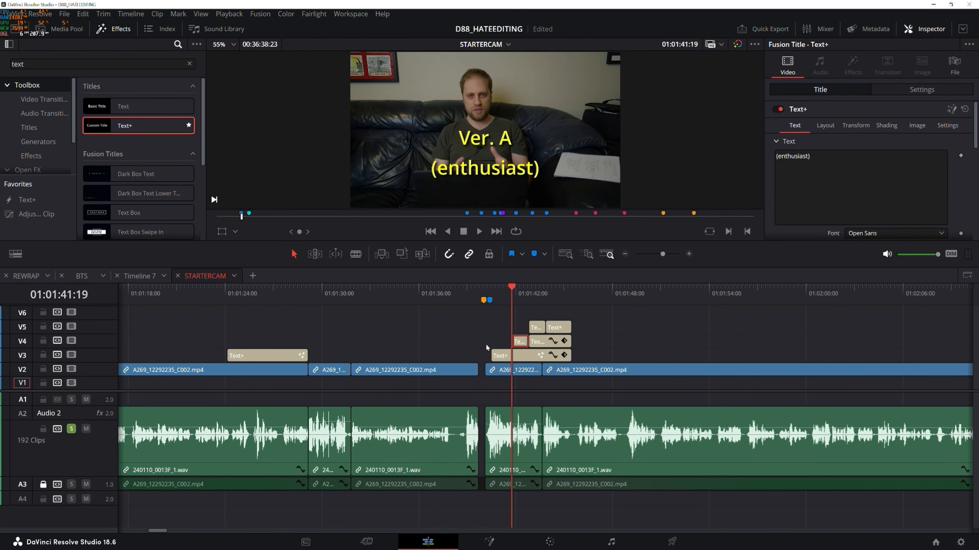
Go to 01:01:42:20 and review the text of the two punctuation titles on V5.
click(529, 294)
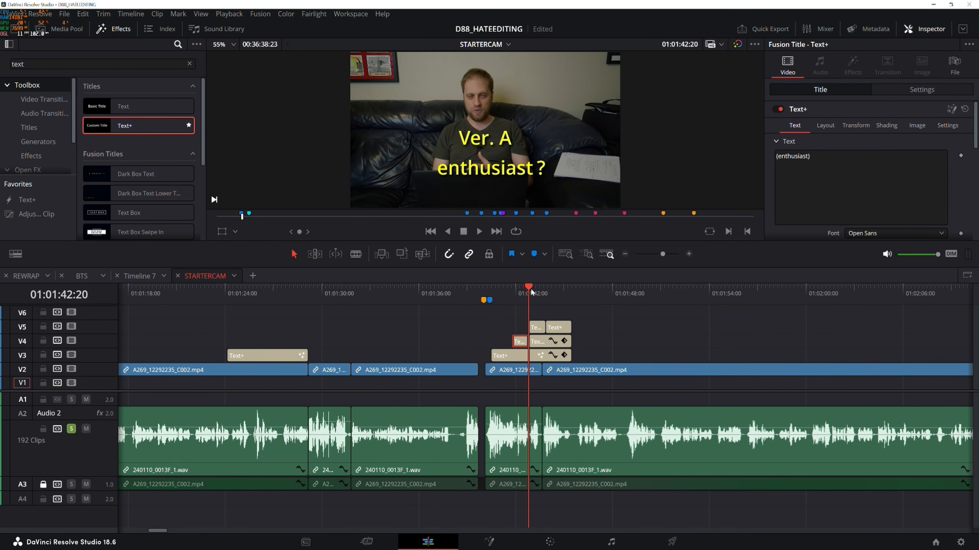
click(553, 342)
click(553, 317)
click(544, 384)
click(538, 370)
click(551, 368)
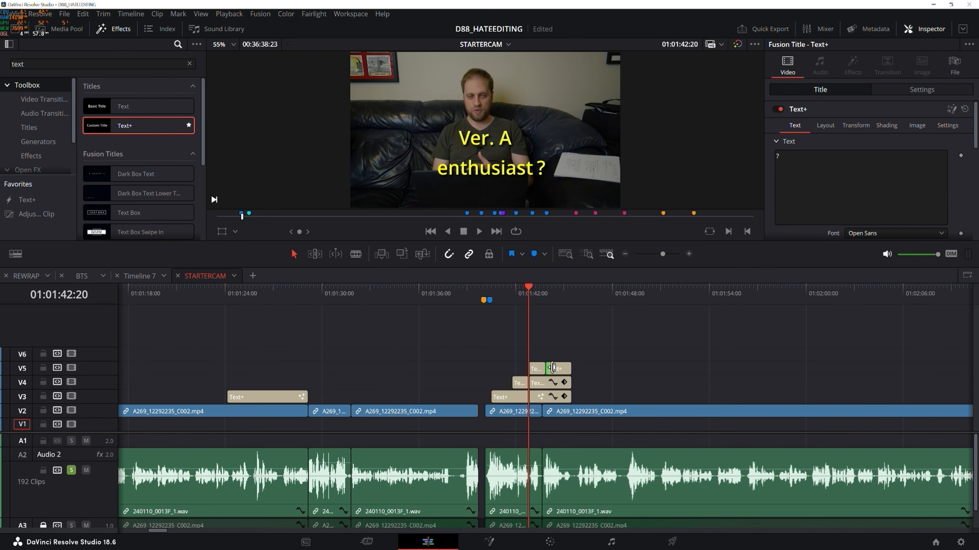
click(559, 369)
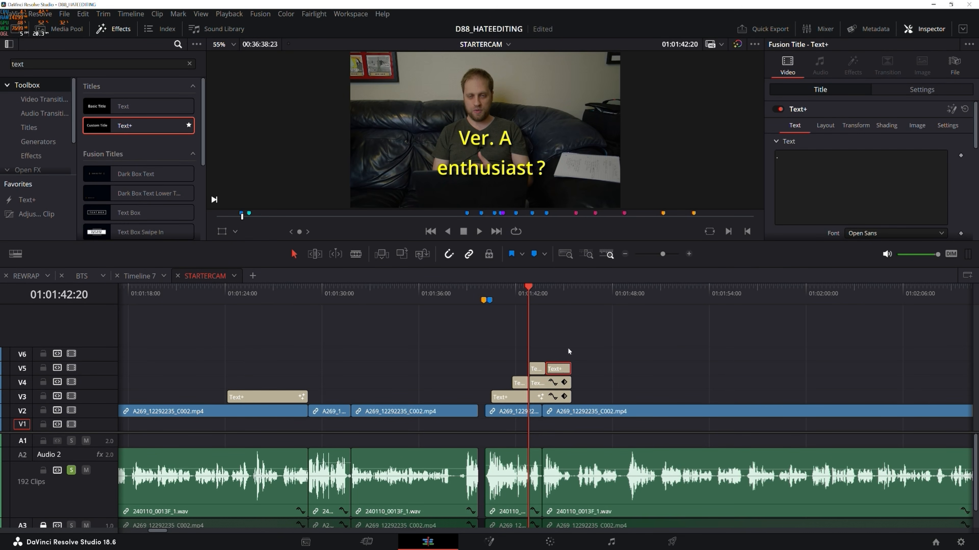
Play the "Ver. A" title sequence from its start through 01:01:44:12.
click(493, 294)
key(space)
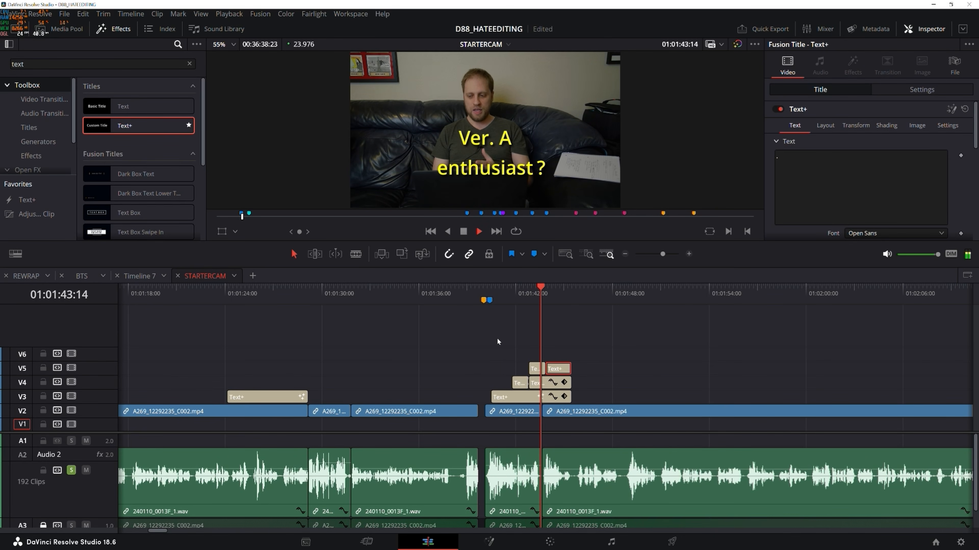
key(space)
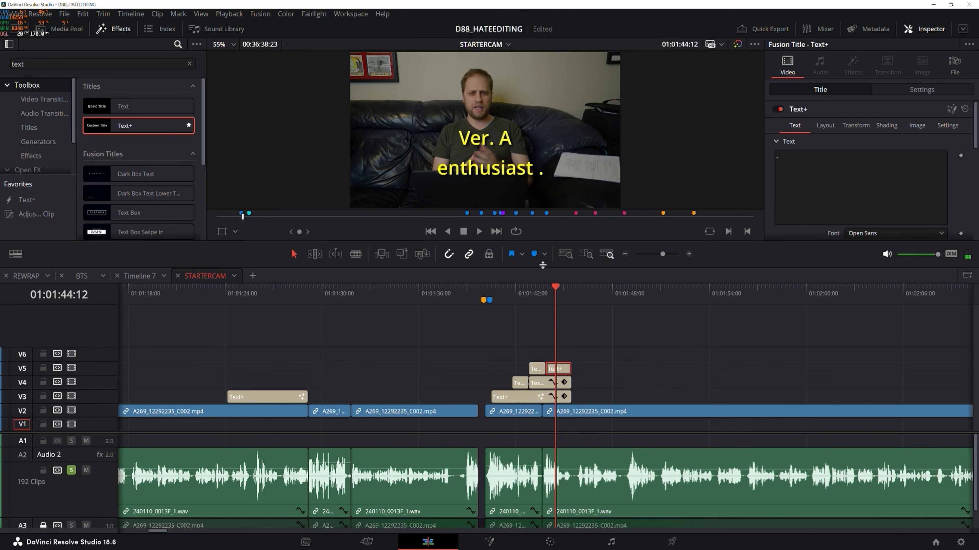
Go to the "ver. b title" marker at 01:17:06:01 and review the text of the V3 title there.
click(515, 399)
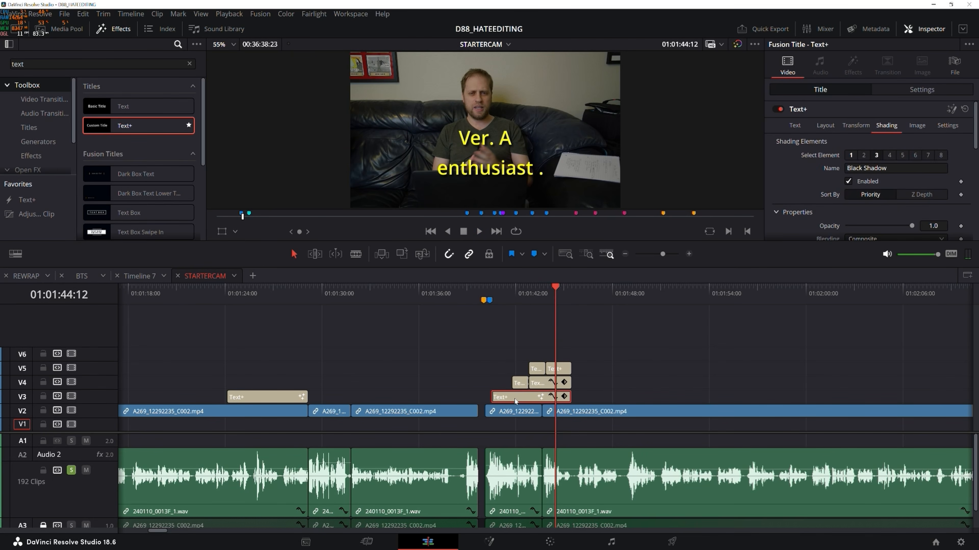
click(566, 254)
click(494, 292)
click(607, 254)
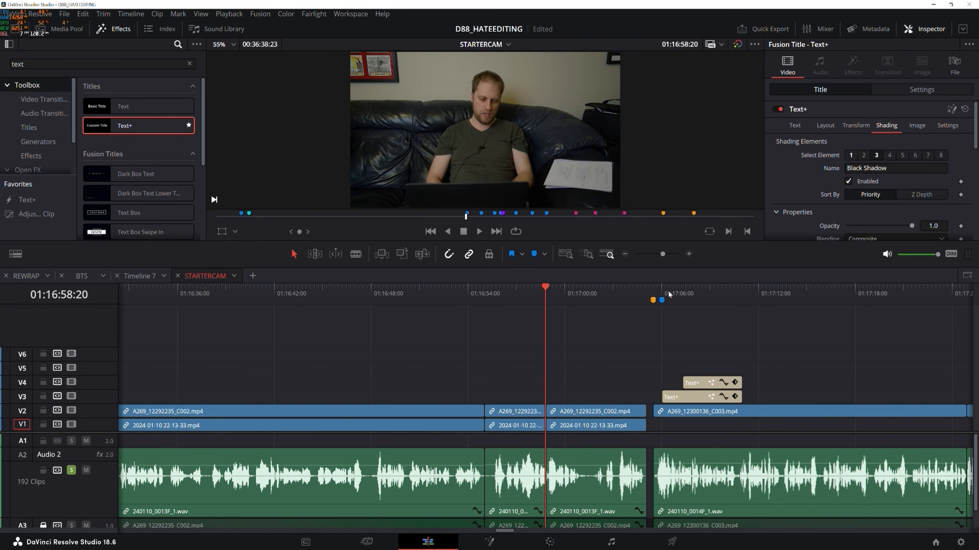
click(661, 292)
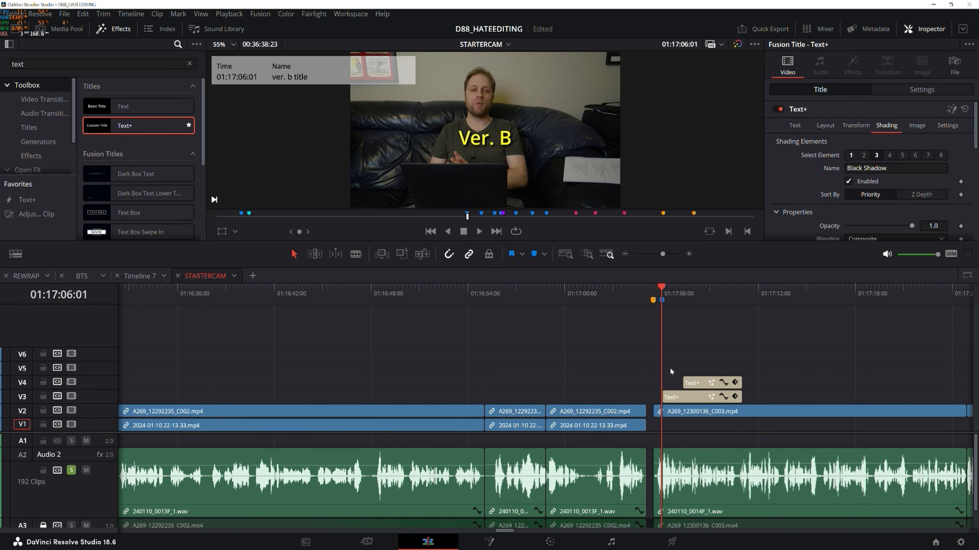
click(679, 398)
click(796, 157)
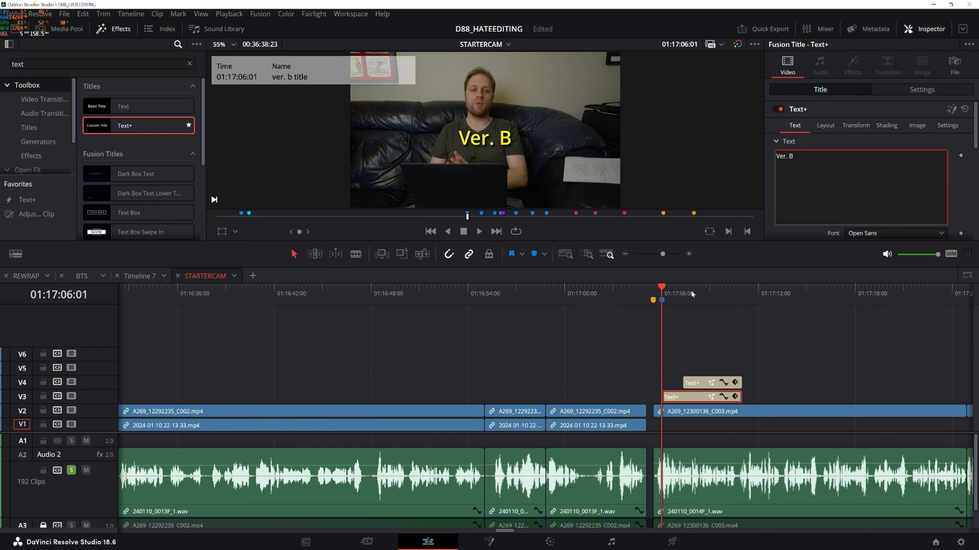
Try duplicating the "Ver. B" title from V3 onto V4 at 01:17:07:08, and undo the duplication.
click(682, 292)
drag(697, 401, 695, 382)
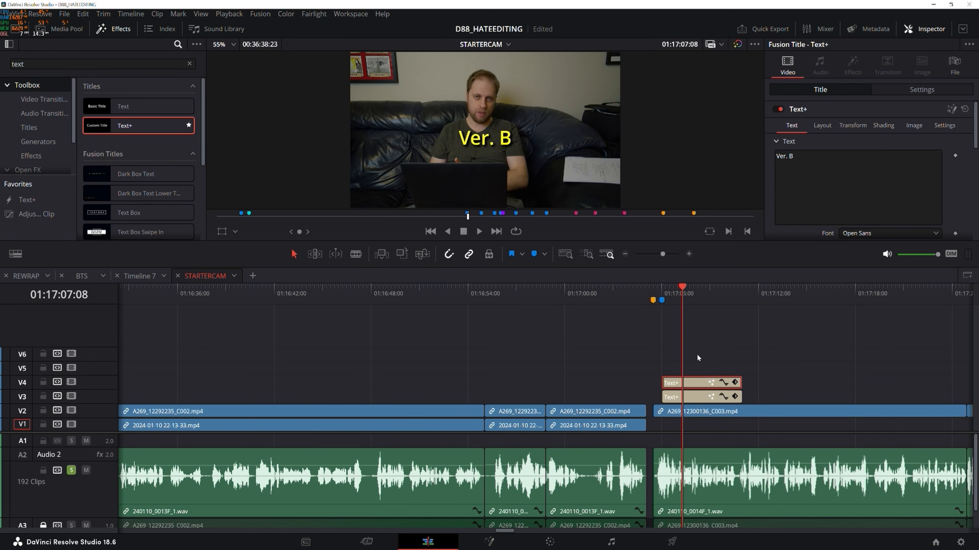
key(ctrl+z)
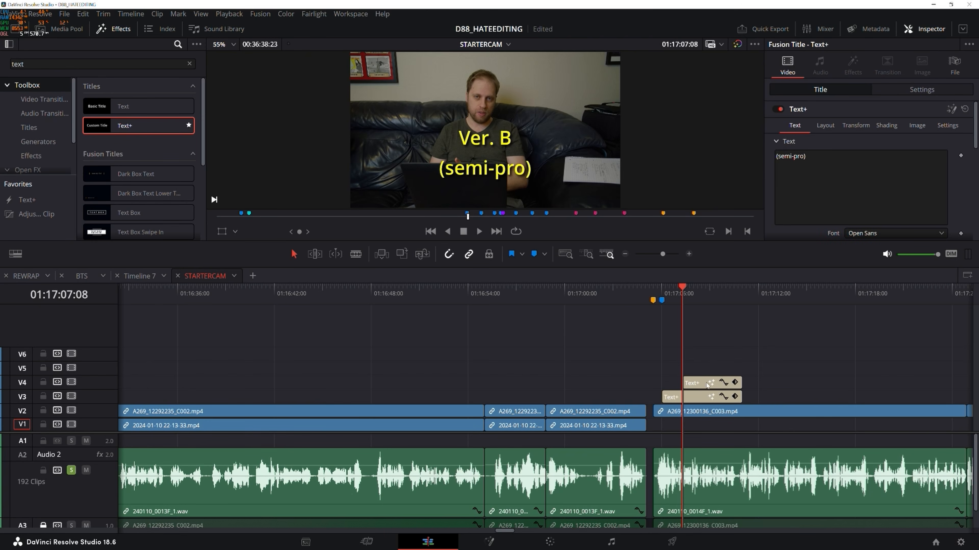
Go to the "60-70mm ish" marker at 01:18:57:09 and preview its stacked titles at 01:18:59:01 and 01:18:59:21.
click(565, 254)
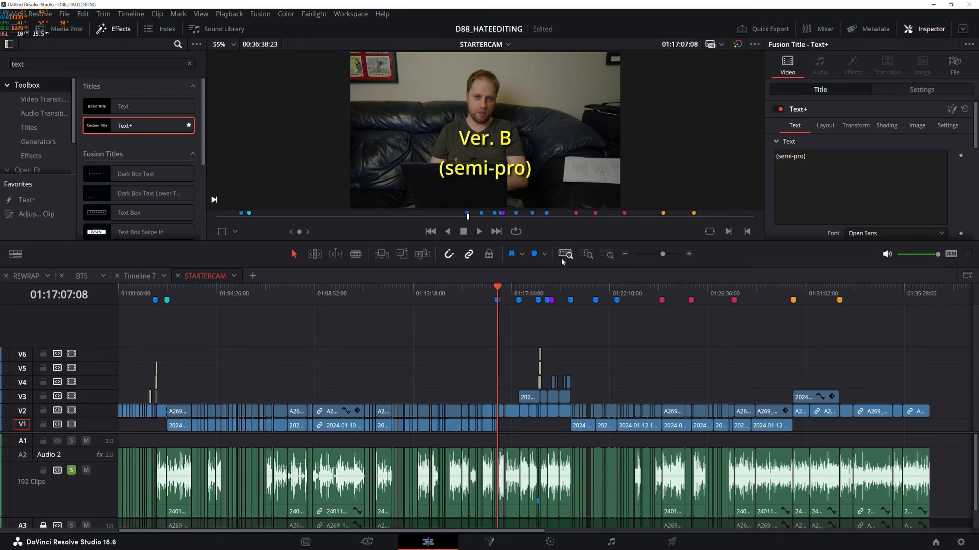
click(537, 290)
click(607, 254)
click(574, 289)
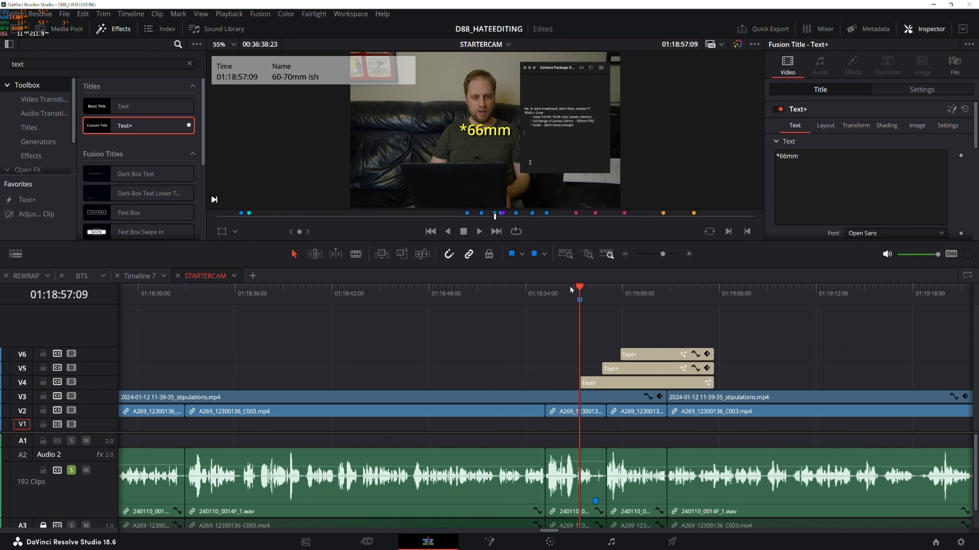
click(594, 290)
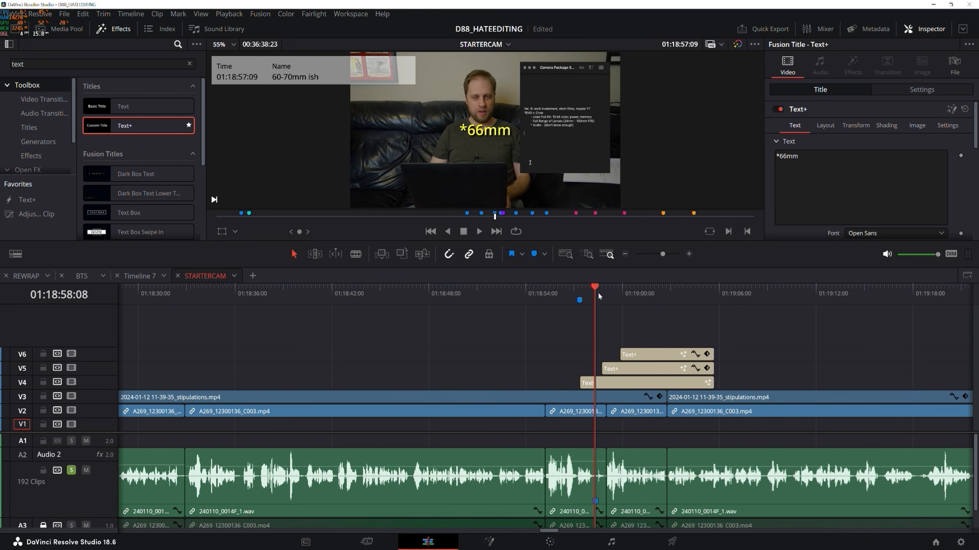
click(606, 291)
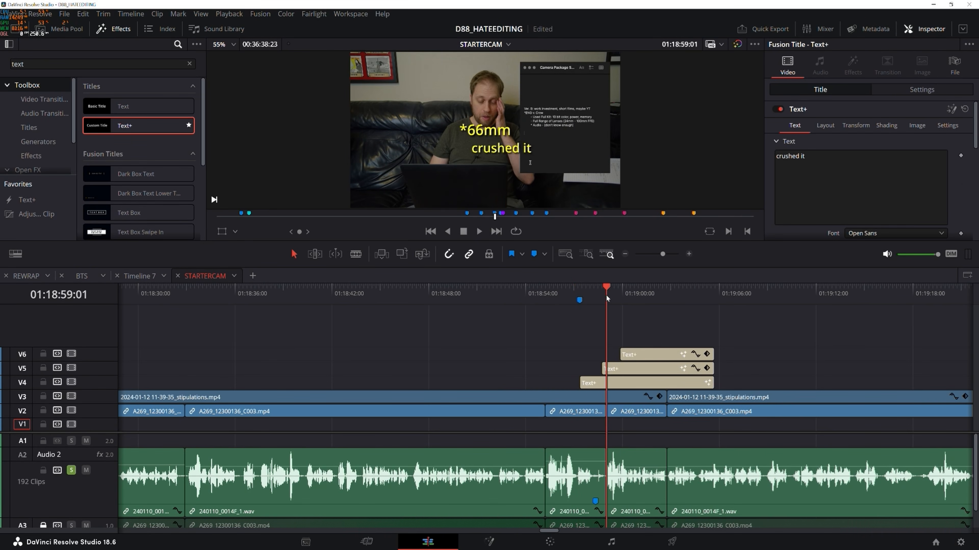
click(619, 289)
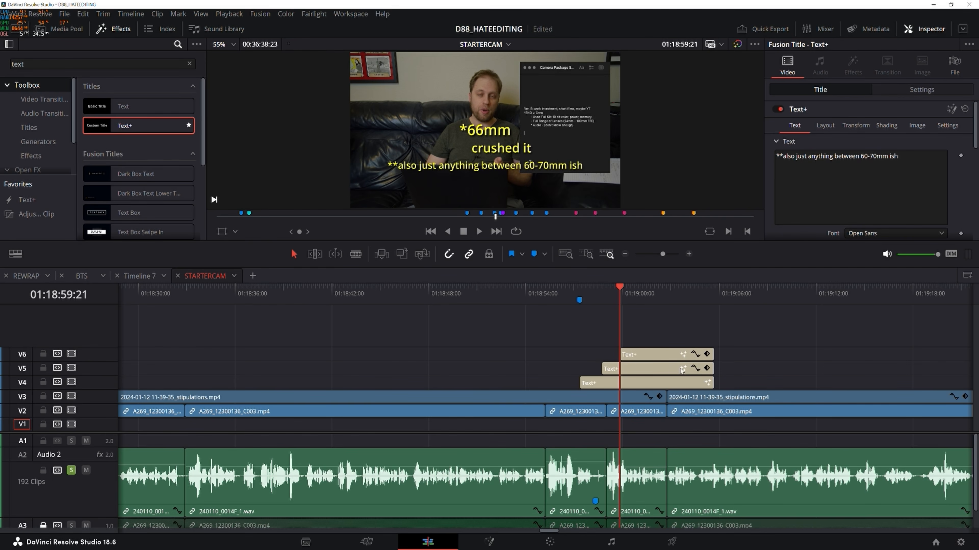
Scrub the STARTERCAM timeline back to 01:10:01:19 and compare the picture with color grades and Fusion effects bypassed and restored.
click(667, 294)
click(691, 293)
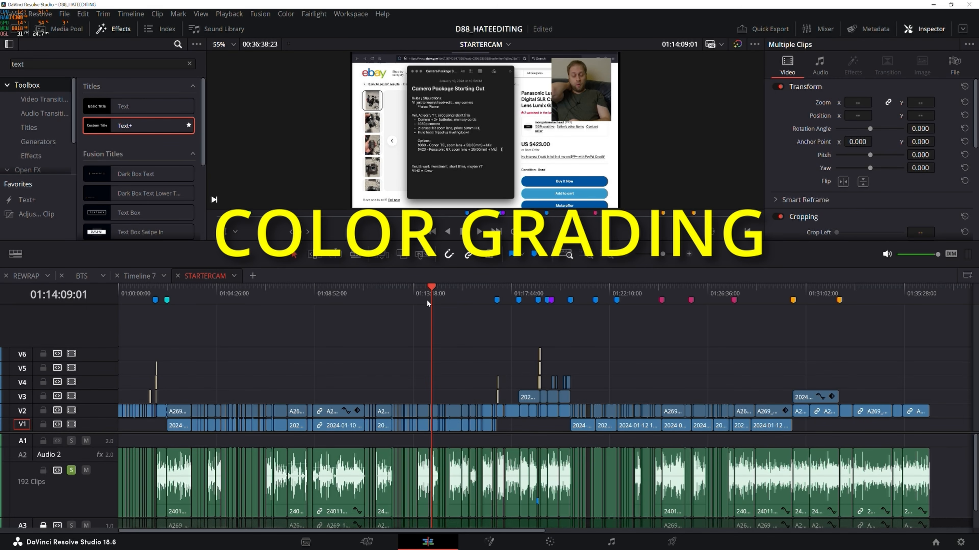
drag(338, 294, 268, 302)
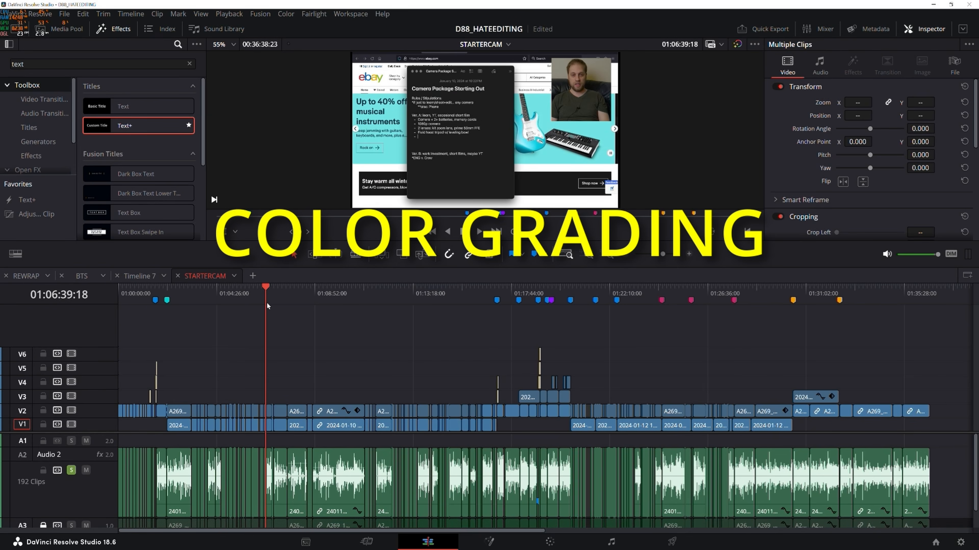
drag(373, 293, 340, 297)
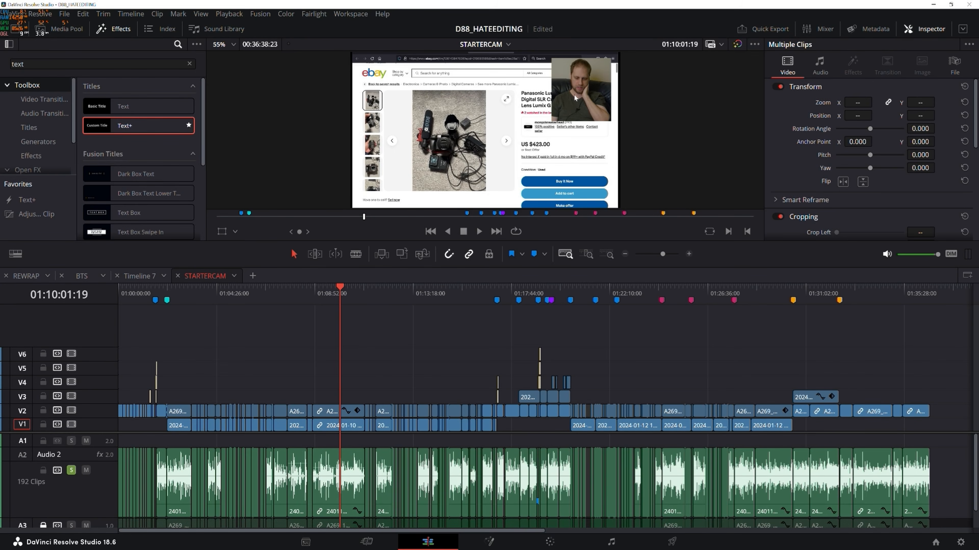
click(737, 44)
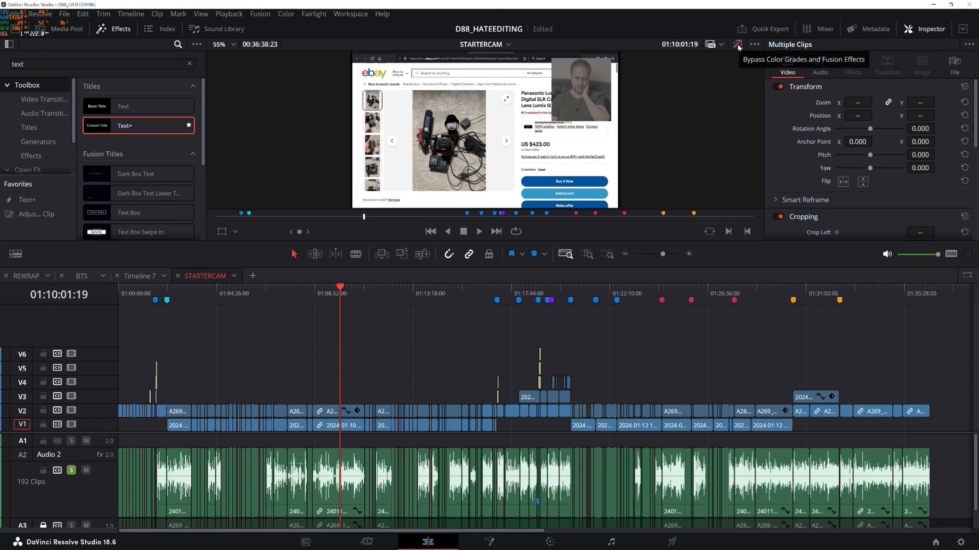
click(737, 45)
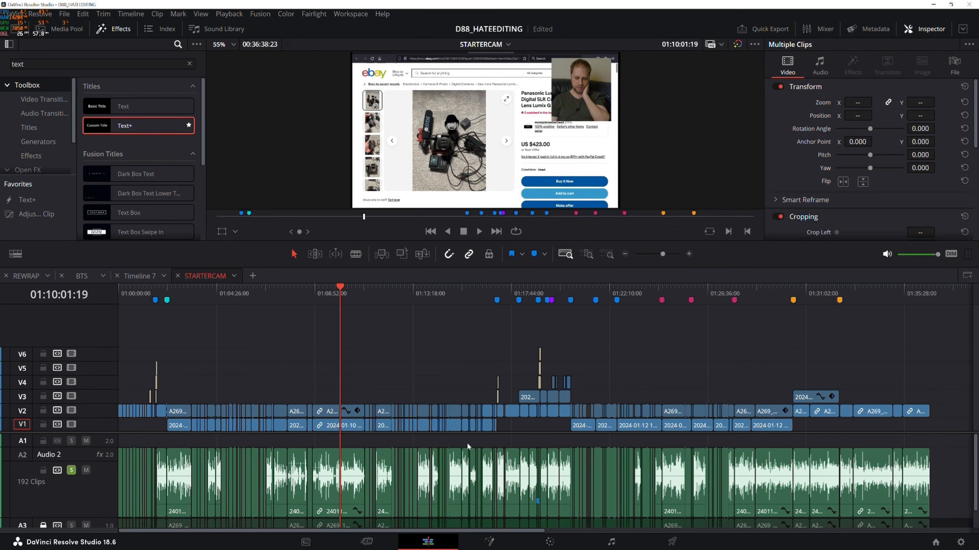
Preview the timeline up to 01:33:57:06, look over all clip thumbnails in the Color page's Lightbox, and return to the Edit page.
drag(145, 291, 869, 305)
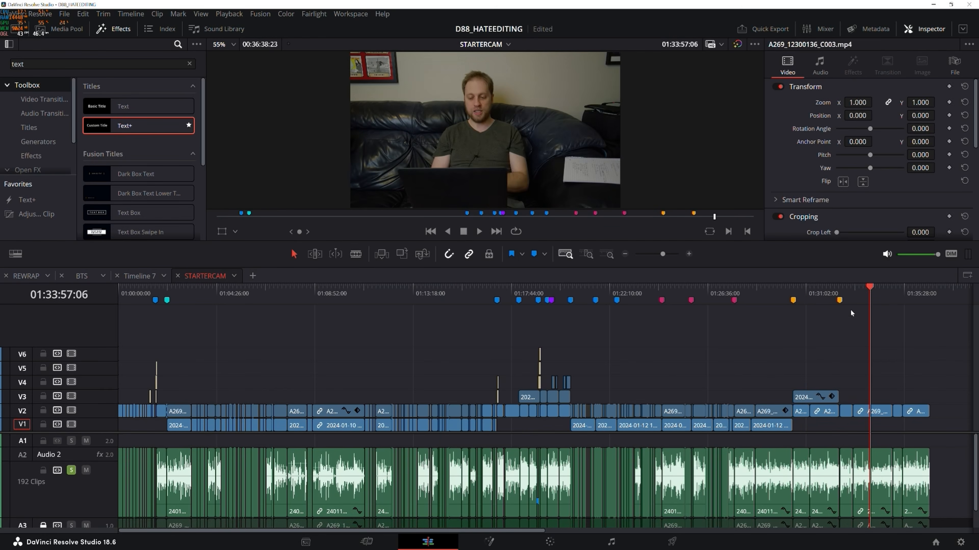
click(550, 543)
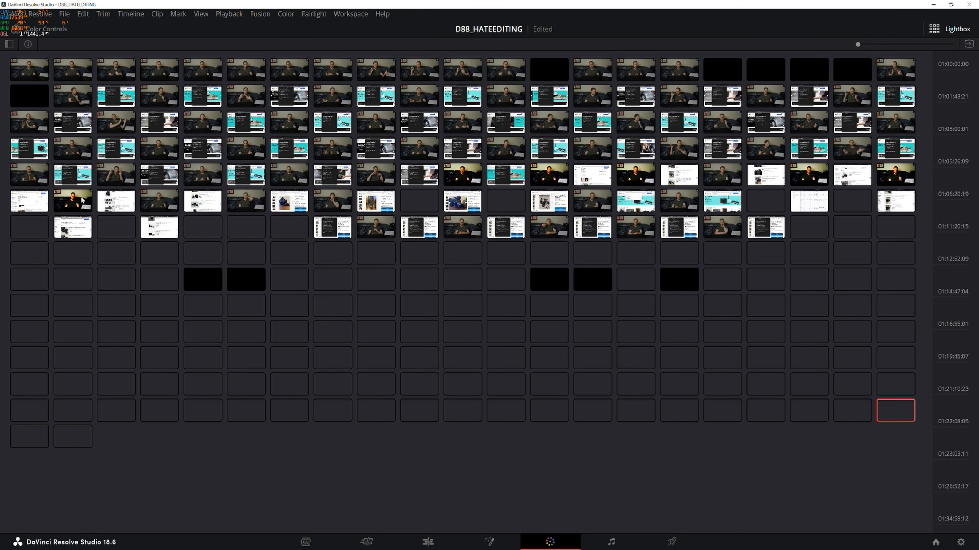
click(955, 29)
click(424, 543)
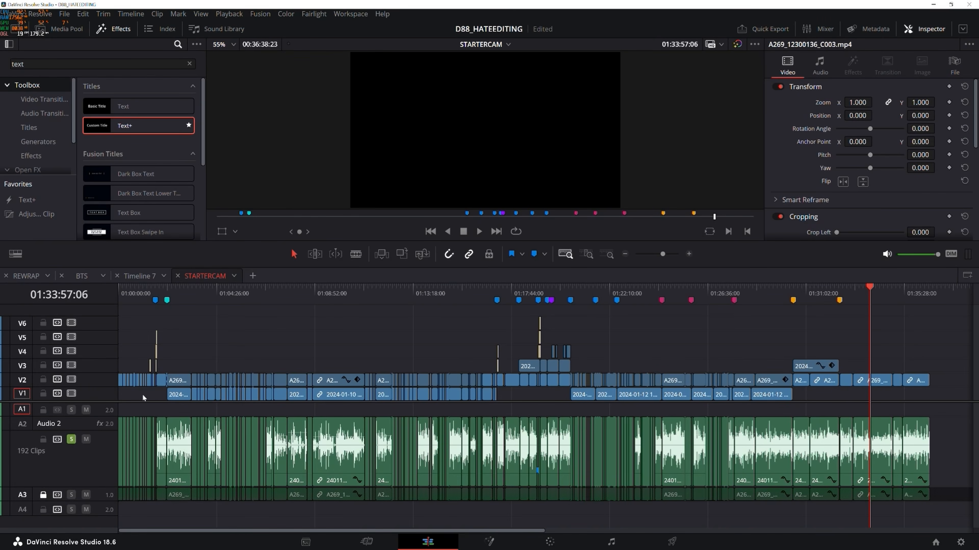
Disable video track V1 and preview the remaining camera footage at 01:02:45:15, 01:00:48:22 and further along the timeline.
click(71, 393)
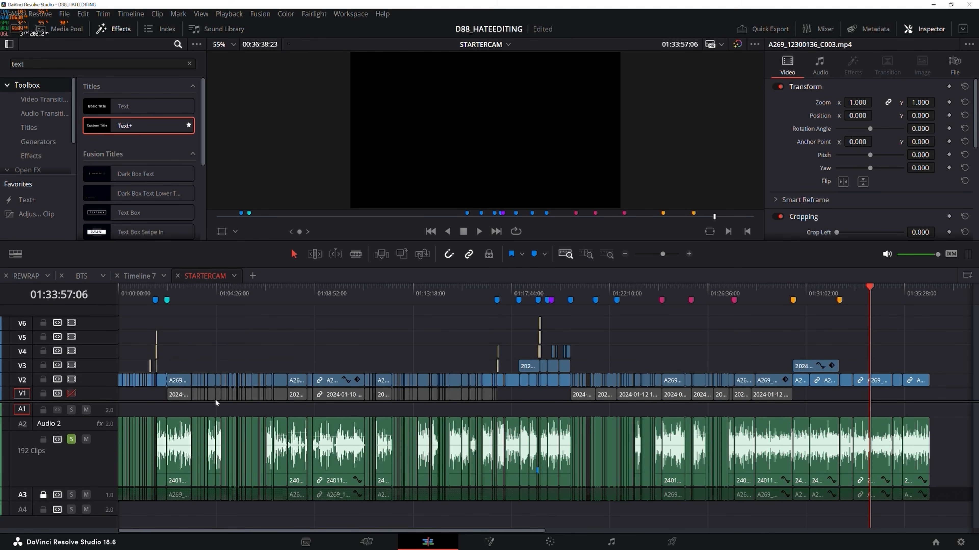
click(181, 296)
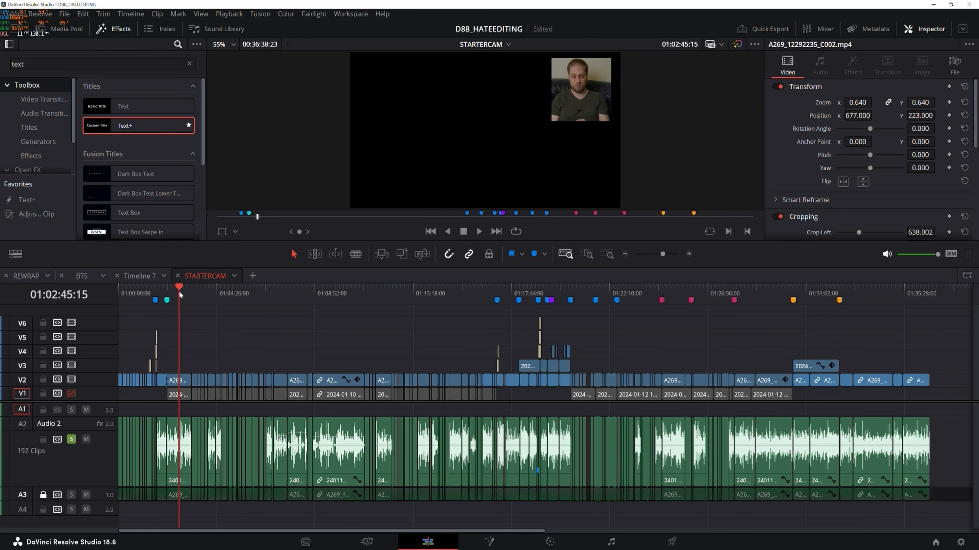
click(137, 296)
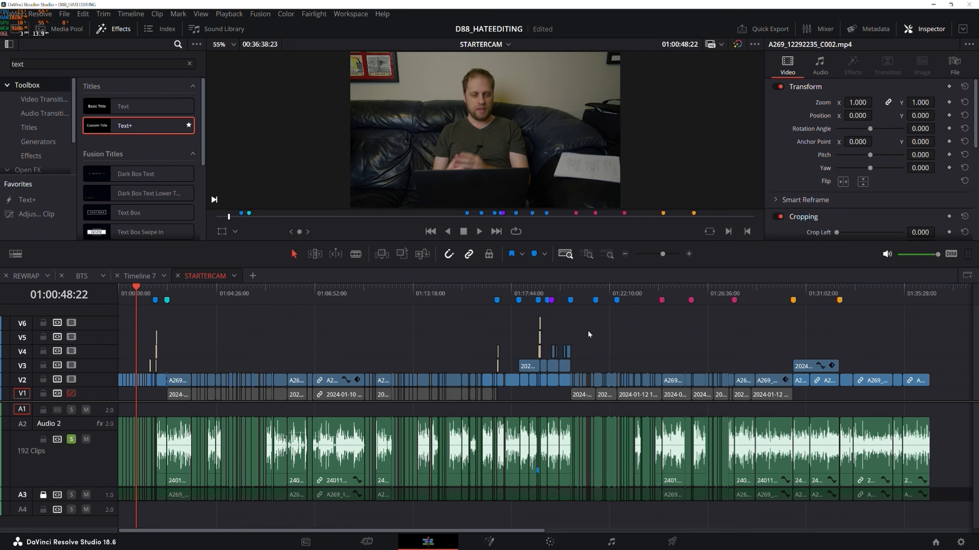
click(642, 295)
click(684, 294)
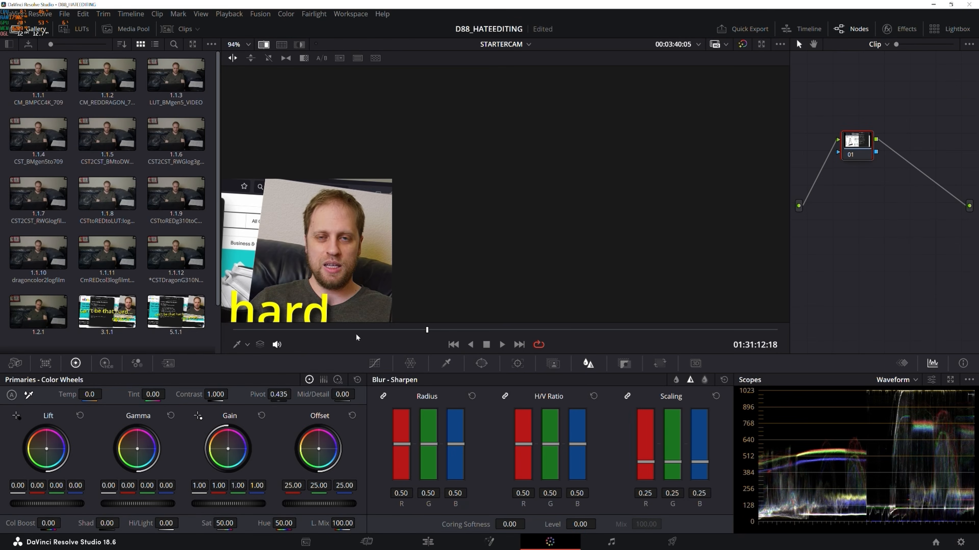
Show the clip thumbnails on the Color page, browse them back to the first clip, and select clip 213.
click(182, 28)
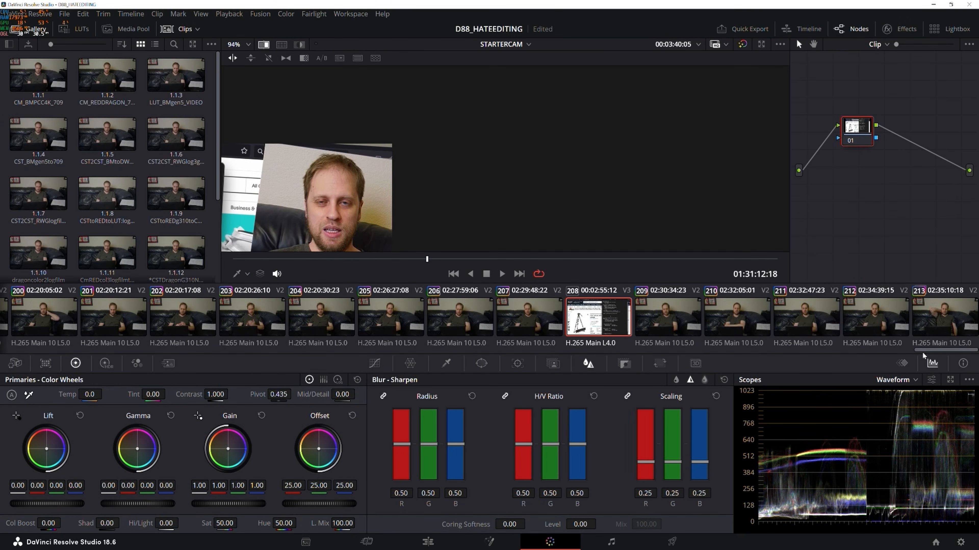
drag(948, 350, 1, 328)
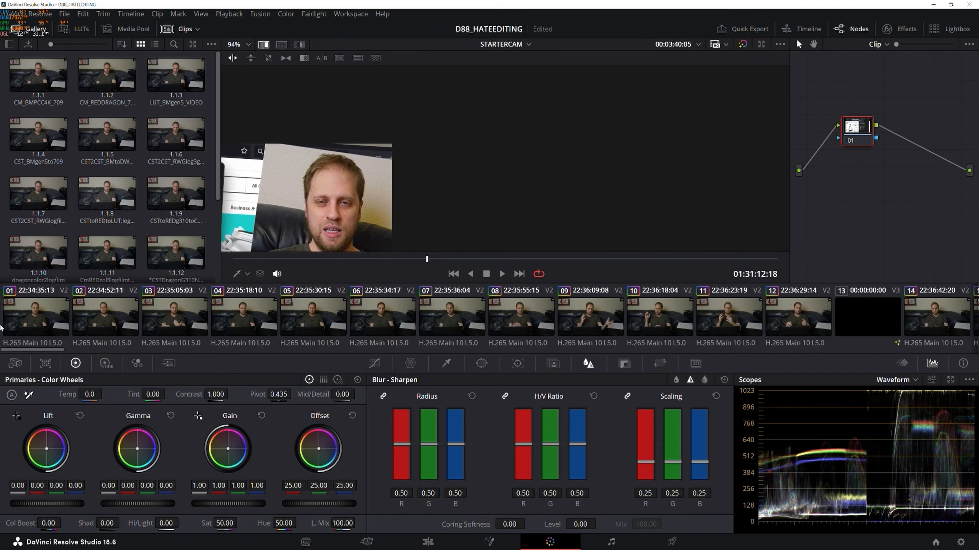
click(13, 321)
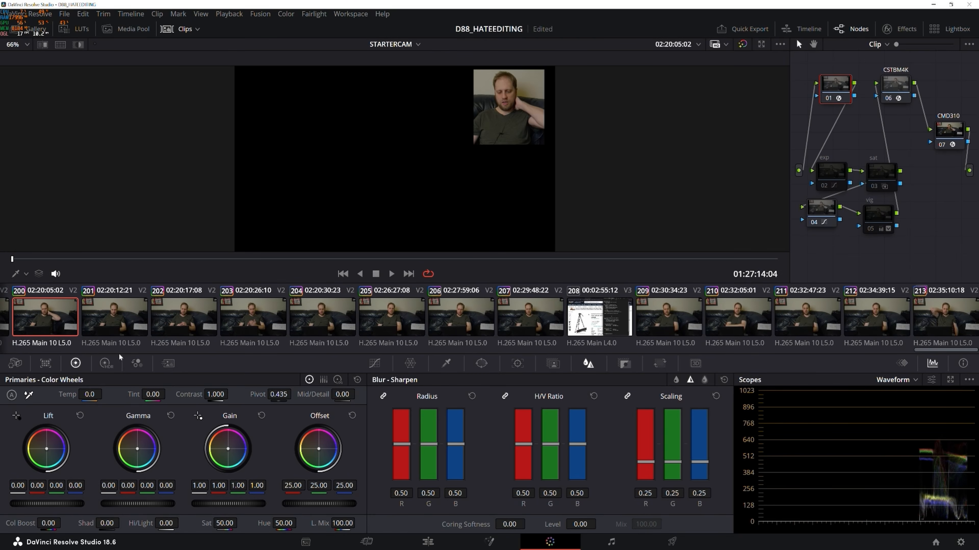
click(948, 320)
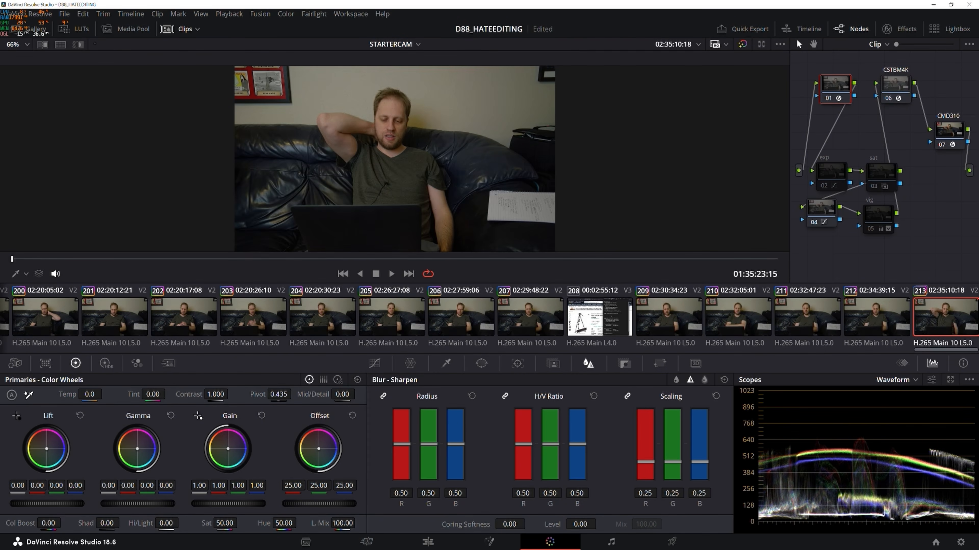
Locate the last V2 clip at 01:35:23:15 on the Edit page, and reopen its grade on the Color page.
key(shift+4)
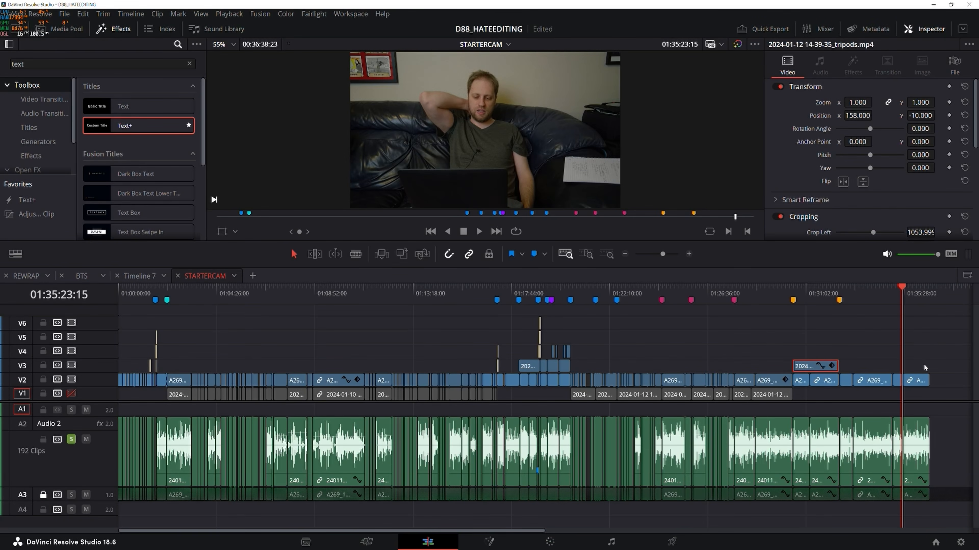
click(919, 381)
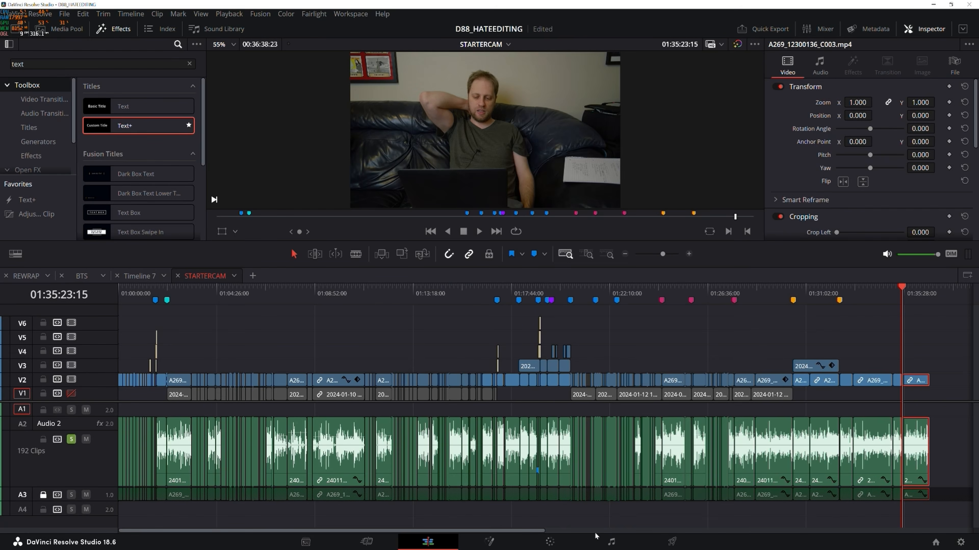
click(550, 542)
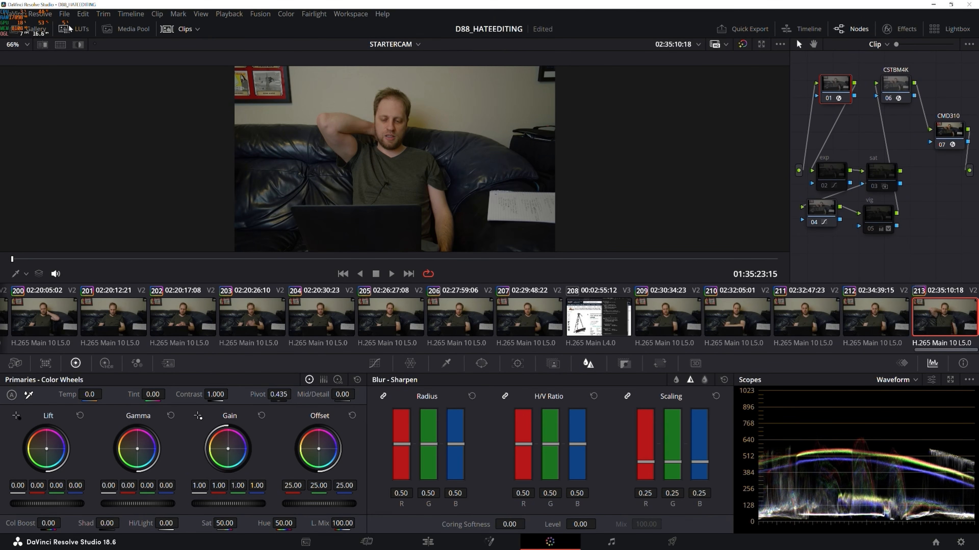
Reset all grades and nodes on clip 213 and apply the Blackmagic Gen 5 Film to Video LUT instead.
right_click(870, 130)
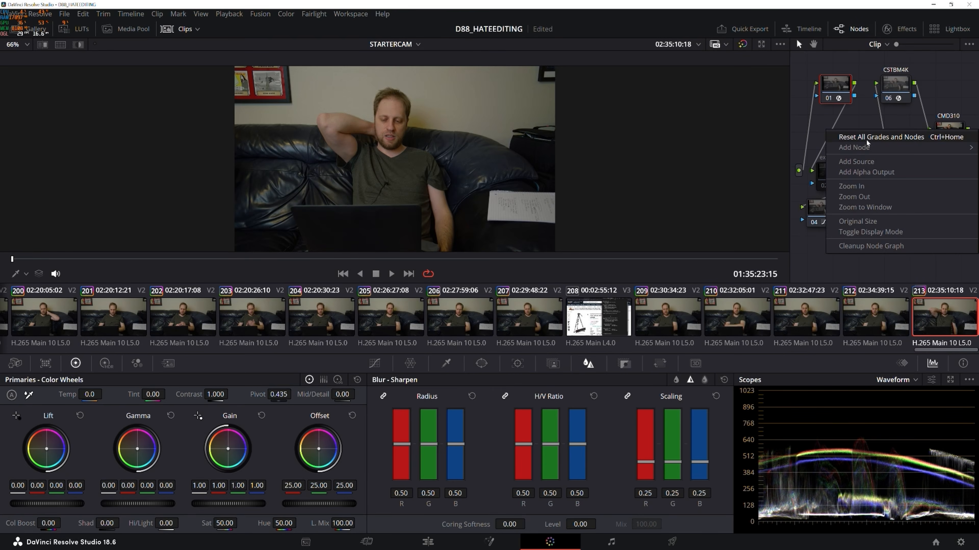
click(867, 138)
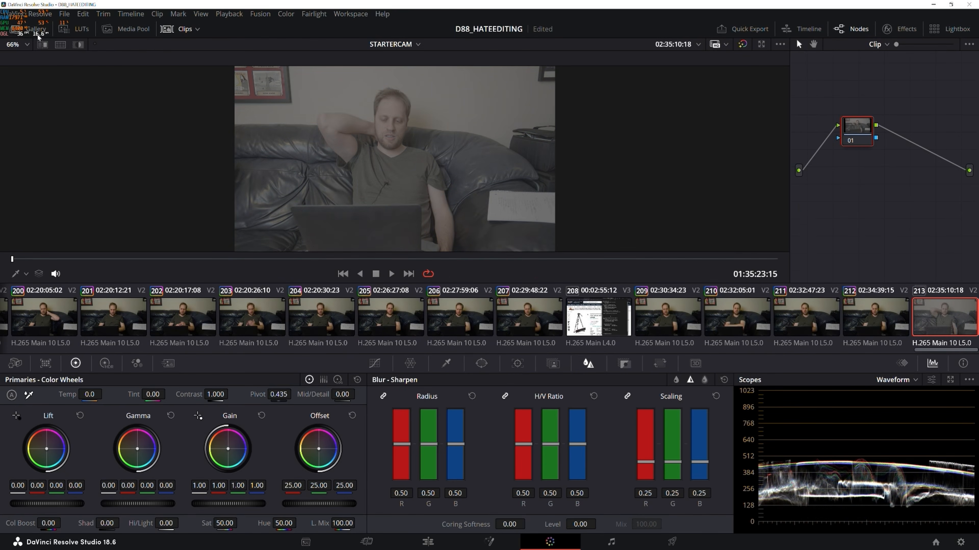
click(76, 29)
click(49, 115)
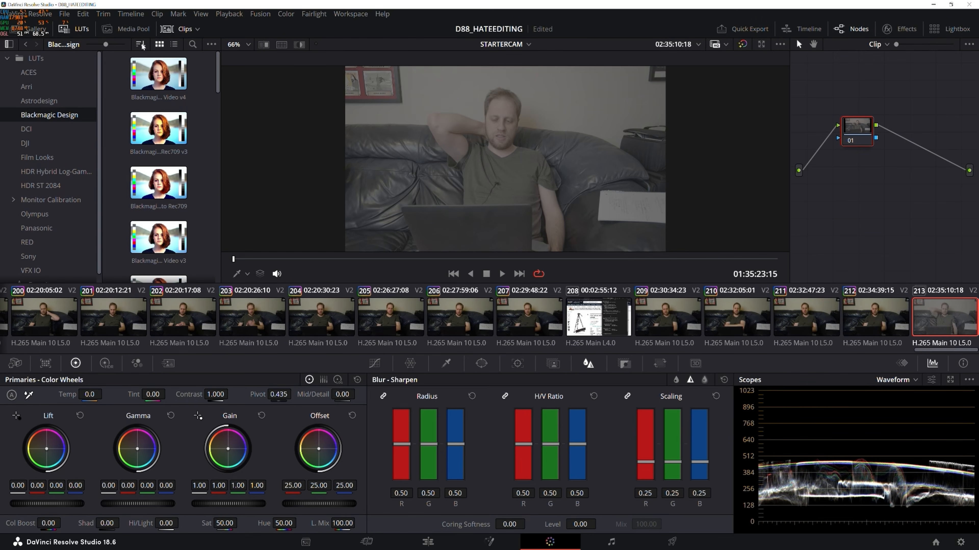
click(173, 45)
drag(123, 284, 135, 283)
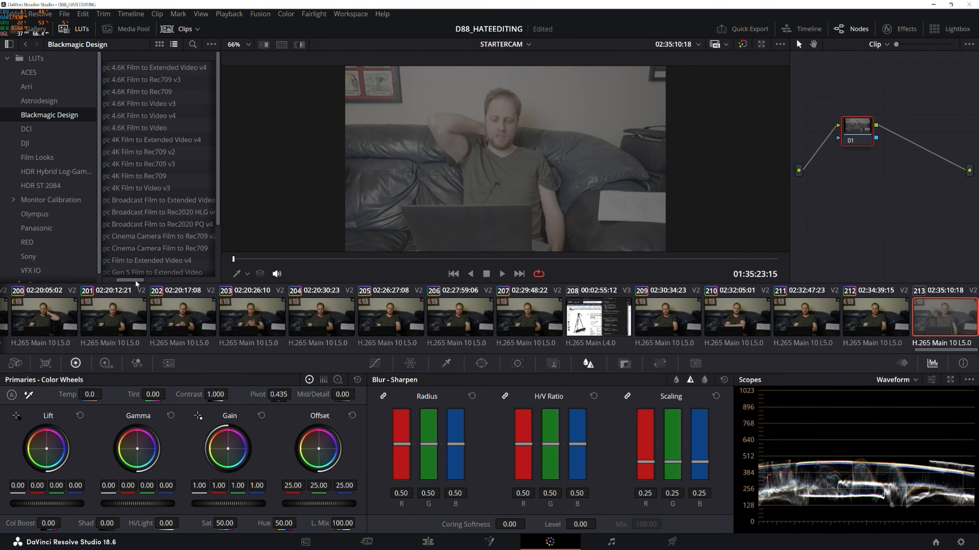
scroll(155, 216, down, 3)
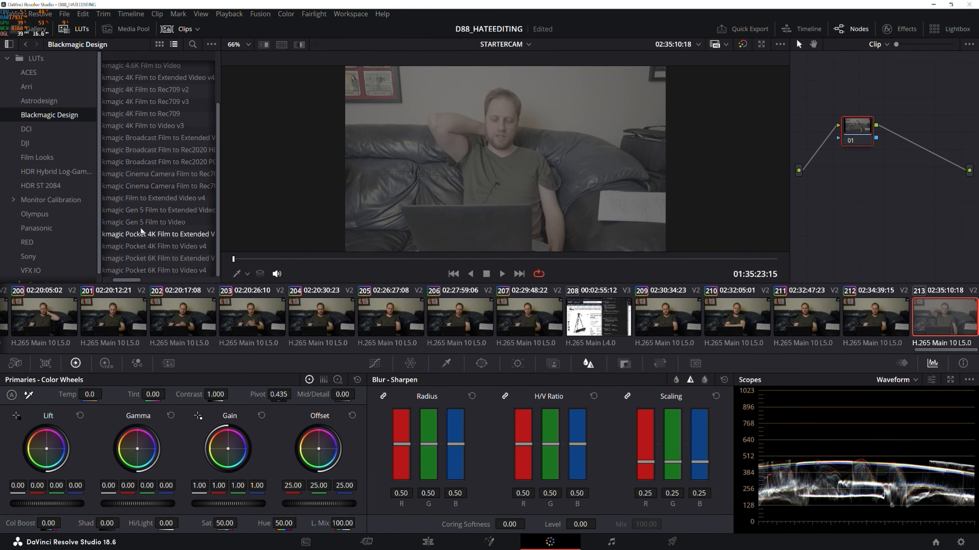
double_click(141, 222)
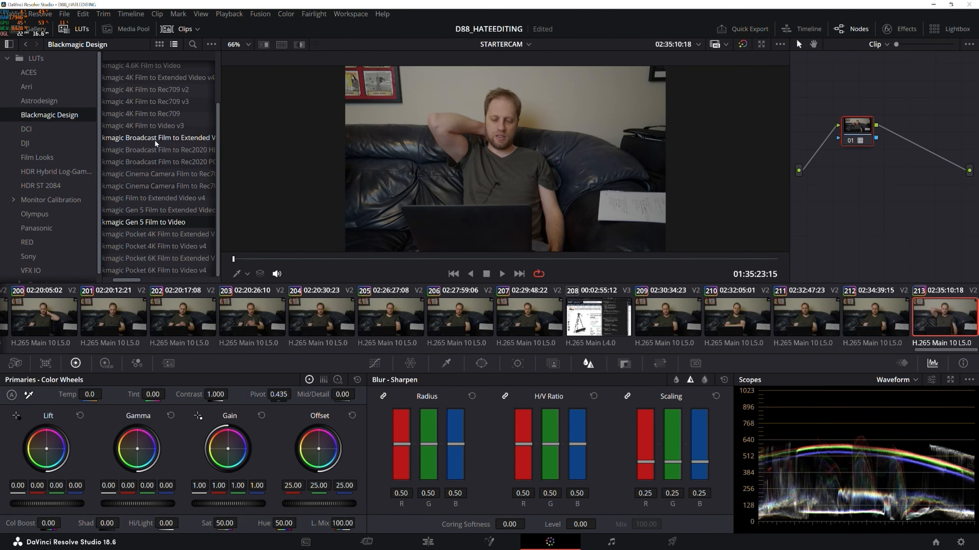
Undo the LUT and the grade reset on clip 213.
key(ctrl+z)
key(ctrl+z)
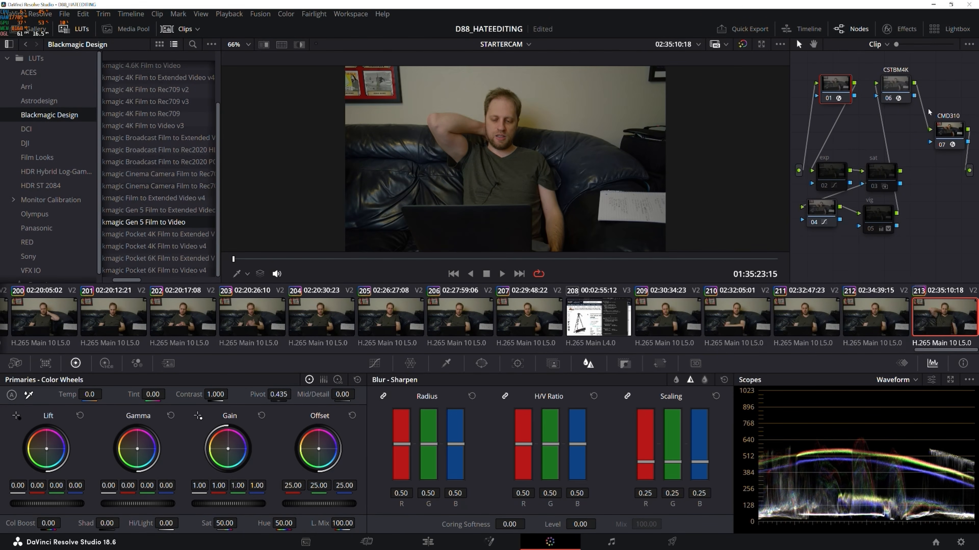
Enable the exp, sat and vig nodes of clip 213 to compare their effect, and disable all three again.
click(825, 186)
click(873, 186)
click(872, 229)
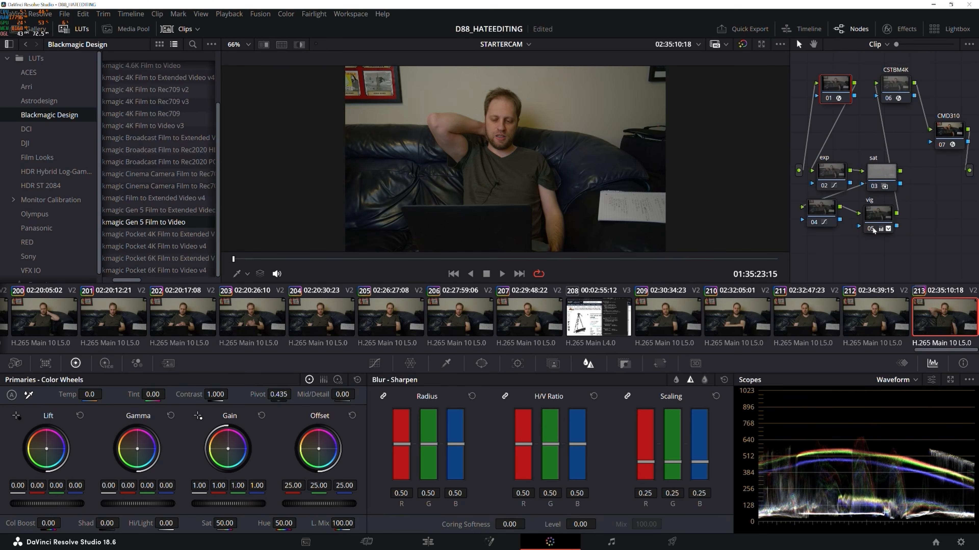
click(872, 228)
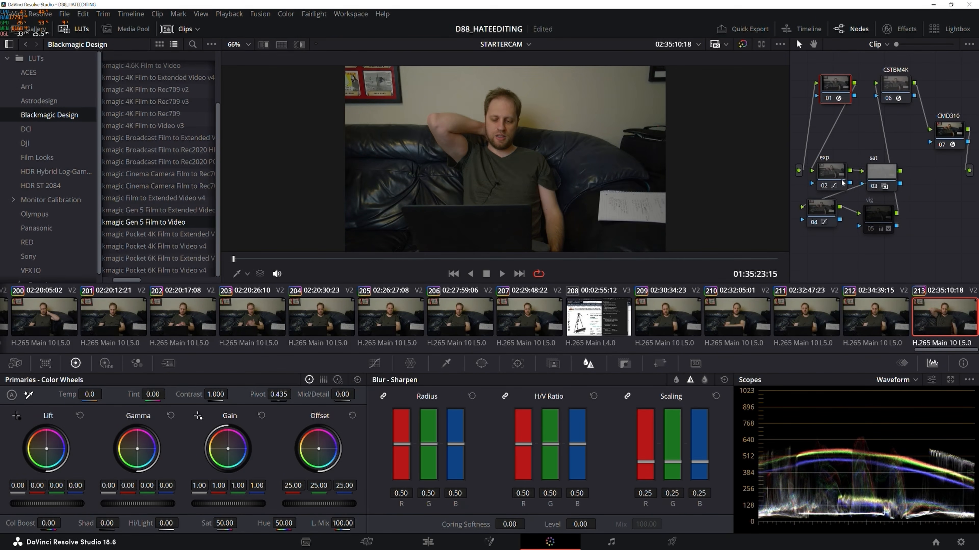
click(873, 186)
click(825, 187)
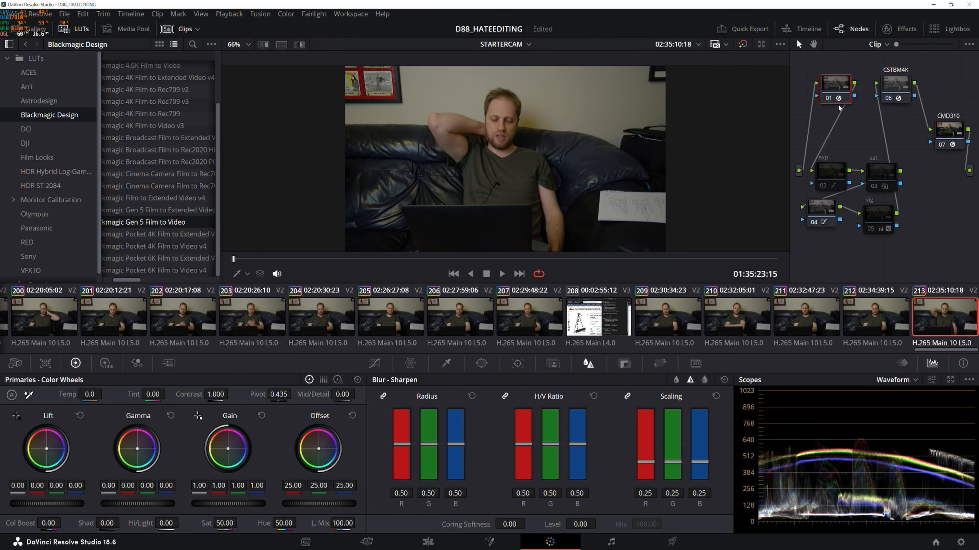
Compare clip 213 with all grades bypassed and with only node 04 disabled, restoring each one.
click(743, 44)
click(744, 45)
click(813, 223)
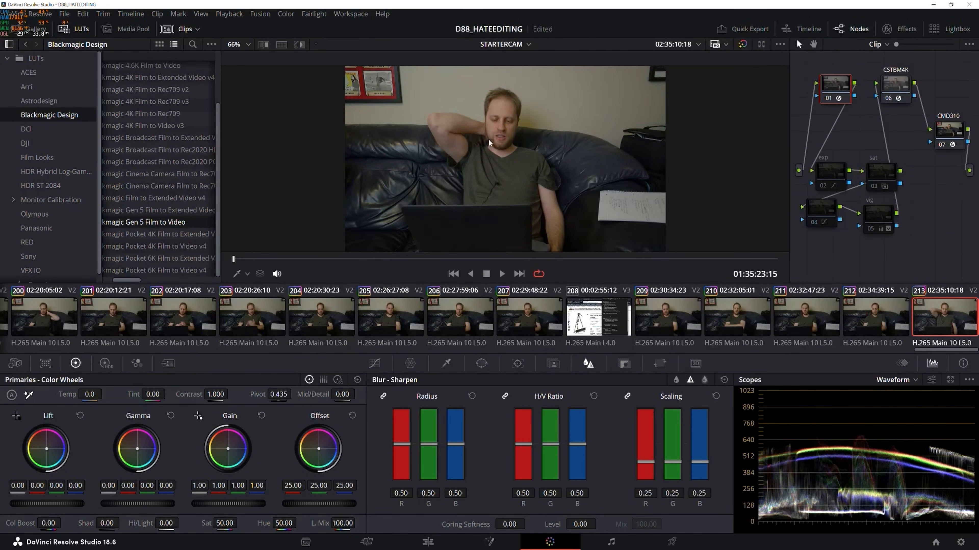
click(817, 221)
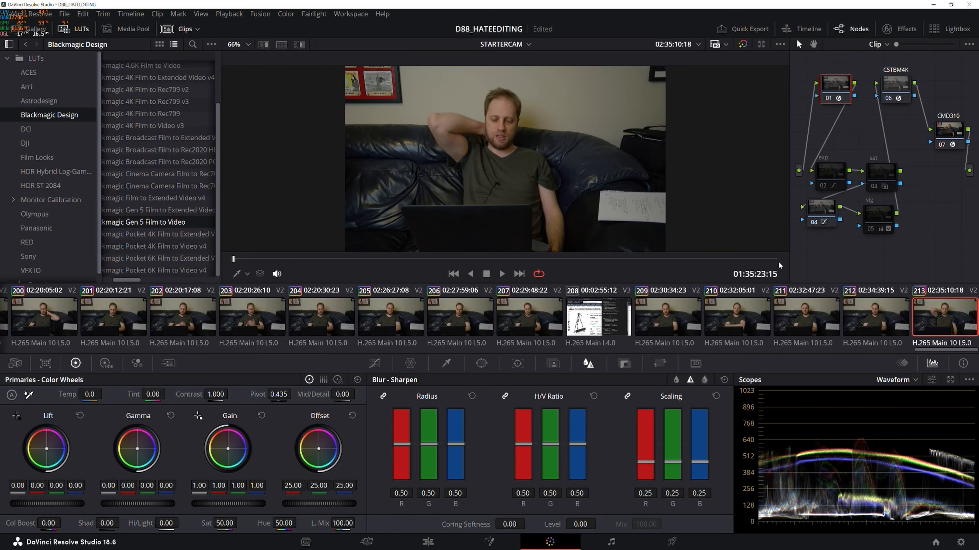
Replace the grades on clips 200 through 207 with the grade from clip 213, and reselect clip 213.
key(Up)
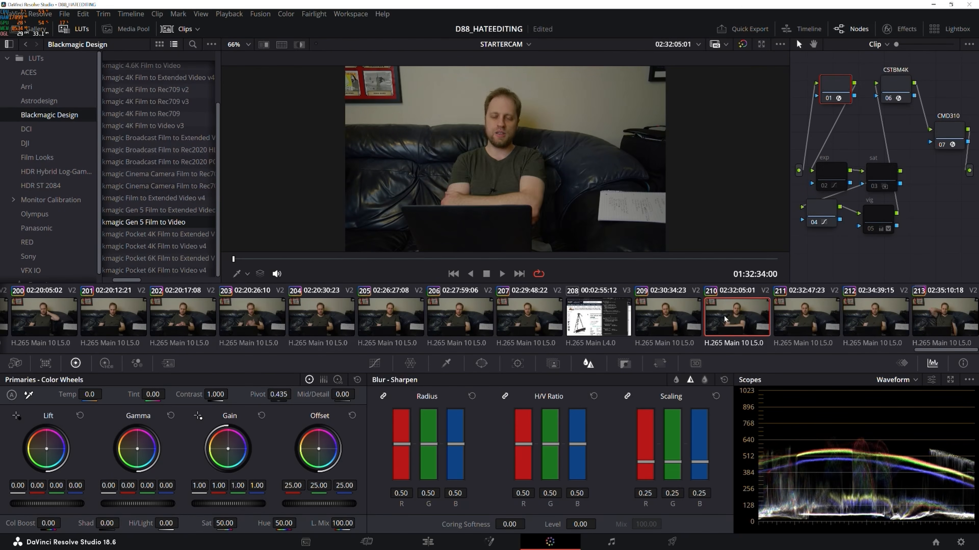
click(62, 318)
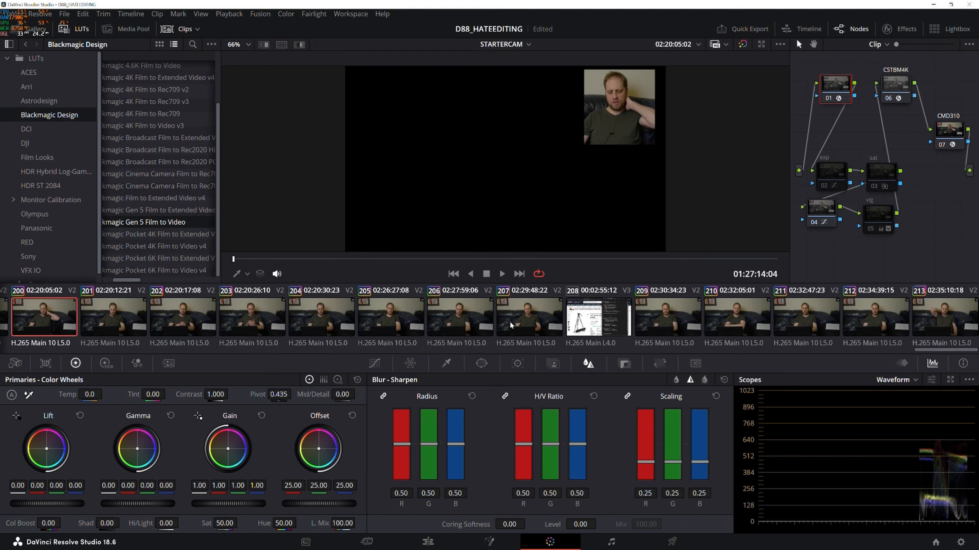
shift+click(523, 324)
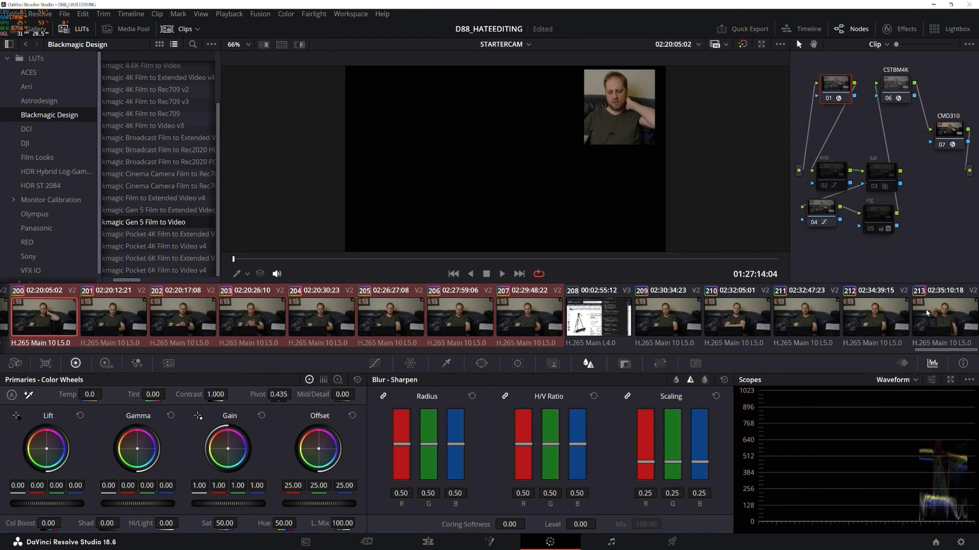
middle_click(937, 316)
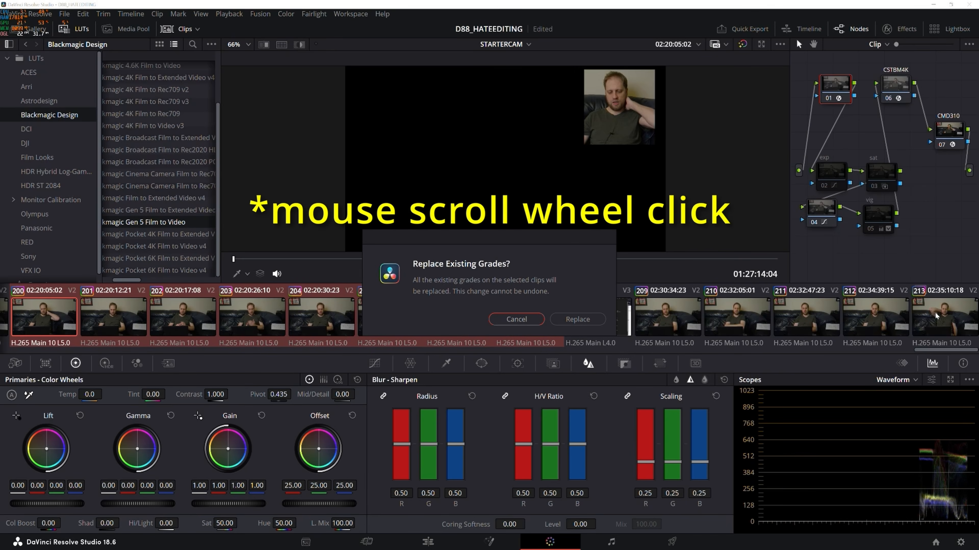
click(577, 319)
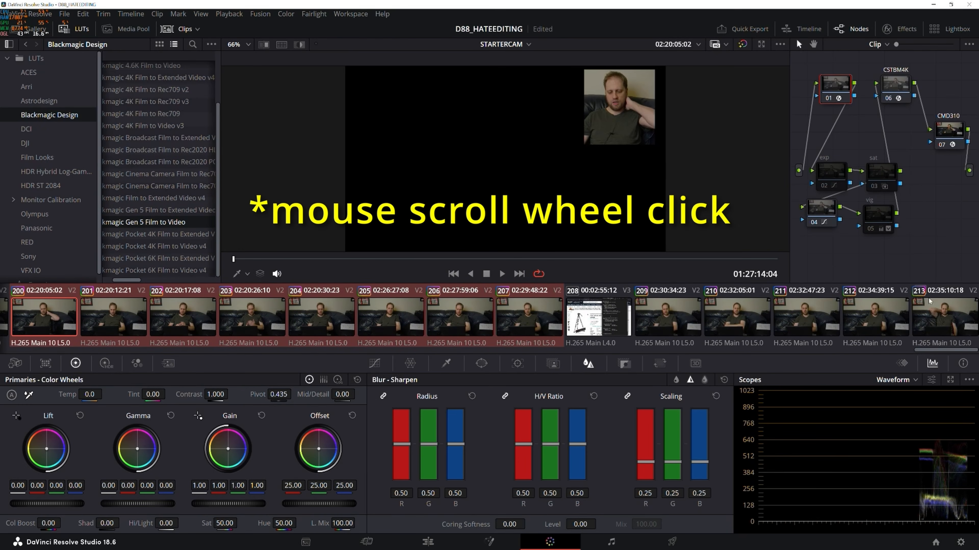
click(948, 316)
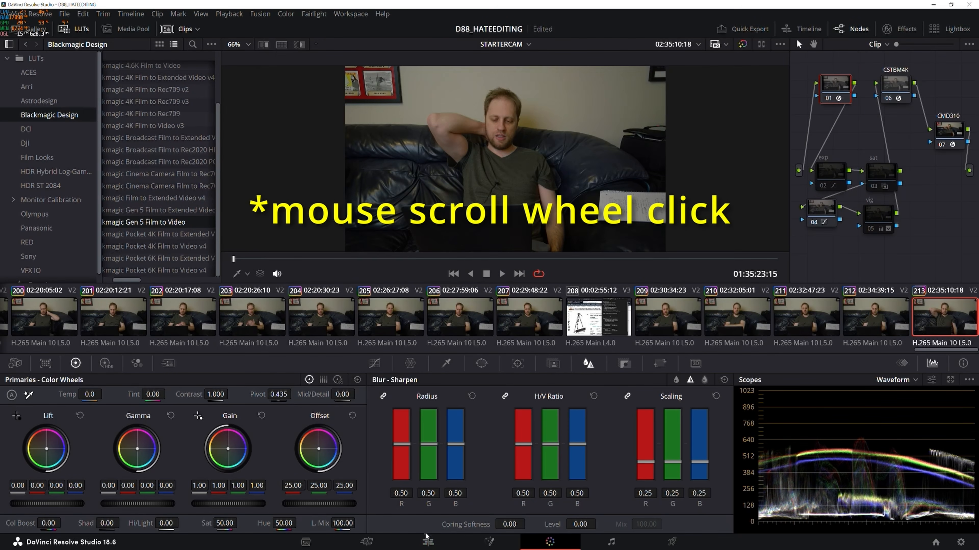
Skim the STARTERCAM timeline on the Edit page, toggling the bypass of color grades and effects off and on.
click(426, 540)
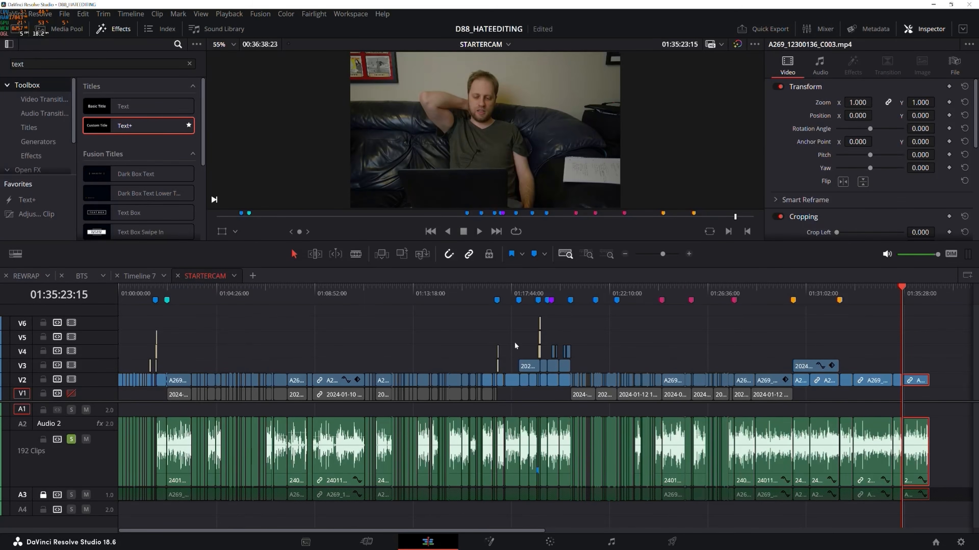
click(520, 290)
drag(526, 290, 541, 292)
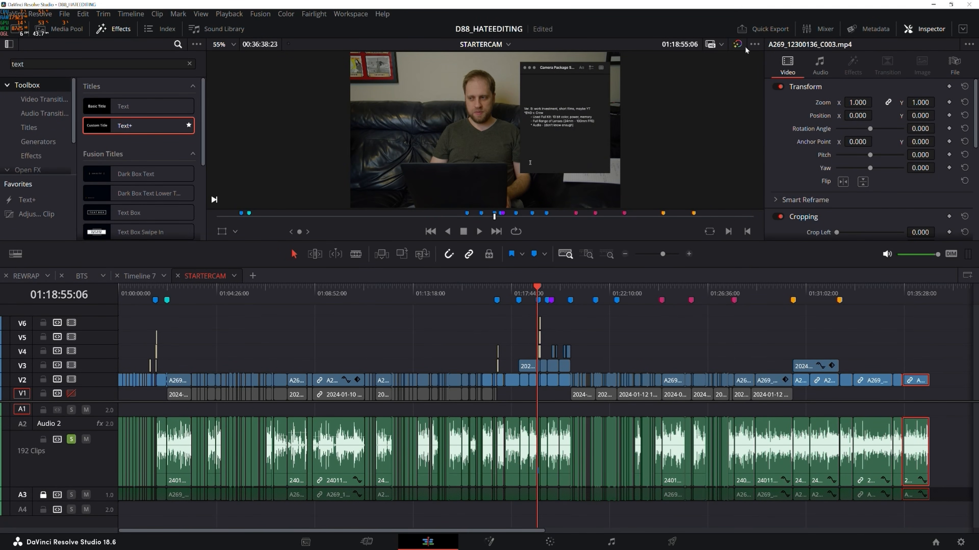
click(737, 44)
click(737, 45)
drag(218, 288, 892, 309)
mouse_move(239, 296)
mouse_down()
mouse_move(118, 301)
mouse_move(241, 307)
mouse_up()
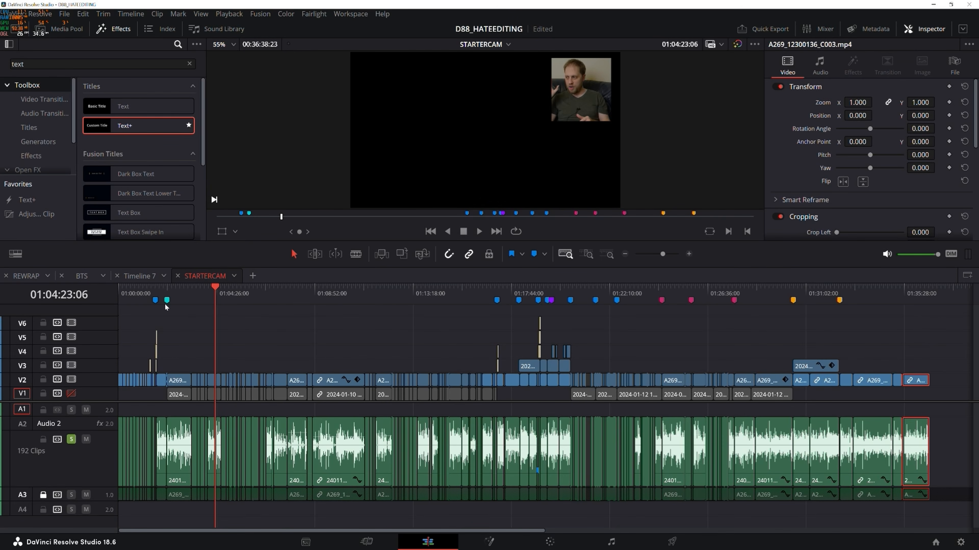
Play the opening of the timeline at double speed, stop, and jump to the first timeline marker.
key(Home)
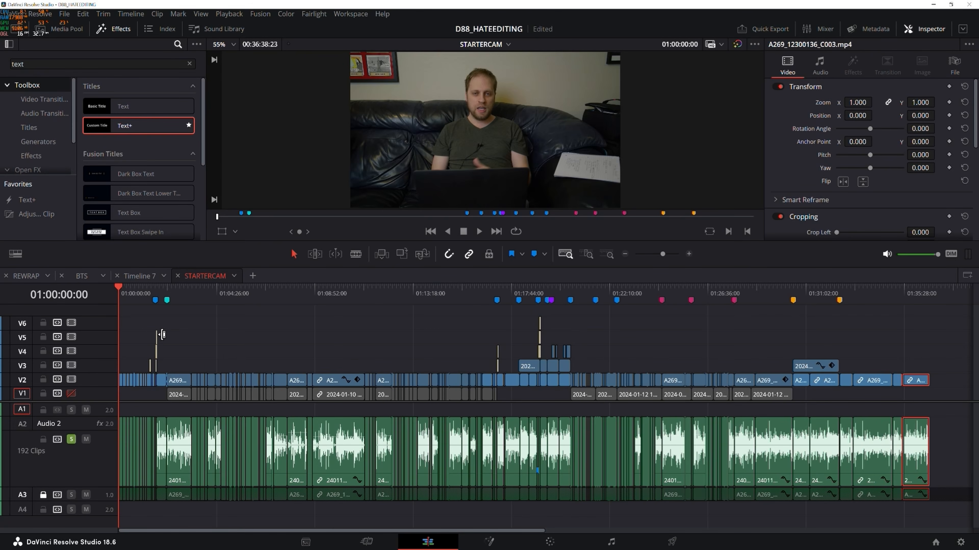
key(l)
key(l)
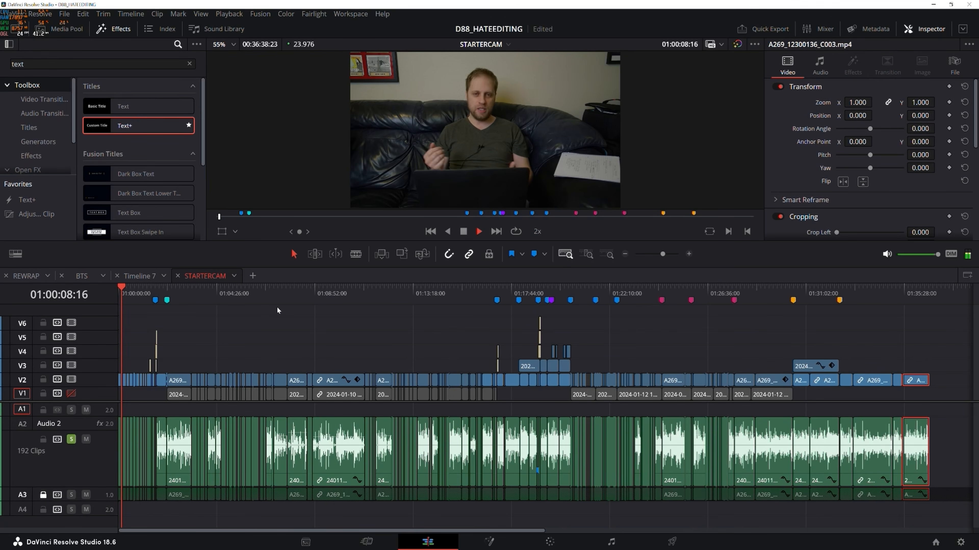
key(k)
key(shift+Down)
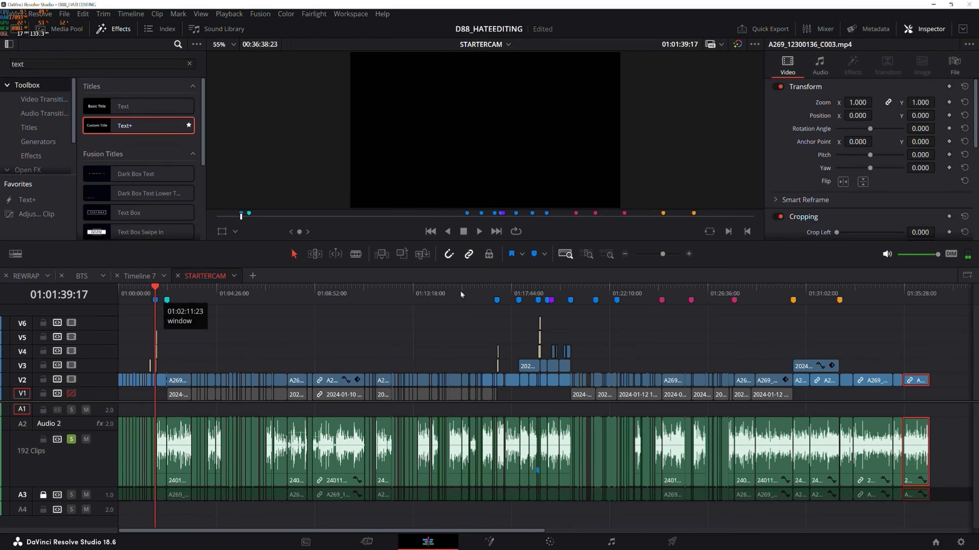
Inspect the section around 01:01:30 near the stacked Text+ titles in detail and return to the full timeline view.
click(606, 255)
drag(482, 294, 392, 297)
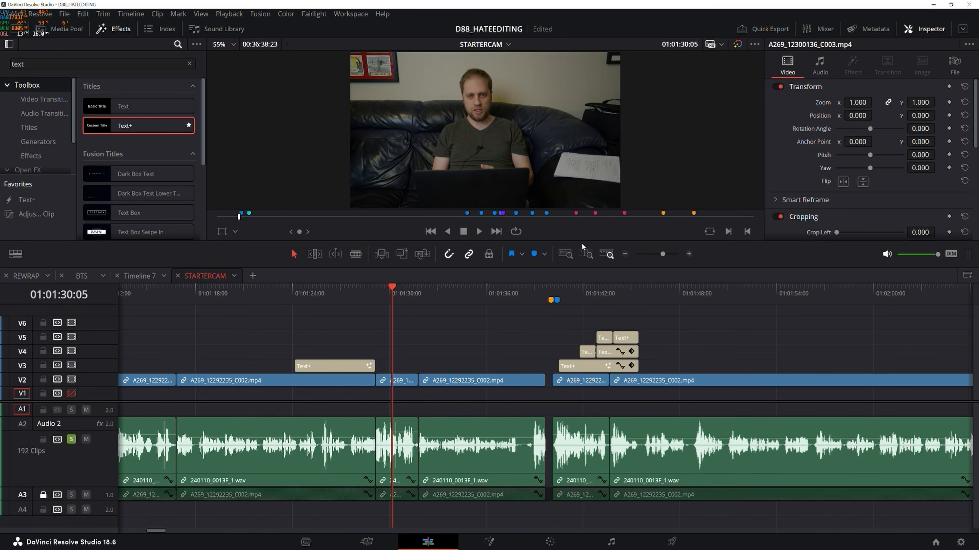
click(568, 256)
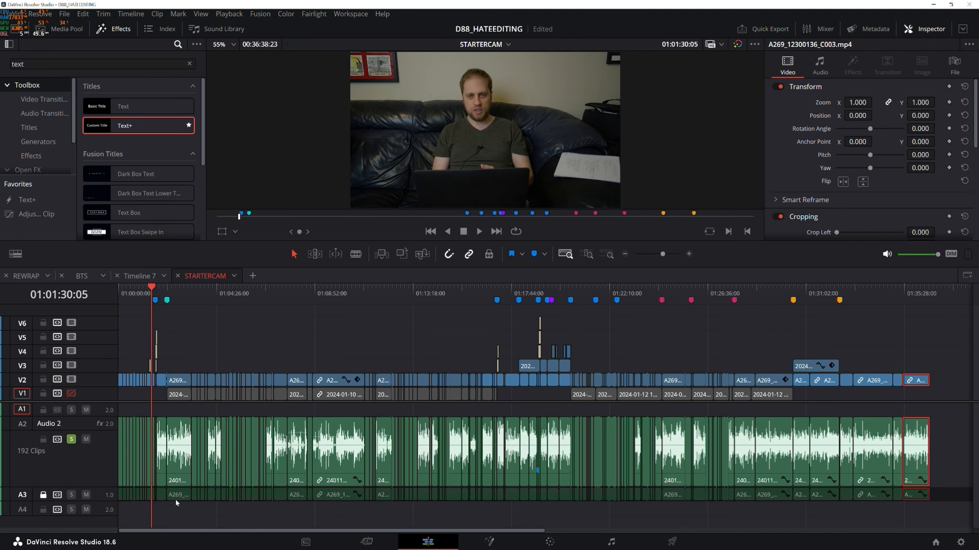
Review the Dialogue Leveler settings of the Audio 2 track on the Fairlight page.
click(611, 542)
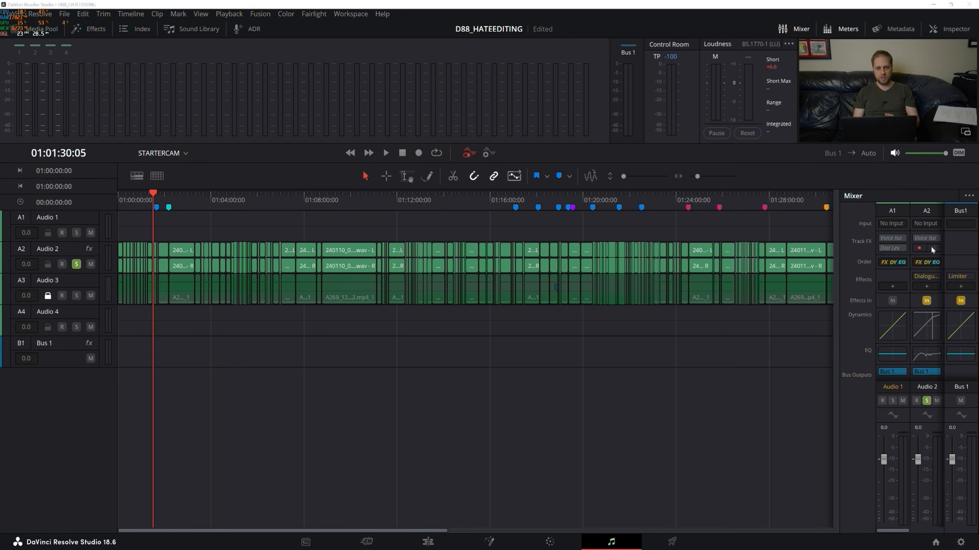
click(934, 248)
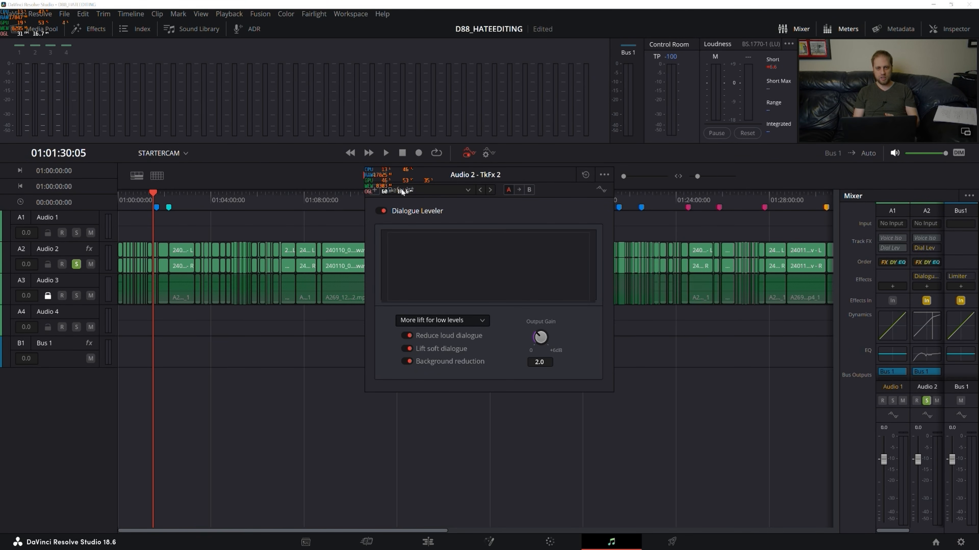
click(374, 174)
mouse_move(904, 234)
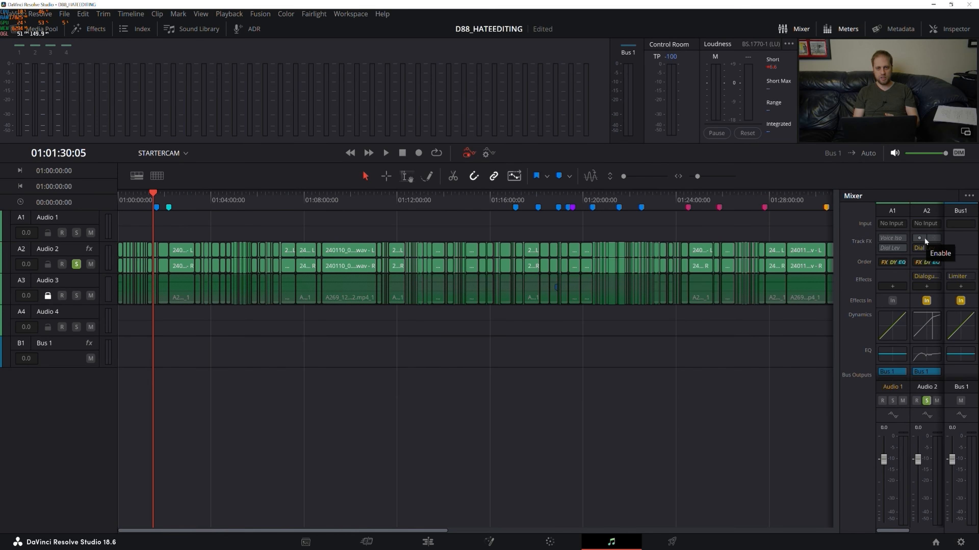
Review the Dynamics and Equalizer settings of the Audio 2 track, closing each without changes.
double_click(931, 325)
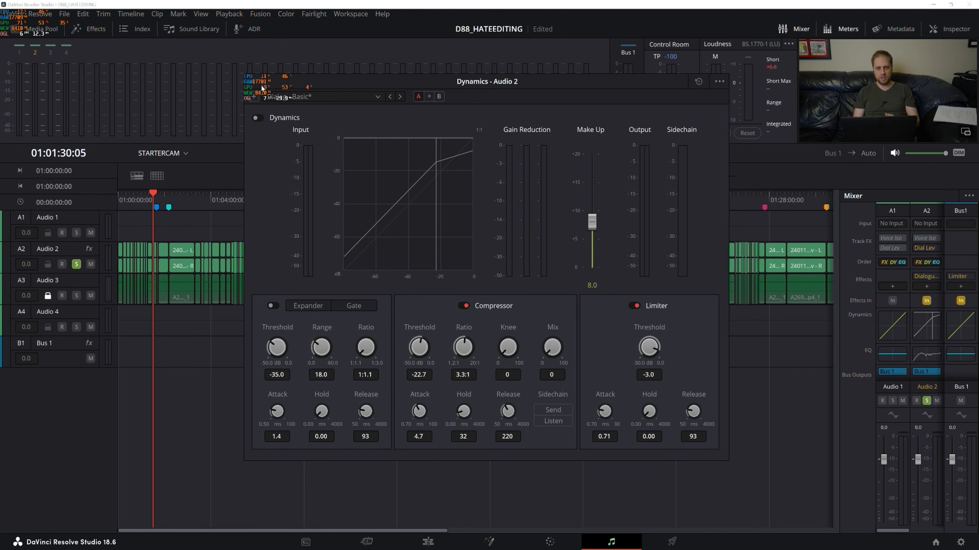
click(251, 82)
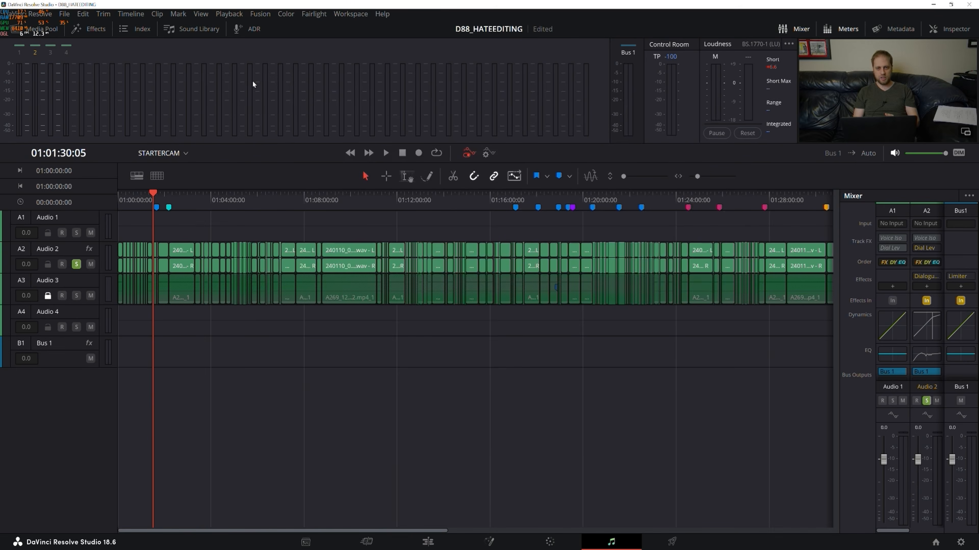
double_click(923, 356)
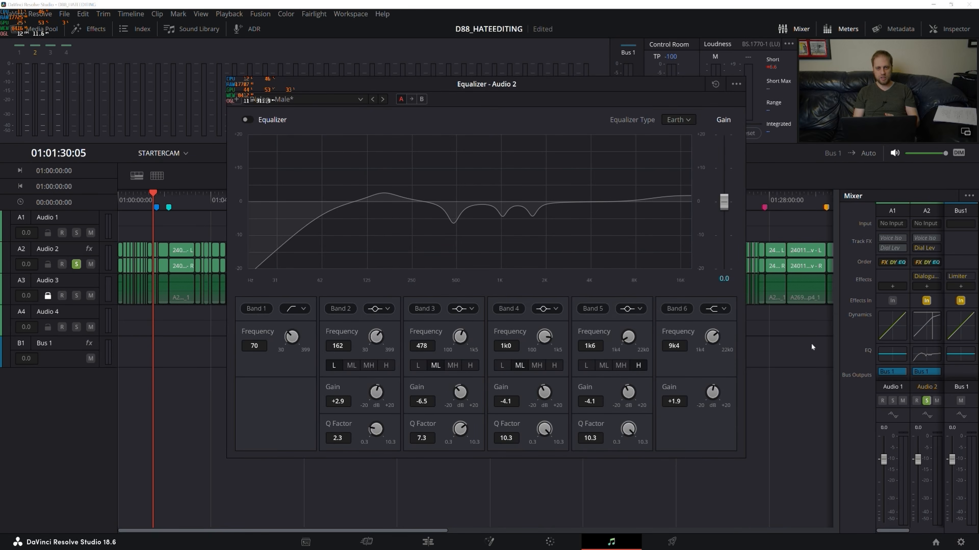
click(234, 85)
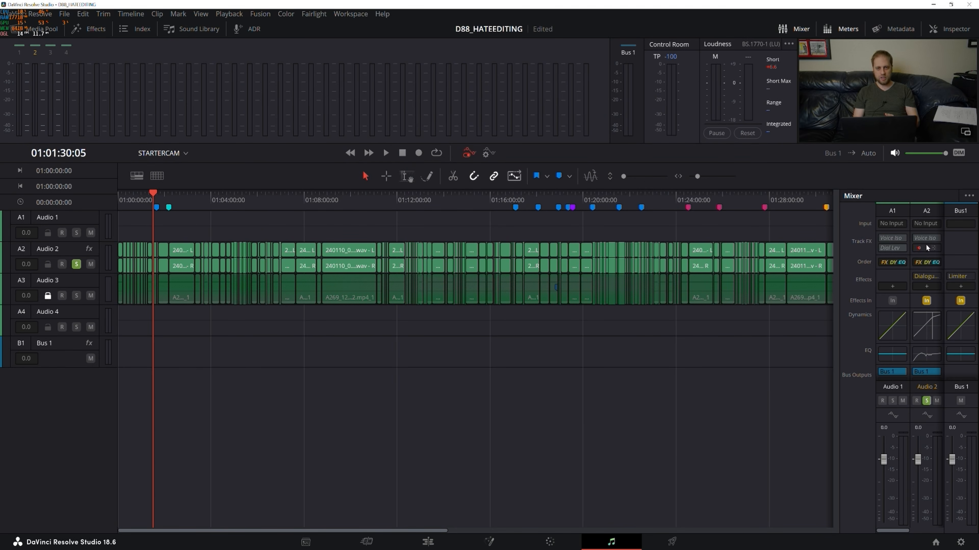
Review the Dialogue Processor settings on Audio 2 and the Limiter settings on Bus 1.
click(927, 276)
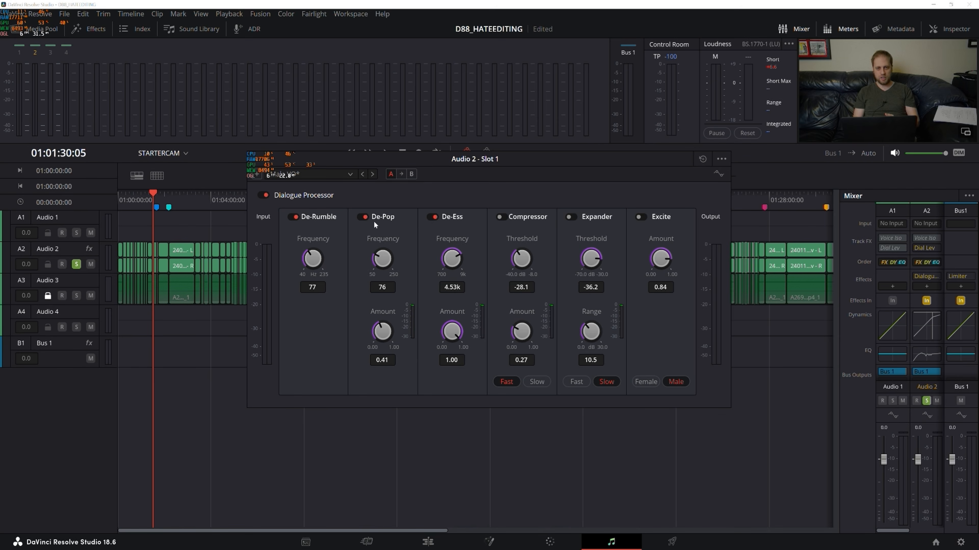
click(255, 159)
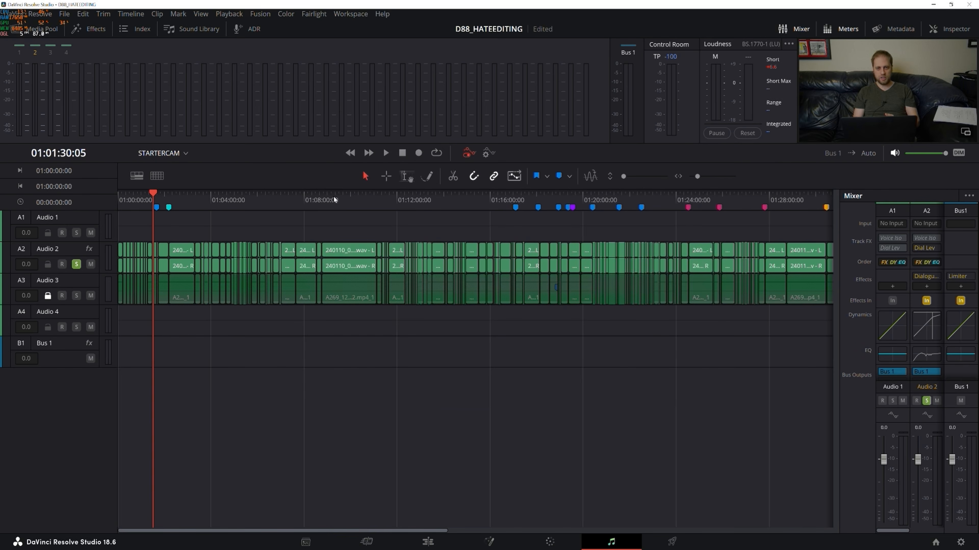
mouse_move(938, 282)
mouse_move(971, 278)
click(960, 276)
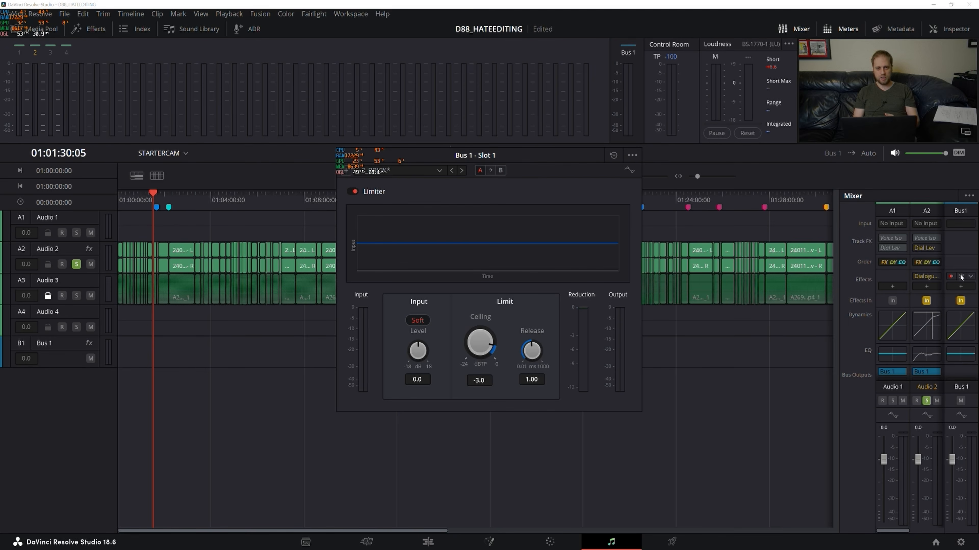
click(341, 156)
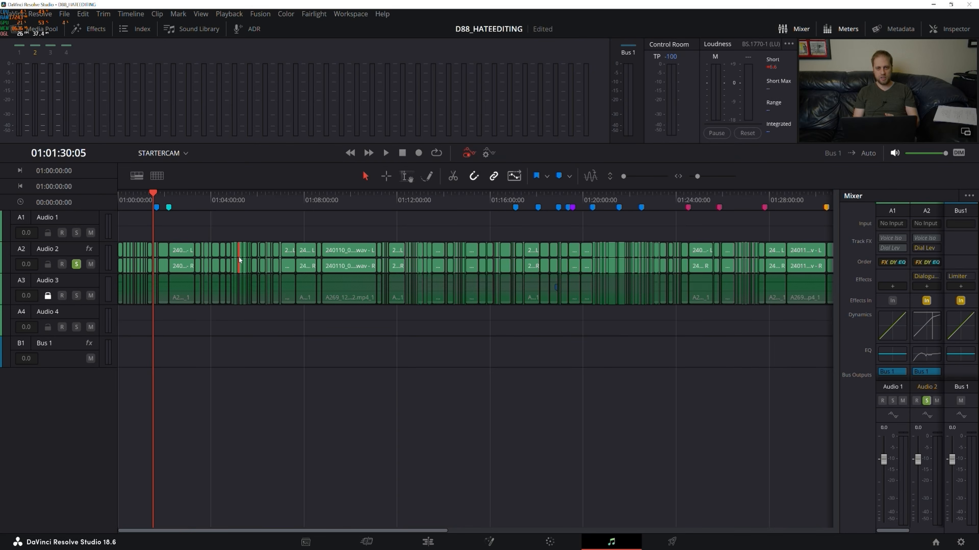
Select all audio clips, view their Normalize Audio Level options with the YouTube mode, and dismiss them without normalizing.
key(ctrl+a)
right_click(356, 266)
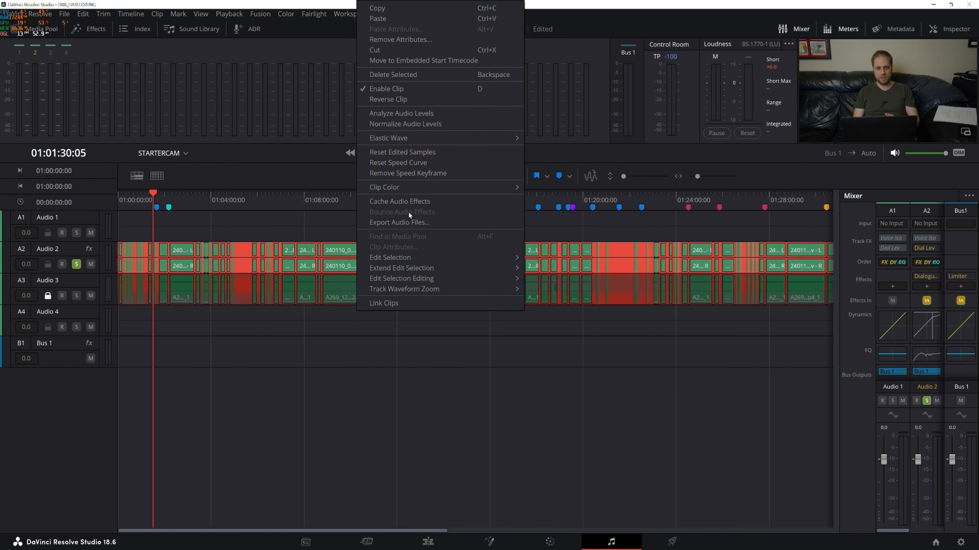
click(443, 124)
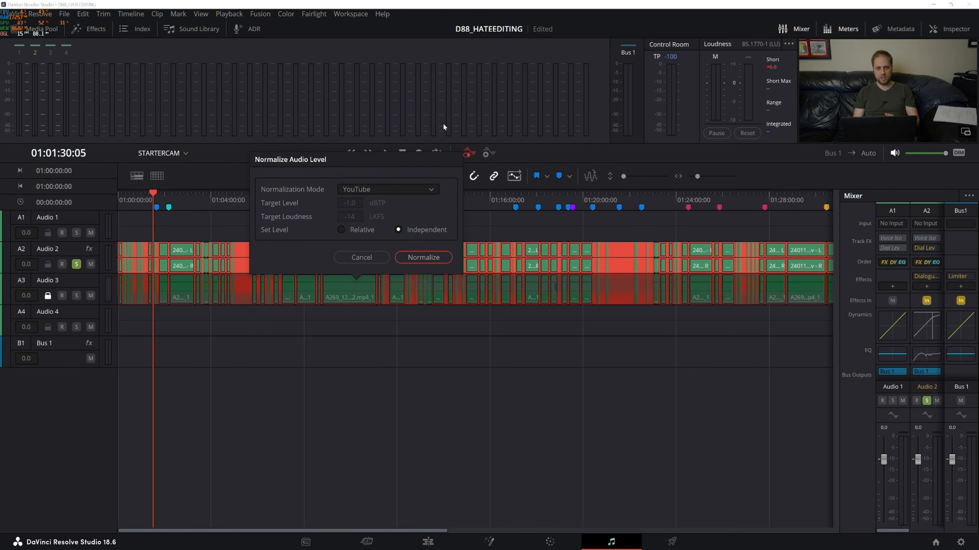
click(362, 257)
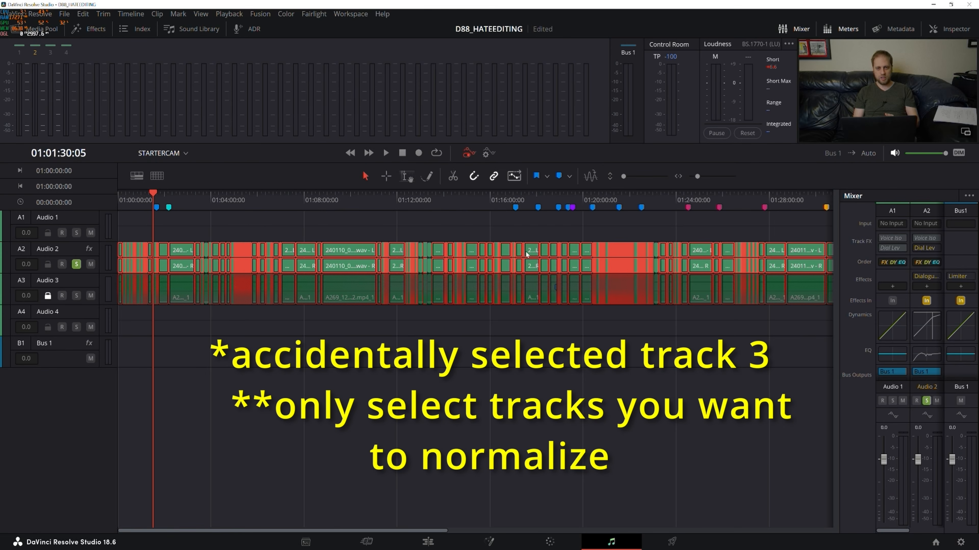
Clear the clip selection and play a few seconds from about 01:08:45 to check the audio levels.
click(324, 201)
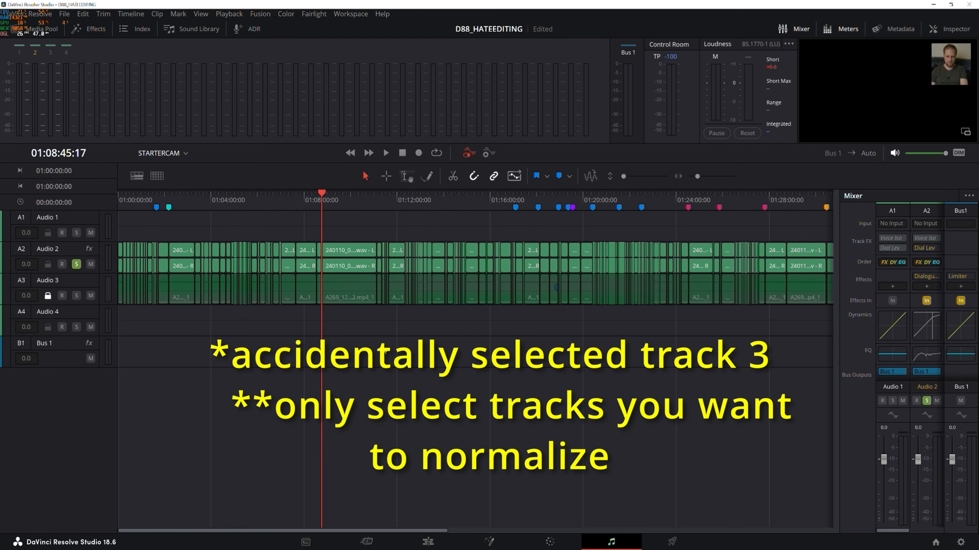
key(space)
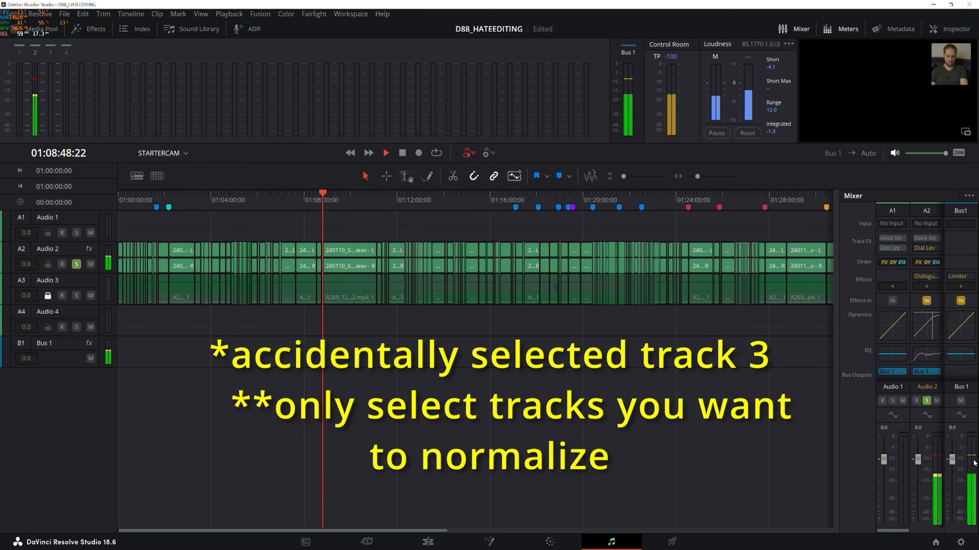
key(space)
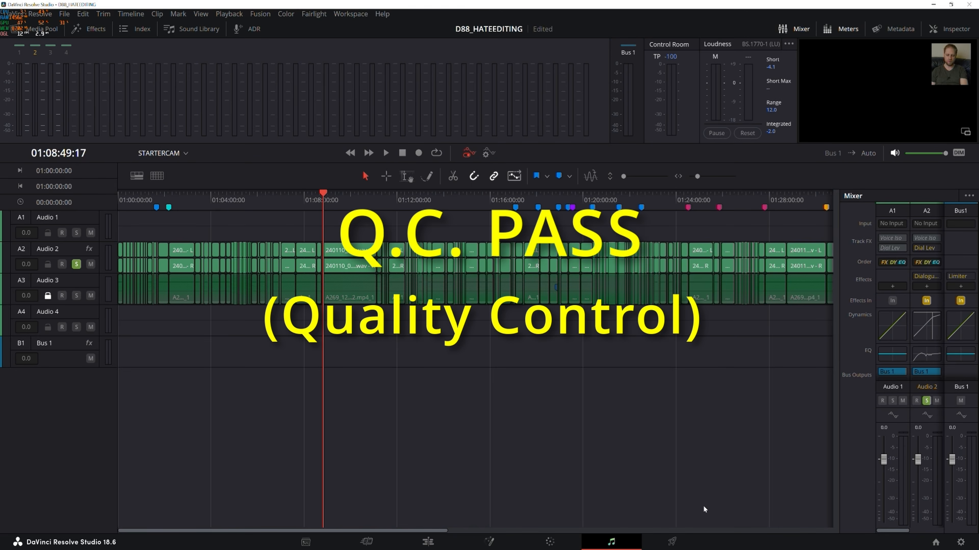
Return to the Edit page, briefly play the timeline from its start, and skim ahead to about 01:26:49.
click(428, 542)
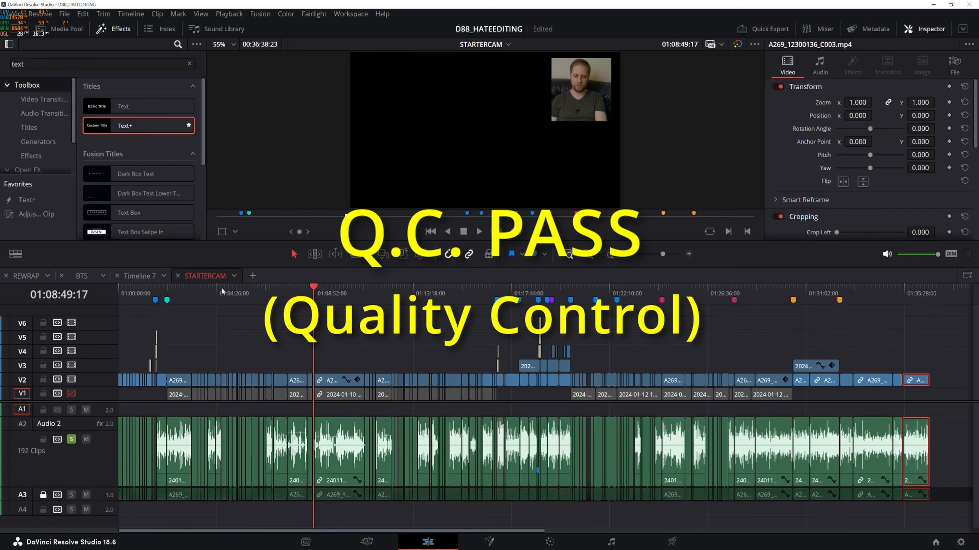
key(Home)
key(space)
key(space)
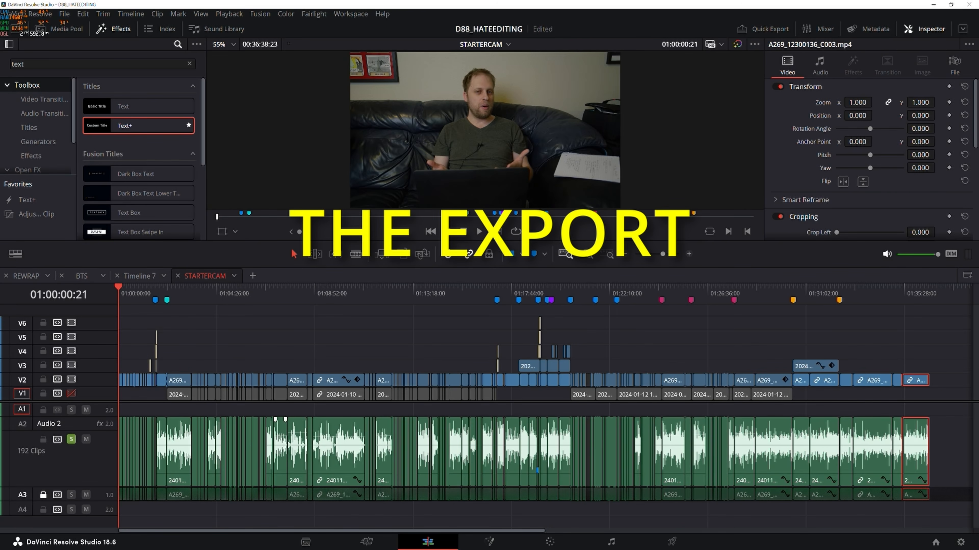
drag(270, 299, 340, 298)
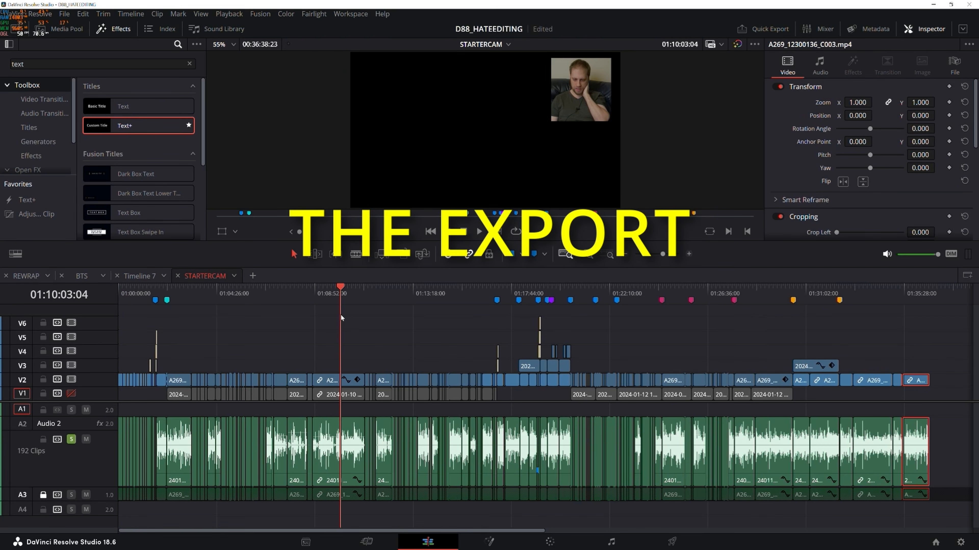
click(712, 291)
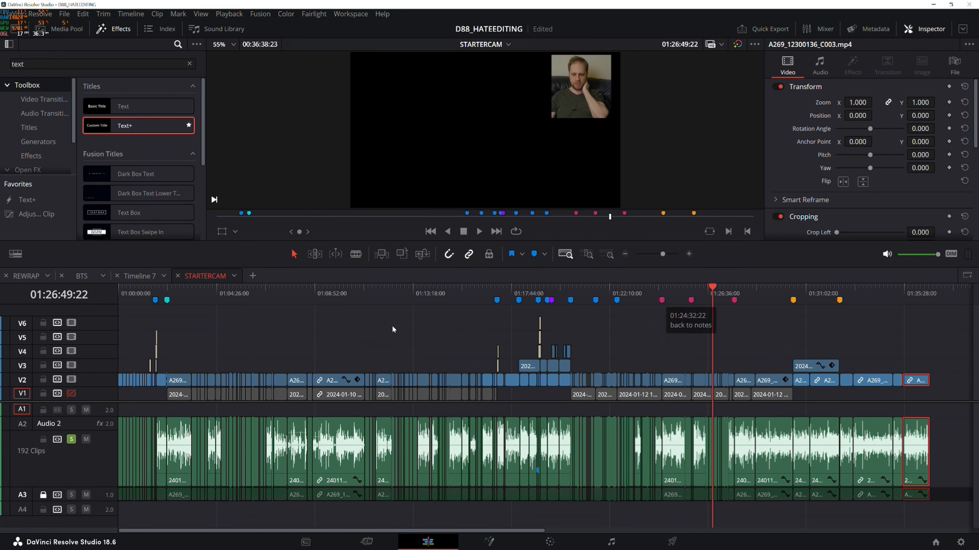
Re-enable video track V1 of the STARTERCAM timeline and clear the clip selection.
click(71, 394)
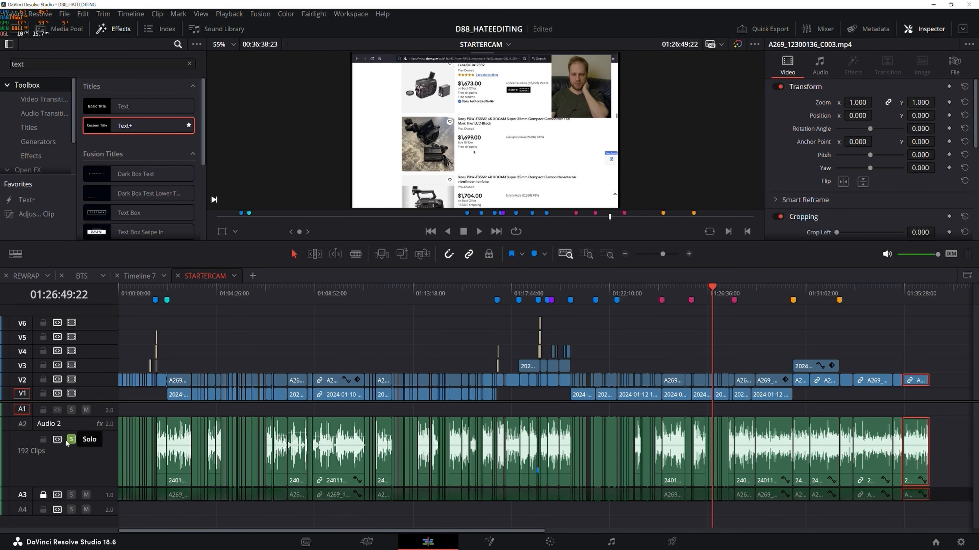
click(951, 455)
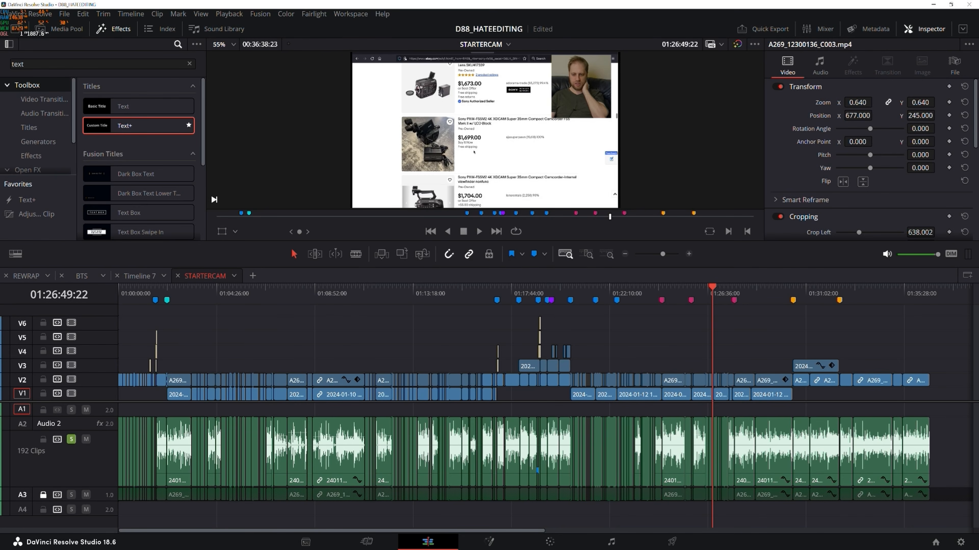
On the Deliver page, set the STARTERCAM render to Single clip and check its file settings.
click(672, 542)
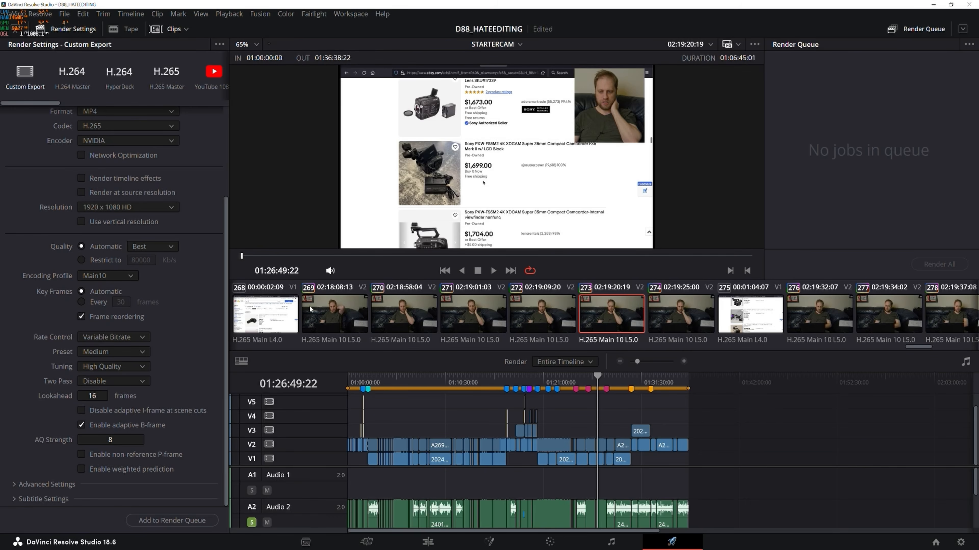
scroll(145, 240, up, 5)
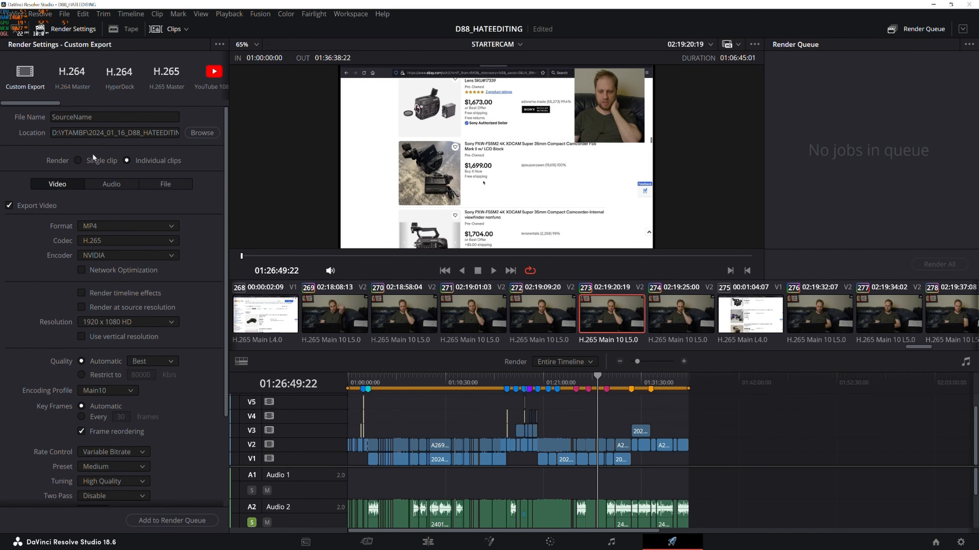
click(78, 160)
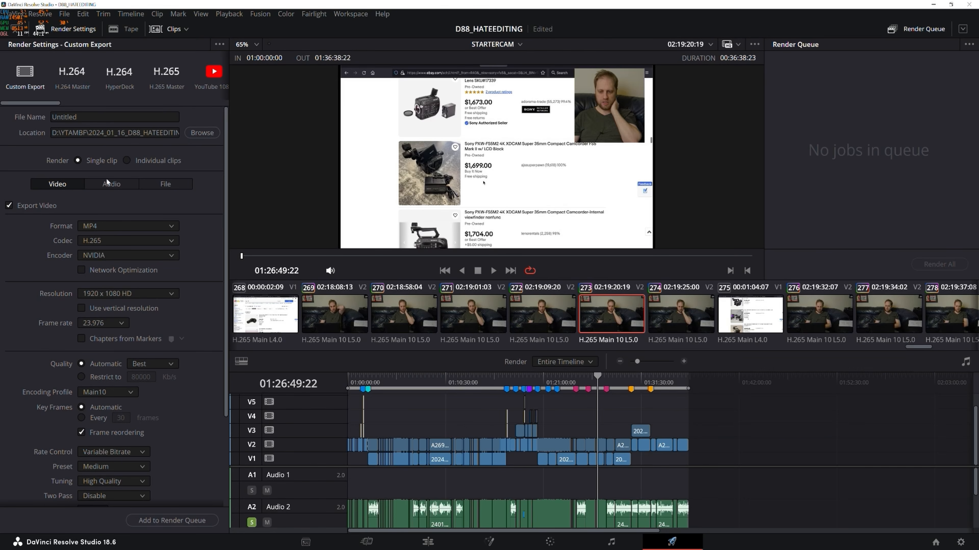
click(178, 185)
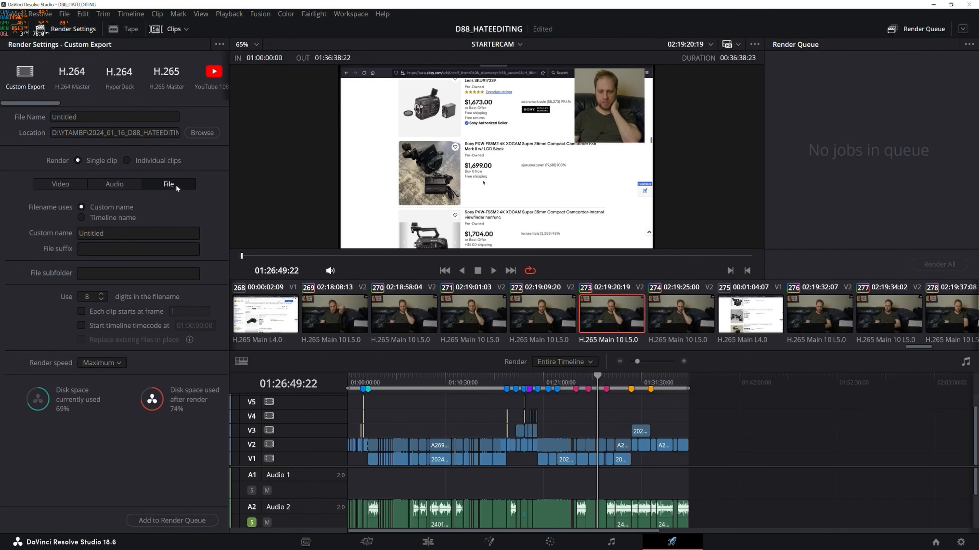
click(57, 184)
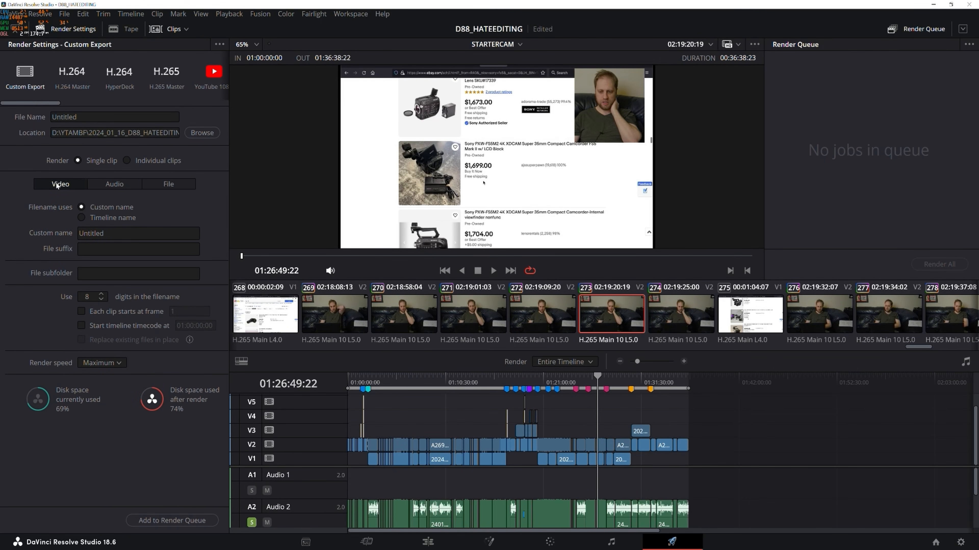
Set the render destination to the later folder with the file name D88_HATEEDITING_V1.0_1080, adapting an existing STARTERCAM file's name.
click(201, 133)
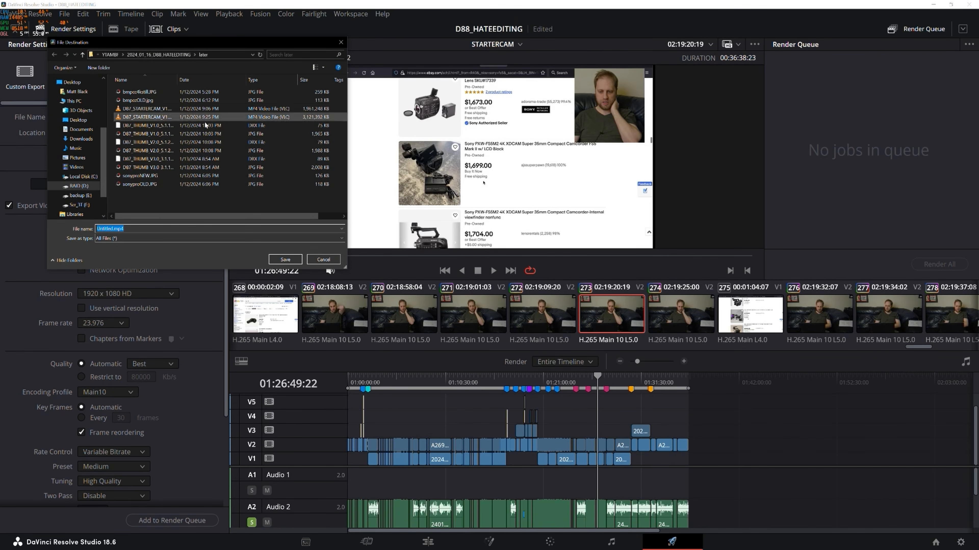
click(148, 109)
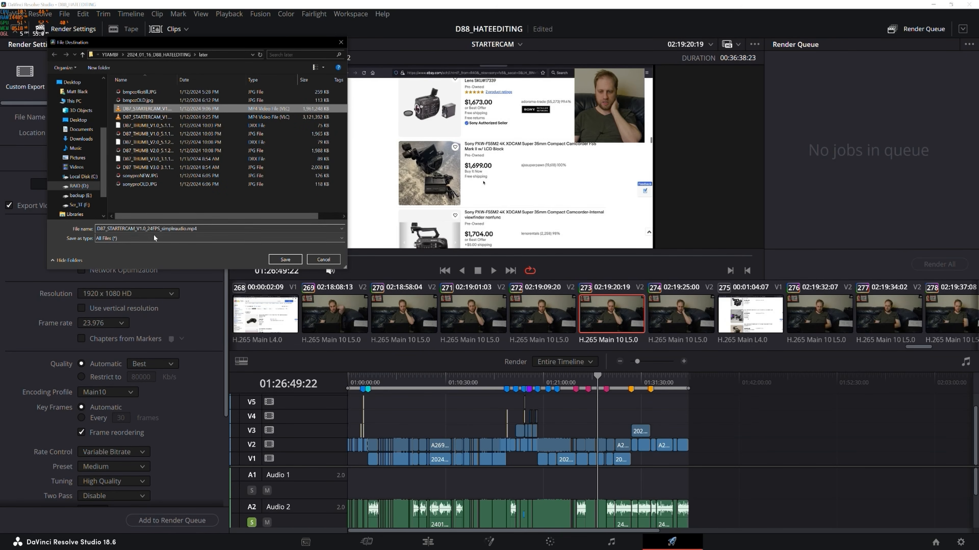
double_click(146, 229)
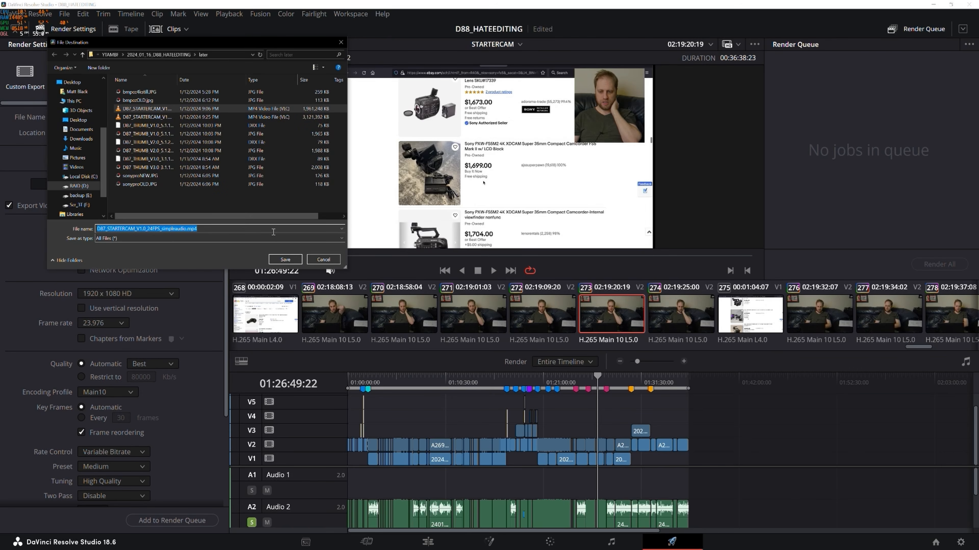
click(243, 230)
double_click(173, 227)
click(172, 228)
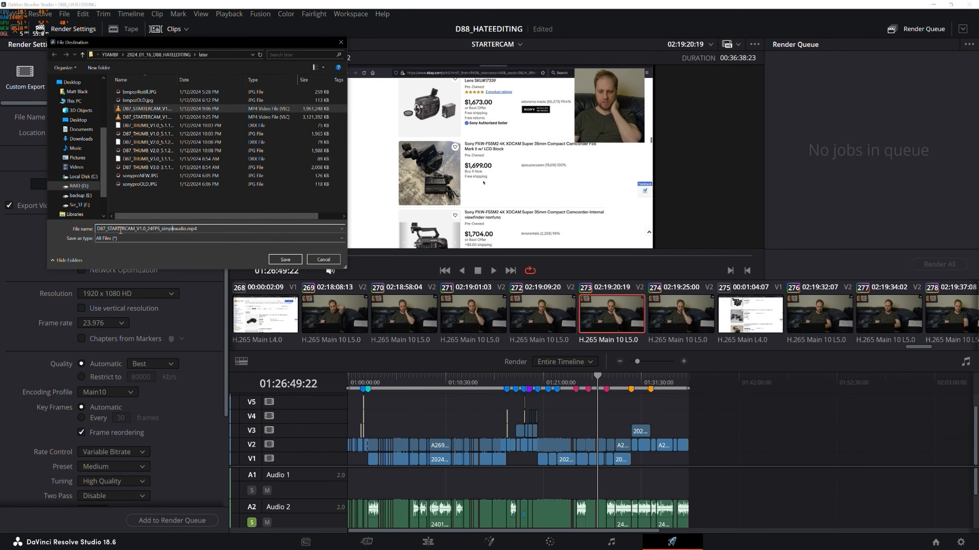
drag(197, 228, 105, 233)
key(BackSpace)
key(BackSpace)
text(8)
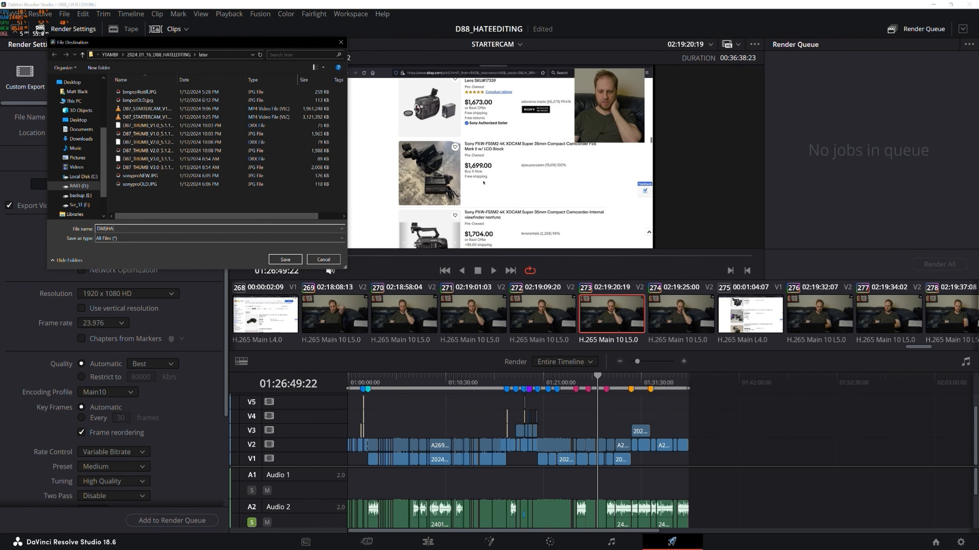
text(_HATEEDITING_V1.0_1080)
key(Return)
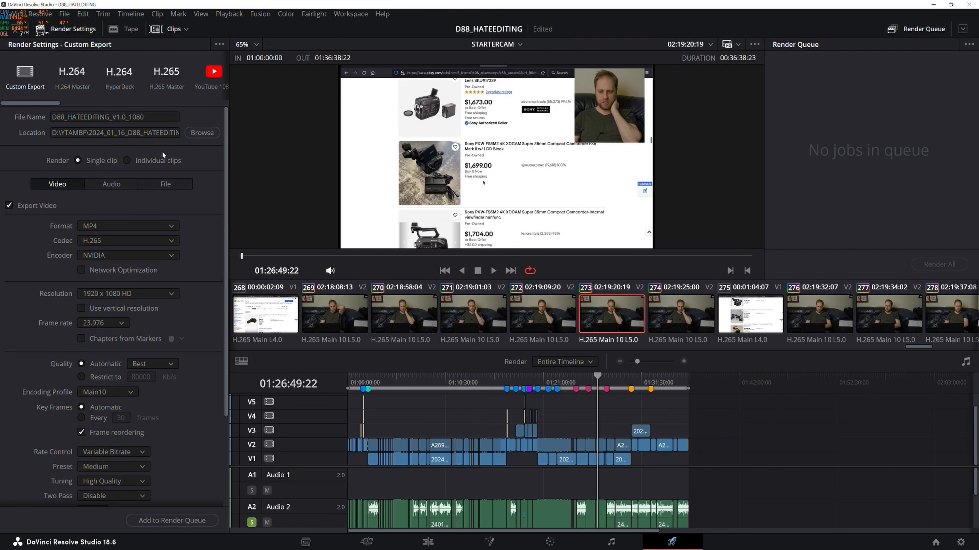
Add the STARTERCAM export to the render queue as an MP4 at 1920 x 1080 HD, and remove the job again.
click(109, 228)
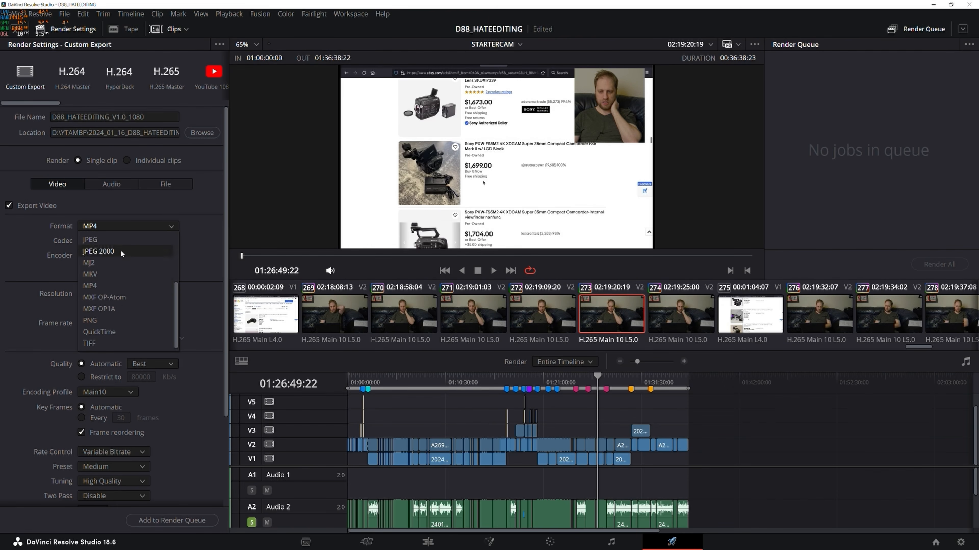
click(116, 284)
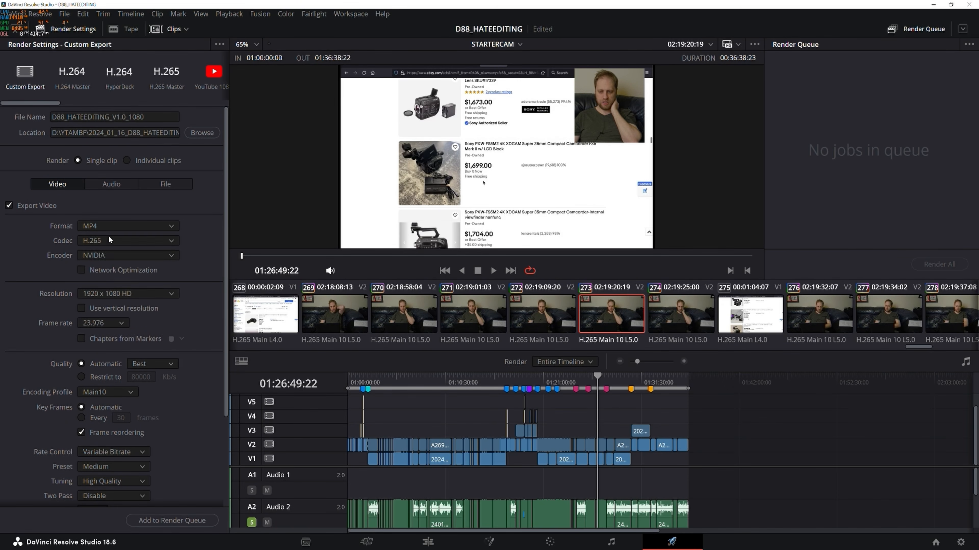
click(122, 254)
click(110, 279)
click(106, 293)
click(105, 293)
click(172, 520)
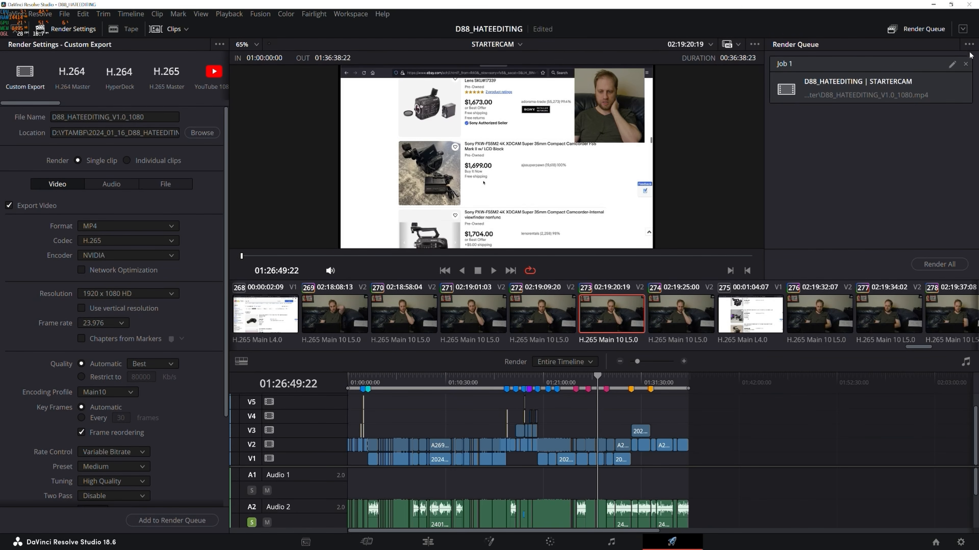
click(965, 63)
On the Edit page, place D87_STARTERCAM_V1.0_24FPS_simpleaudio.mp4 at the start of the REWRAP timeline and move the playhead to about 01:11:23.
click(427, 540)
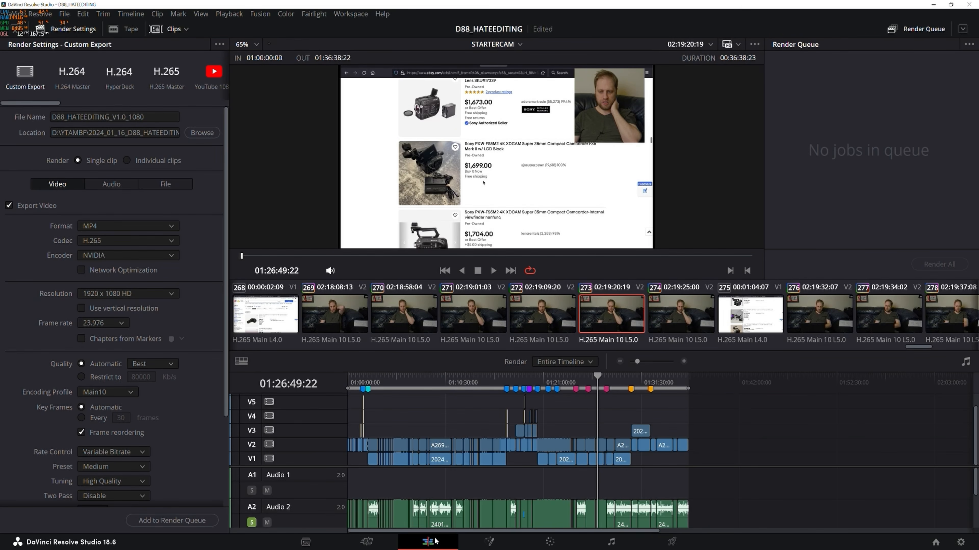
click(59, 29)
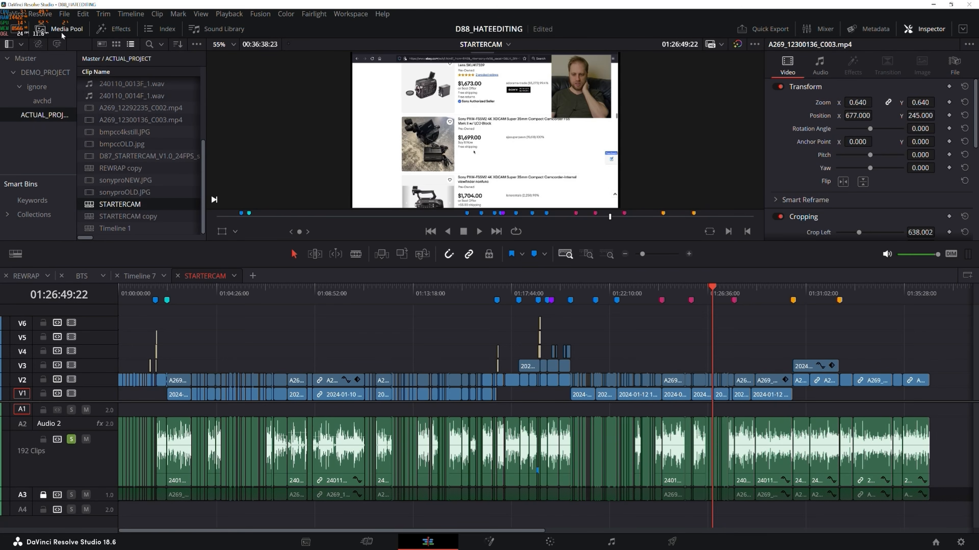
click(25, 276)
scroll(148, 177, up, 1)
scroll(148, 177, up, 1)
scroll(149, 181, down, 1)
drag(141, 180, 127, 402)
drag(151, 292, 153, 334)
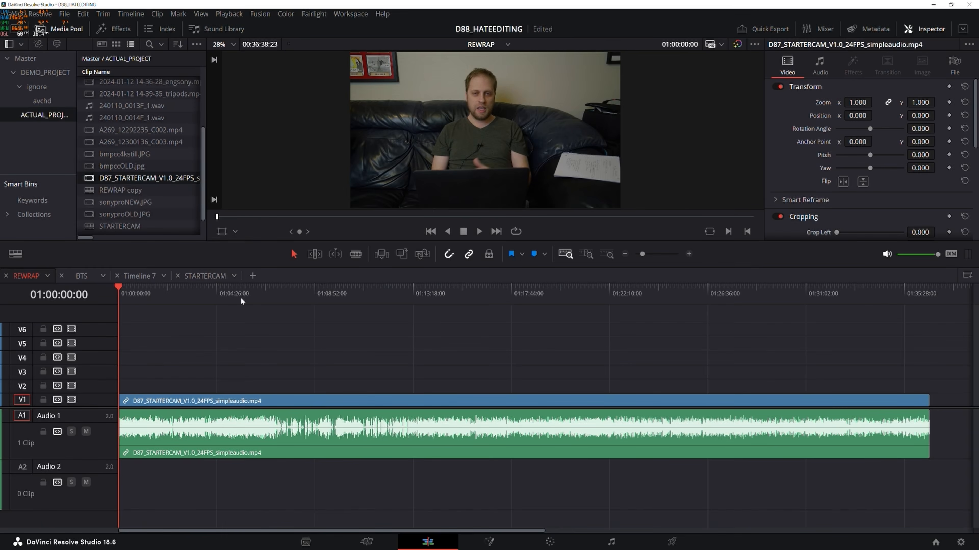
click(370, 302)
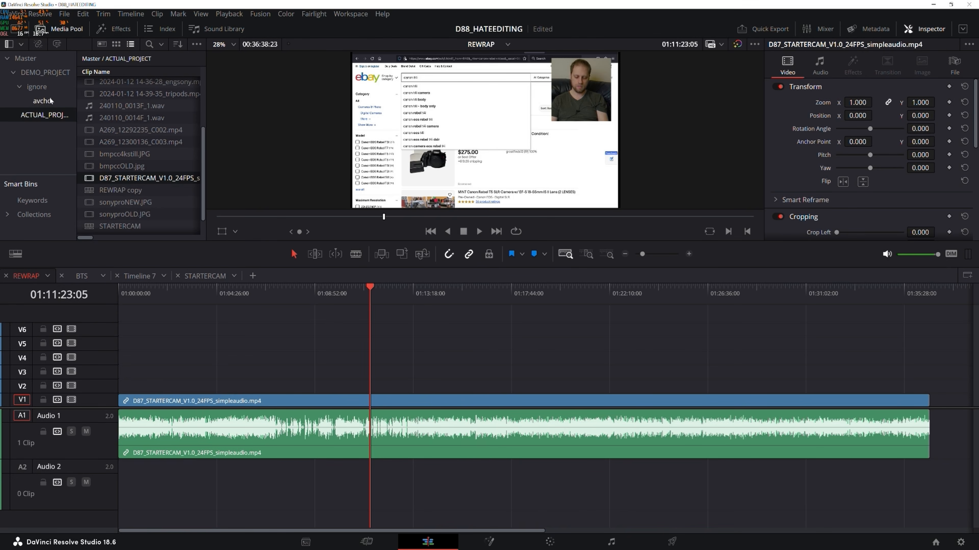
Check the timeline resolution of REWRAP from the DEMO_PROJECT bin in its Timeline Settings.
click(49, 74)
right_click(112, 168)
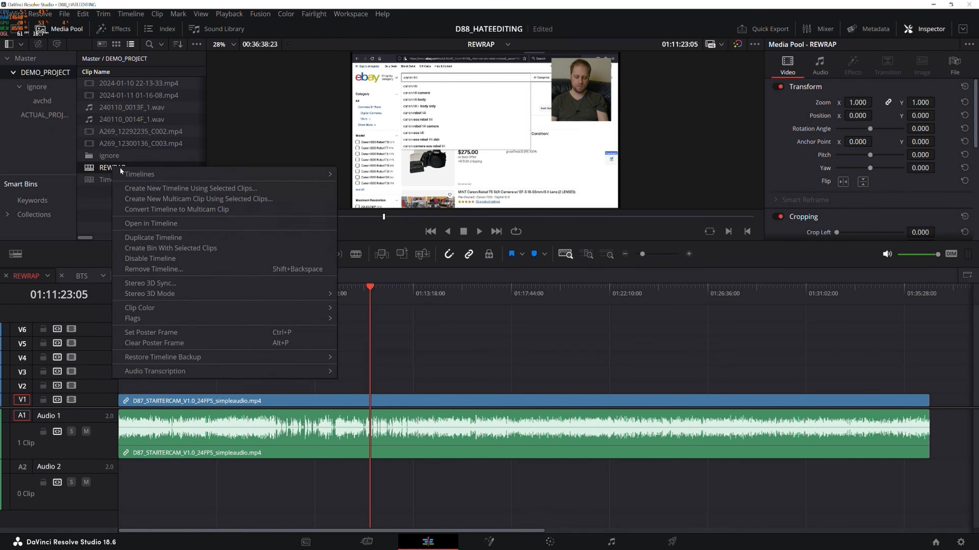
mouse_move(162, 175)
click(377, 177)
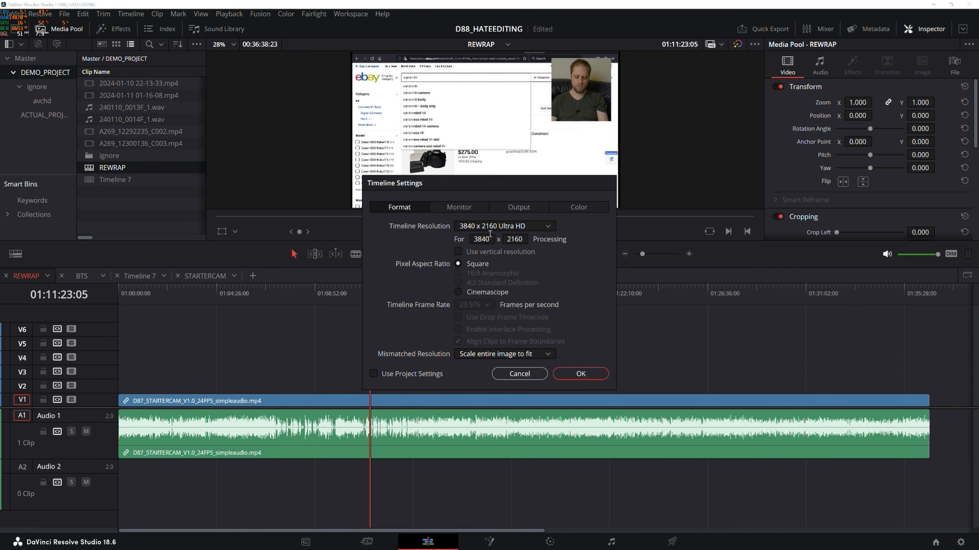
click(580, 375)
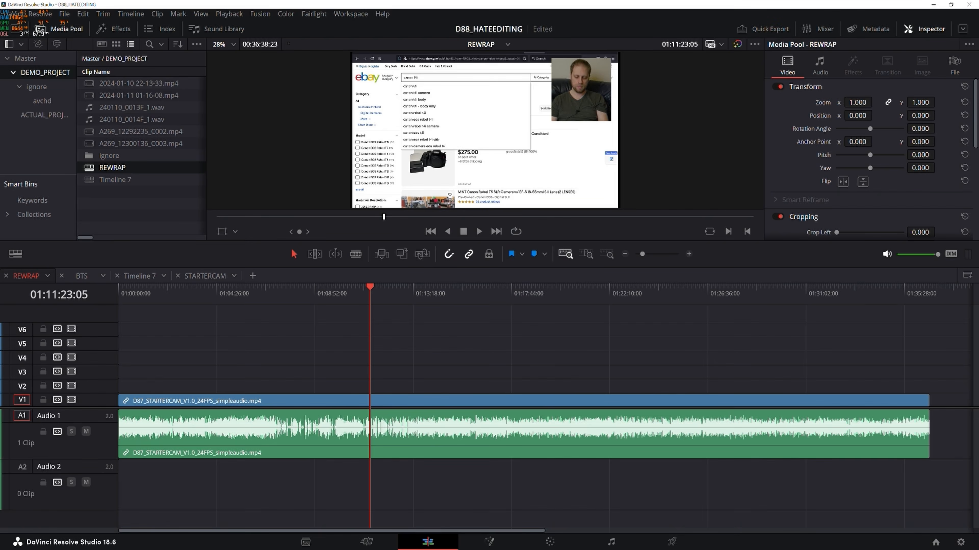
On the Deliver page, rename the REWRAP render file to D88_HATEEDITING_V1.0_3840.
click(672, 542)
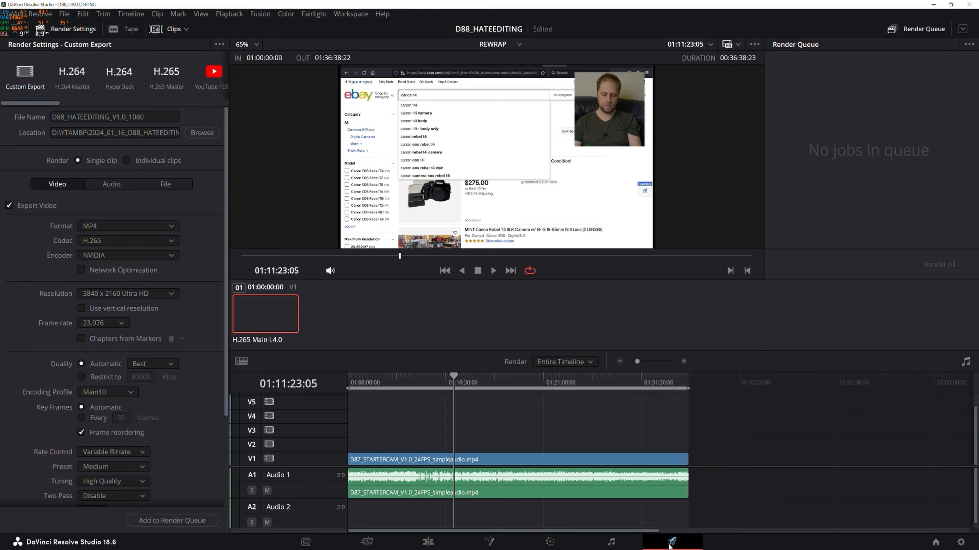
click(156, 116)
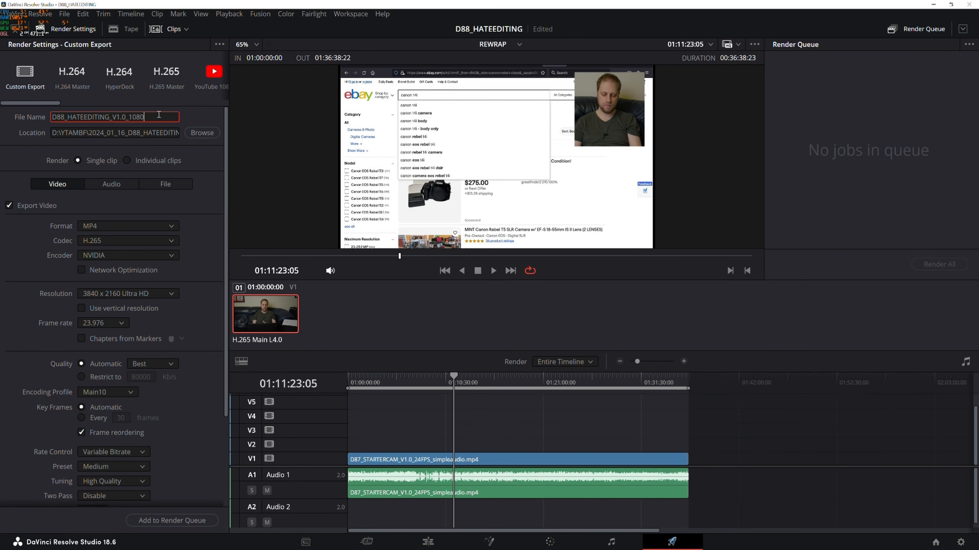
key(BackSpace)
key(BackSpace)
key(BackSpace)
key(BackSpace)
text(3840)
Set the export to the H.264 codec with the NVIDIA encoder and Main encoding profile, and add REWRAP to the render queue.
click(109, 240)
click(112, 255)
click(125, 257)
click(107, 278)
click(109, 393)
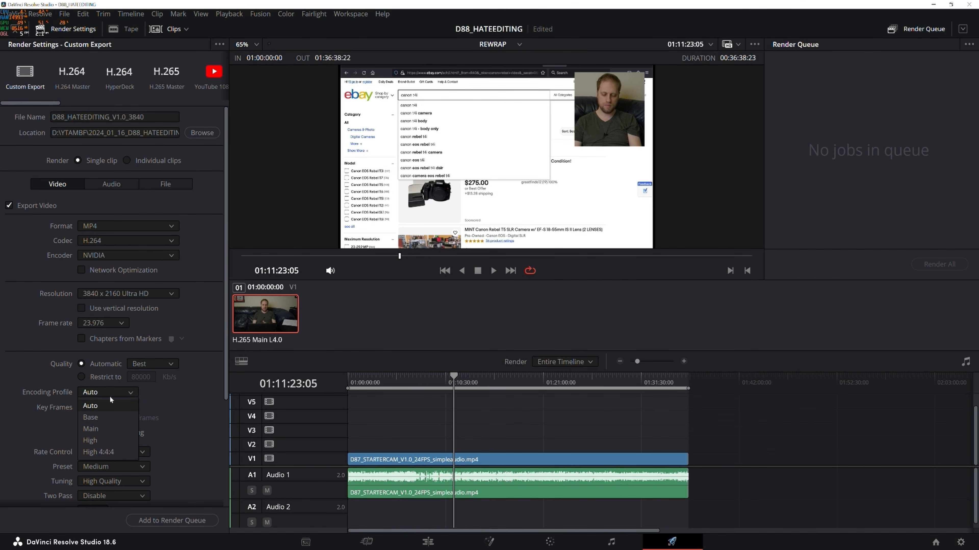
click(109, 427)
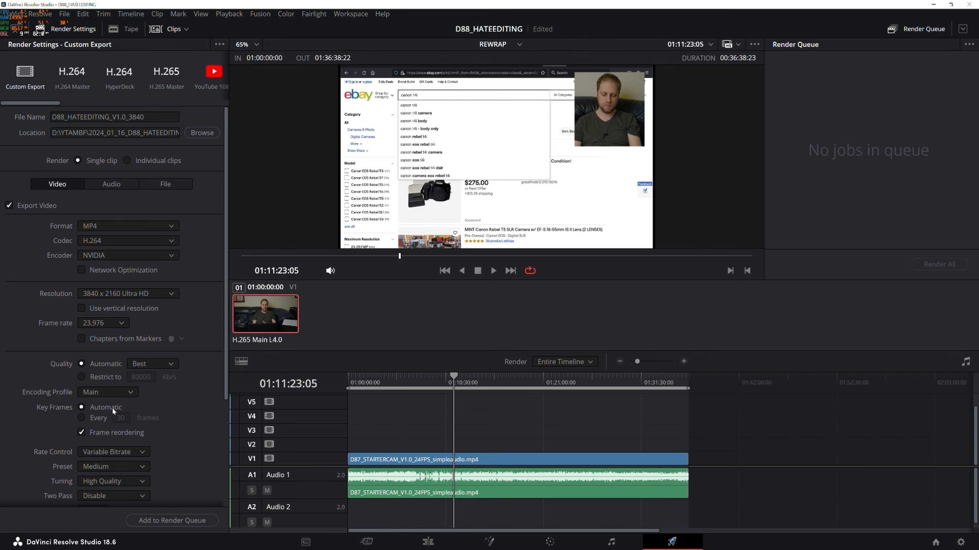
click(118, 390)
click(108, 431)
scroll(185, 421, down, 5)
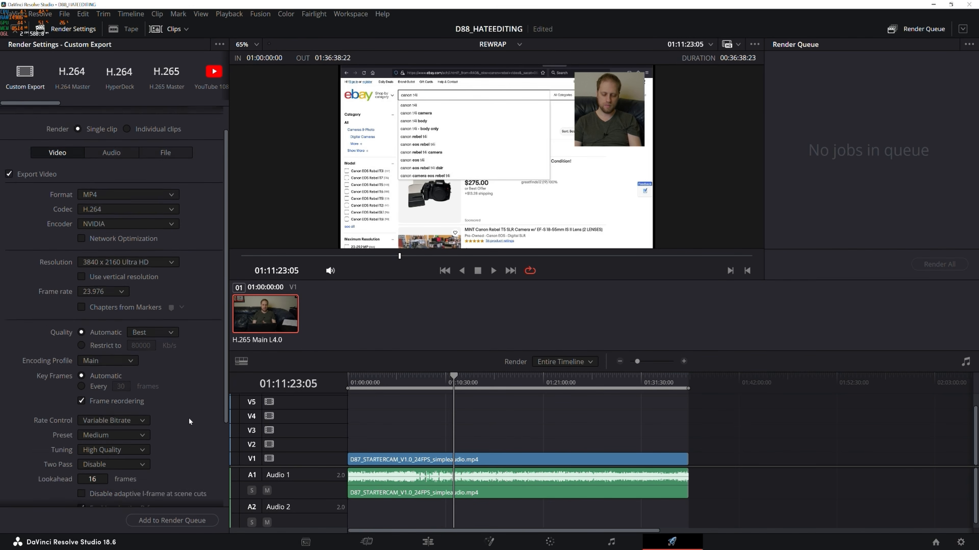
click(169, 521)
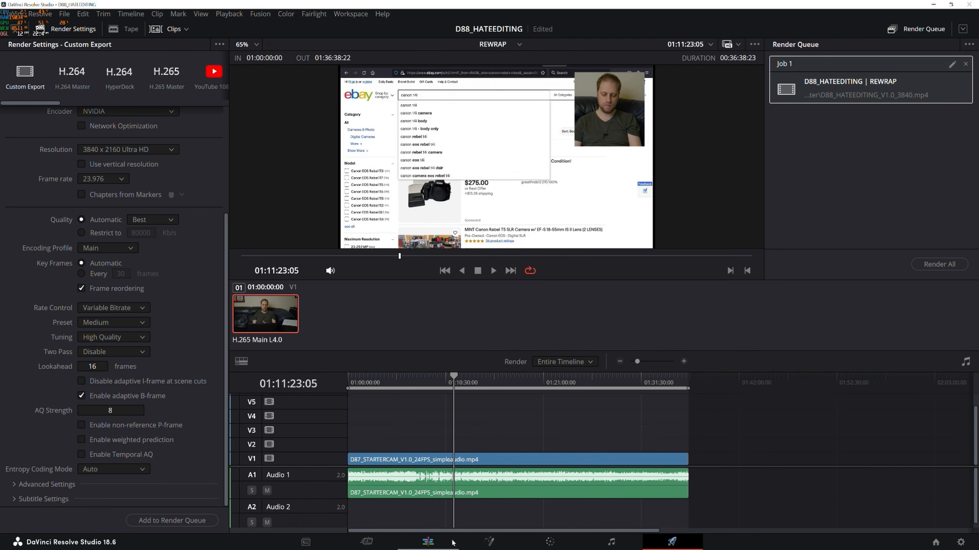
Skim the STARTERCAM timeline on the Edit page to about 01:09:39 and revisit the Deliver page.
click(433, 544)
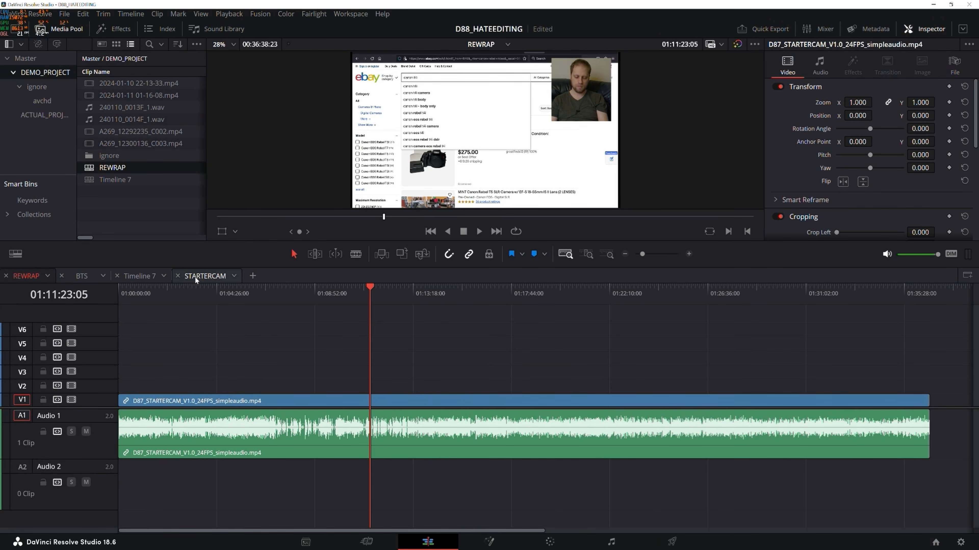
mouse_move(319, 299)
mouse_down()
mouse_move(122, 306)
mouse_move(332, 309)
mouse_up()
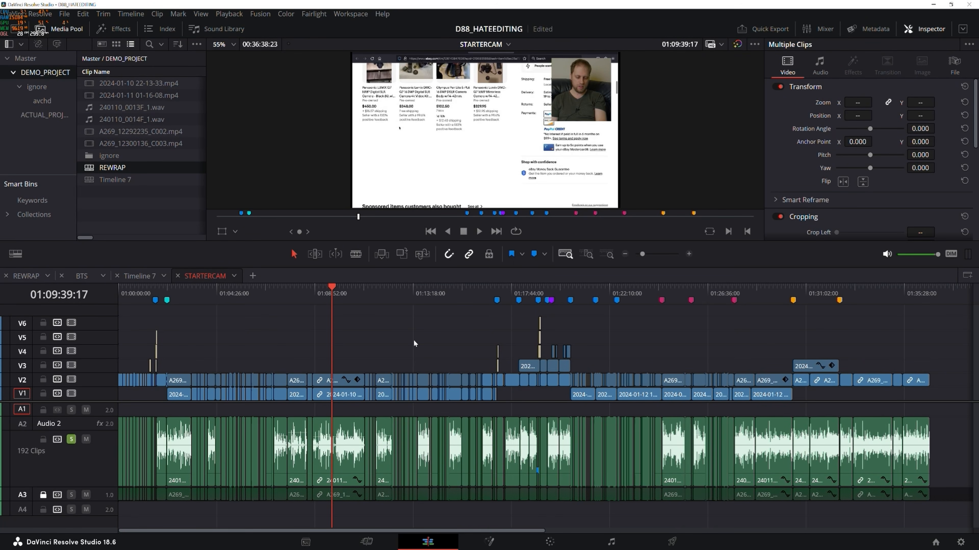
click(670, 542)
From REWRAP, open the REWRAP copy timeline in the ACTUAL_PROJECT bin and skim its Text+ titles to about 01:32:01:16.
click(34, 276)
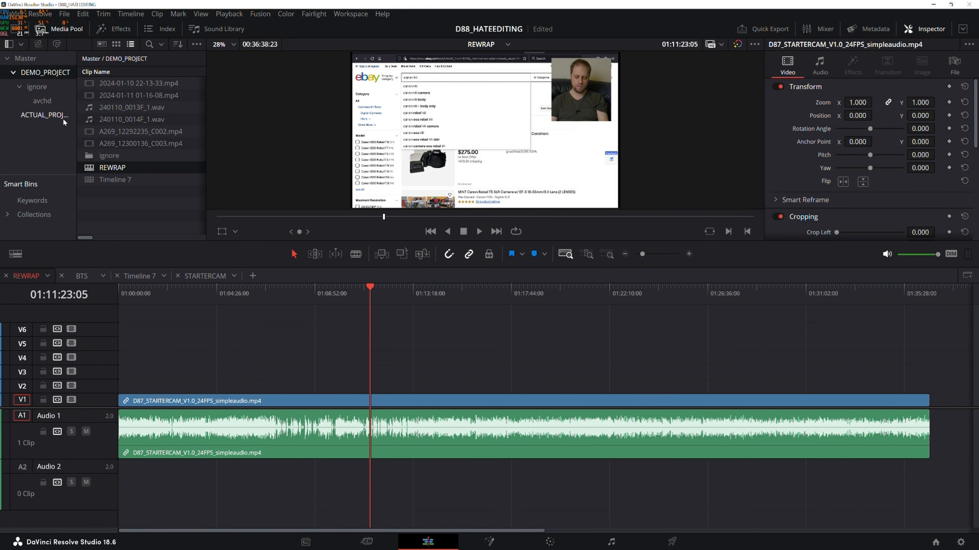
click(44, 115)
scroll(141, 180, down, 5)
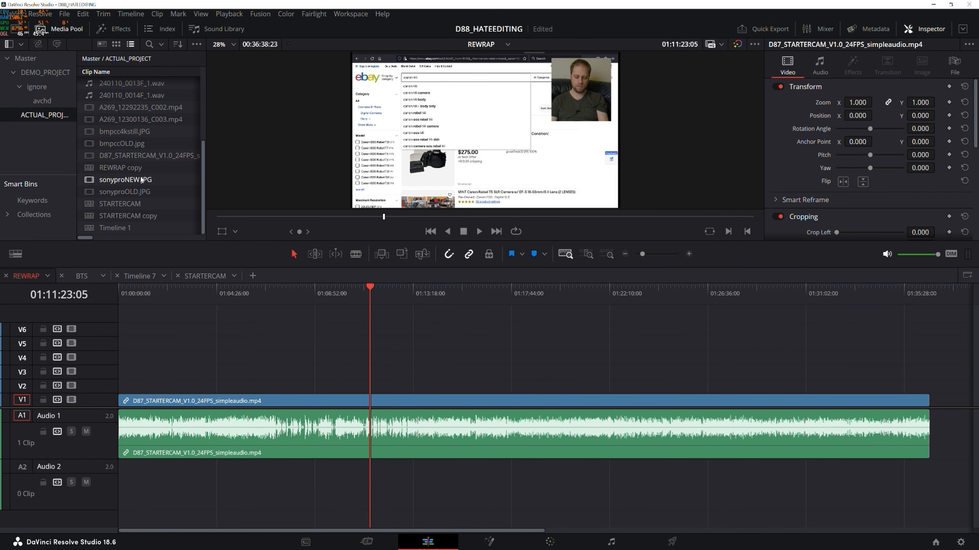
click(94, 168)
double_click(94, 167)
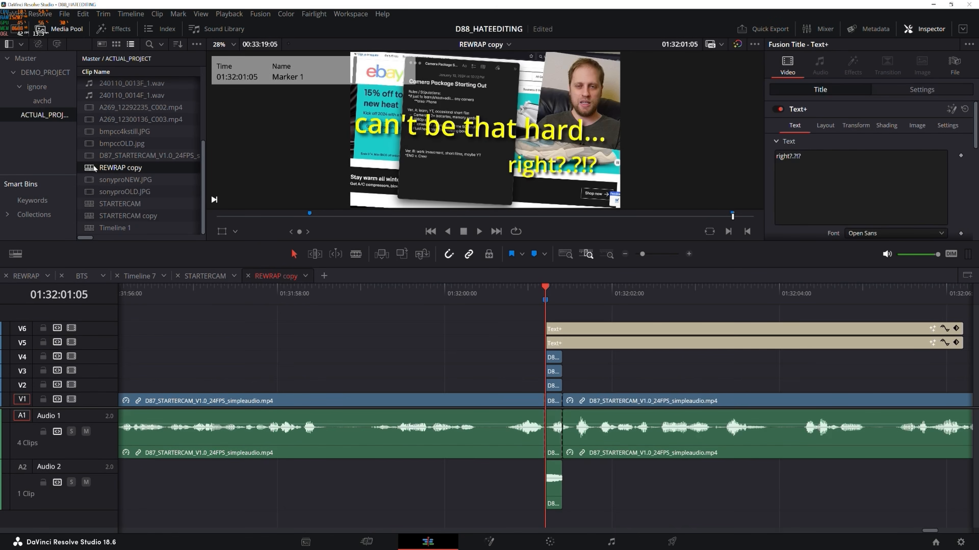
mouse_move(594, 296)
mouse_down()
mouse_move(572, 297)
mouse_move(584, 296)
mouse_up()
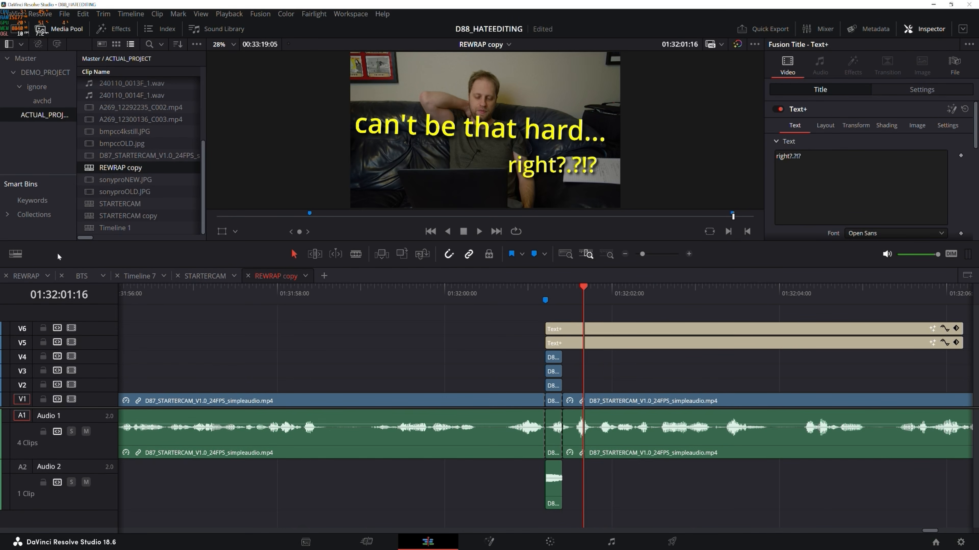
click(15, 253)
click(34, 292)
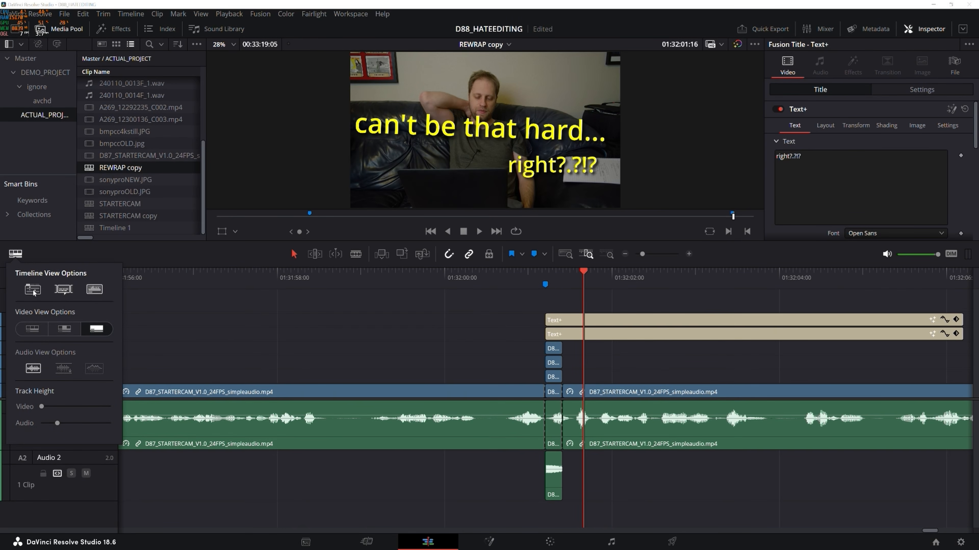
click(34, 291)
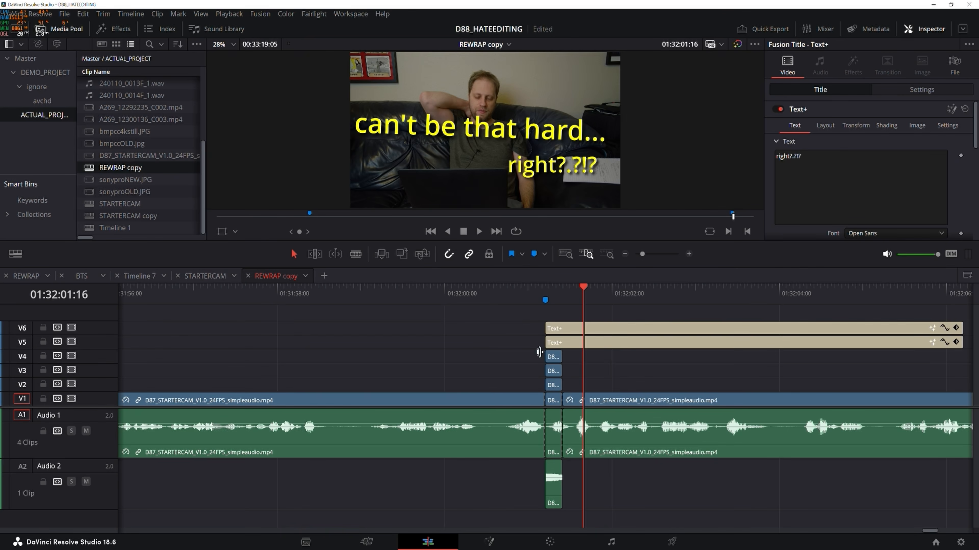
Disable video tracks V3 through V6 at Marker 1, and skim the full REWRAP copy timeline to about 01:13:24:09.
click(543, 289)
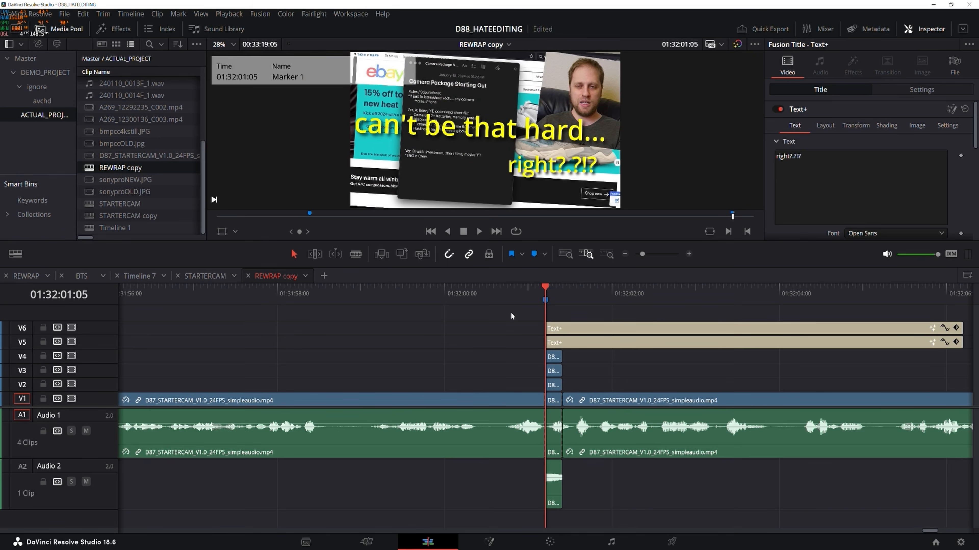
click(72, 385)
click(71, 371)
click(72, 355)
click(72, 342)
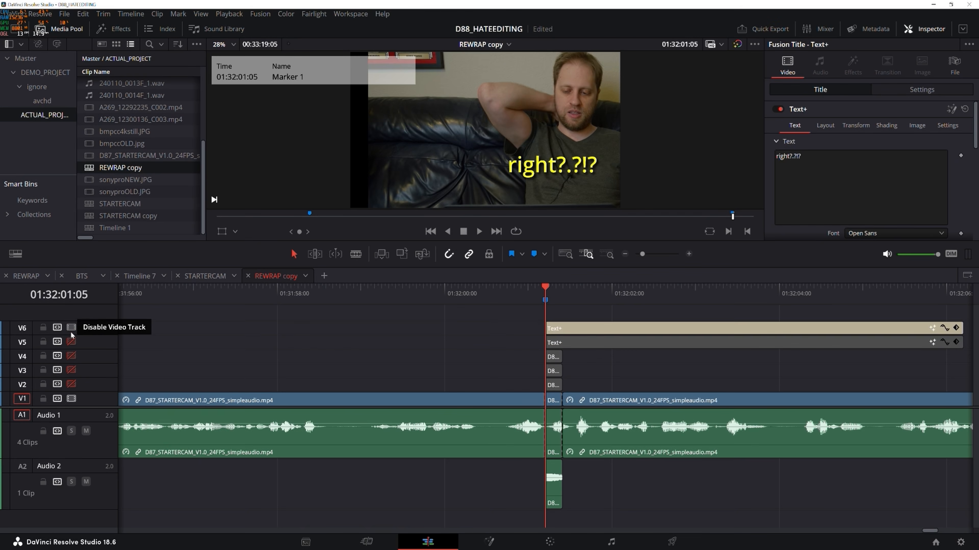
click(71, 327)
click(569, 253)
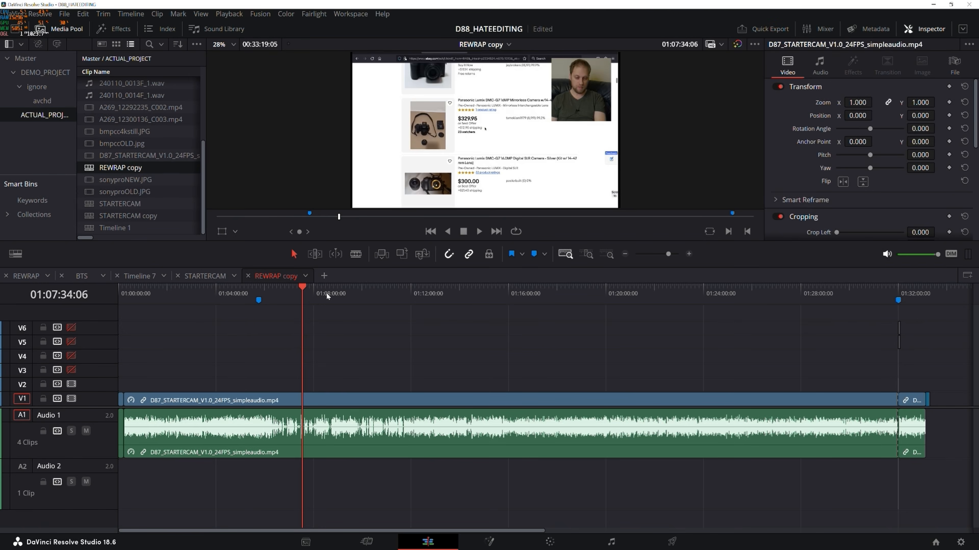
drag(325, 292, 445, 294)
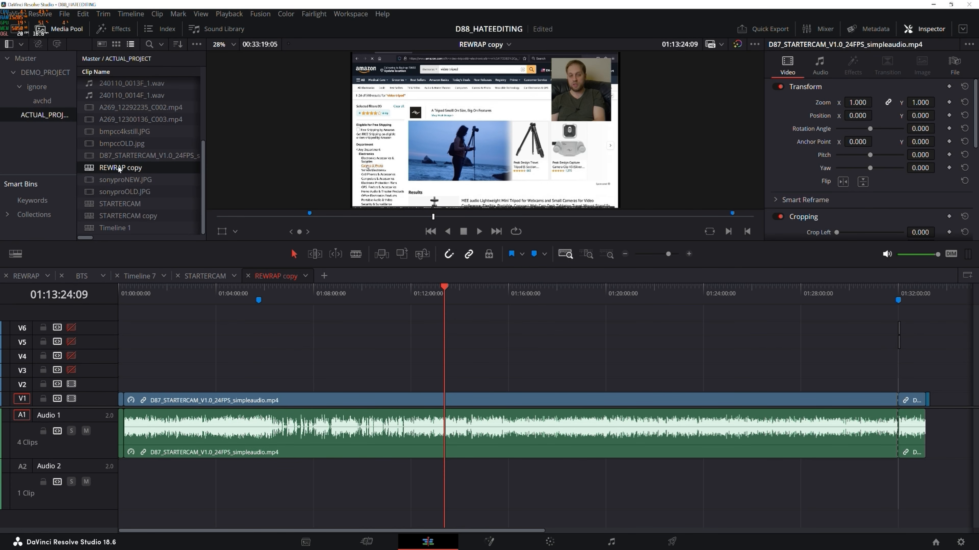
Rename the STARTERCAM copy timeline in the ACTUAL_PROJECT bin as THUMB.
click(116, 217)
click(115, 216)
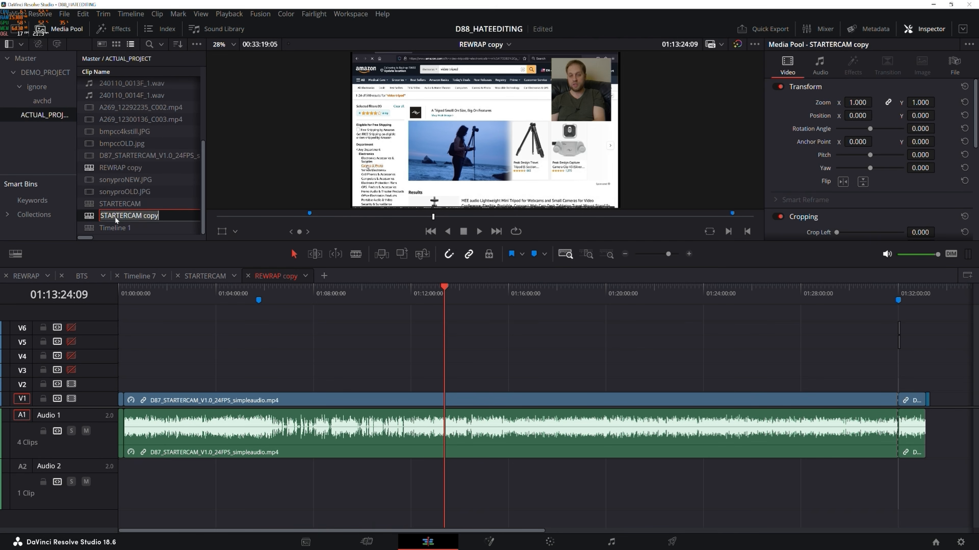
click(181, 218)
key(BackSpace)
key(BackSpace)
key(BackSpace)
key(BackSpace)
key(BackSpace)
key(BackSpace)
key(BackSpace)
key(BackSpace)
key(BackSpace)
key(BackSpace)
key(BackSpace)
key(BackSpace)
key(BackSpace)
key(BackSpace)
text(THUMB)
key(Return)
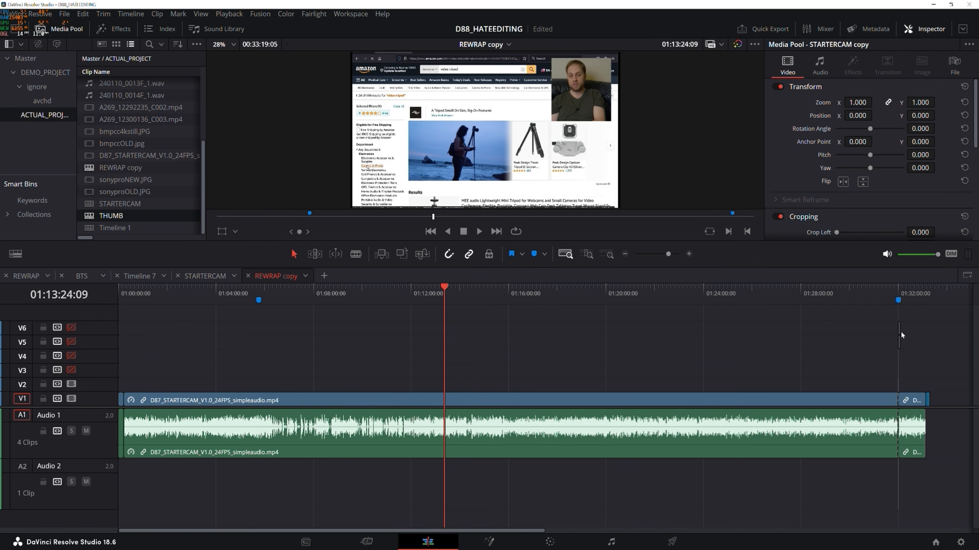
Compare playhead movement across the timeline with snapping off and on, finishing at Marker 1 at 01:32:01:05.
click(895, 291)
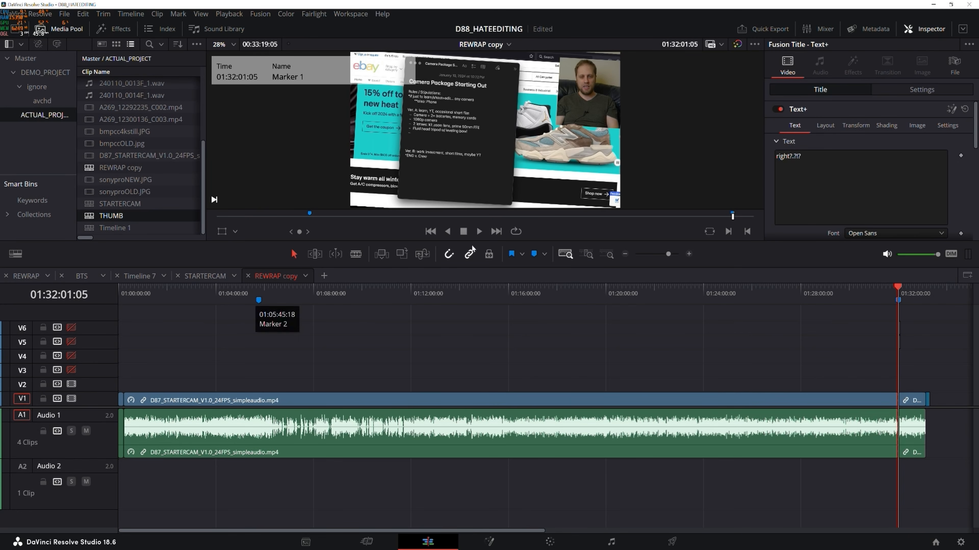
click(452, 255)
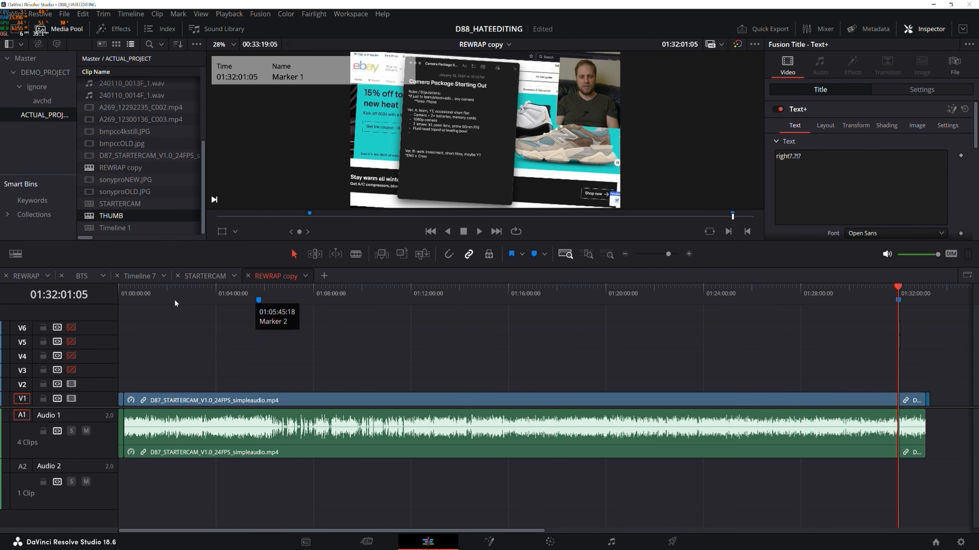
drag(128, 295, 423, 320)
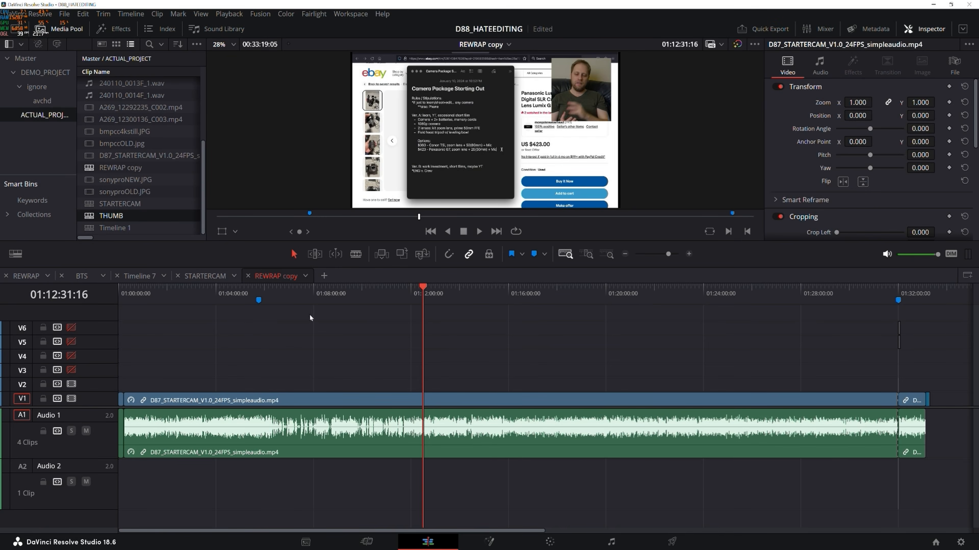
drag(256, 293, 259, 292)
click(448, 258)
click(257, 293)
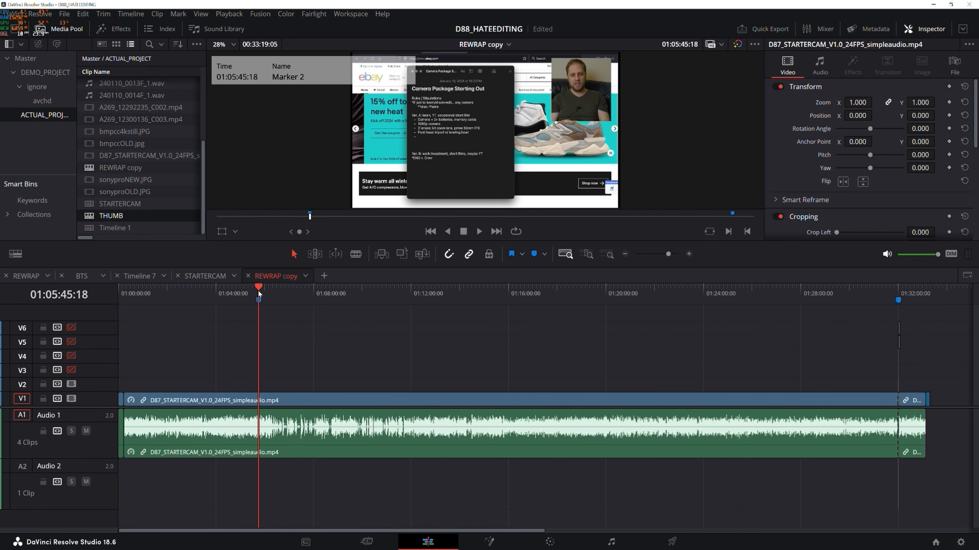
click(899, 292)
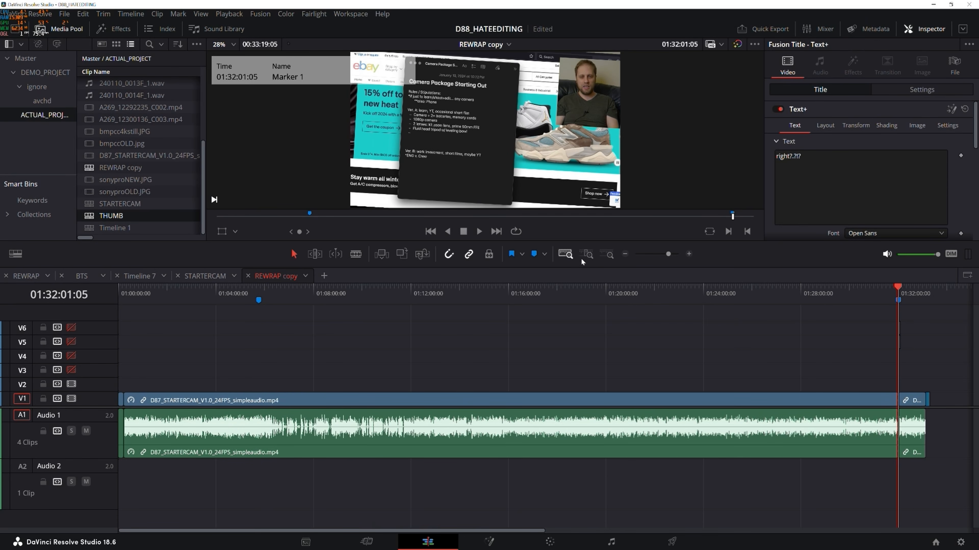
Enable video track V3 in a detailed view of the timeline around Marker 1.
click(607, 255)
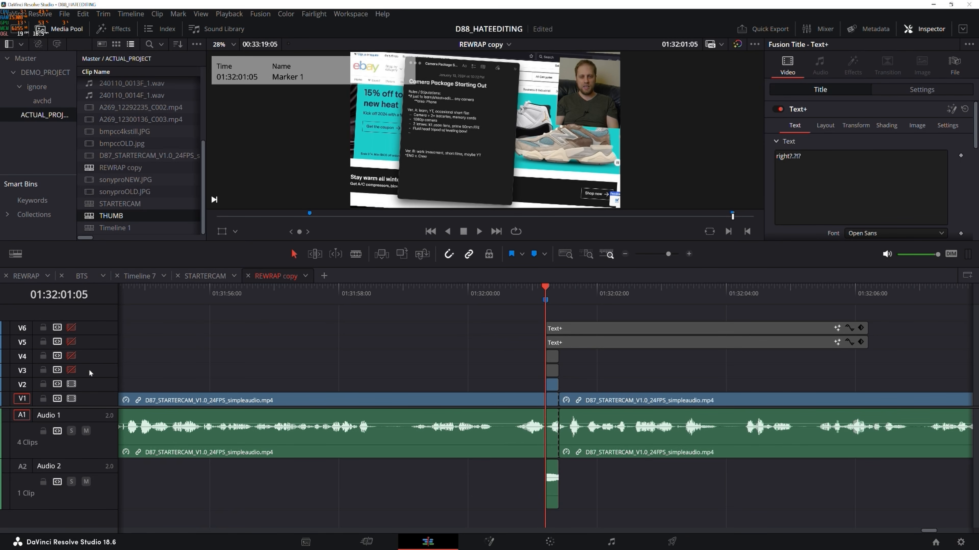
click(71, 370)
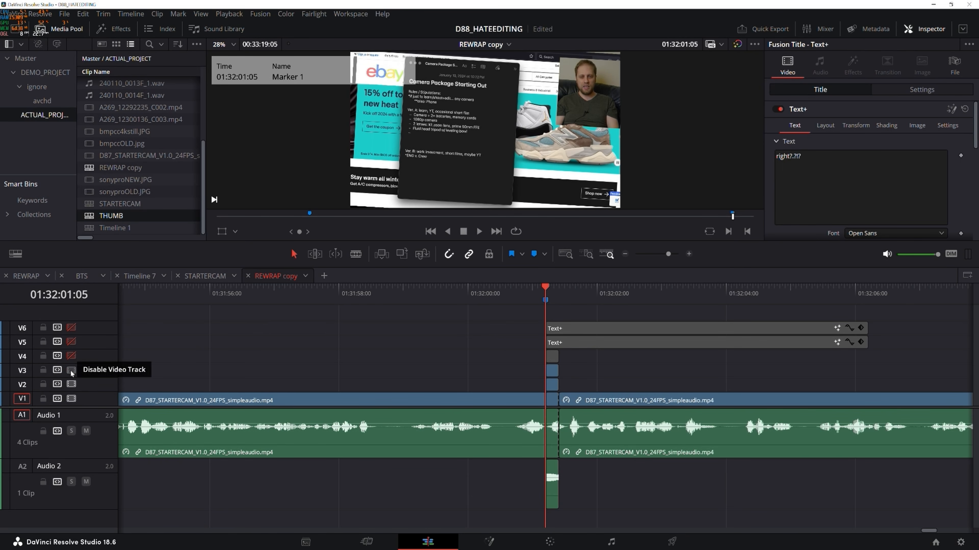
click(71, 370)
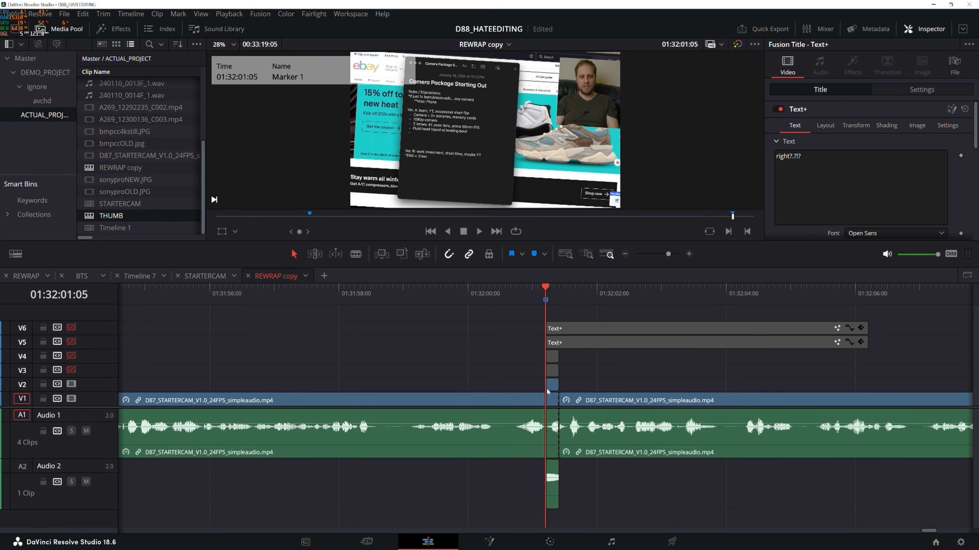
click(72, 370)
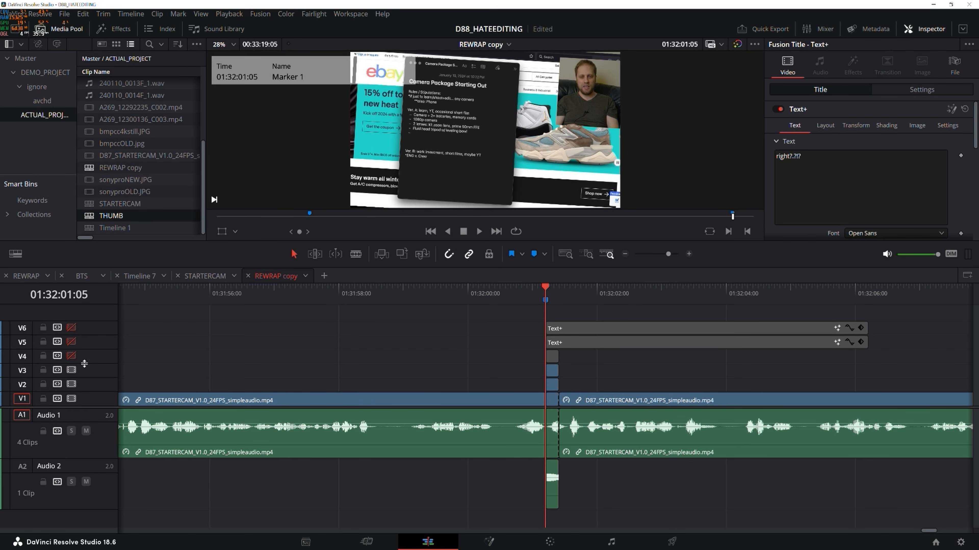
Check the V3 clip with its Cropping and Transform adjustments switched off and back on.
click(554, 371)
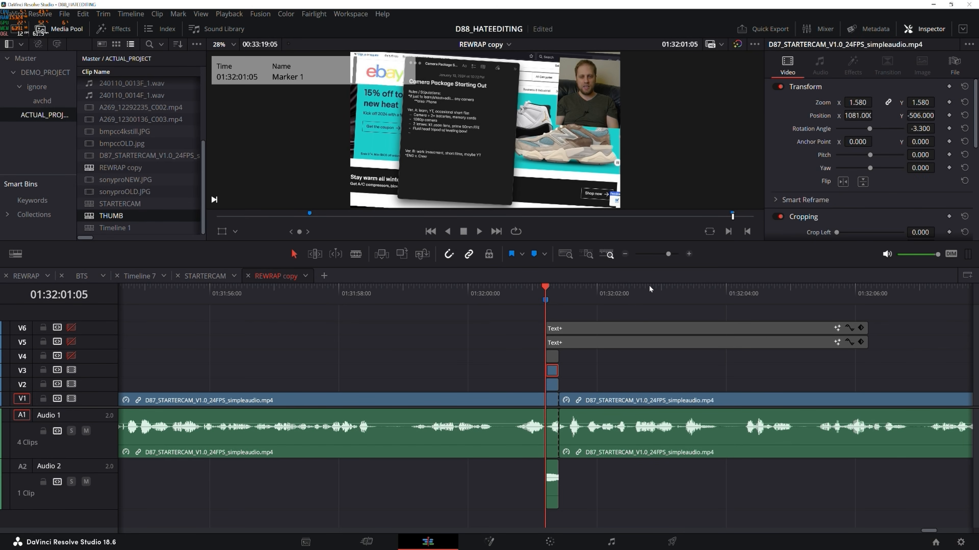
click(779, 216)
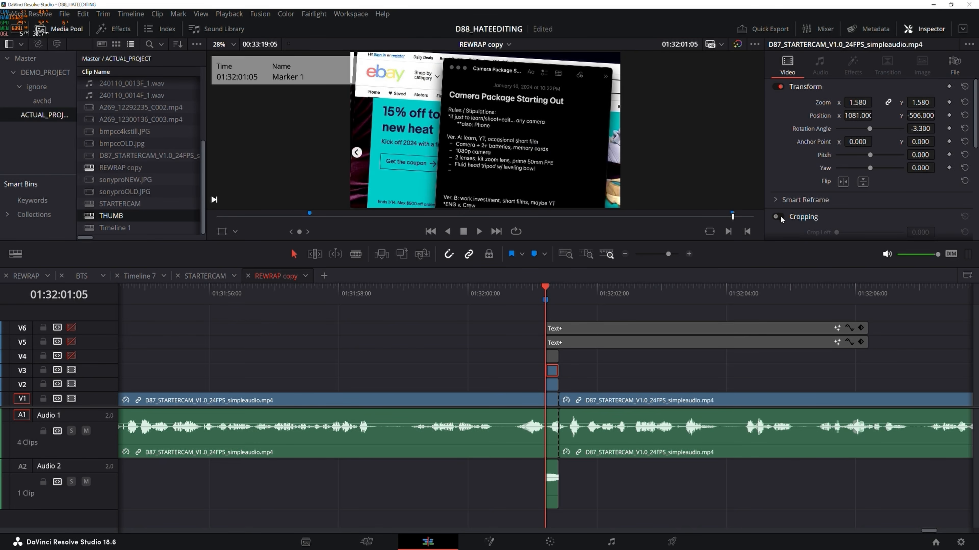
click(779, 86)
click(779, 87)
click(778, 217)
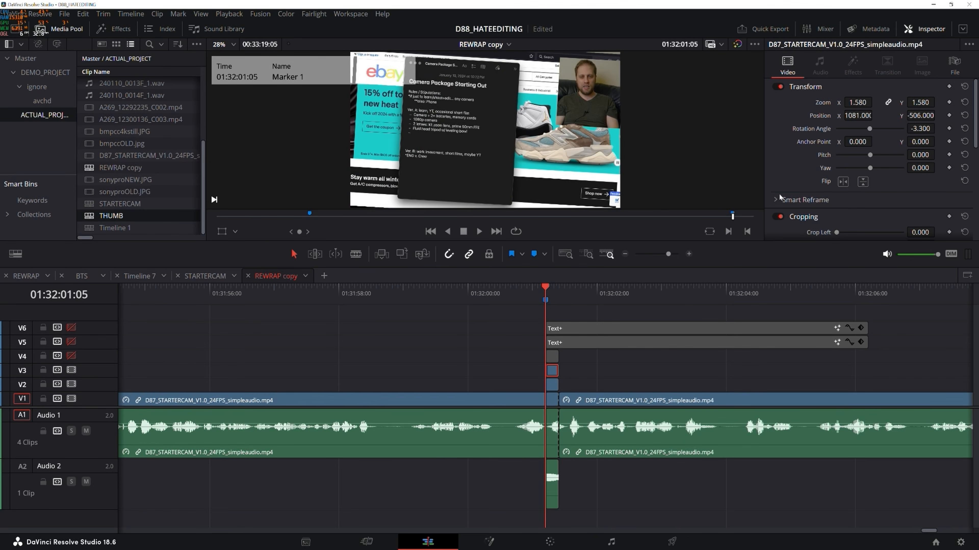
Isolate the V4 face cutout by enabling track V4 and disabling video tracks V1, V2 and V3.
click(551, 357)
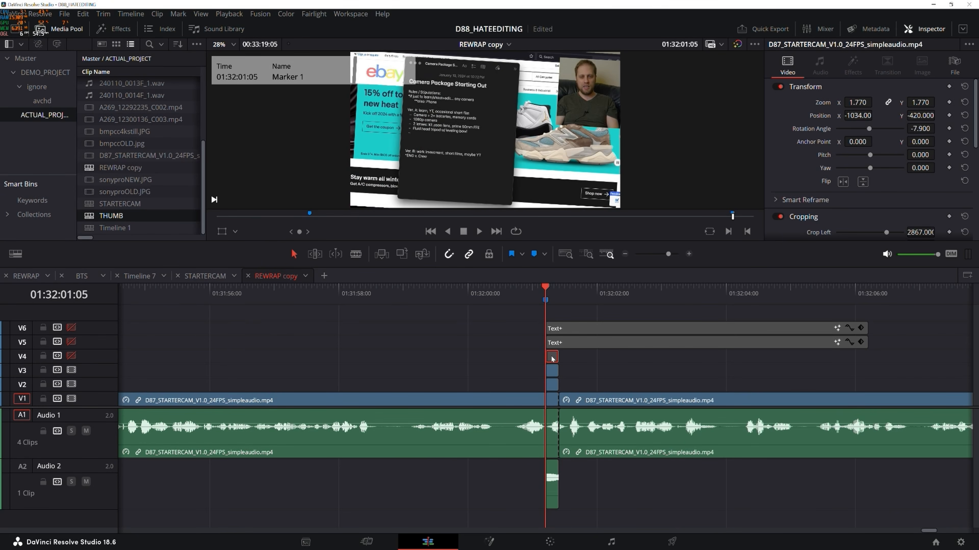
click(71, 355)
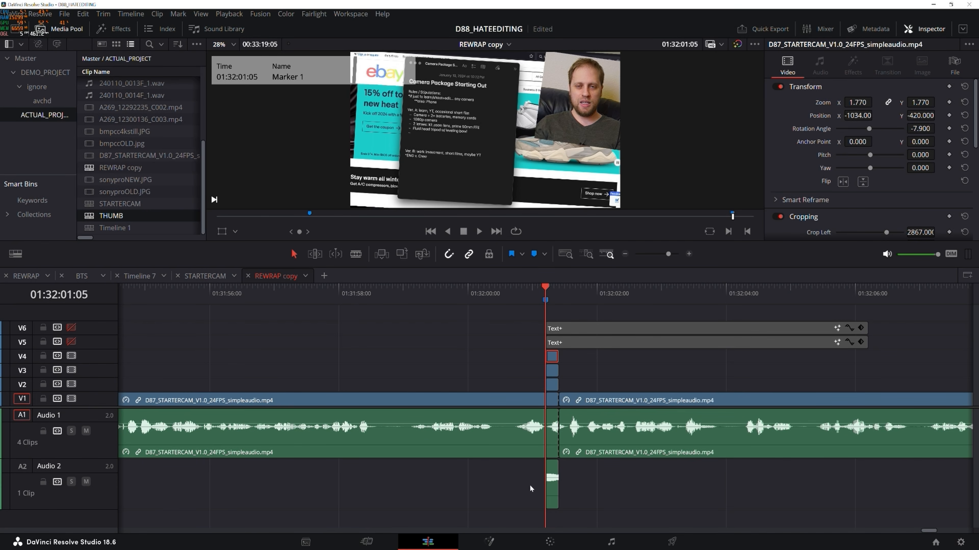
click(72, 370)
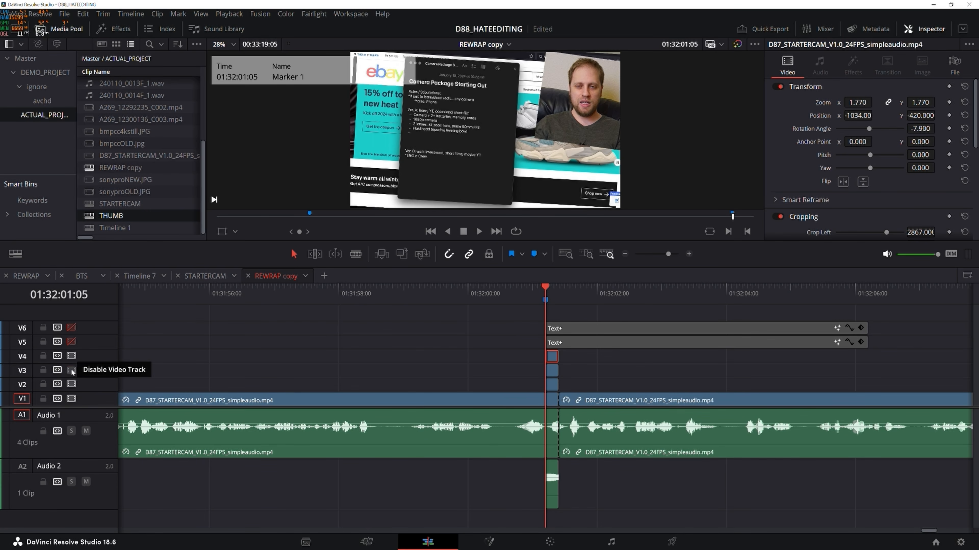
click(71, 384)
click(72, 399)
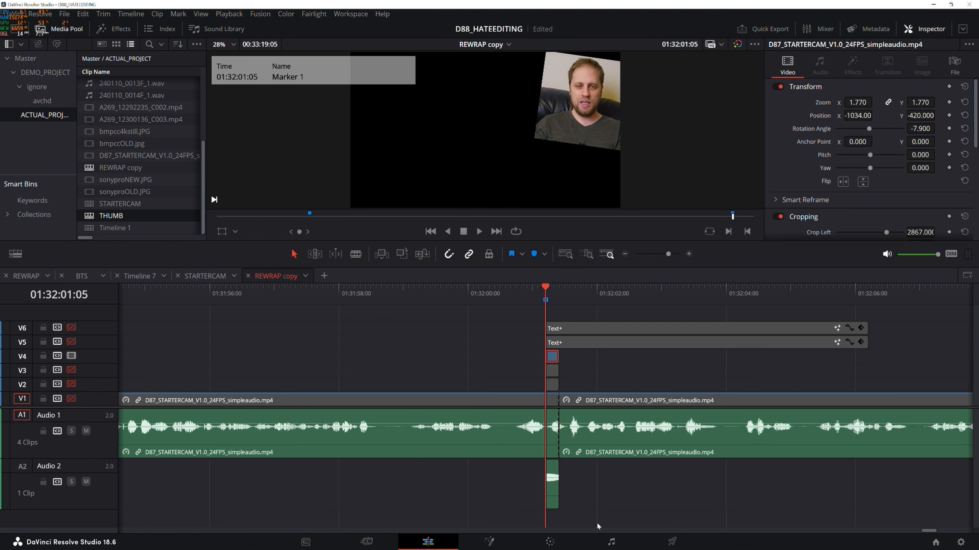
On the Color page, compare the V4 clip's image with nodes 01 and 02 bypassed and re-enabled.
click(549, 542)
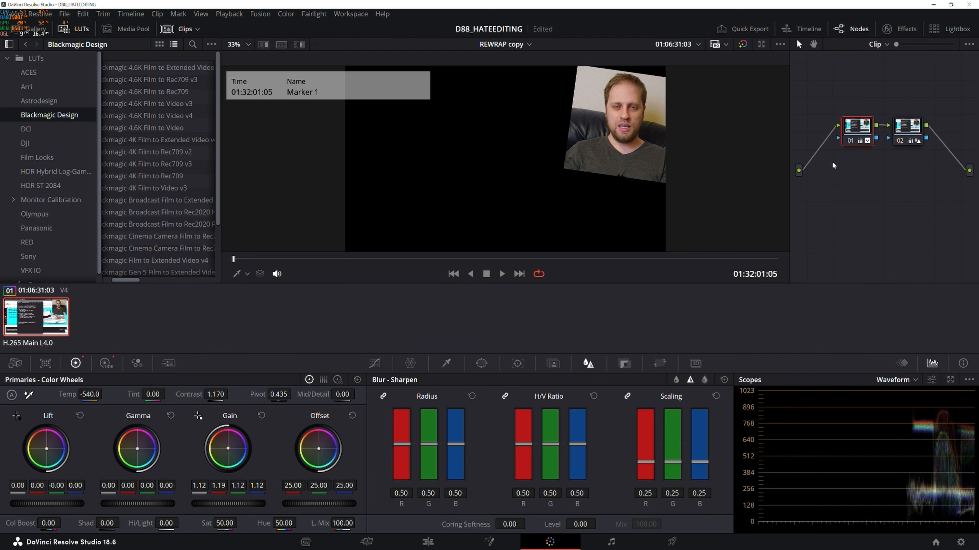
click(850, 142)
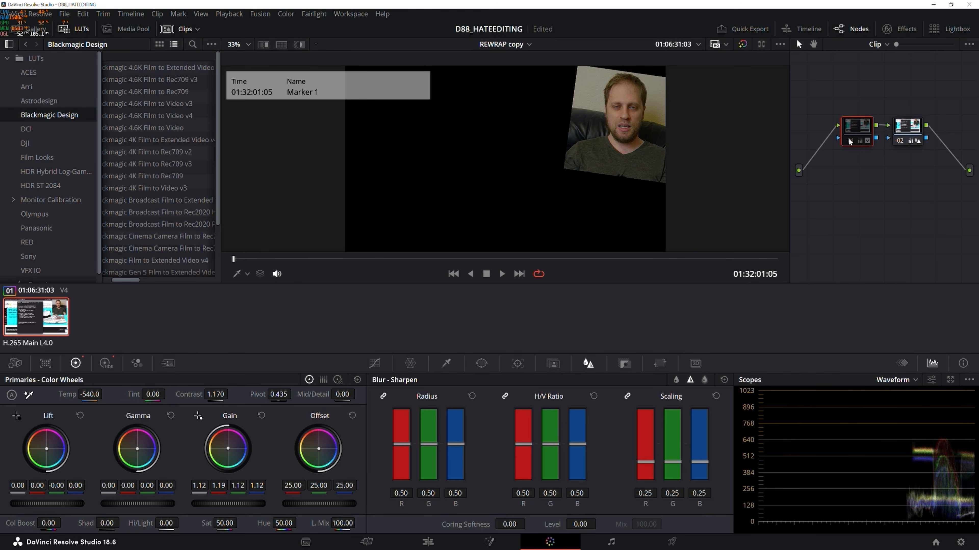
click(850, 141)
click(850, 142)
click(850, 142)
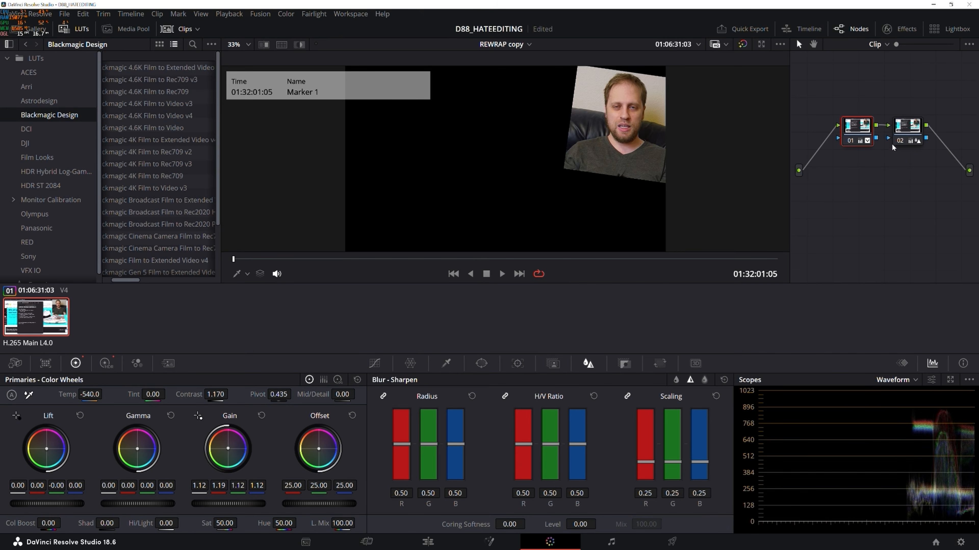
click(900, 142)
click(899, 142)
Try Sharpen radius values of 0.49 and 0.47 on node 02, and return the radius to 0.44.
click(374, 363)
click(588, 363)
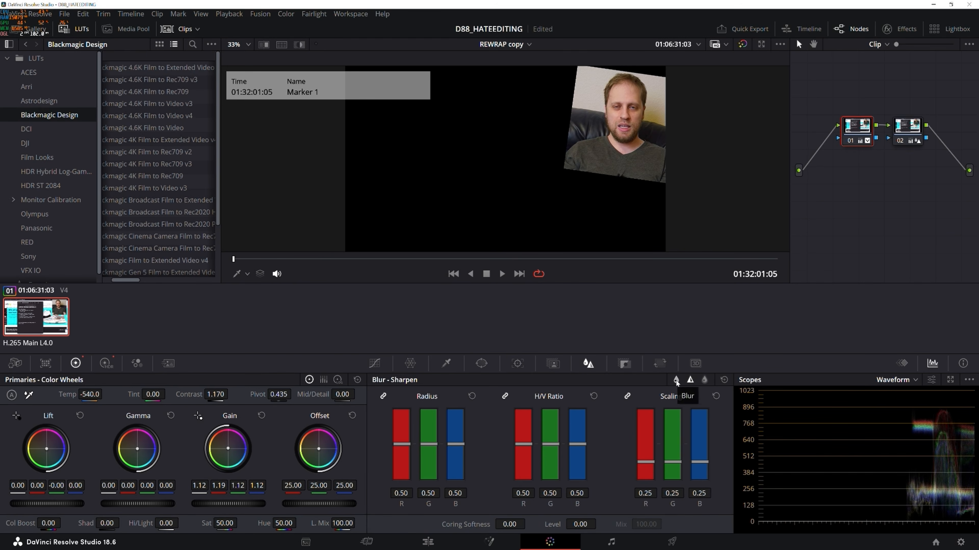
click(914, 127)
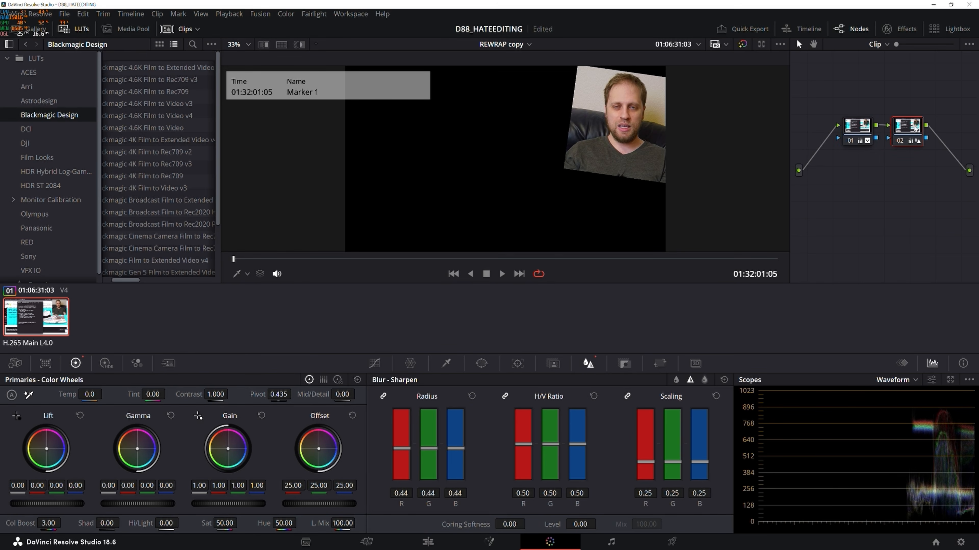
click(462, 442)
click(456, 445)
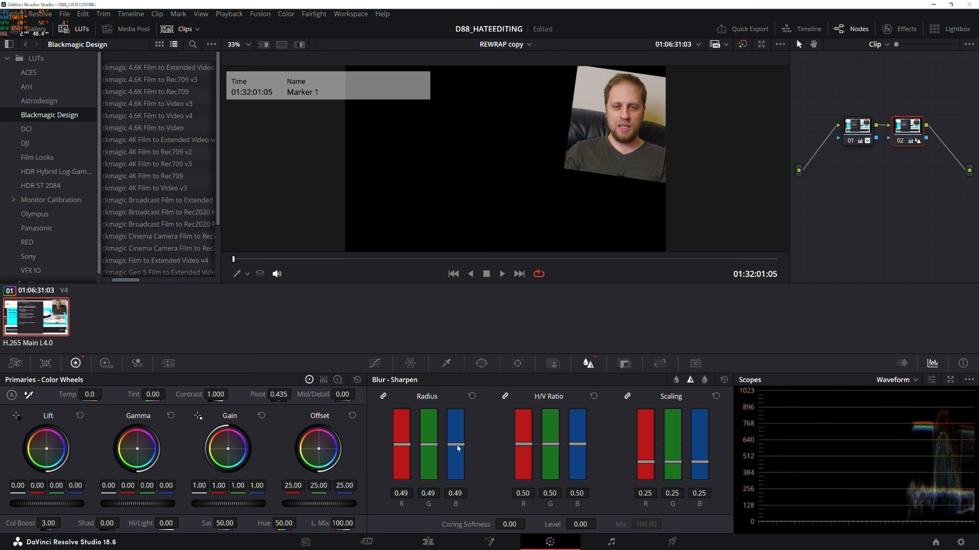
click(471, 397)
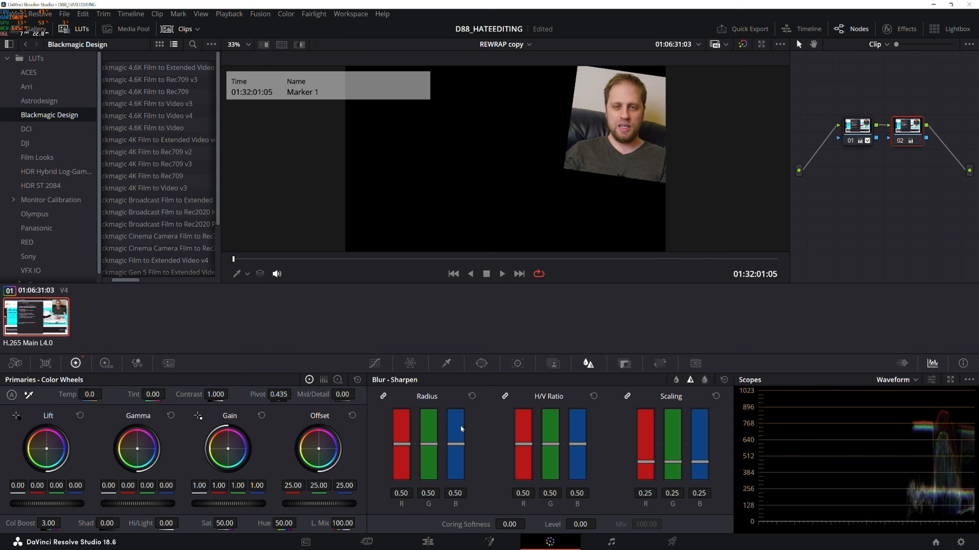
drag(455, 445, 455, 447)
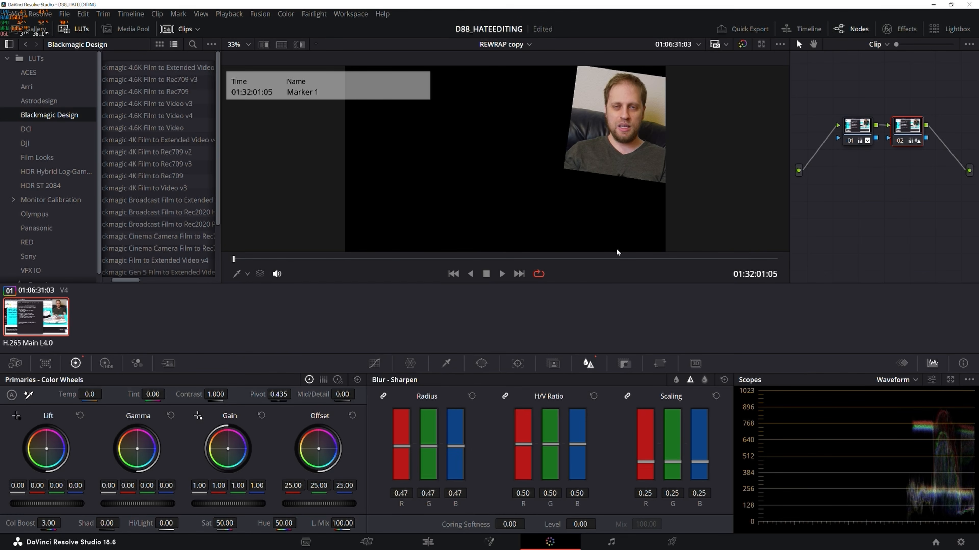
scroll(452, 428, down, 3)
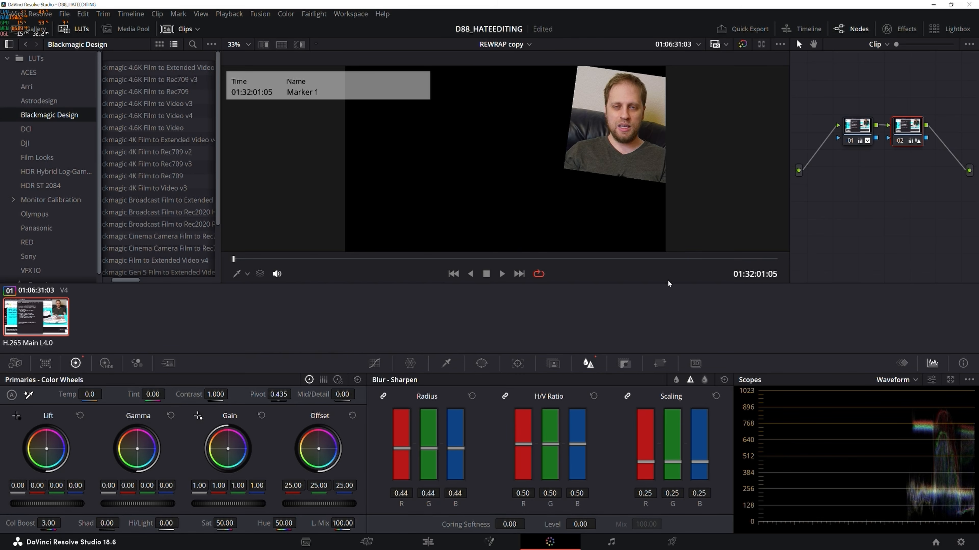
Examine the sharpening on the face up close with node 02 bypassed and re-enabled.
key(ctrl+d)
key(ctrl+d)
scroll(671, 104, up, 2)
drag(722, 92, 532, 173)
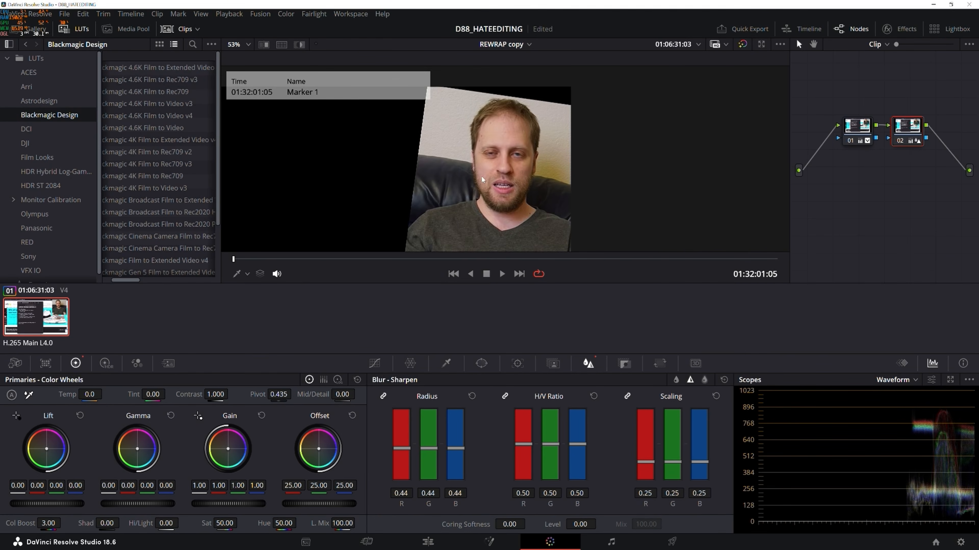
scroll(532, 173, up, 4)
scroll(532, 172, down, 2)
scroll(533, 173, down, 5)
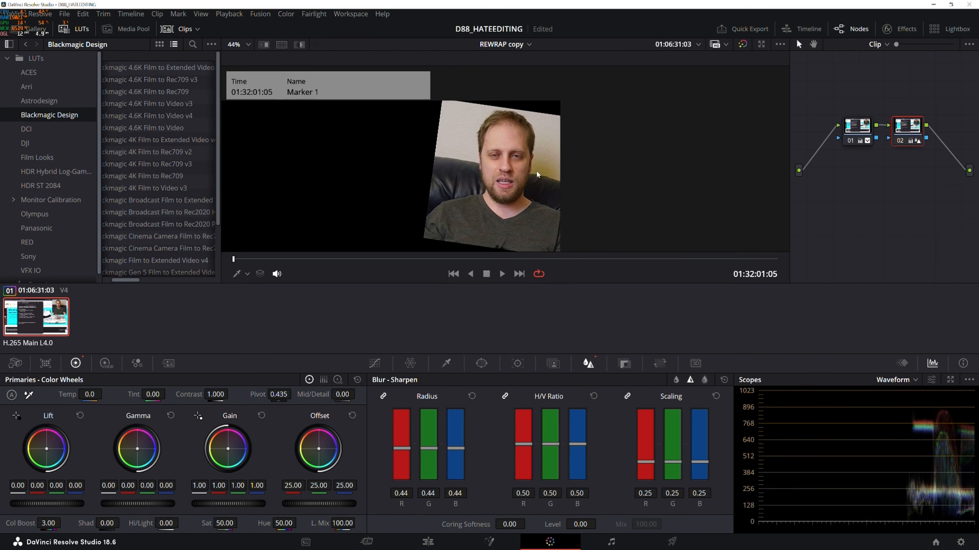
Try a Sharpen radius of 0.32 on node 02, reset the radius to its default, and undo these changes.
drag(458, 449, 459, 463)
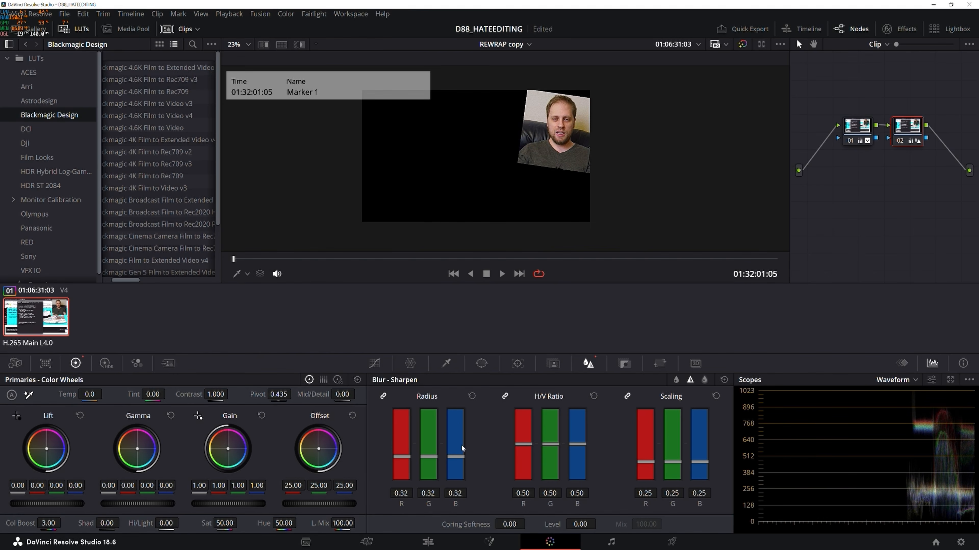
scroll(612, 163, up, 3)
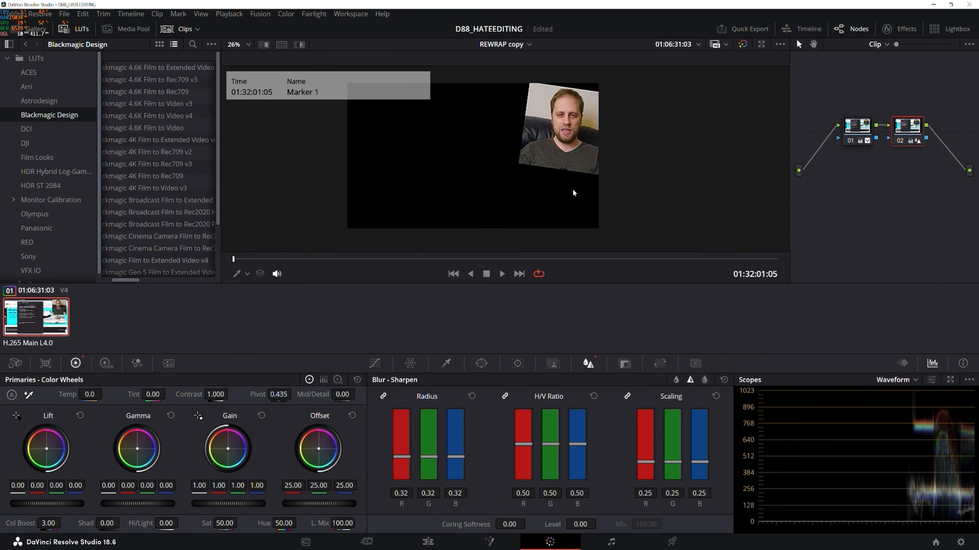
scroll(612, 162, up, 10)
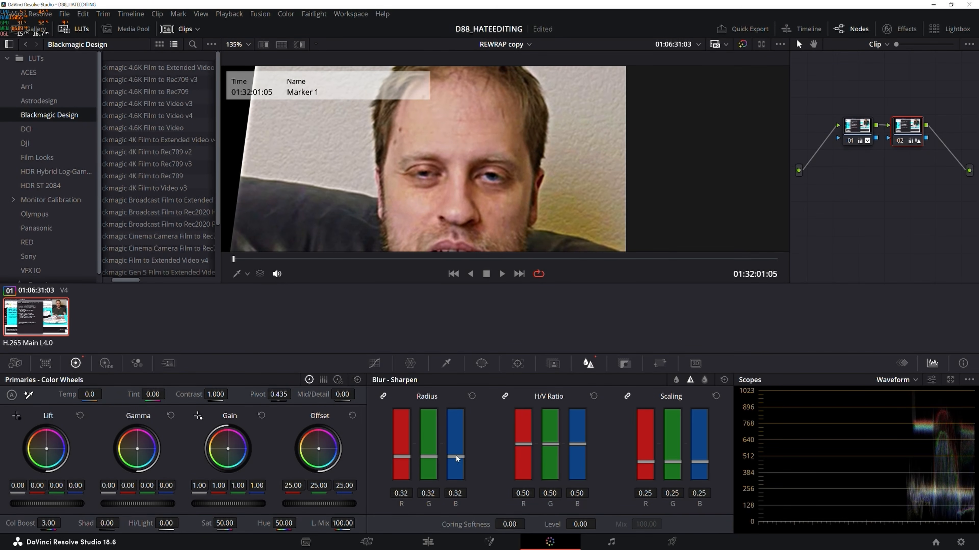
drag(456, 458, 456, 452)
click(471, 396)
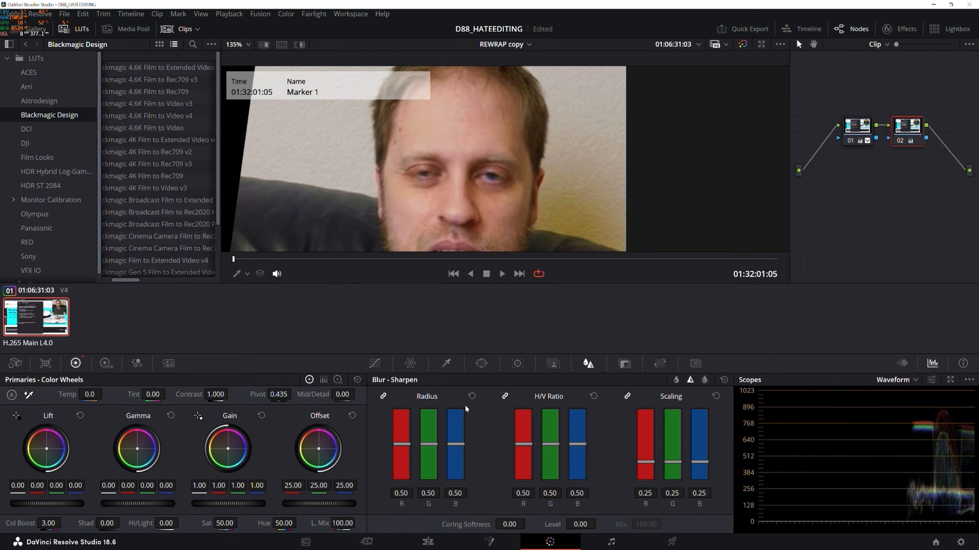
key(ctrl+z)
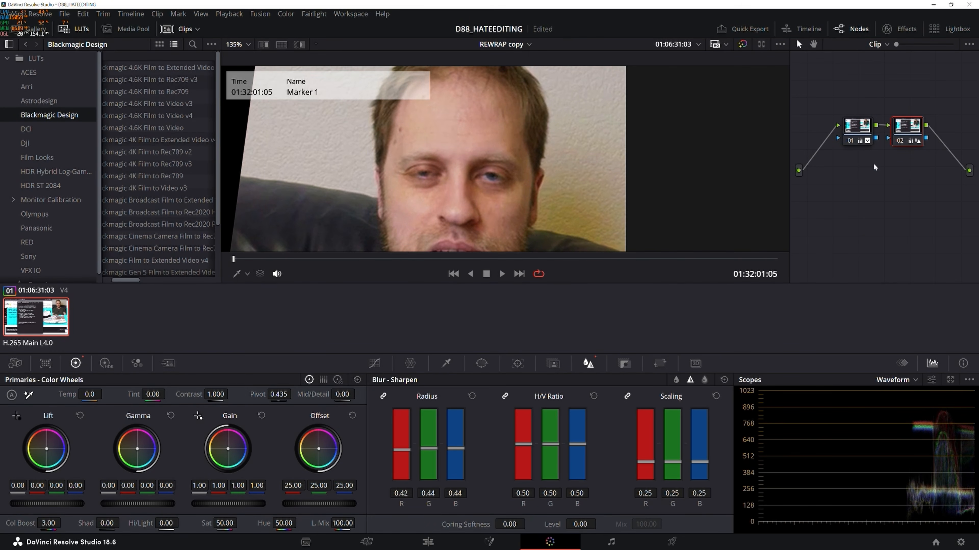
On the Edit page, enable video tracks V2, V3, V5 and V6 to restore the full thumbnail composite.
click(427, 546)
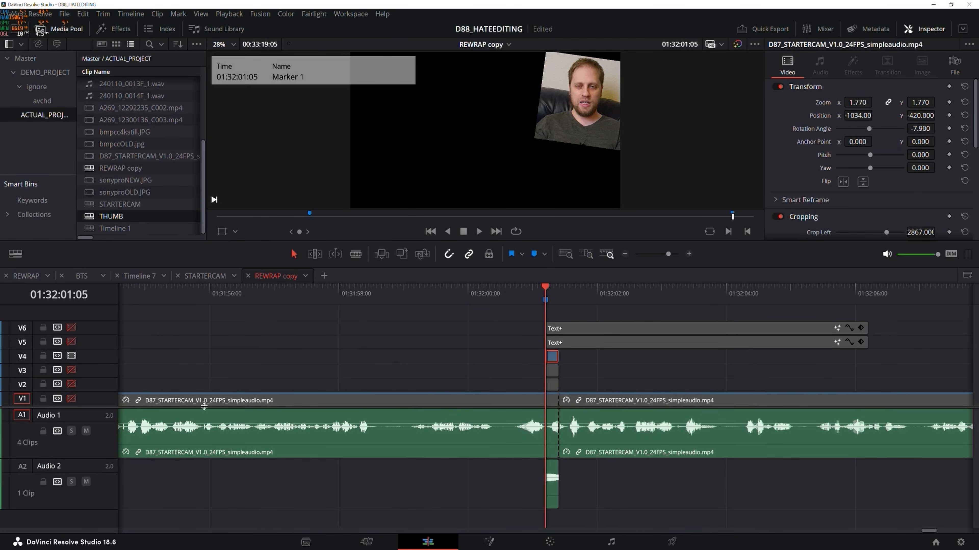
click(71, 384)
click(70, 371)
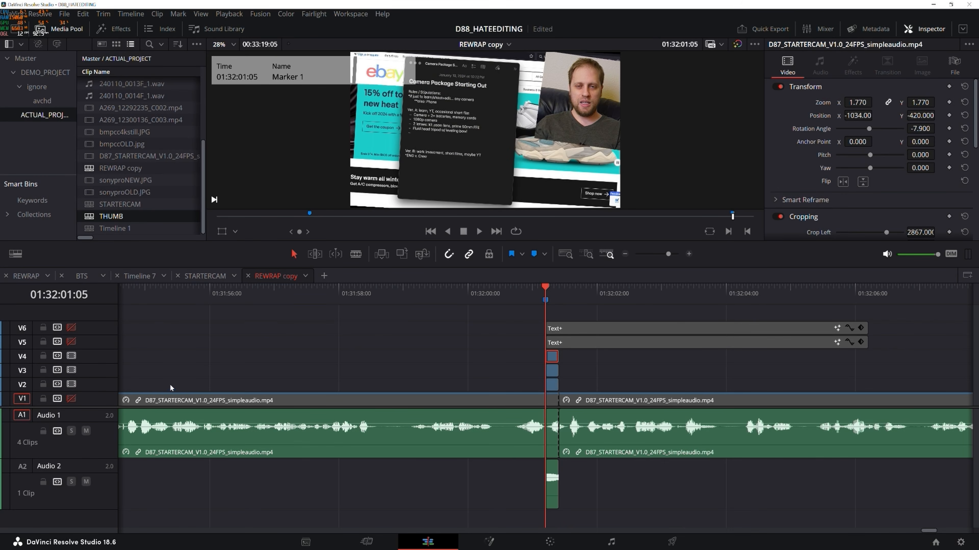
click(71, 341)
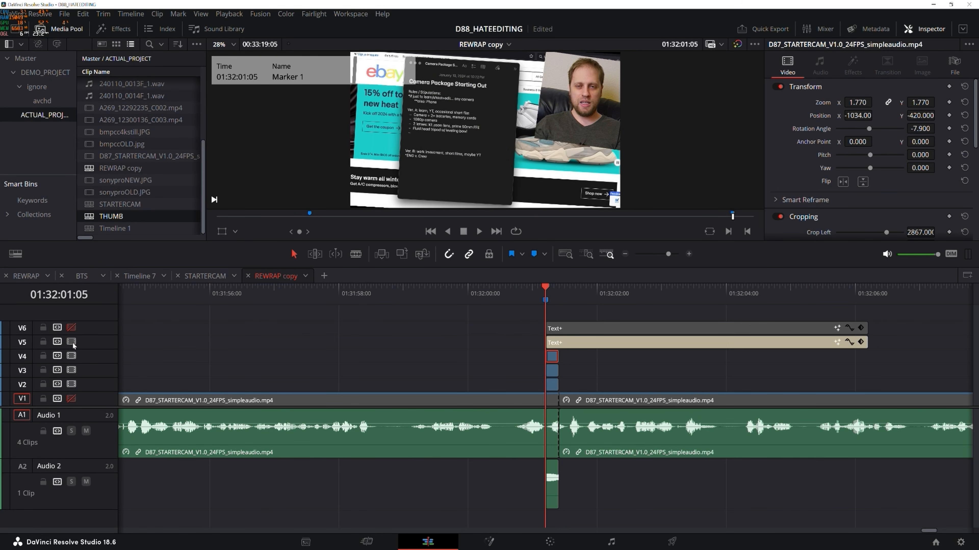
click(70, 326)
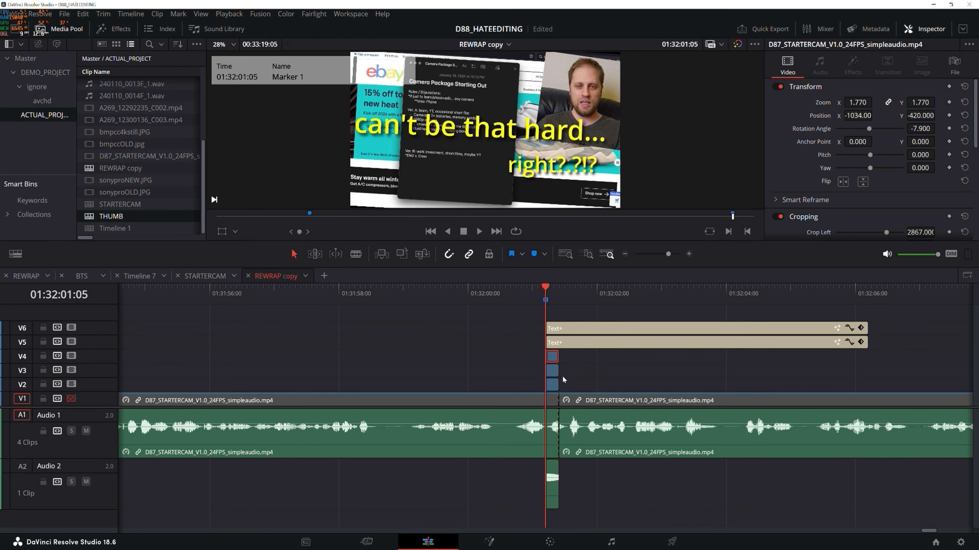
Select the thumbnail's layers at Marker 1 one after another, from the V2 clip up to the Text+ titles on V5 and V6.
click(556, 384)
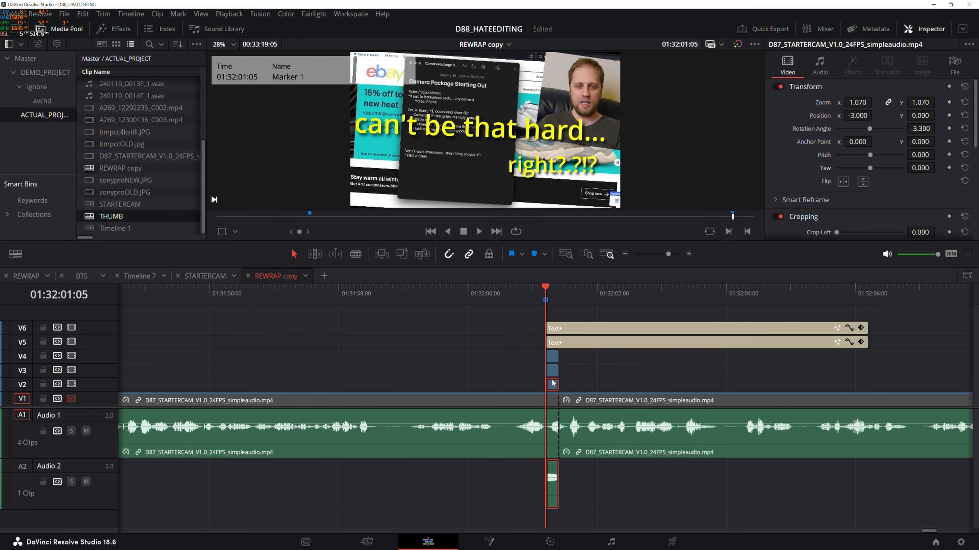
click(555, 370)
click(555, 359)
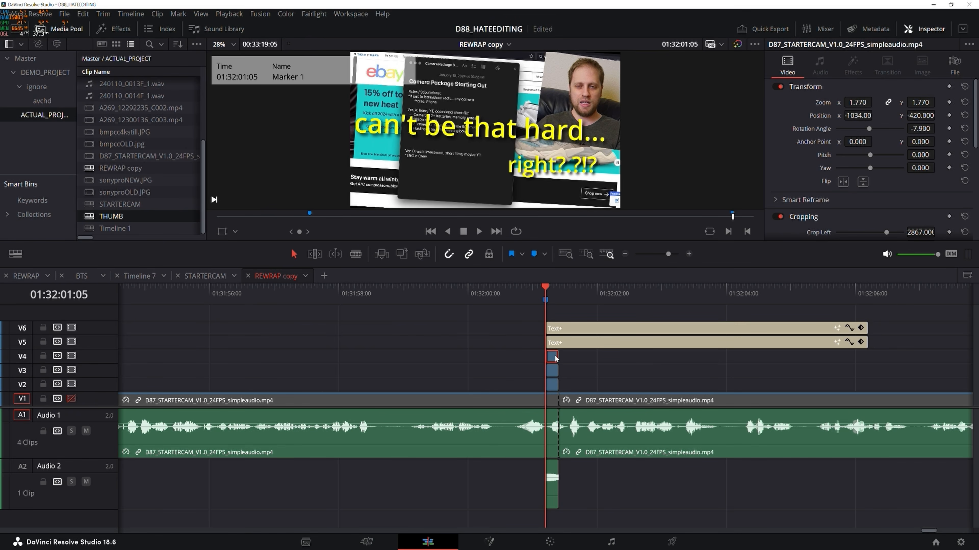
click(558, 344)
click(560, 330)
click(560, 342)
click(562, 331)
click(563, 343)
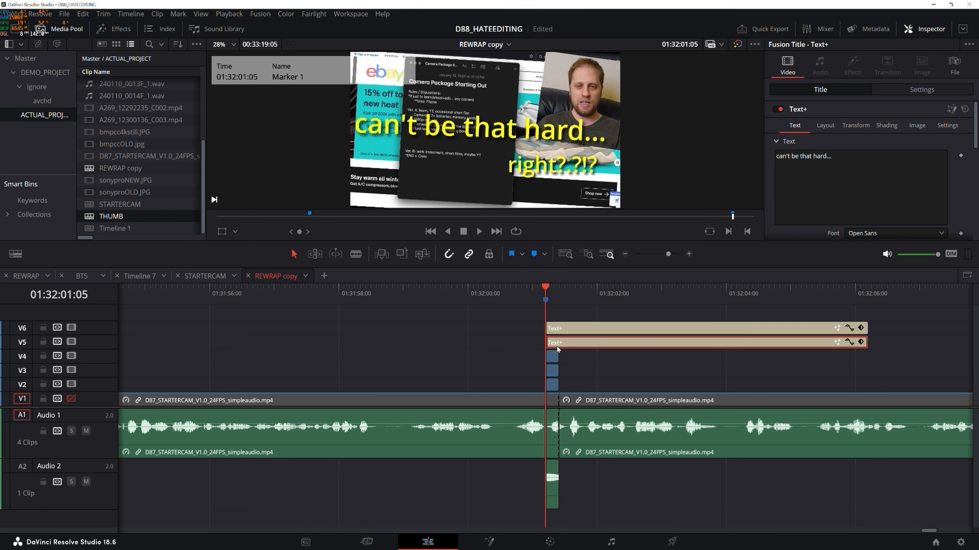
Review the V2 background clip's transform and cropping settings, and compare the composite with track V3 disabled and re-enabled.
click(552, 384)
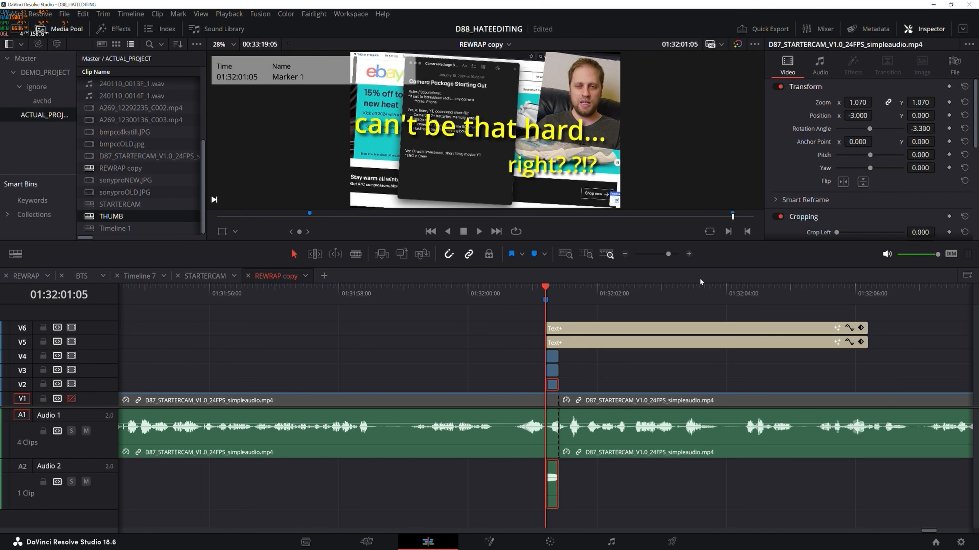
scroll(824, 154, down, 3)
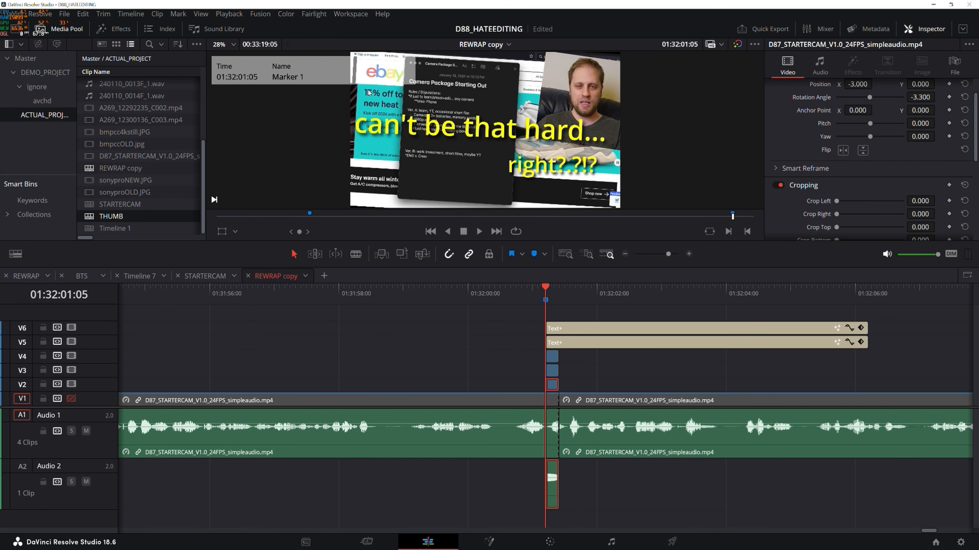
click(72, 370)
click(71, 370)
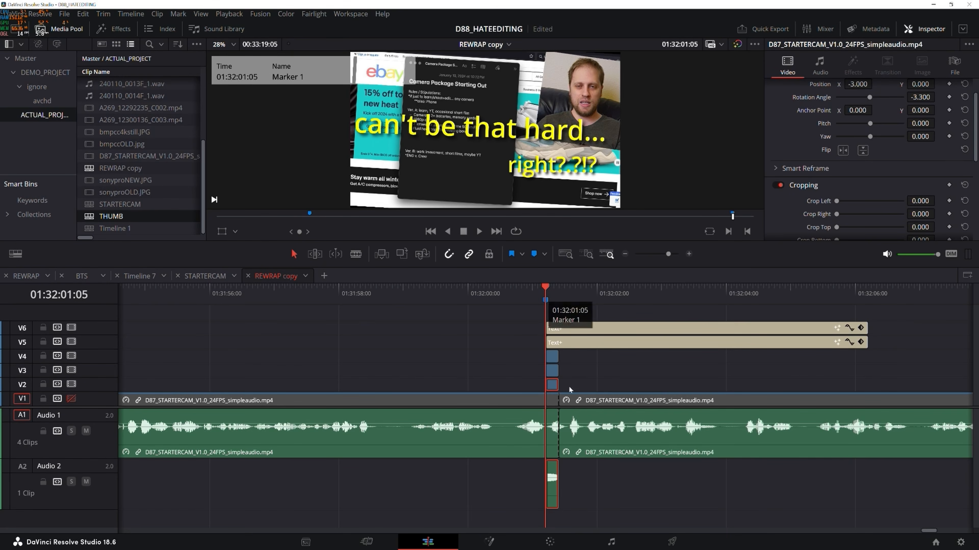
On the Color page, grab a still of the complete thumbnail composite into the gallery.
click(552, 546)
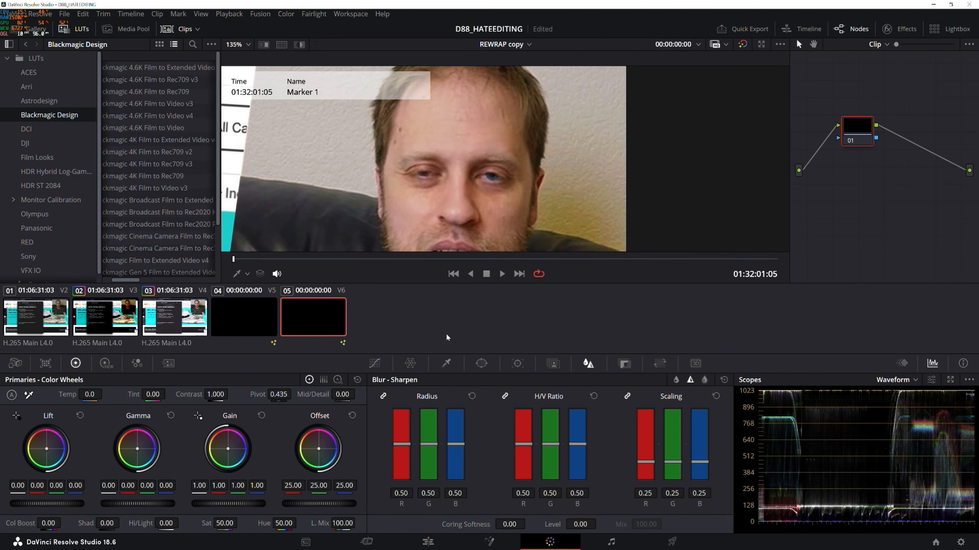
click(246, 44)
click(236, 56)
click(236, 44)
click(255, 132)
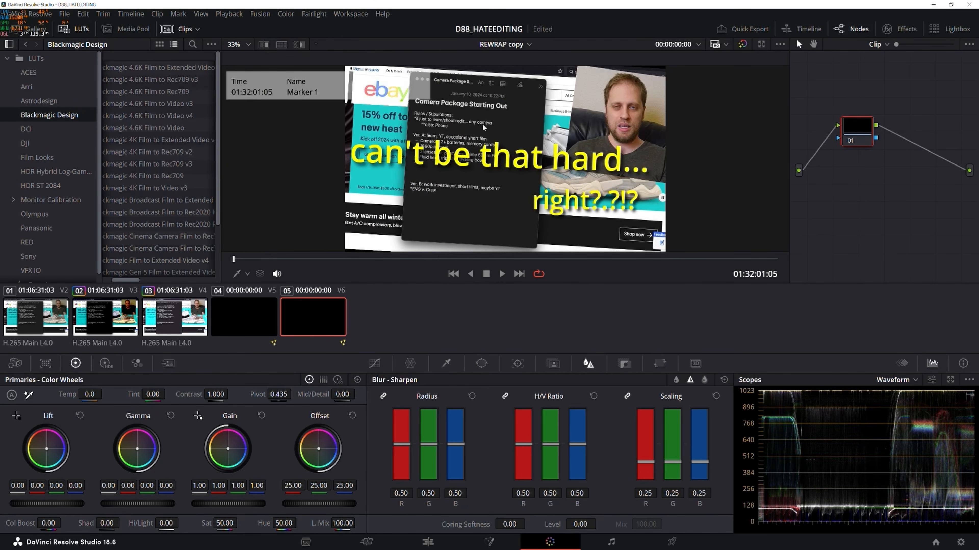
click(31, 28)
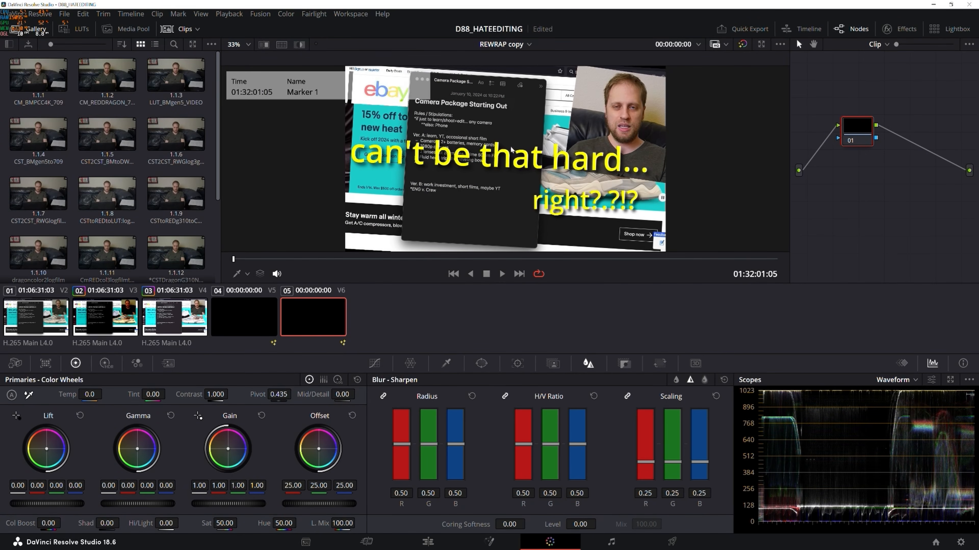
right_click(499, 130)
click(530, 136)
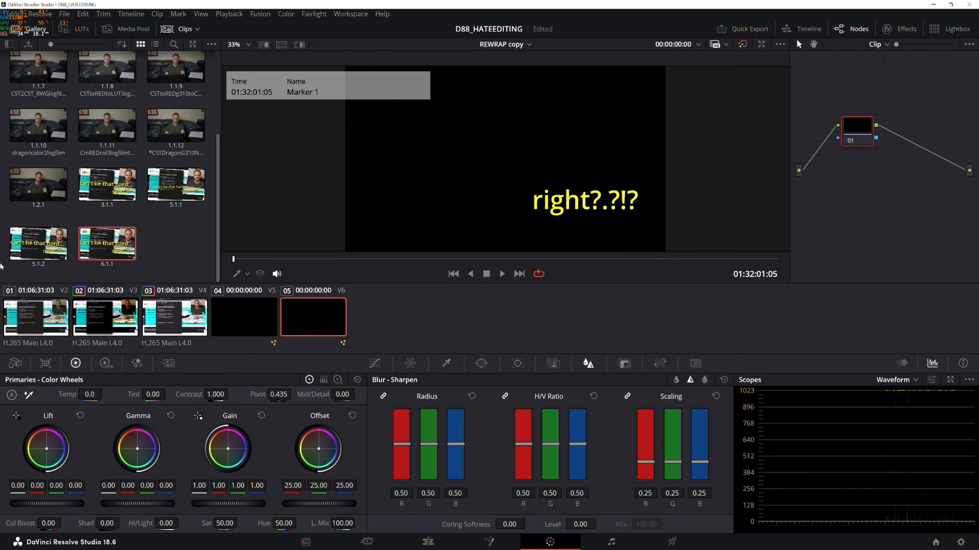
Start a JPEG export of still 6.1.1 using the existing file name D87_THUMB_V1.0_5.1.1.jpg, and cancel it.
right_click(112, 249)
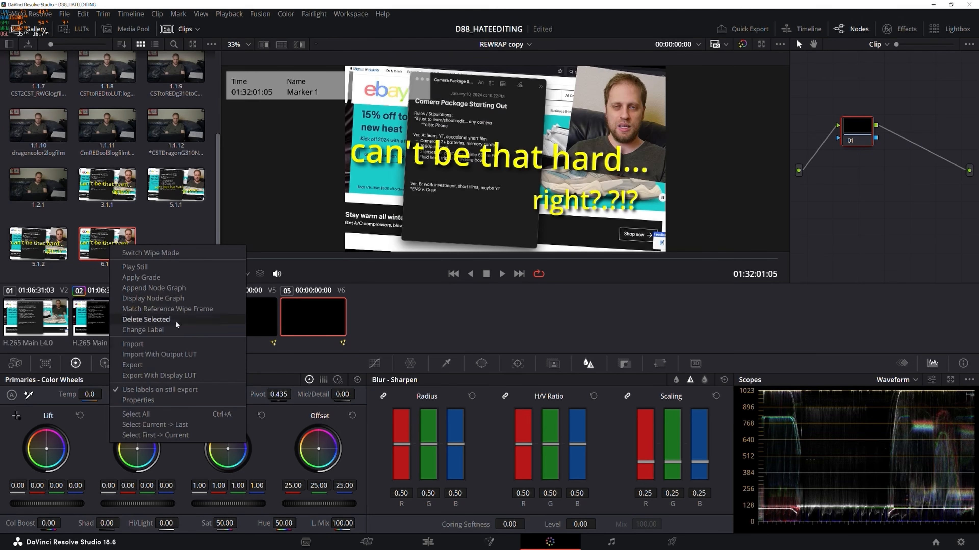
click(158, 365)
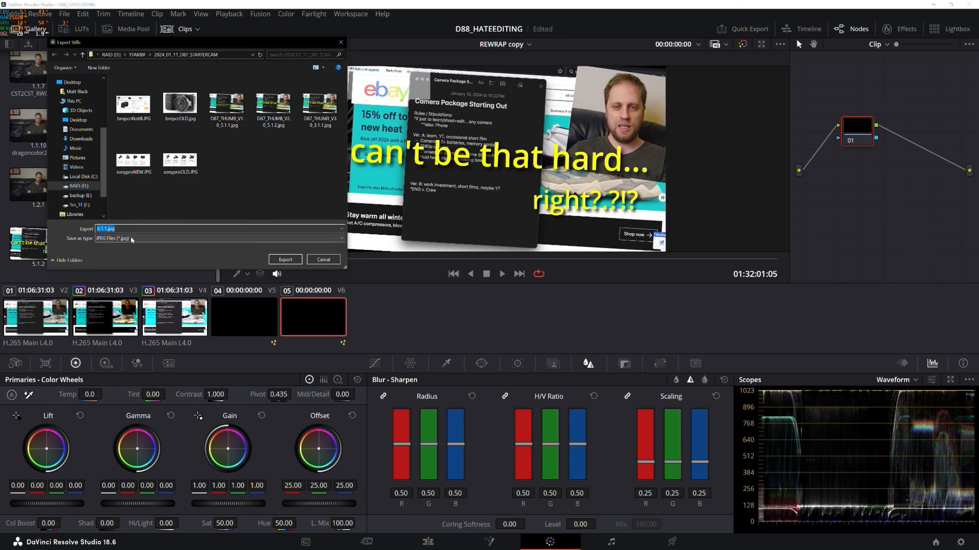
click(229, 121)
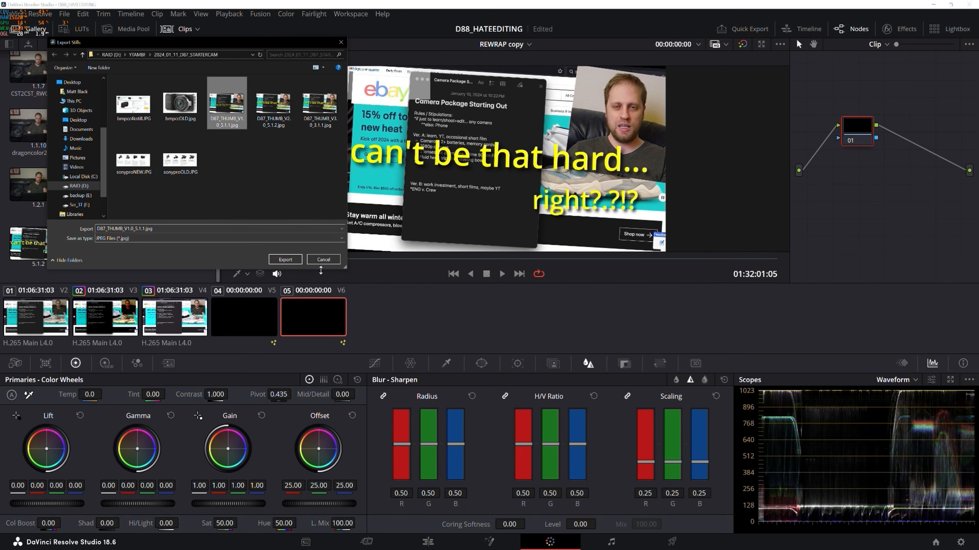
click(324, 259)
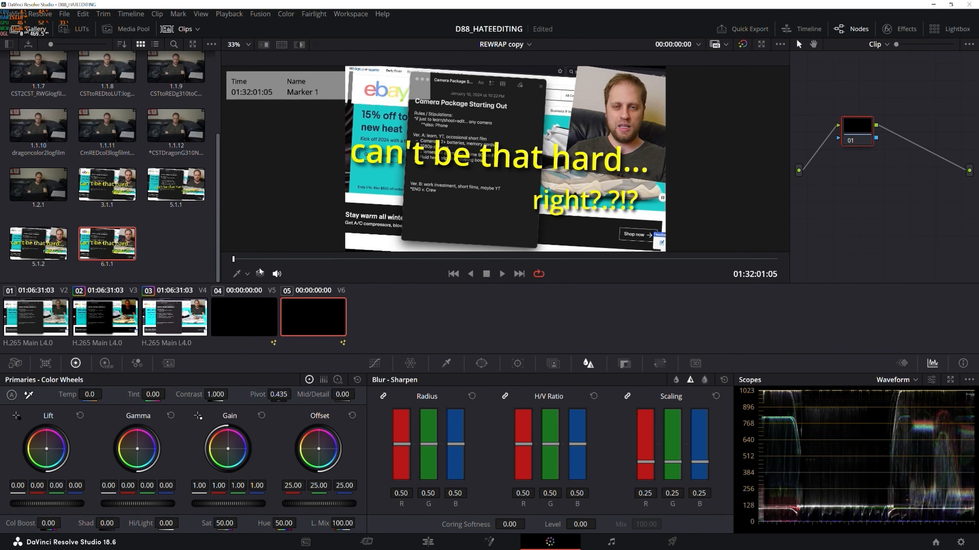
Switch to File Explorer, view the exported thumbnail D87_THUMB_V3.0_3.1.1.jpg from the "later" folder, and close the image viewer.
key(alt+Tab)
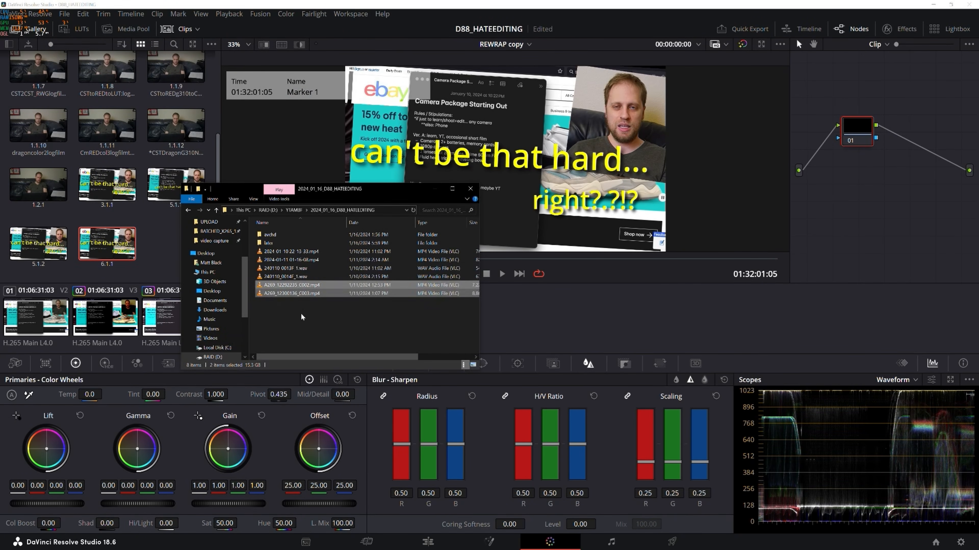
click(302, 317)
double_click(269, 243)
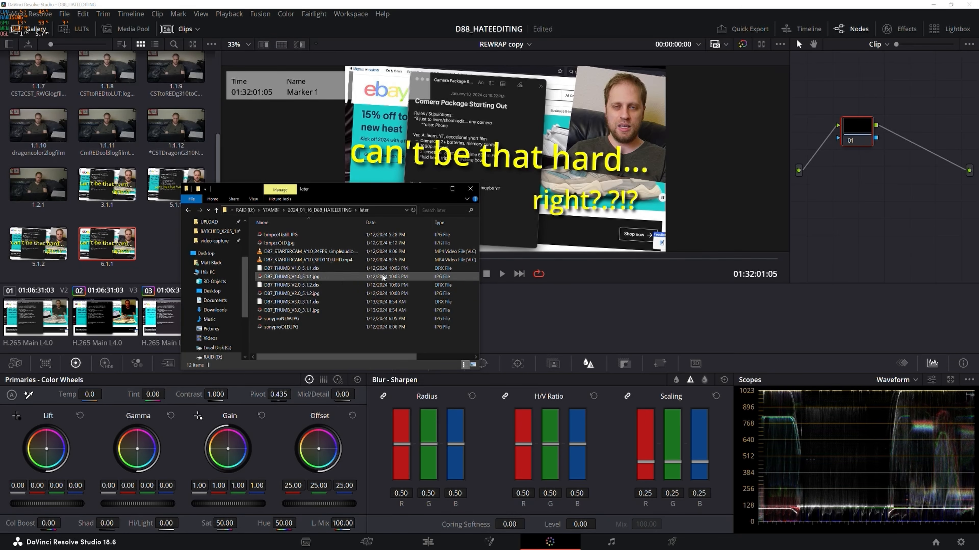
click(299, 313)
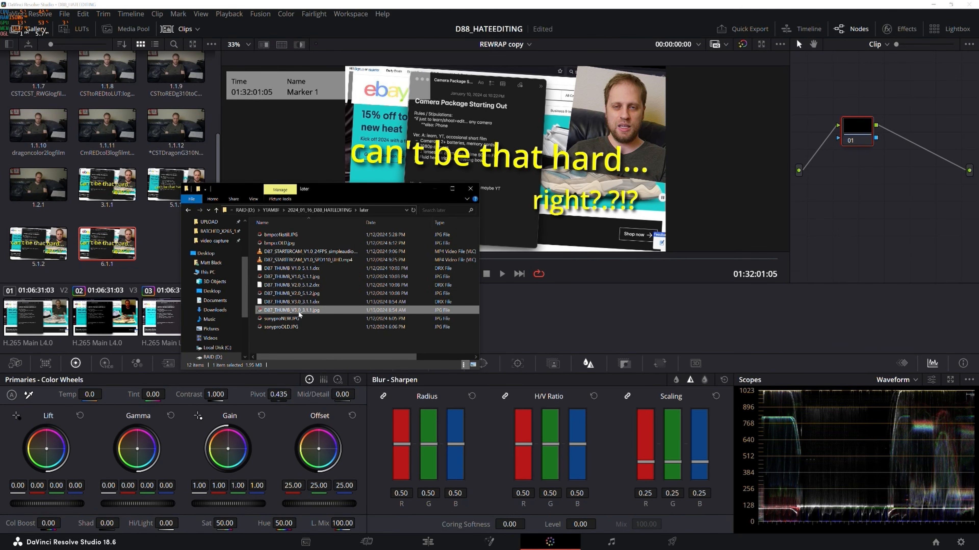
double_click(298, 312)
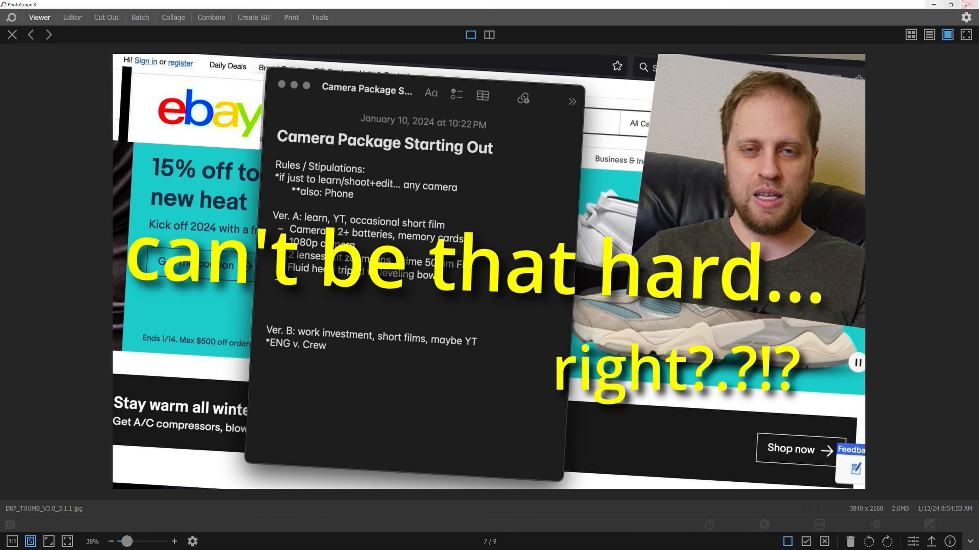
click(970, 4)
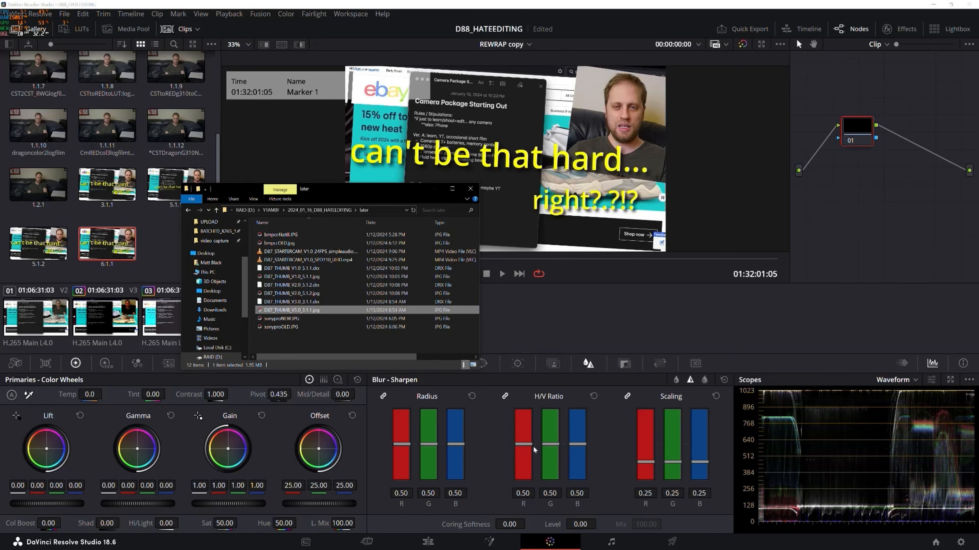
Return to the REWRAP copy timeline on the Edit page with the playhead at Marker 1.
key(shift+4)
mouse_move(329, 307)
mouse_down()
mouse_move(587, 280)
mouse_move(537, 290)
mouse_up()
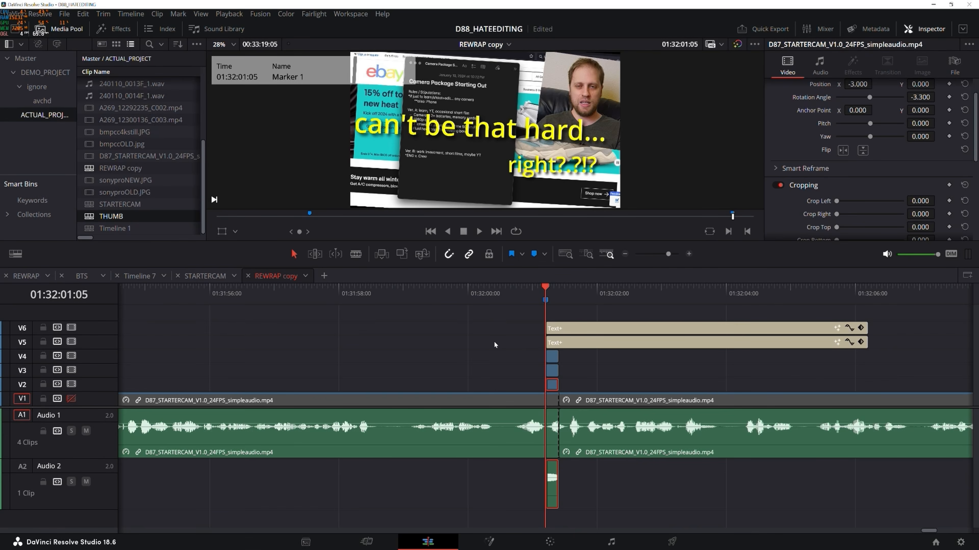
mouse_move(592, 294)
mouse_down()
mouse_move(520, 287)
mouse_move(549, 289)
mouse_up()
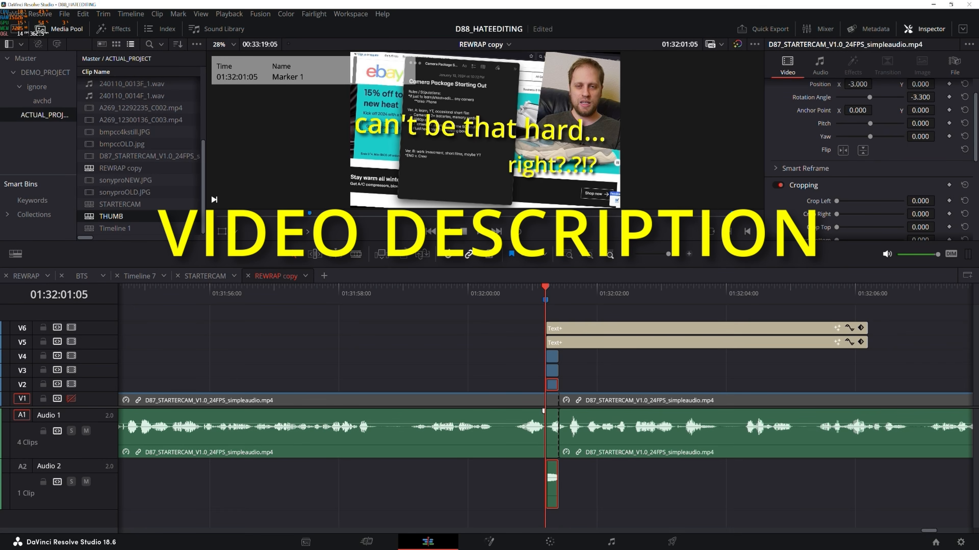
Switch to the D87_STARTERCAM document in Google Docs and review the video description with its links and chapter timestamps.
mouse_move(234, 549)
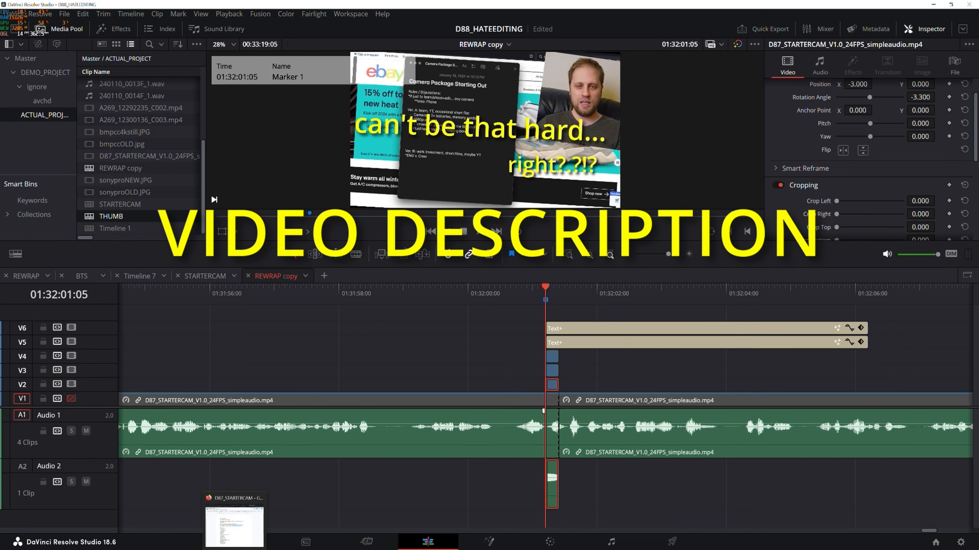
click(234, 525)
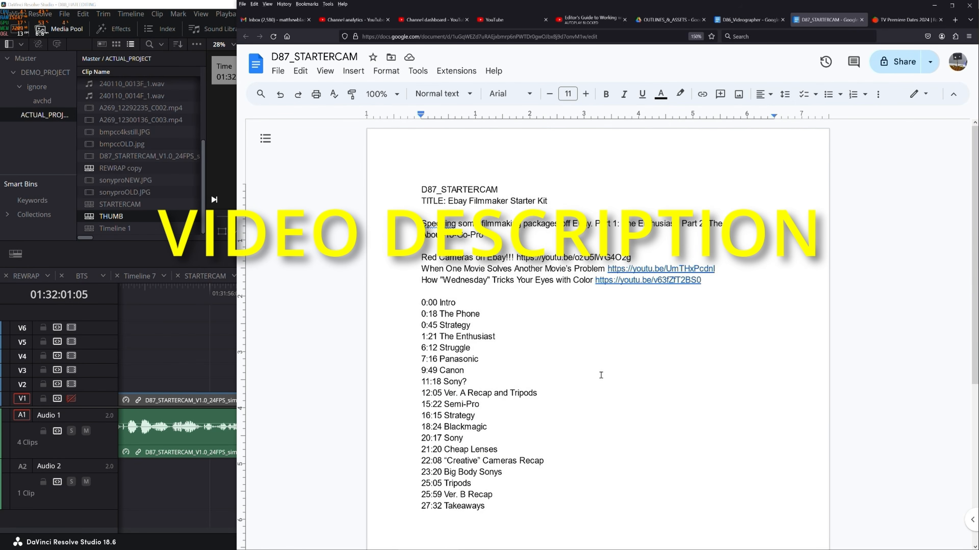
scroll(600, 375, down, 3)
scroll(601, 375, up, 2)
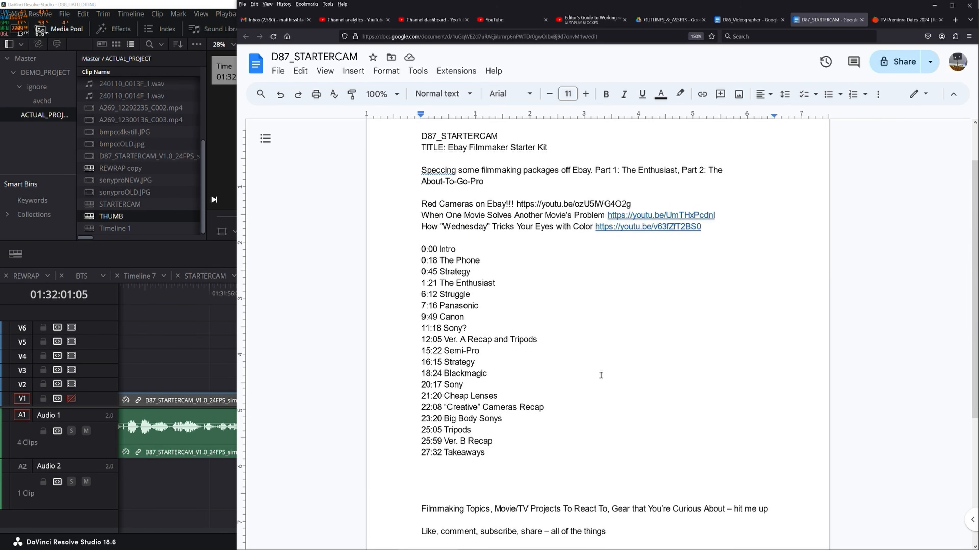
Open the D86_Videographer document and review its video description for comparison.
click(758, 20)
scroll(611, 361, down, 2)
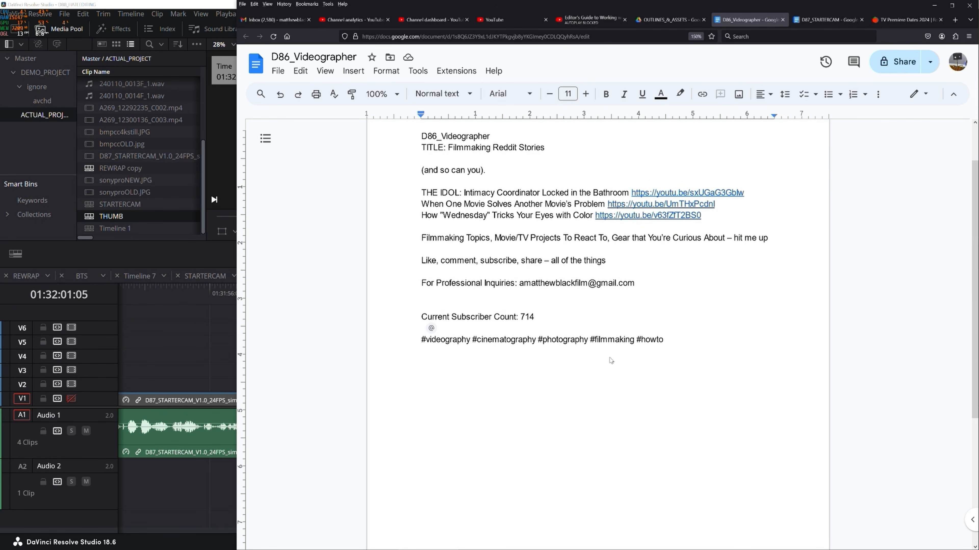
scroll(611, 360, up, 2)
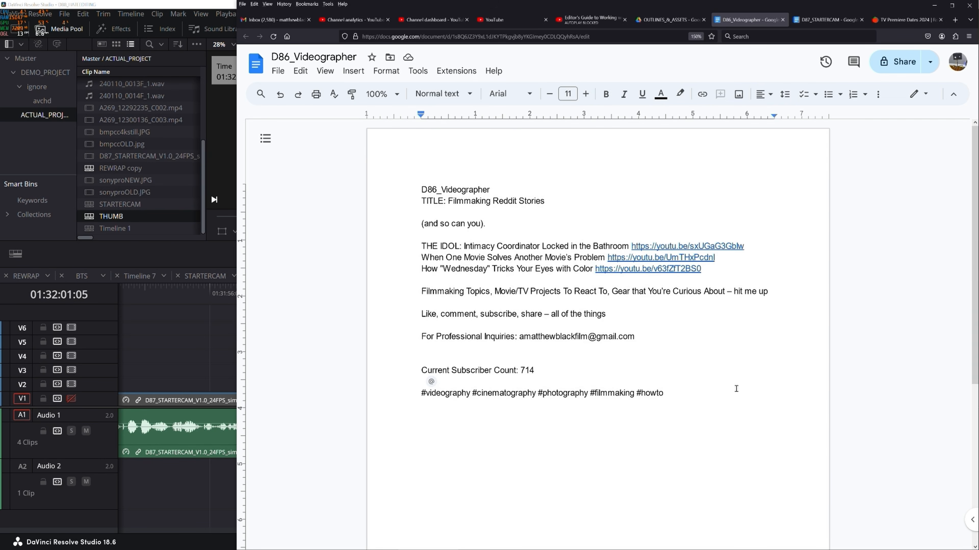
Select the entire D86_Videographer description and return to the start of the D87_STARTERCAM document.
key(ctrl+a)
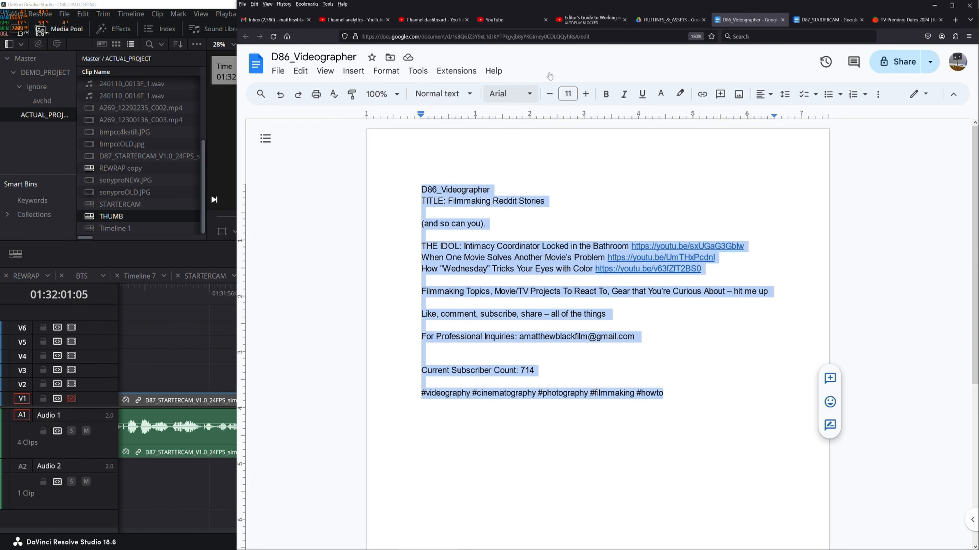
click(821, 20)
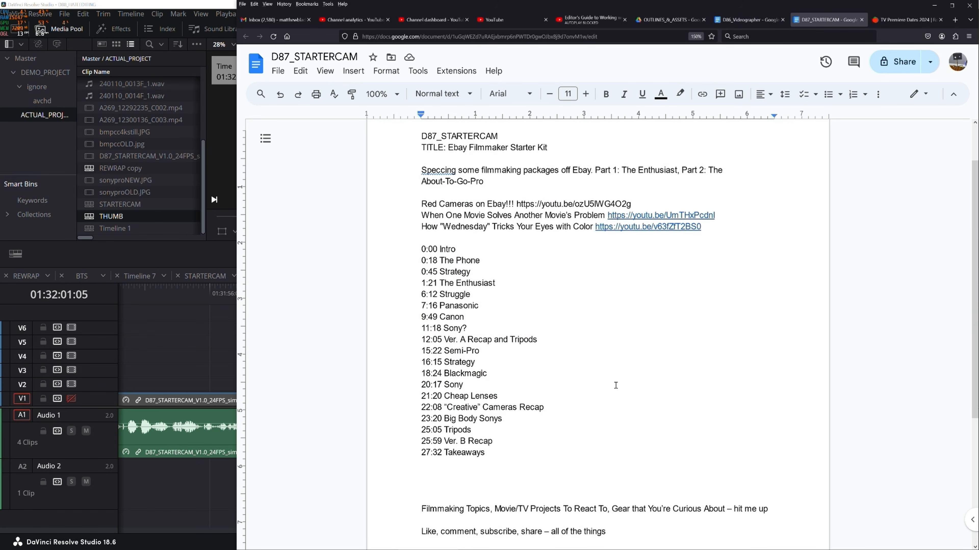
scroll(594, 309, up, 2)
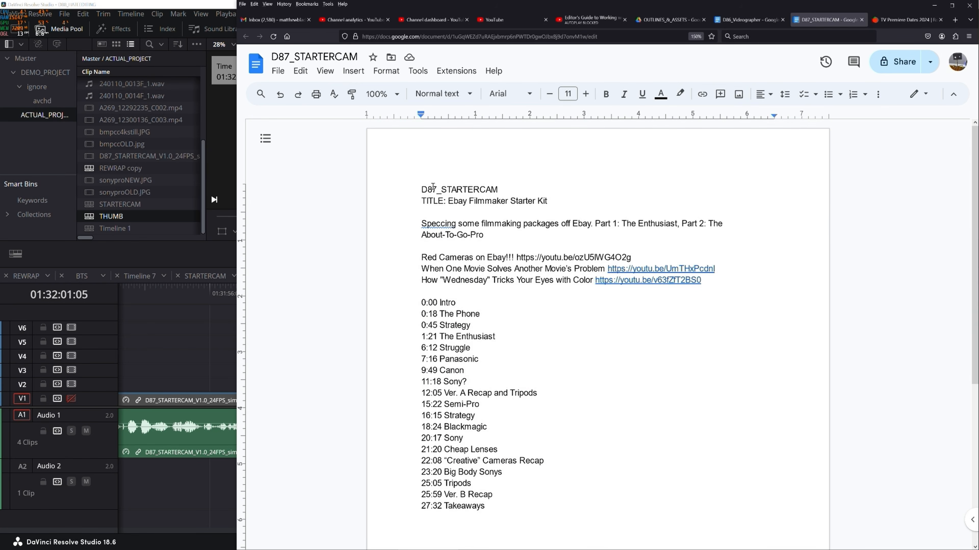
Try replacing the D87_STARTERCAM heading line with D88_HATEEDITING, and undo the replacement.
drag(418, 188, 510, 183)
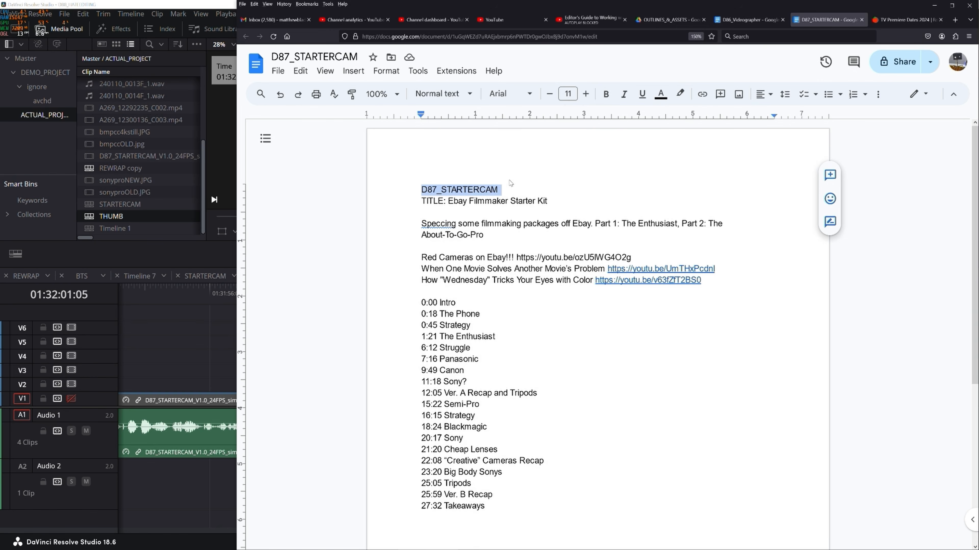
text(D)
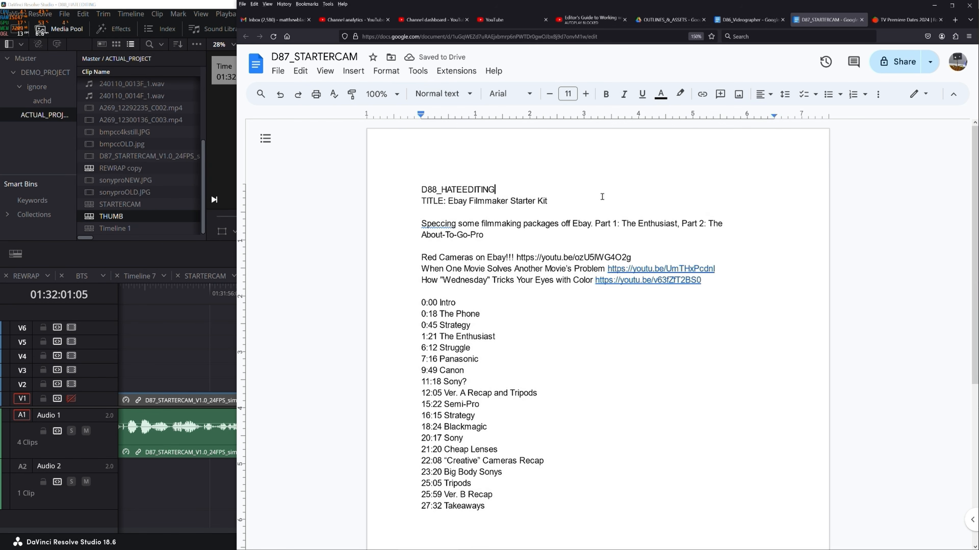
key(ctrl+z)
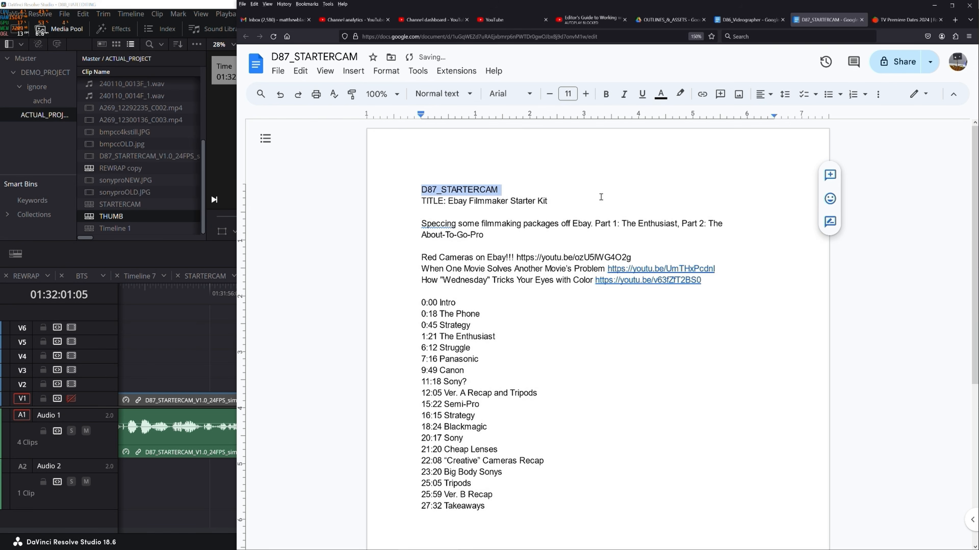
Highlight the summary paragraph and the three related-video links in the D87_STARTERCAM description to point them out.
drag(488, 234, 417, 216)
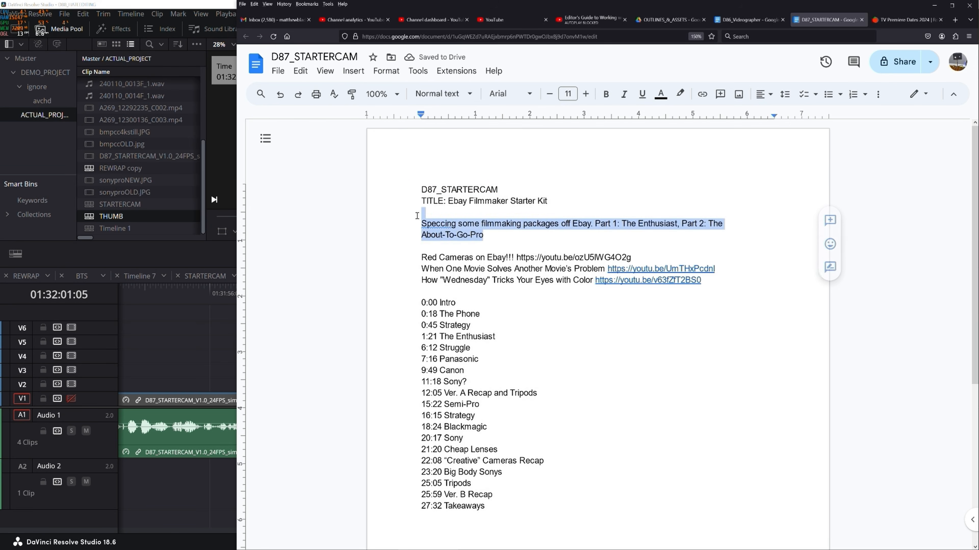
double_click(492, 242)
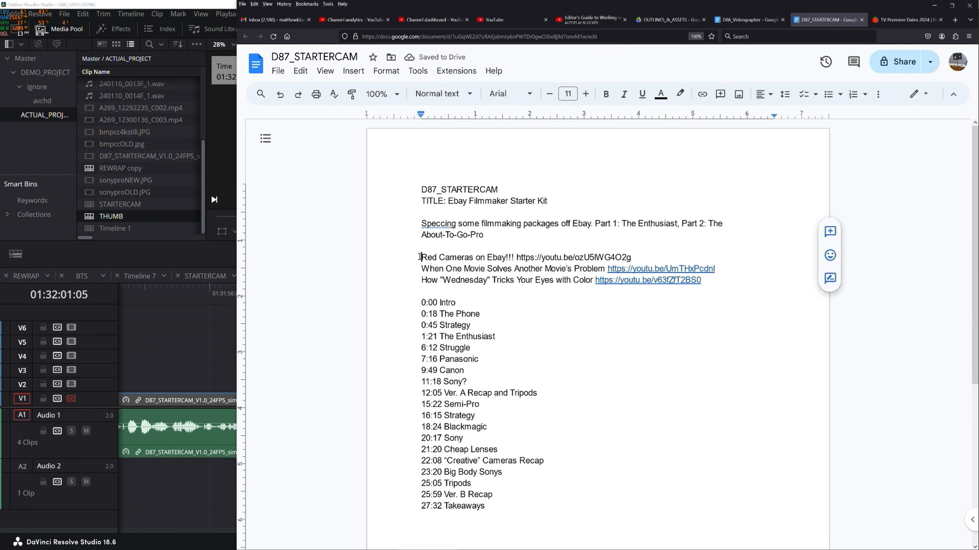
drag(420, 257, 531, 279)
click(567, 311)
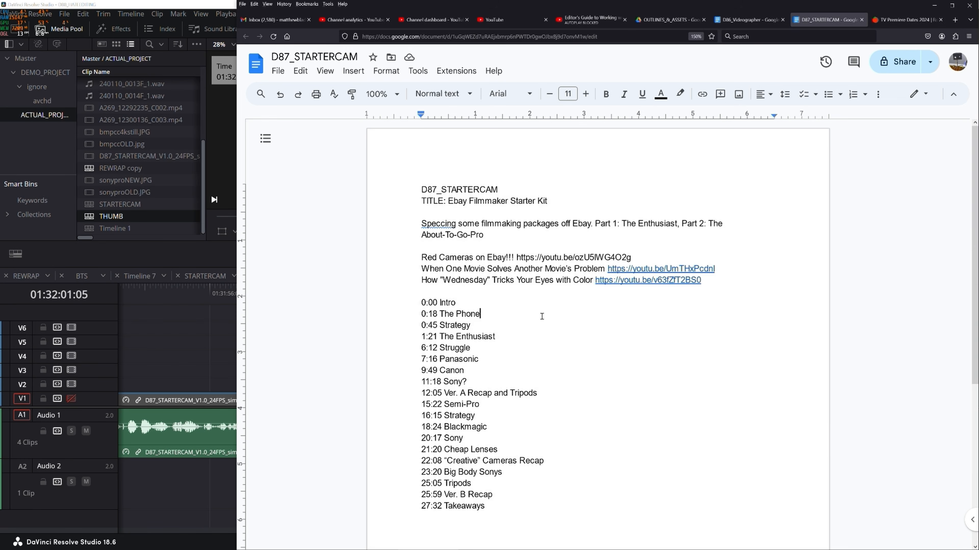
Review the chapter timestamps, closing lines, subscriber count and hashtags of the D87_STARTERCAM description.
scroll(540, 314, down, 4)
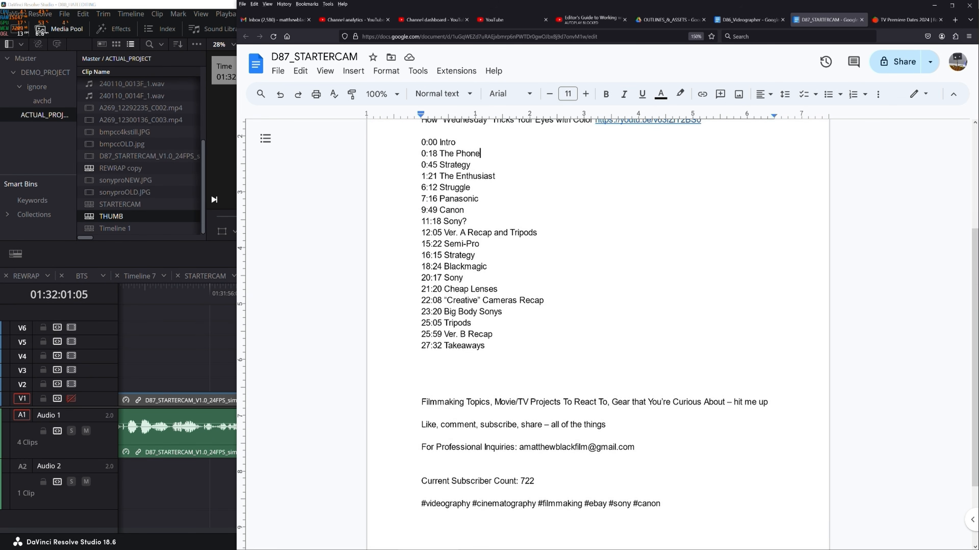
scroll(471, 205, up, 2)
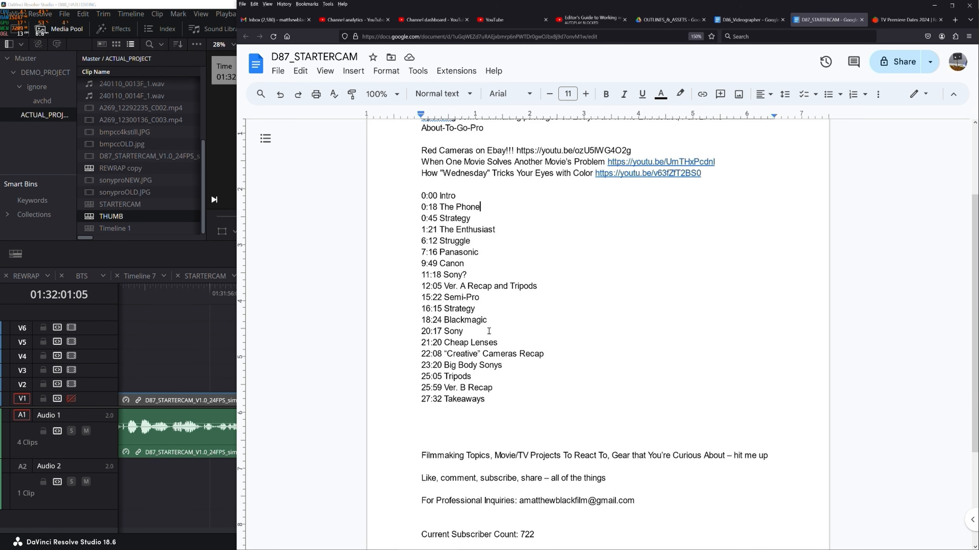
scroll(488, 331, down, 4)
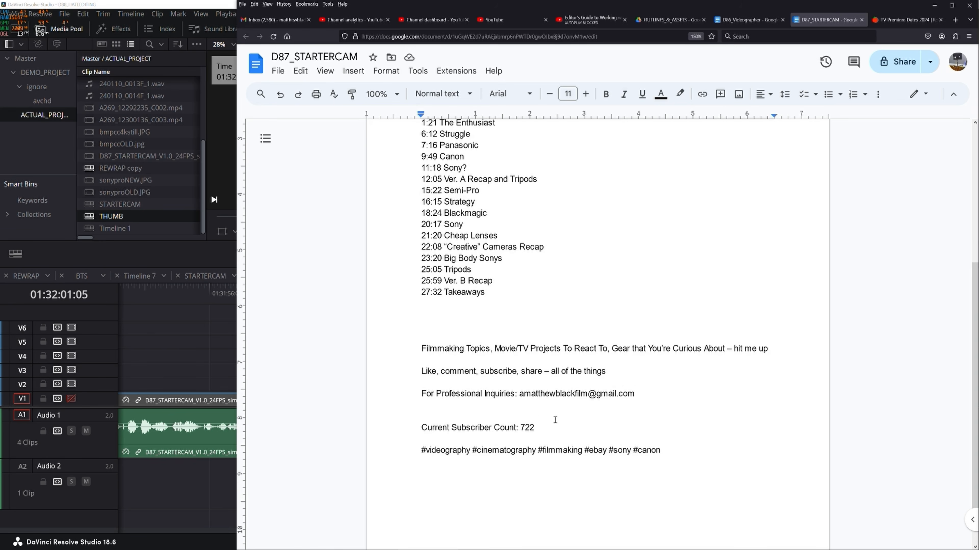
drag(531, 428, 521, 429)
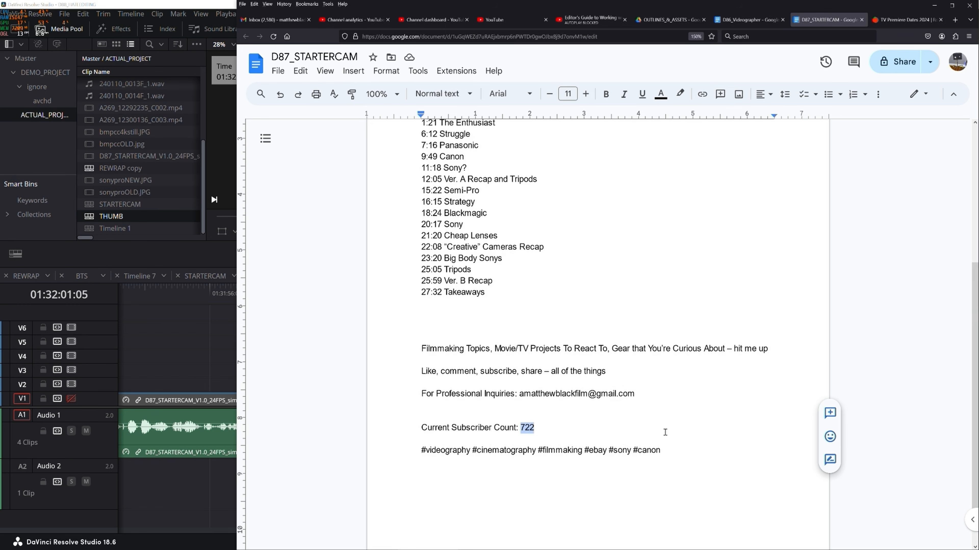
drag(676, 453, 431, 467)
click(423, 468)
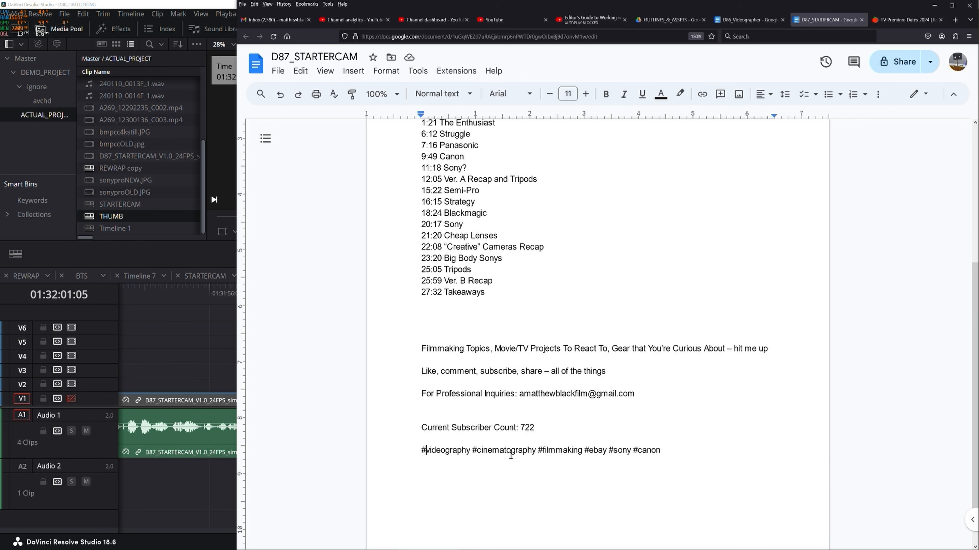
scroll(539, 412, up, 5)
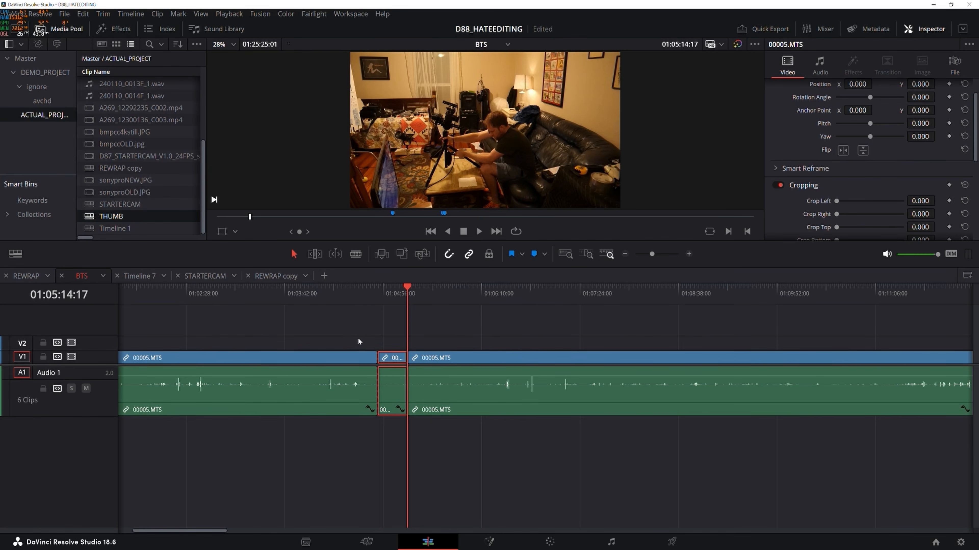
Ripple-delete the selected short clip on the BTS timeline and split the following 00005.MTS clip at 01:05:22:00.
key(Delete)
click(417, 296)
key(ctrl+b)
Split the 00005.MTS clip at 01:05:52:15 and delete the section before the cut, leaving a gap.
click(458, 289)
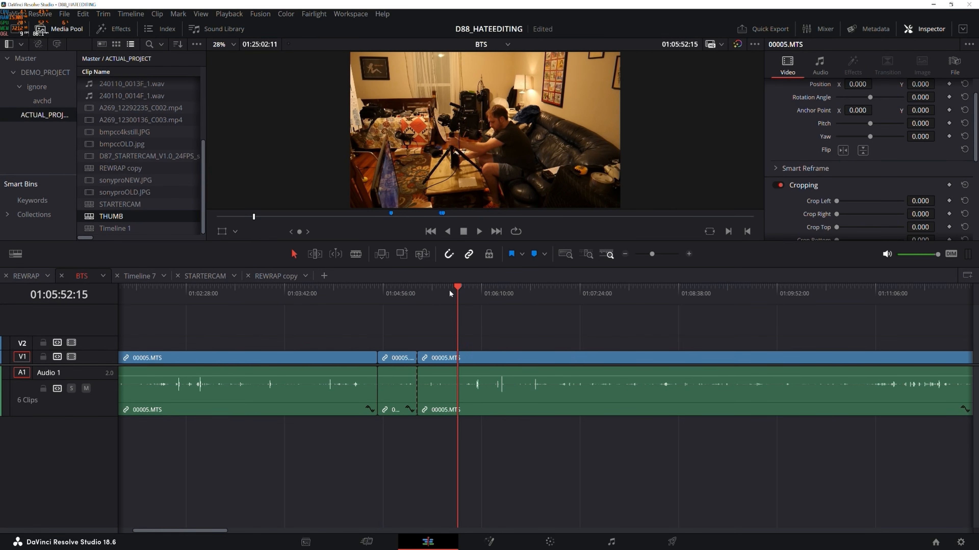
click(439, 381)
key(ctrl+b)
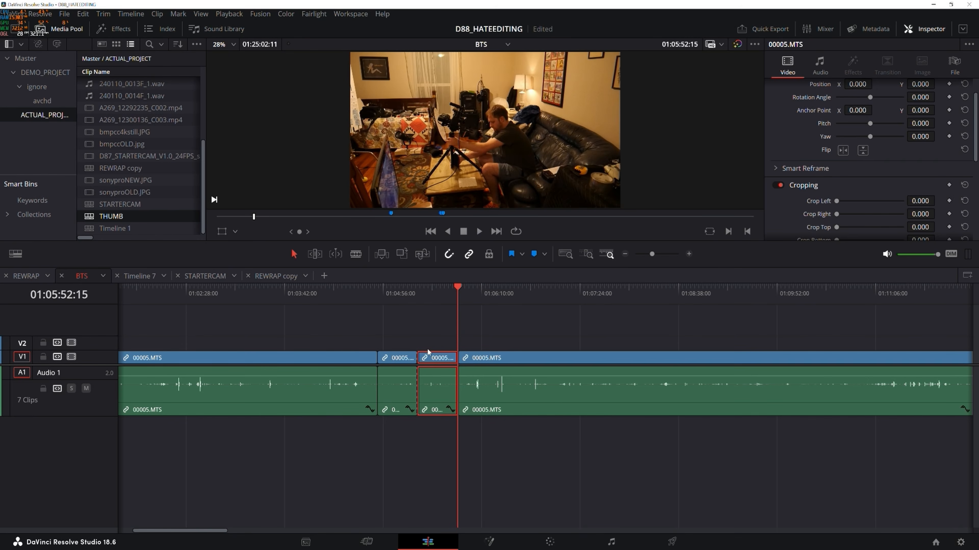
key(BackSpace)
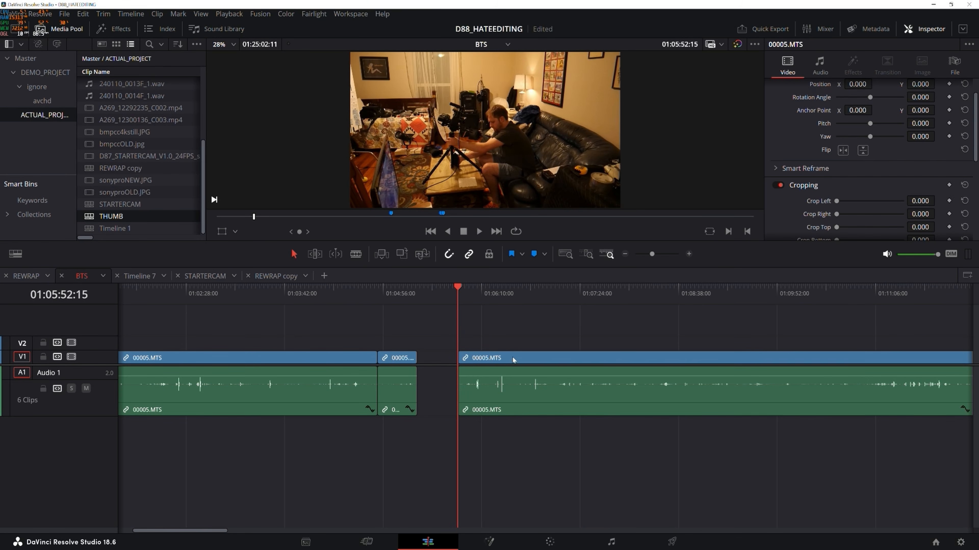
Move the remaining 00005.MTS clip earlier so it starts at 01:05:22:12, leaving a 12-frame gap after the previous clip.
drag(513, 358, 484, 361)
click(416, 295)
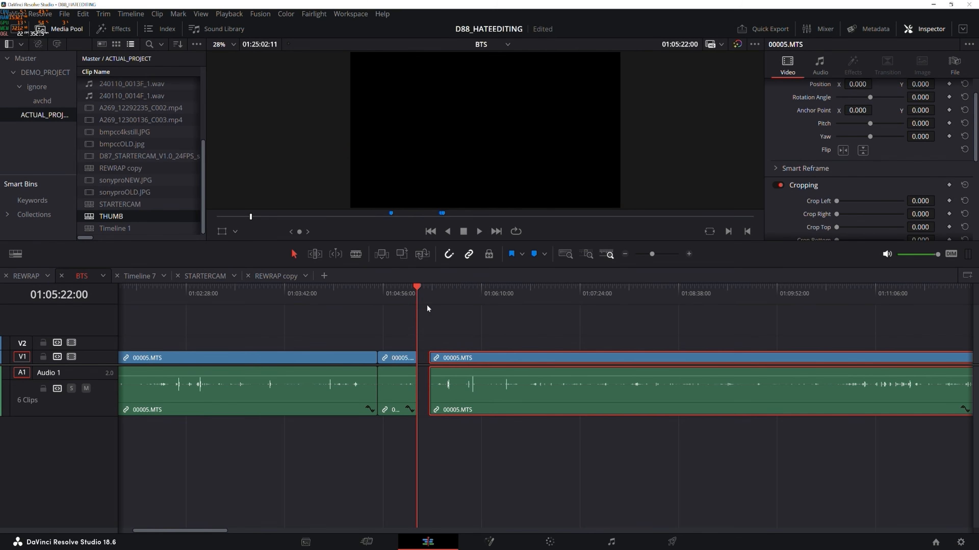
key(Right)
key(Right)
key(Right)
key(Right)
key(Right)
key(Right)
key(Right)
key(Right)
key(Right)
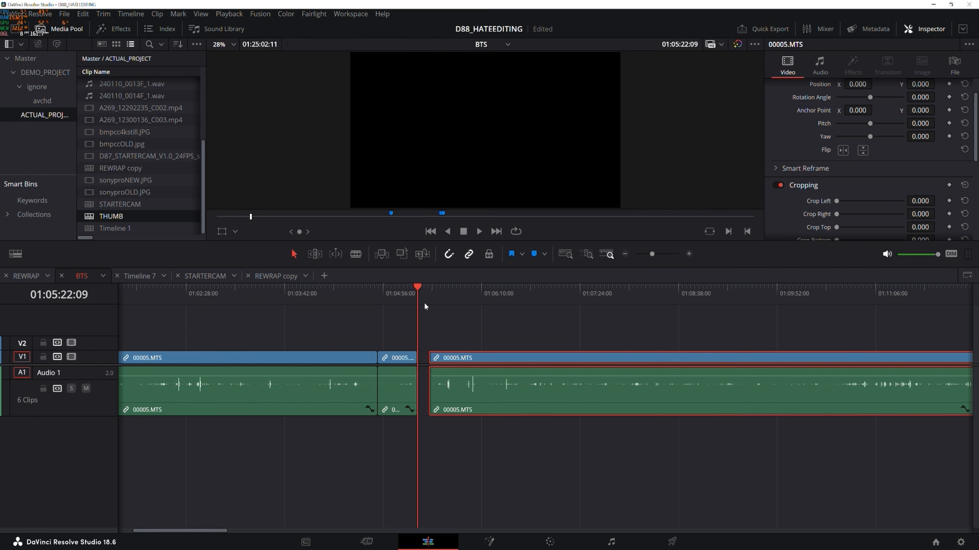
drag(479, 357, 472, 356)
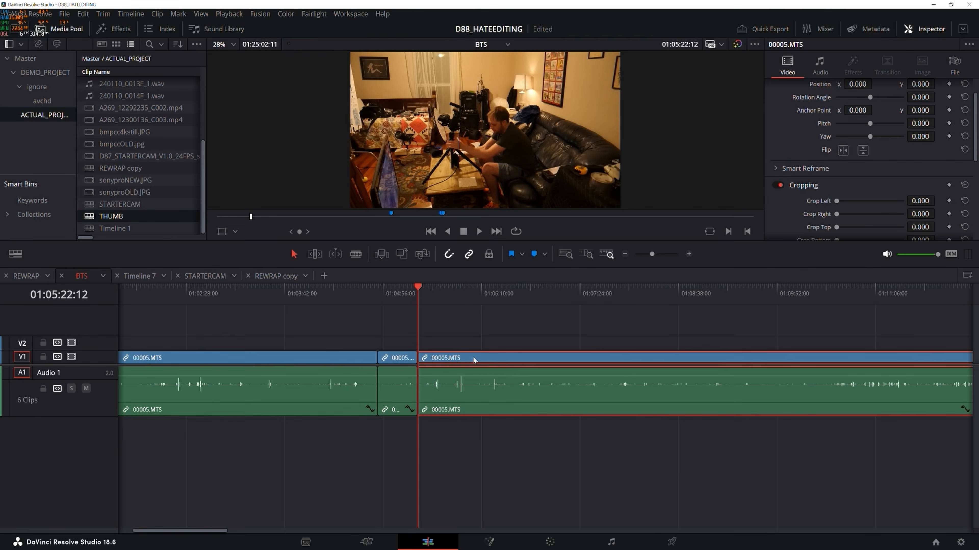
Examine the gap between the two 00005.MTS clips up close and play across it to check the spacing.
click(583, 257)
mouse_move(506, 292)
mouse_down()
mouse_move(548, 289)
mouse_move(500, 291)
mouse_up()
key(space)
key(space)
drag(593, 358, 631, 363)
click(620, 338)
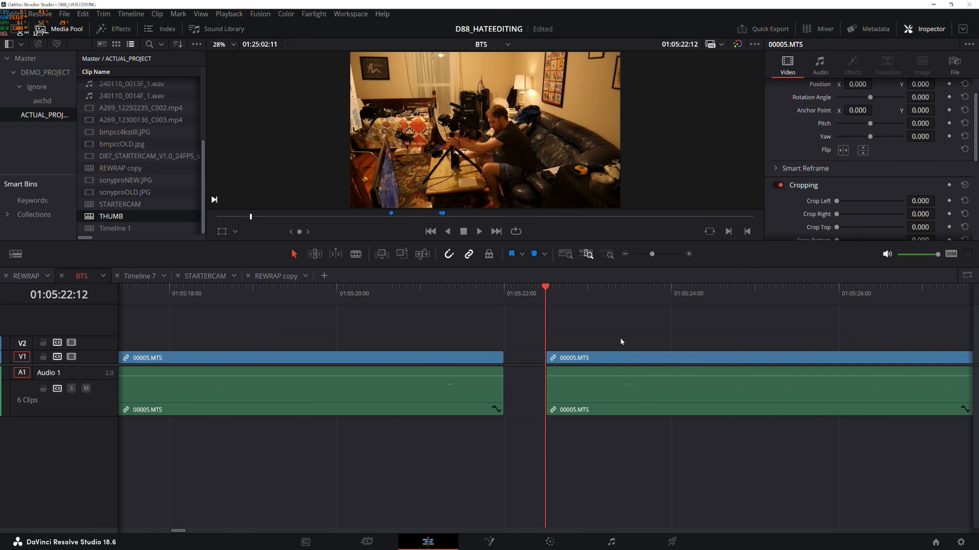
Save the project and undo the last two edits on the BTS timeline.
key(ctrl+s)
key(ctrl+z)
key(ctrl+z)
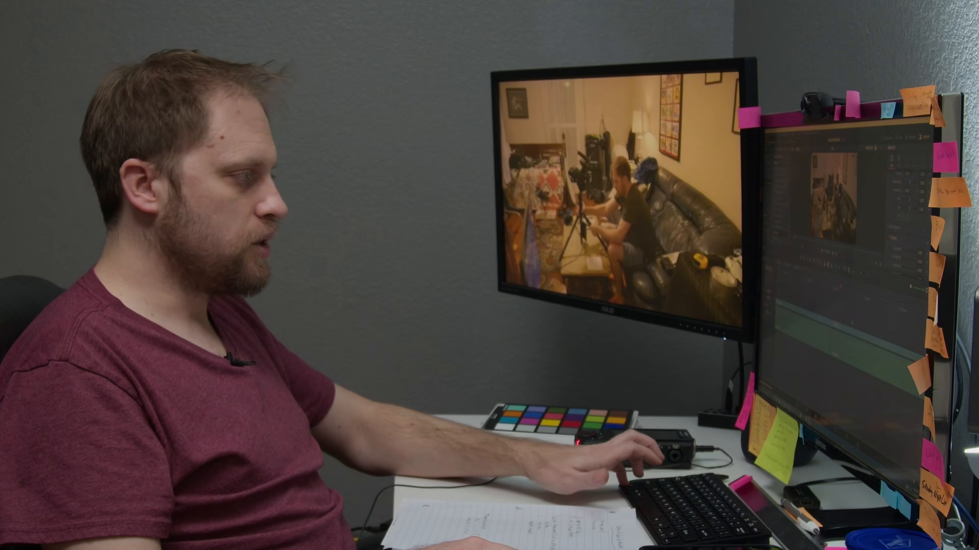